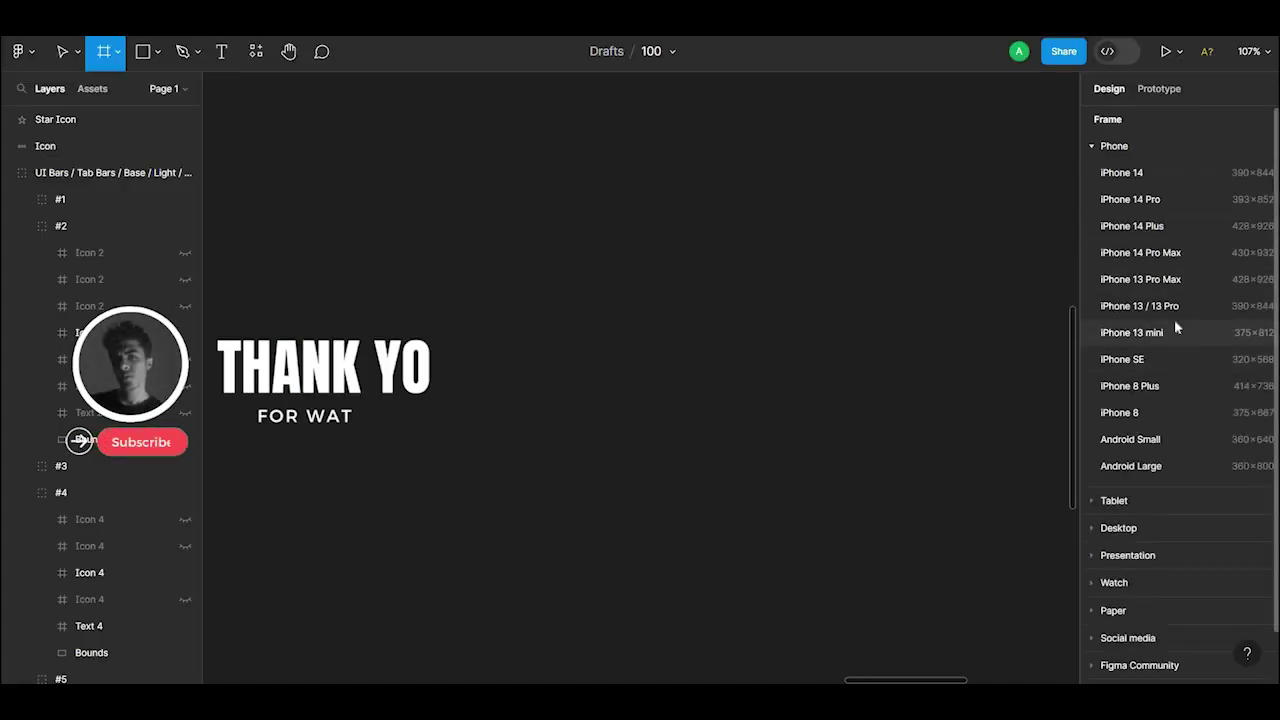
Step: Create a 375×812 iPhone 13 mini frame named 005
left_click(1176, 332)
scroll(576, 80, "up", 1)
double_click(560, 96)
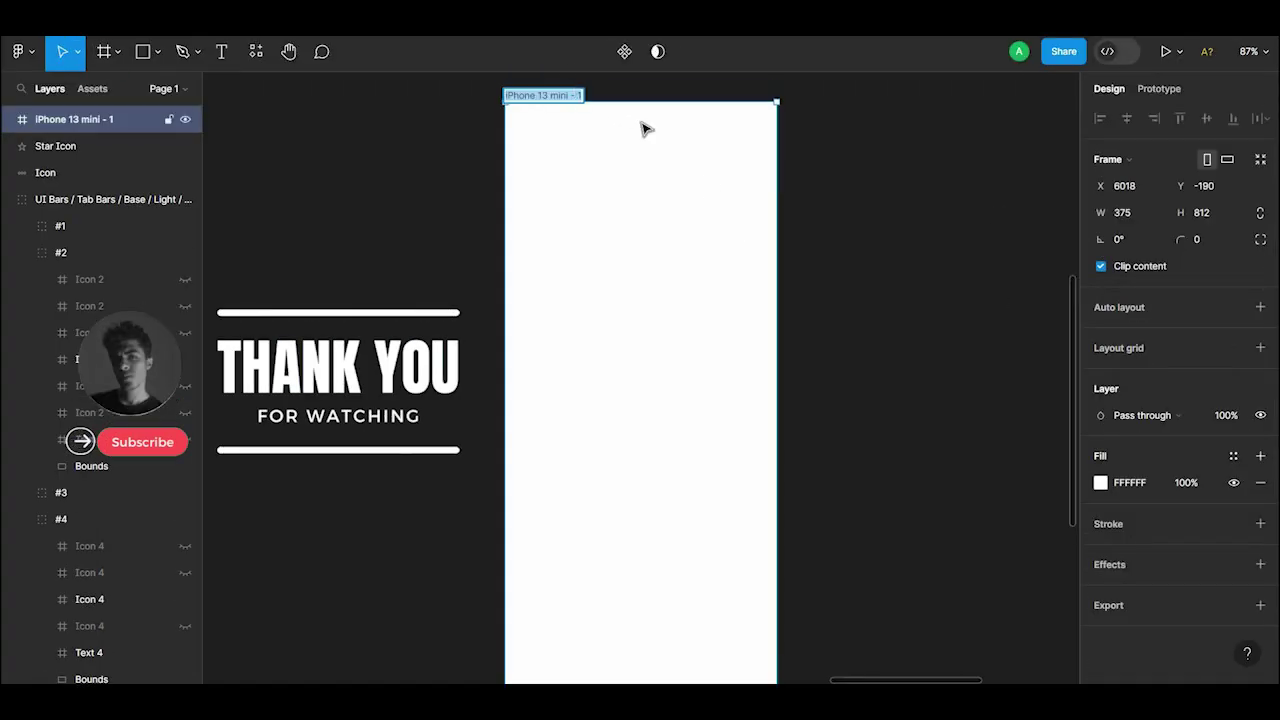
type("005")
left_click(886, 229)
Step: Move the 9:41 status bar into the top of frame 005
scroll(794, 246, "down", 1)
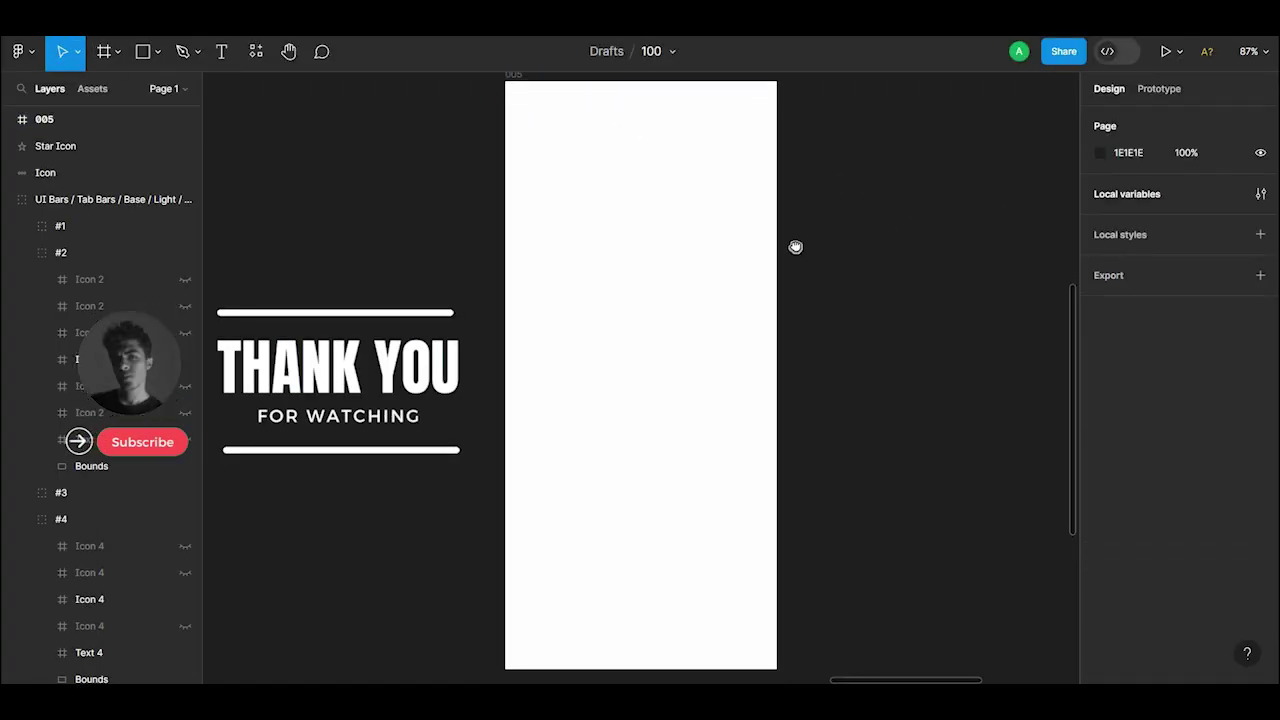
scroll(791, 237, "right", 5)
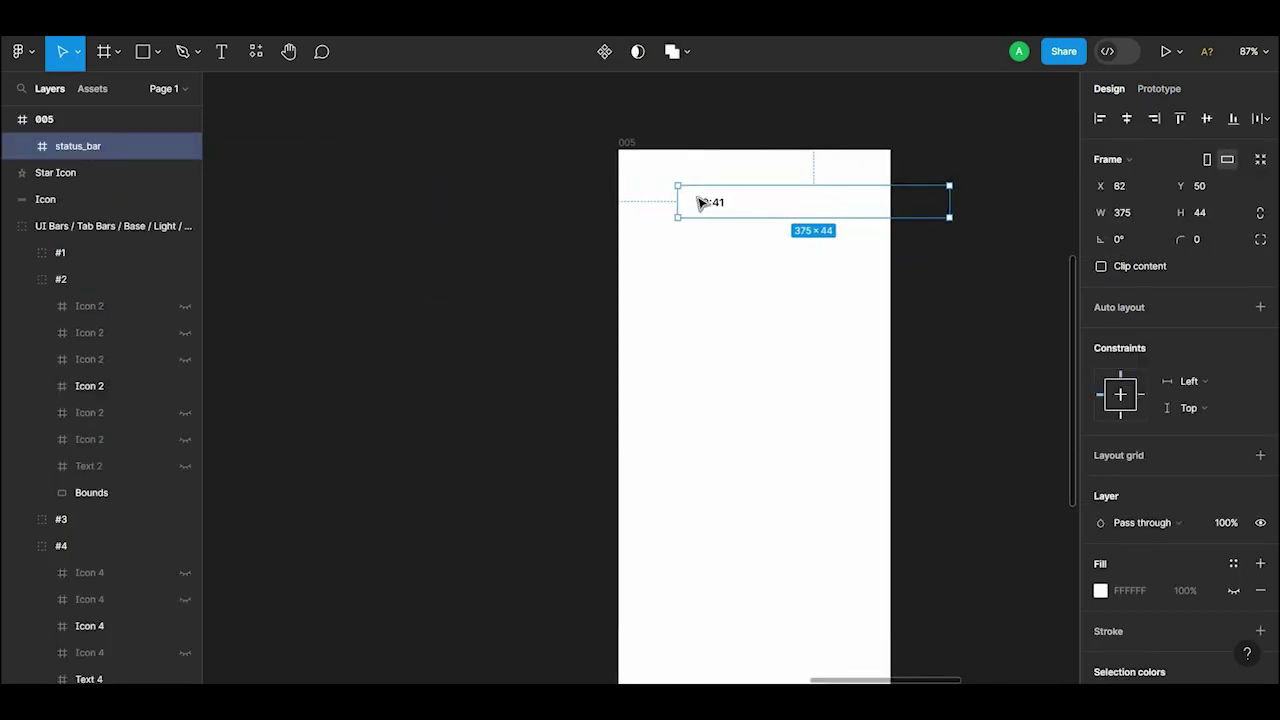
left_click_drag(700, 200, 634, 174)
left_click(630, 142)
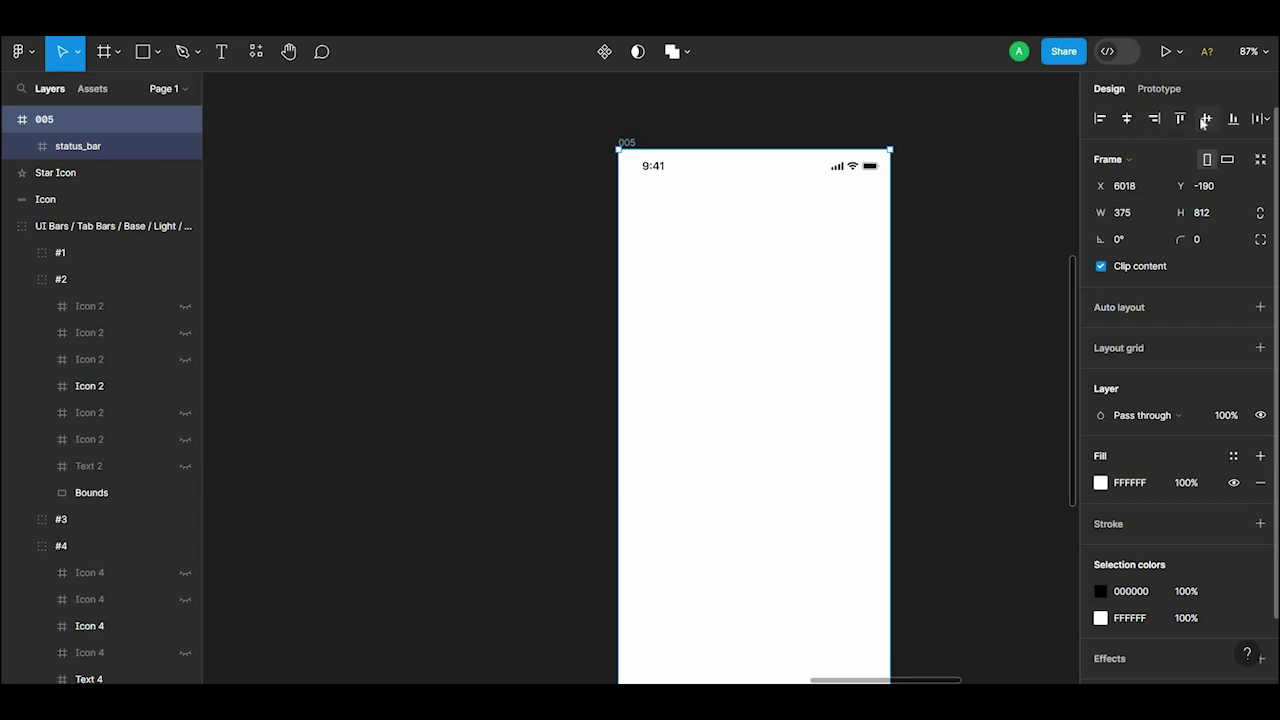
key("Escape")
left_click(711, 168)
left_click(971, 191)
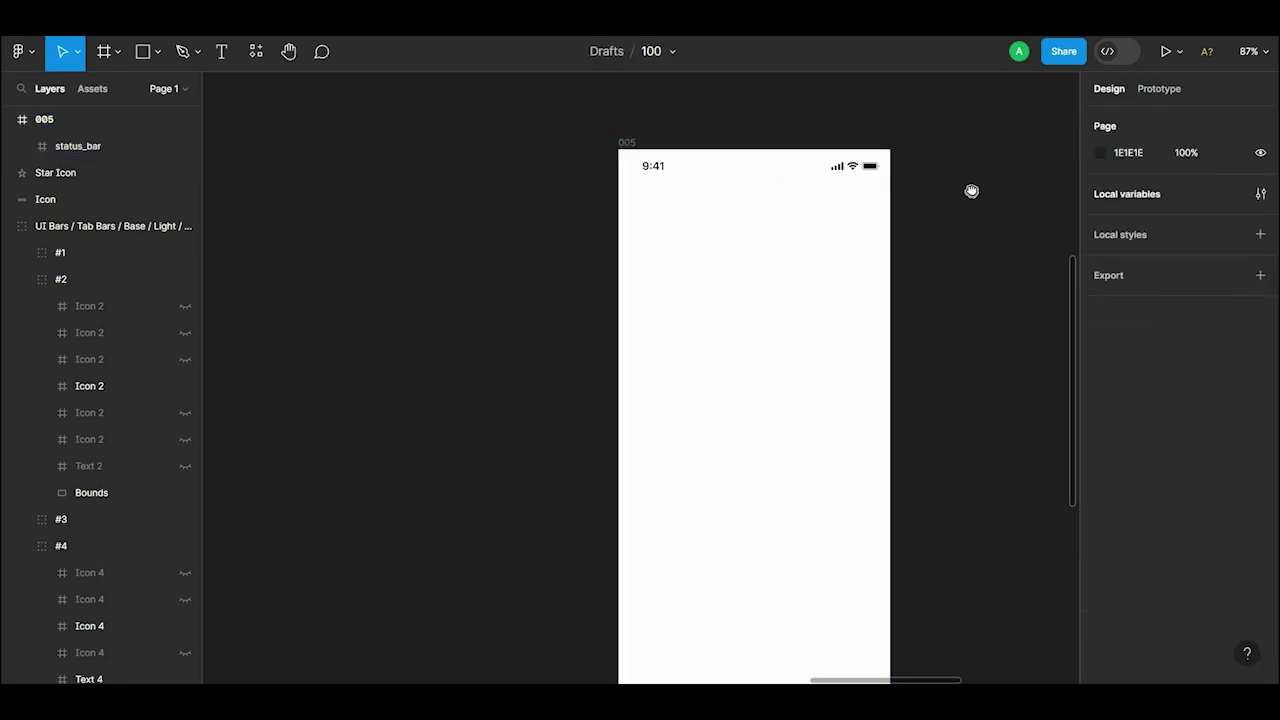
scroll(960, 215, "down", 3)
scroll(930, 225, "right", 3)
scroll(827, 218, "up", 1)
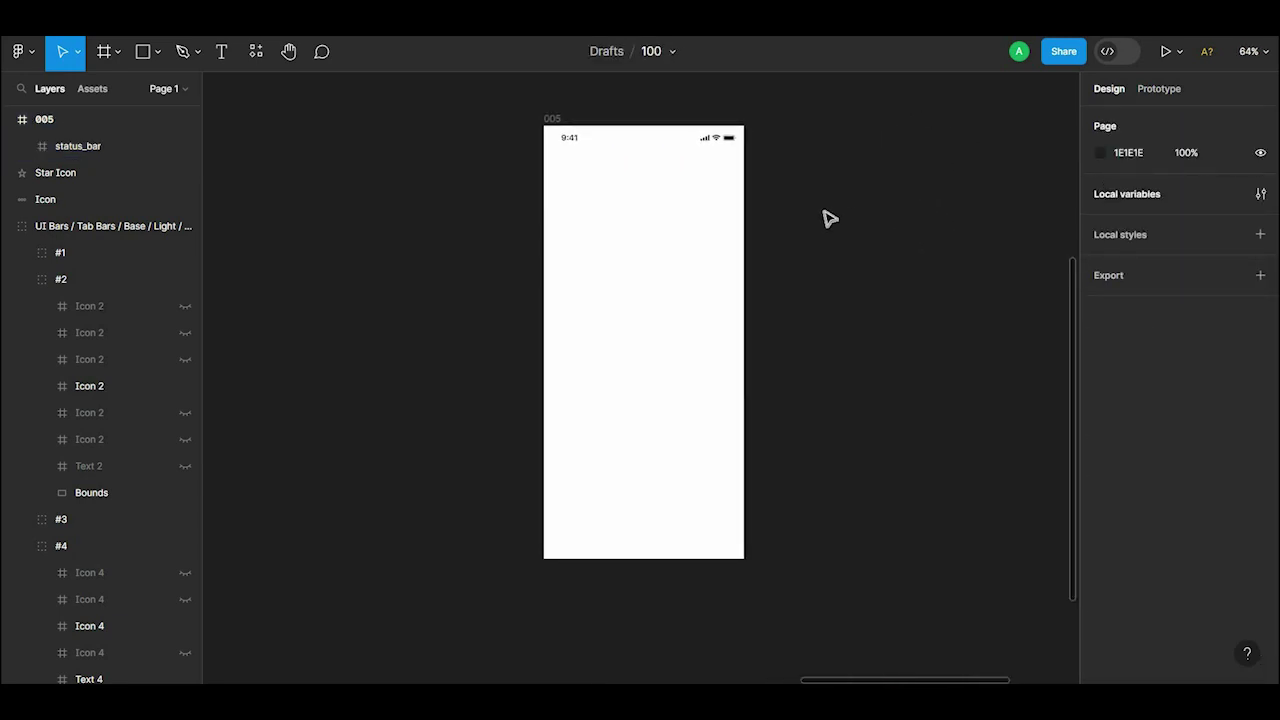
scroll(893, 245, "left", 3)
Step: Duplicate frame 005 into a second identical frame beside it
left_click_drag(677, 129, 456, 130)
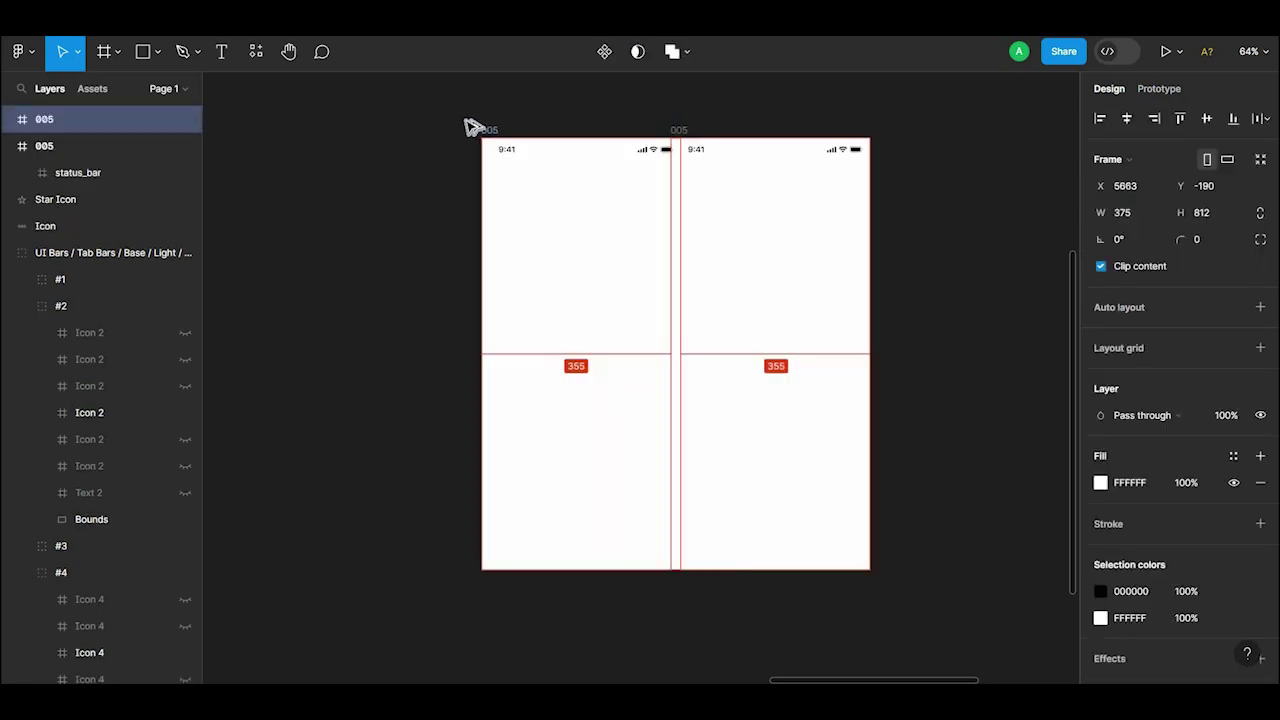
key("Escape")
scroll(640, 150, "left", 2)
scroll(670, 175, "up", 3)
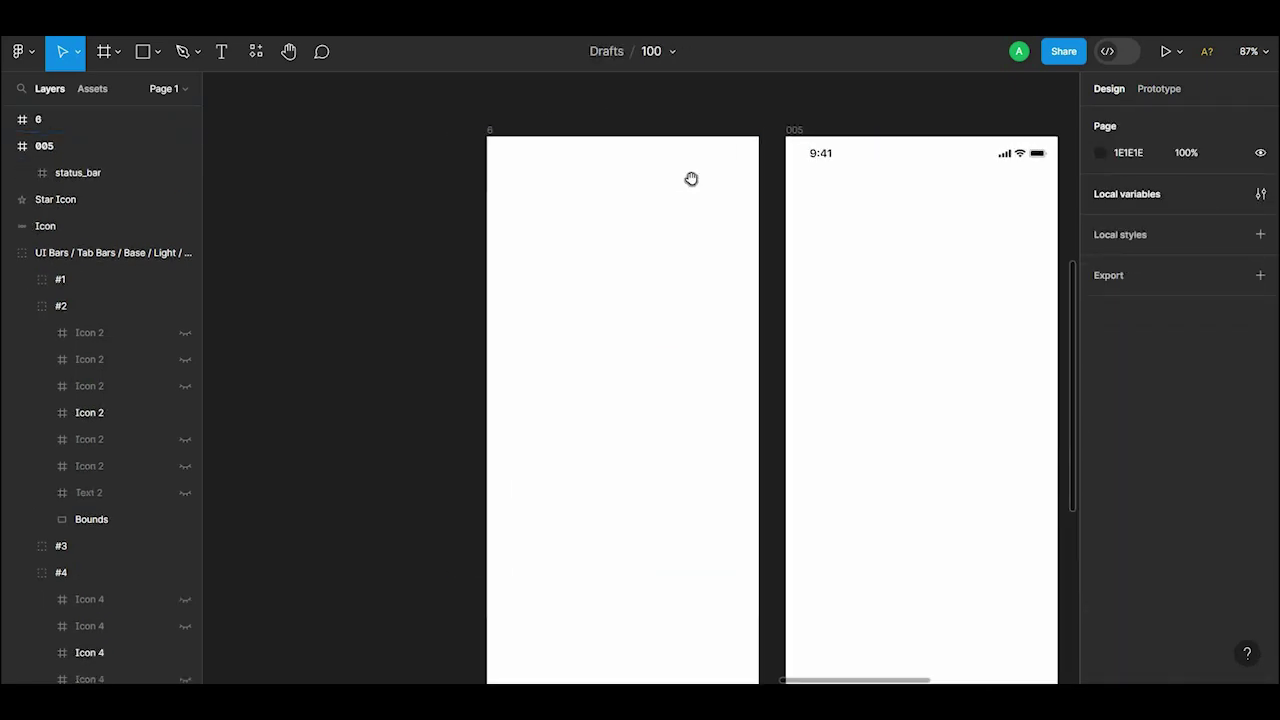
scroll(500, 120, "right", 3)
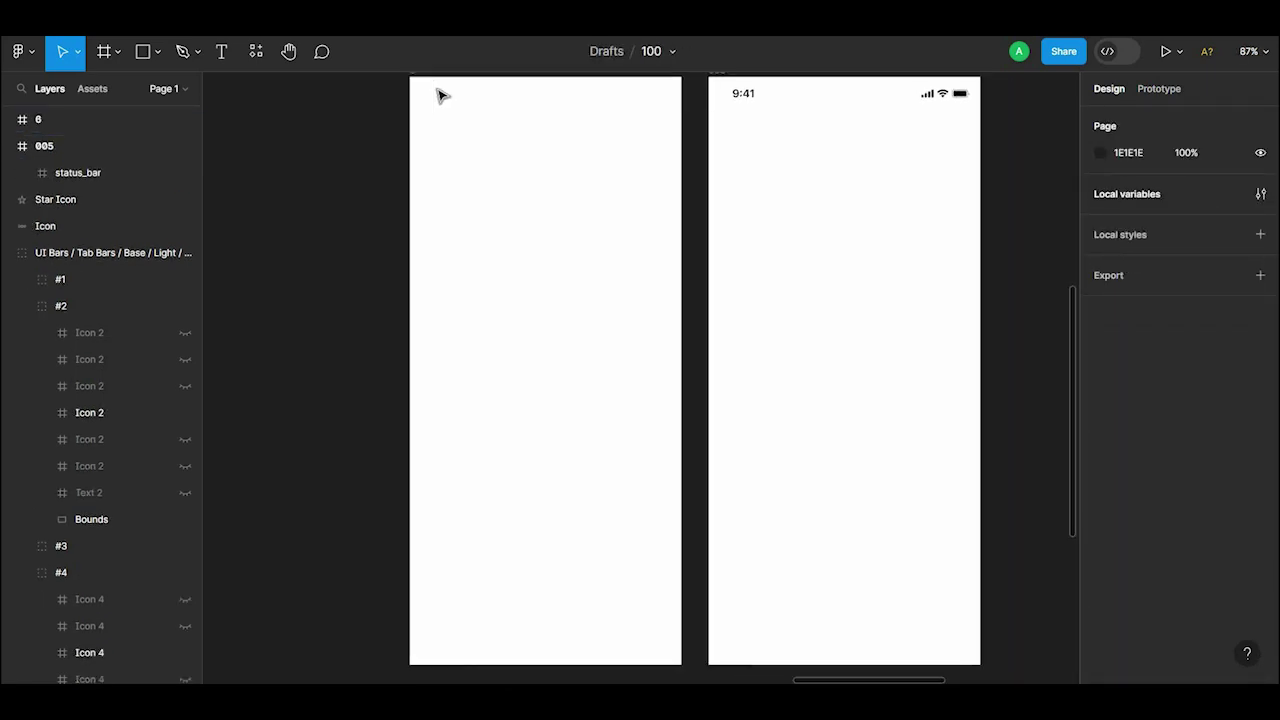
scroll(415, 120, "up", 1)
Step: Give frame 6 a saturated dark teal fill
left_click(390, 145)
left_click(1101, 482)
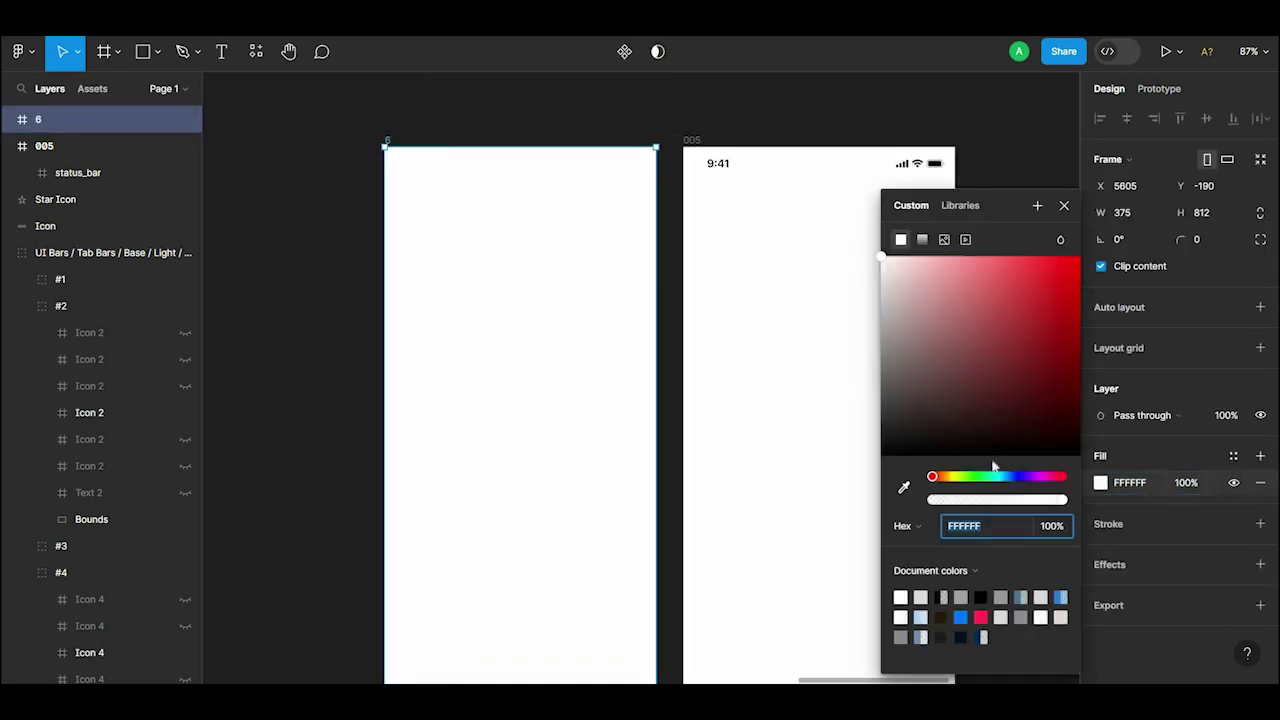
left_click(988, 477)
left_click_drag(1009, 481, 997, 479)
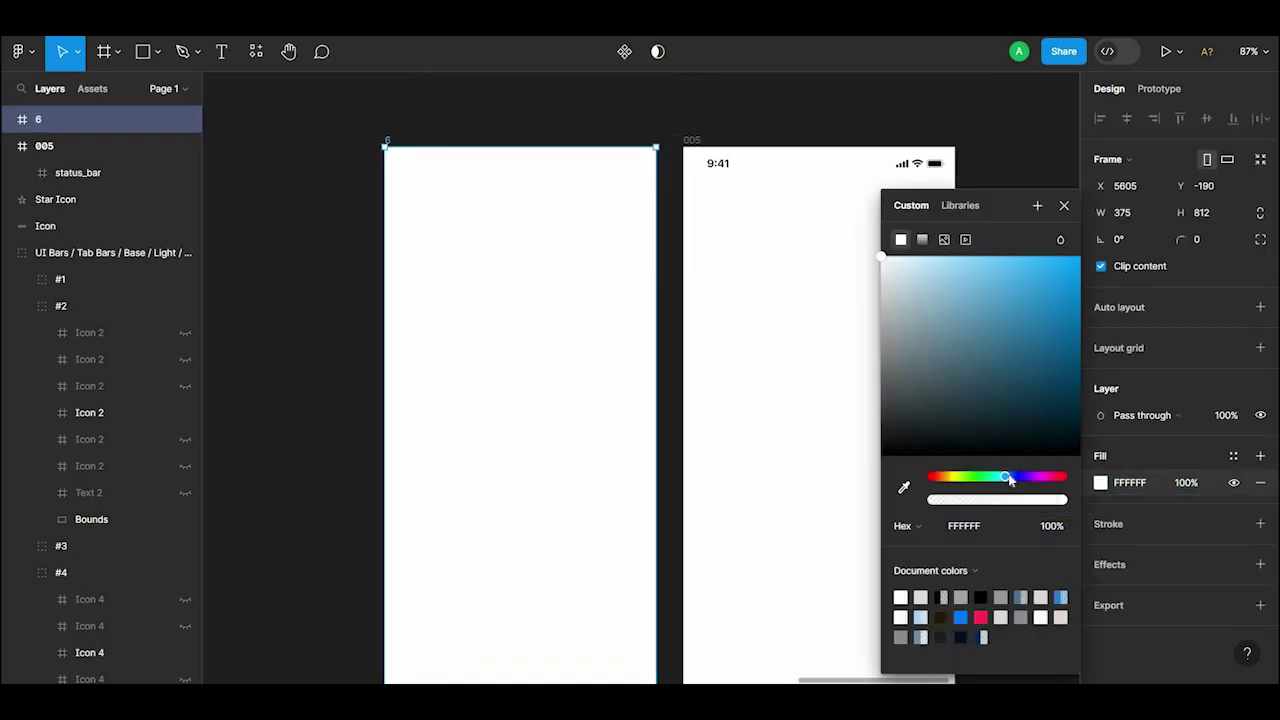
left_click_drag(1045, 400, 1081, 330)
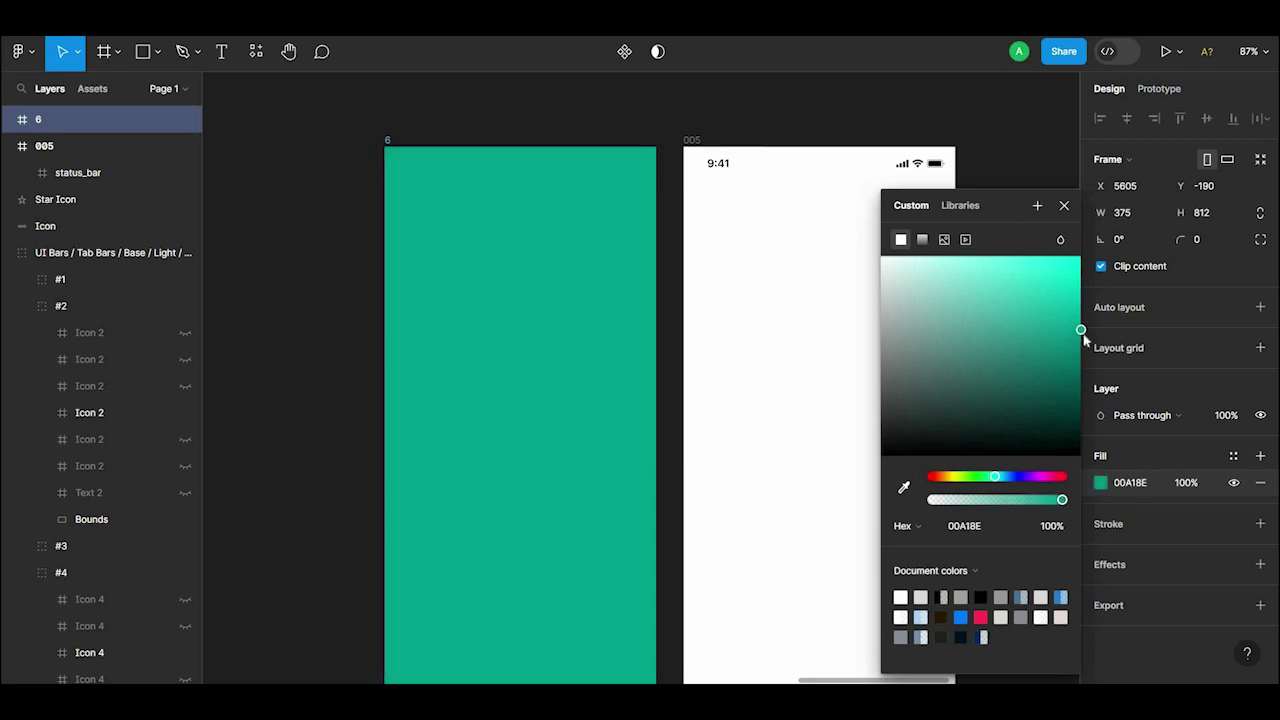
left_click(1058, 354)
Step: Make frame 6's fill a linear gradient from teal to dark navy at the bottom
left_click(922, 239)
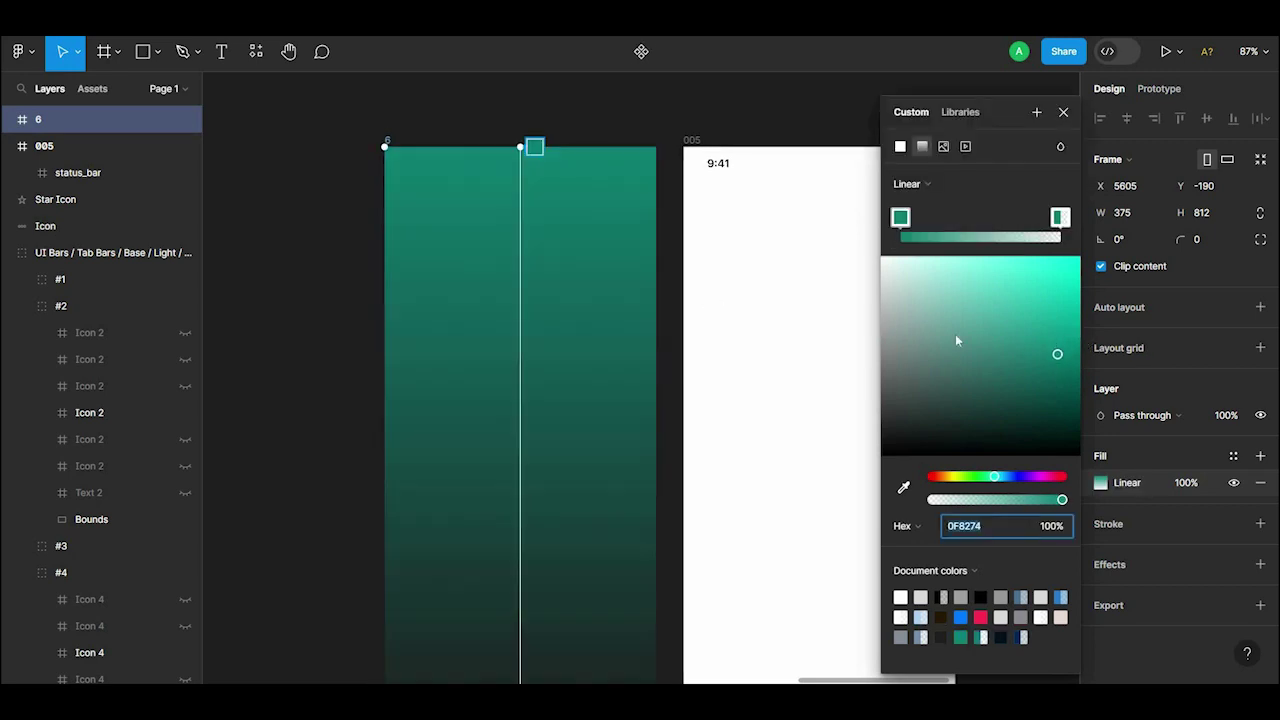
left_click_drag(1013, 475, 1026, 477)
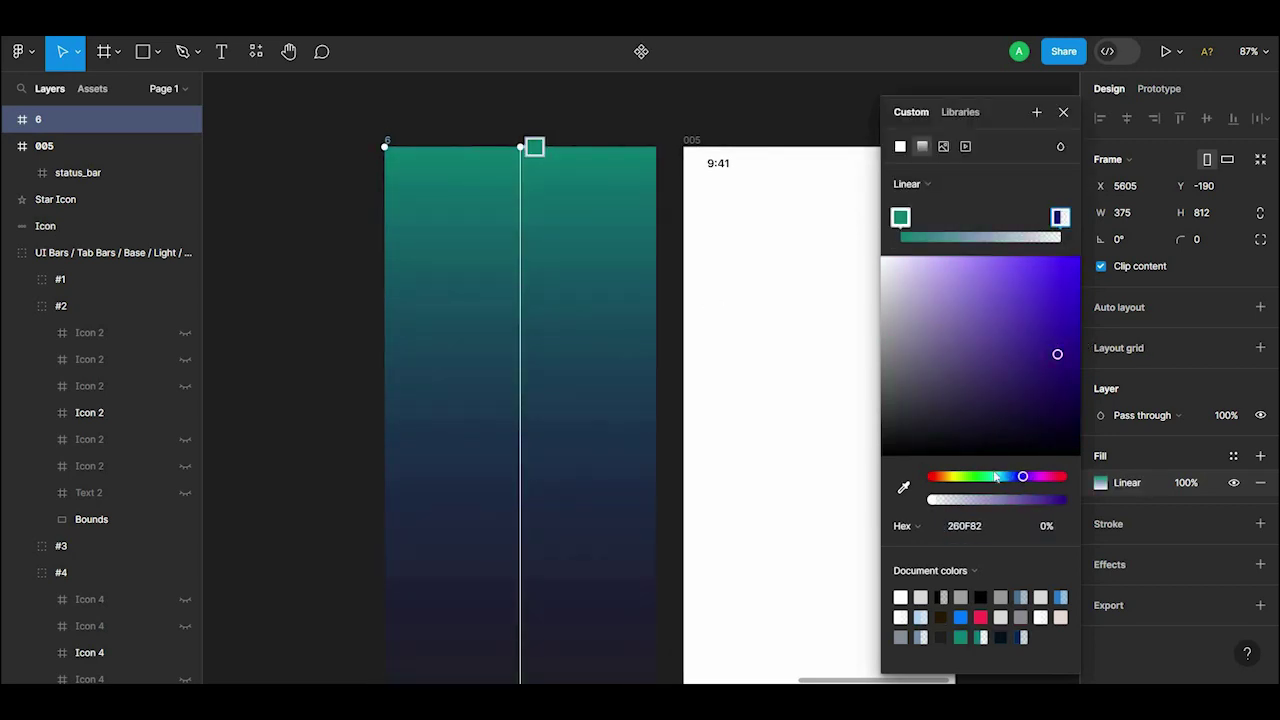
left_click(350, 212)
scroll(563, 154, "down", 2)
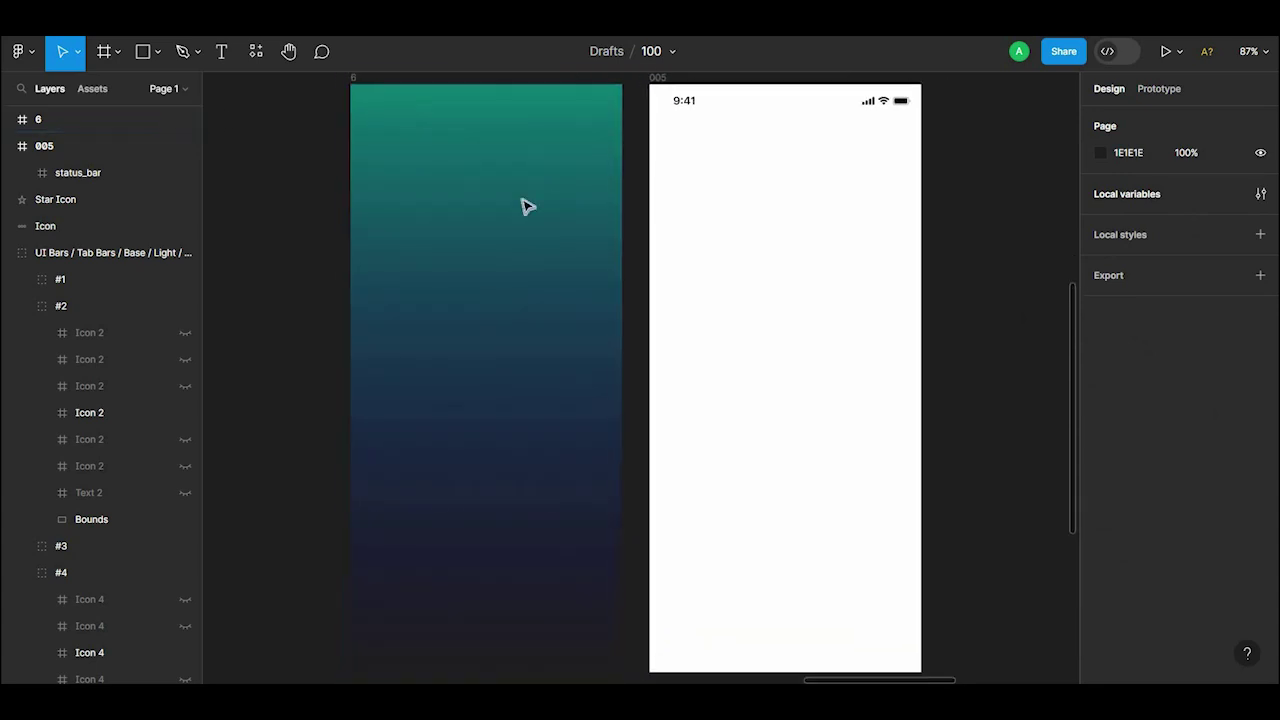
left_click(157, 52)
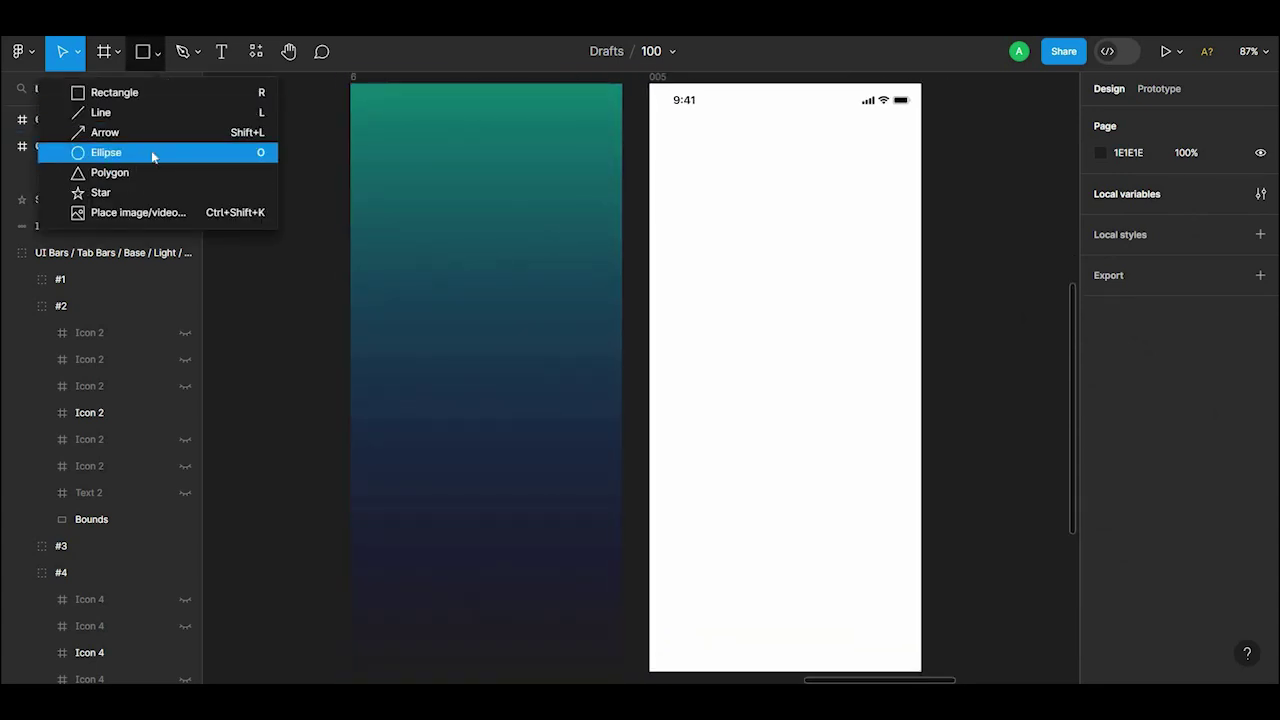
Step: Draw a circle in frame 6 and cut a wedge out of it
left_click(153, 157)
mouse_move(417, 237)
left_mouse_down()
mouse_move(509, 333)
mouse_move(494, 363)
left_mouse_up()
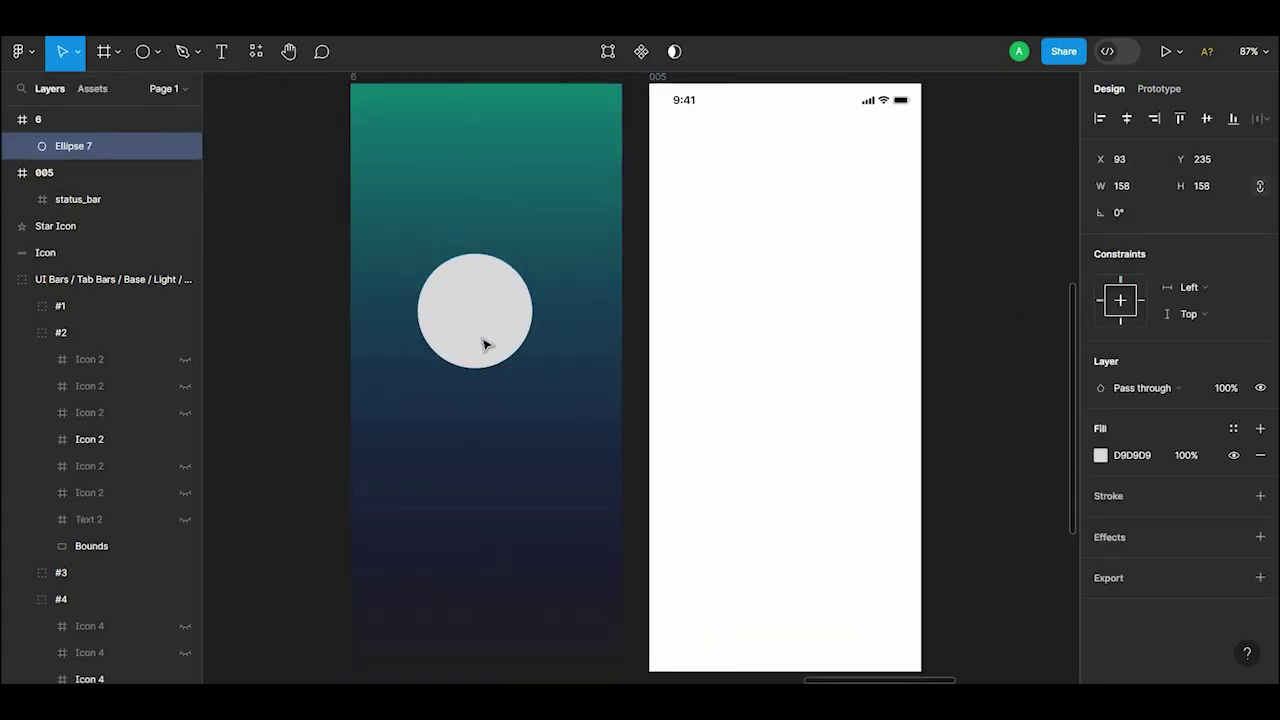
left_click_drag(500, 308, 505, 330)
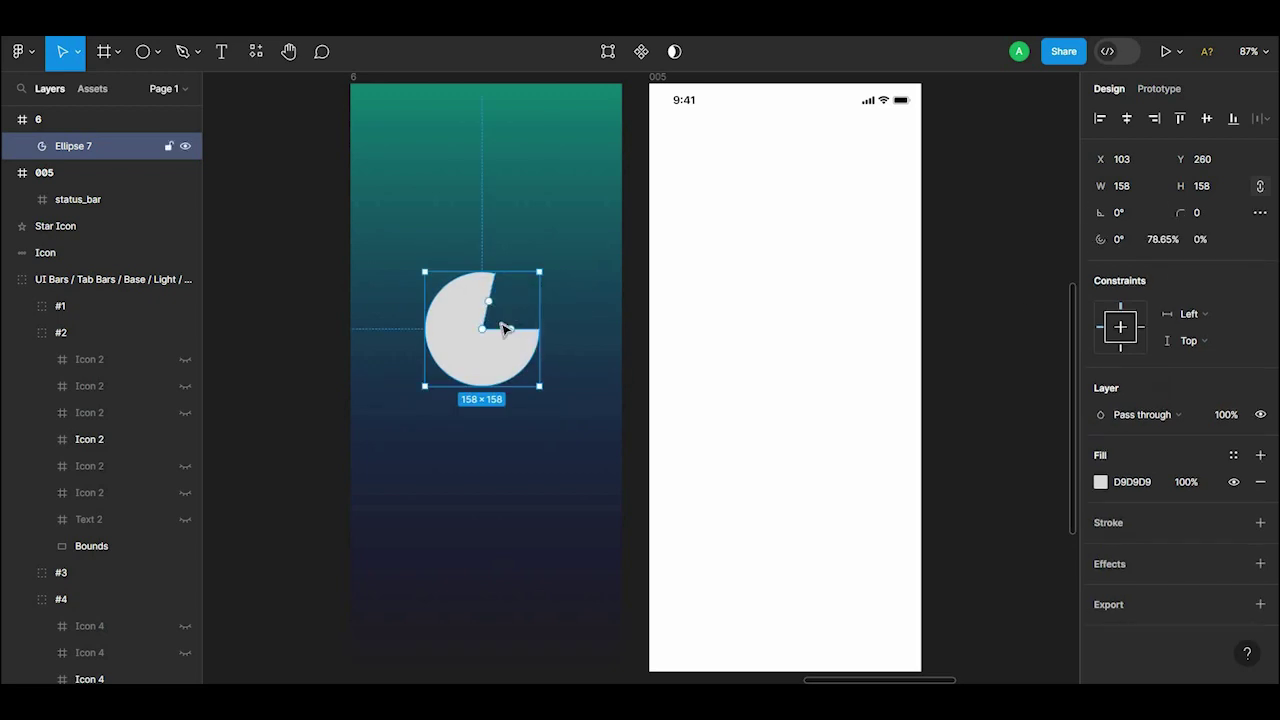
Step: Fill the Pac-Man circle with a green linear gradient
left_click(1101, 483)
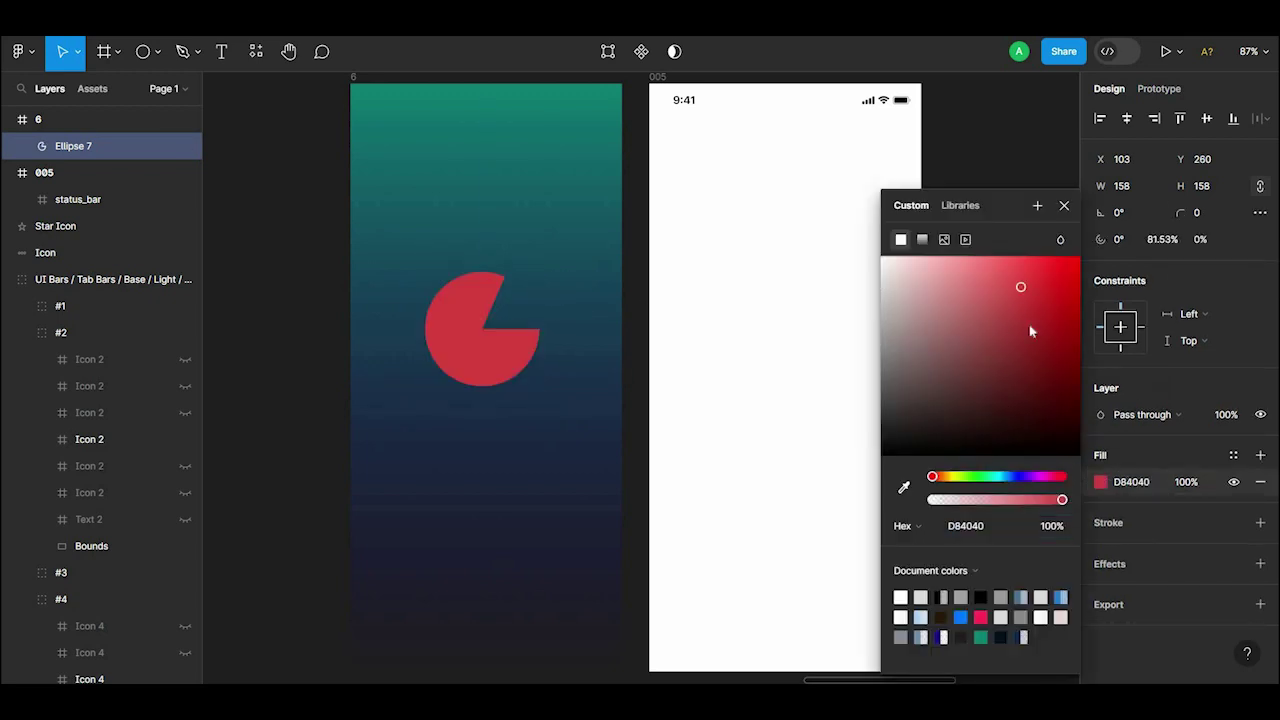
left_click_drag(1031, 329, 911, 361)
left_click(982, 637)
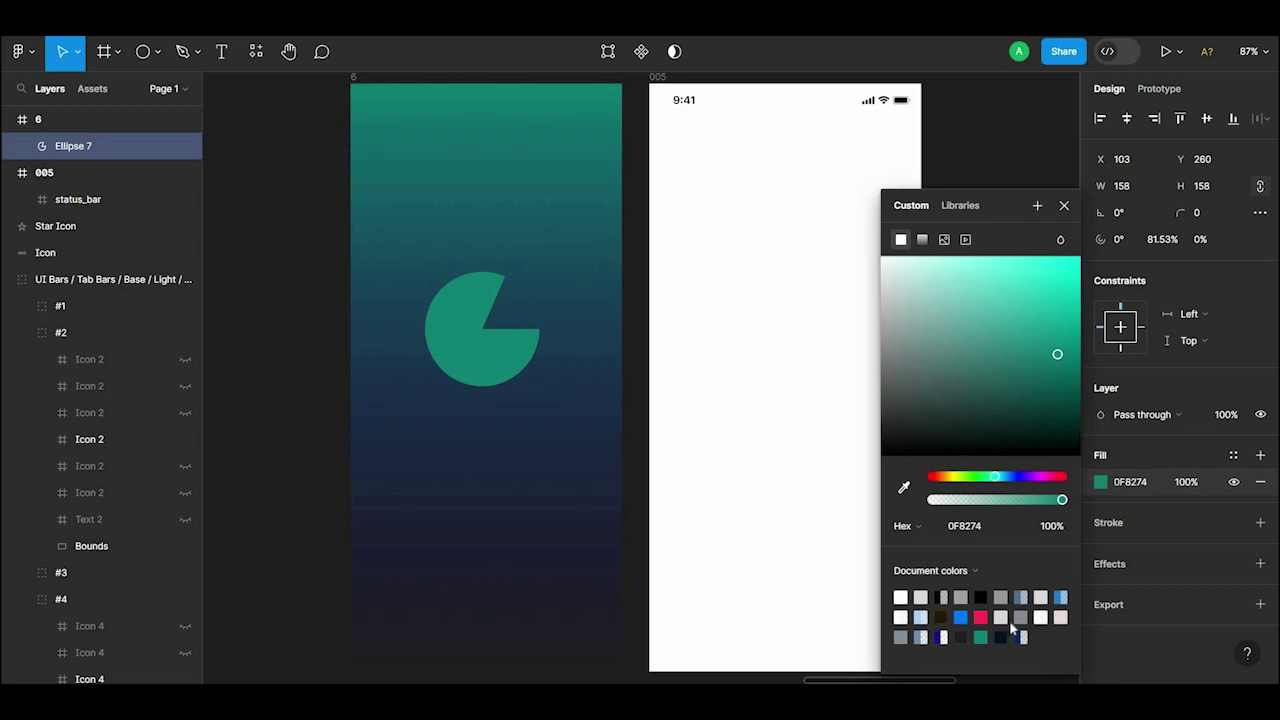
left_click(919, 241)
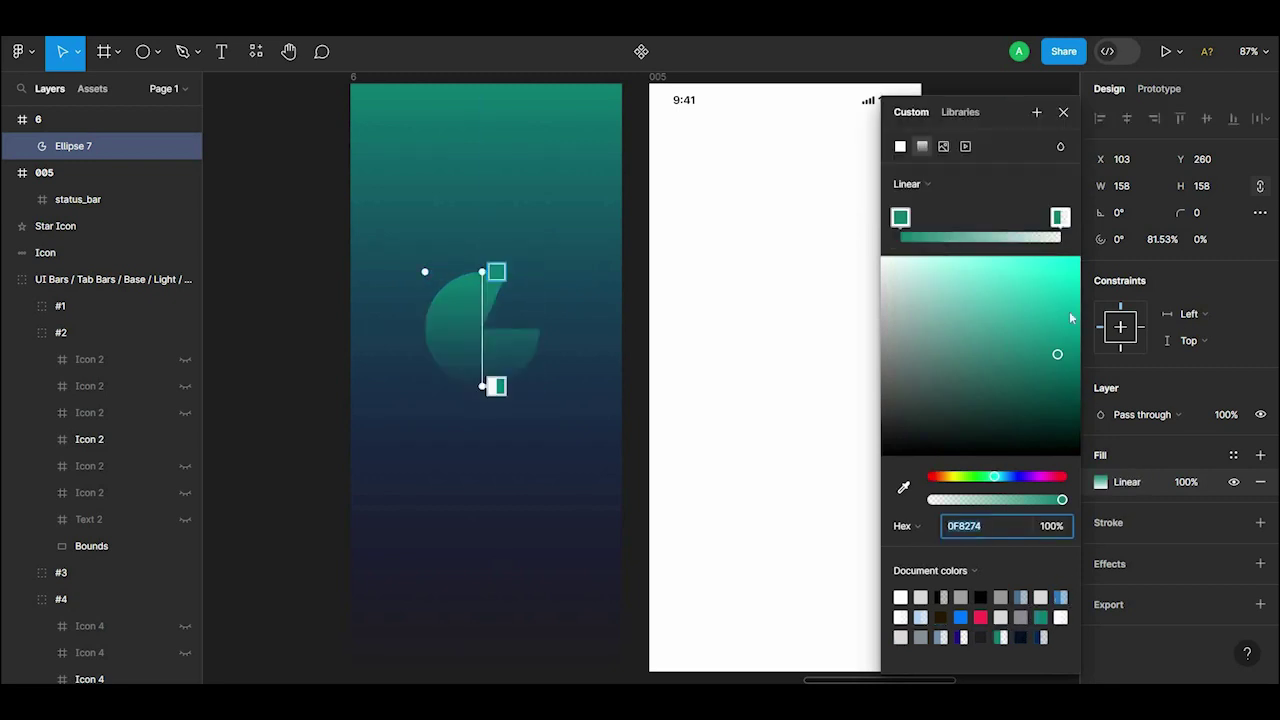
mouse_move(1044, 258)
left_mouse_down()
mouse_move(1063, 435)
mouse_move(956, 308)
left_mouse_up()
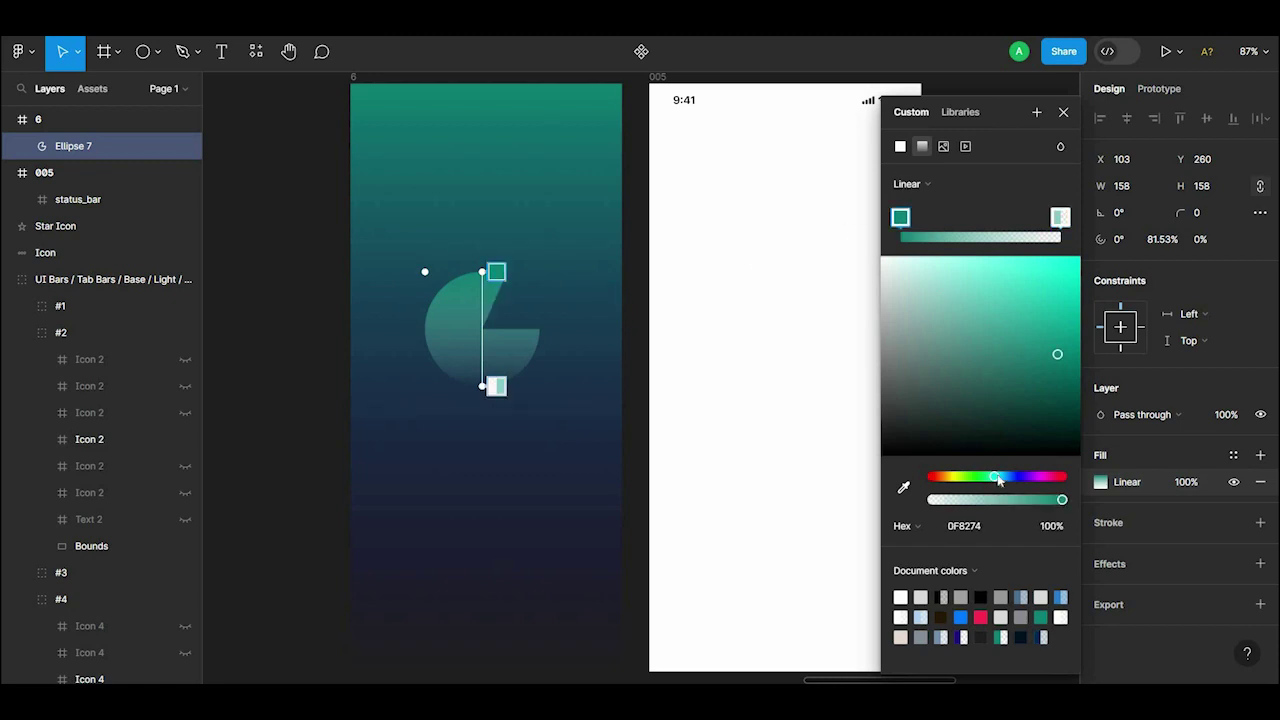
mouse_move(996, 476)
left_mouse_down()
mouse_move(1014, 476)
mouse_move(964, 476)
mouse_move(1050, 463)
mouse_move(987, 458)
left_mouse_up()
left_click(1063, 112)
left_click(606, 217)
Step: Rotate the Pac-Man about -32° and move it lower in frame 6
left_click(500, 349)
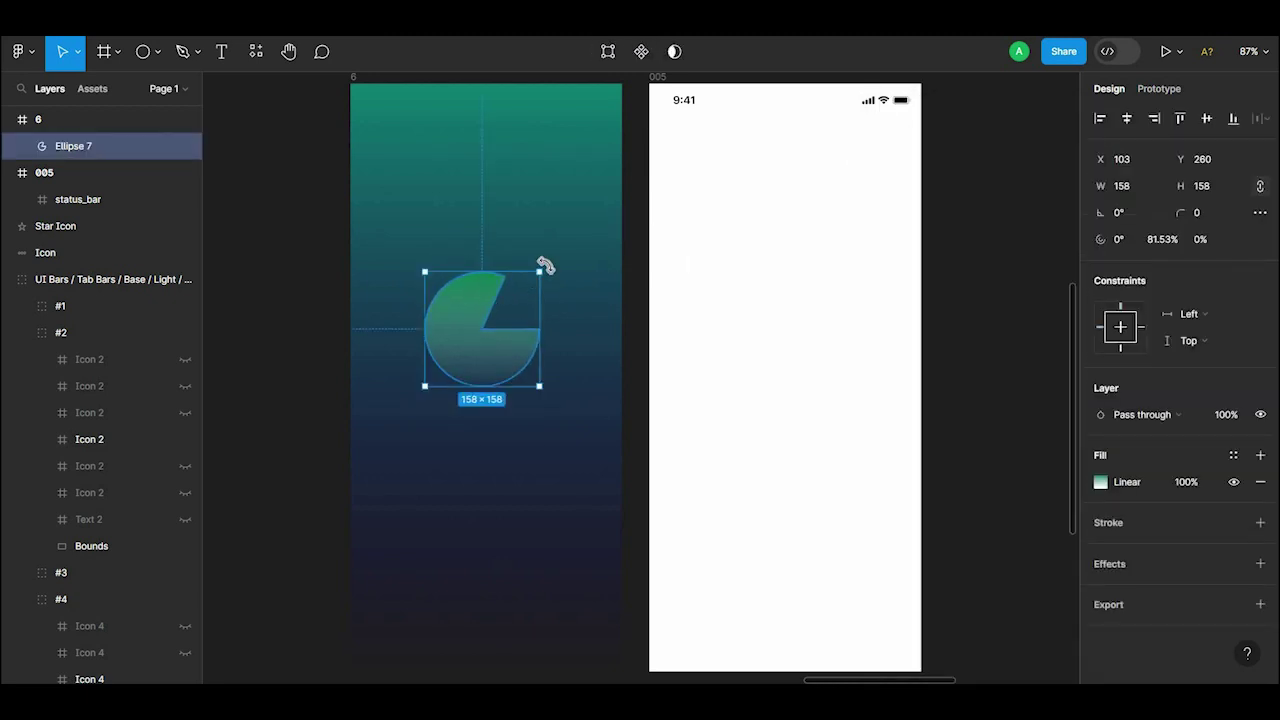
mouse_move(543, 266)
left_mouse_down()
mouse_move(551, 318)
mouse_move(565, 321)
mouse_move(571, 301)
left_mouse_up()
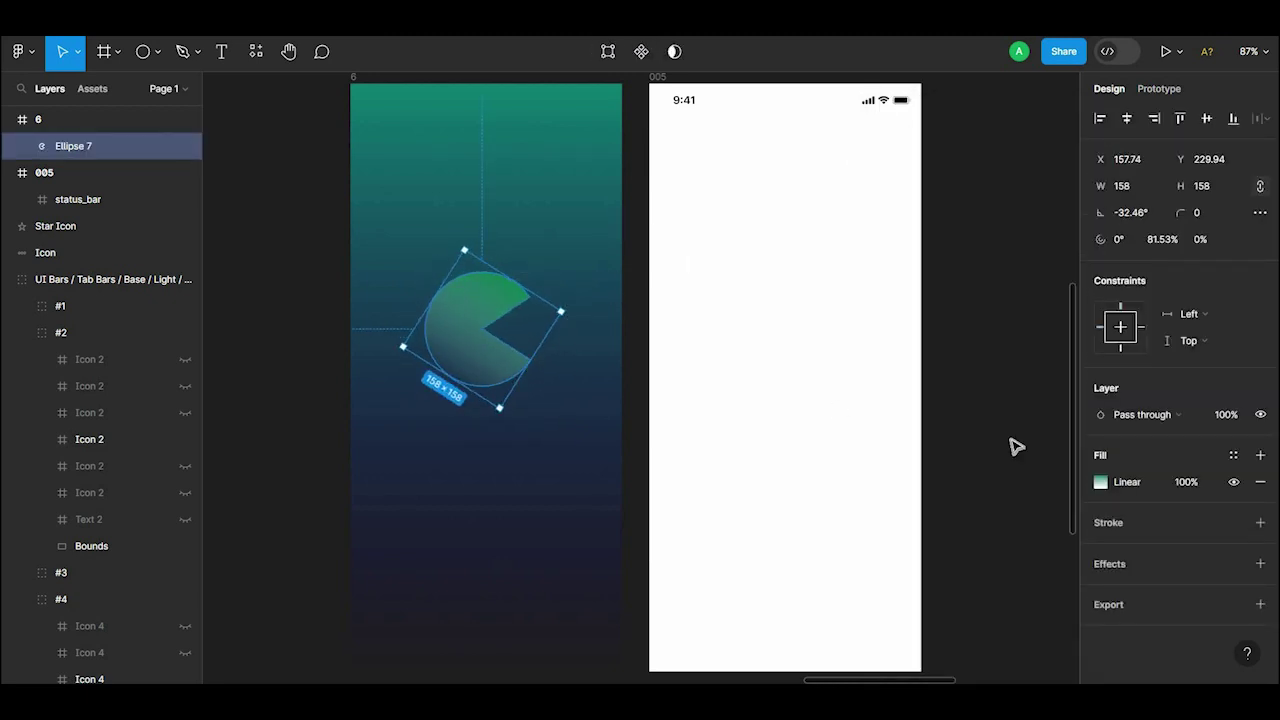
scroll(580, 380, "up", 2)
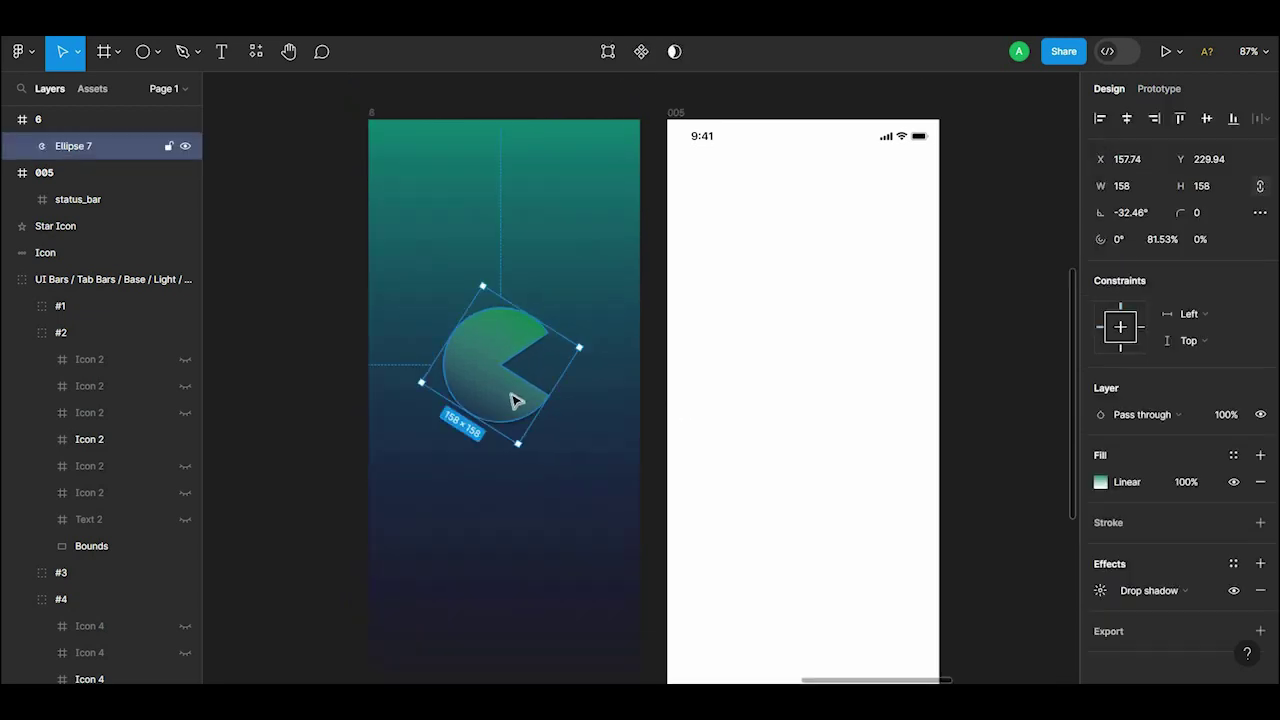
left_click_drag(514, 400, 519, 418)
left_click(375, 117)
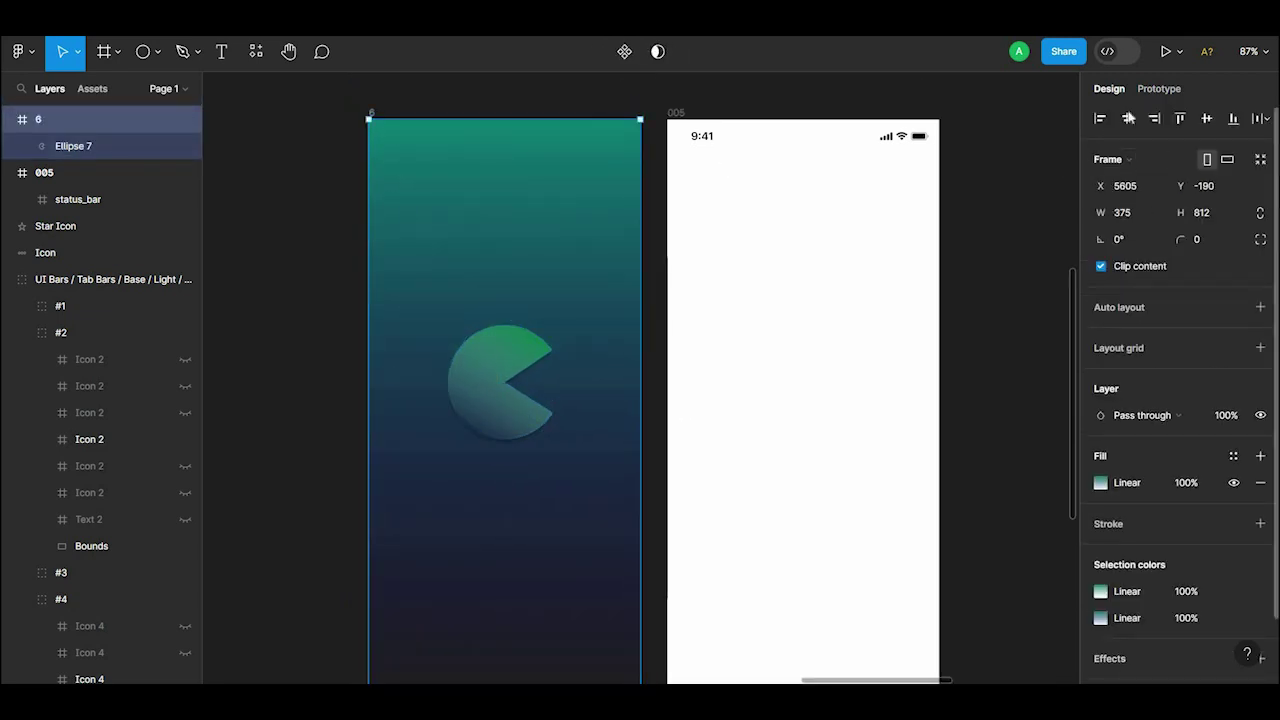
Step: Add a Name! text label below the Pac-Man
left_click(657, 336)
scroll(310, 377, "down", 2)
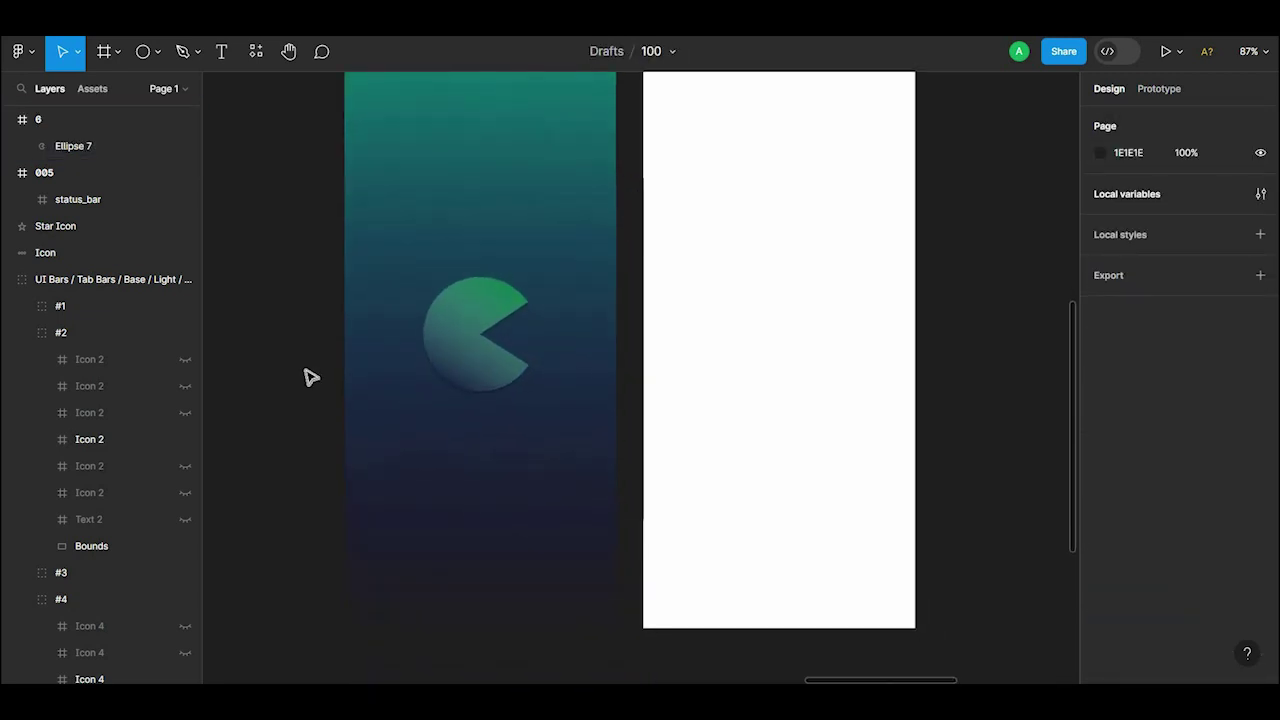
left_click(219, 55)
left_click(545, 470)
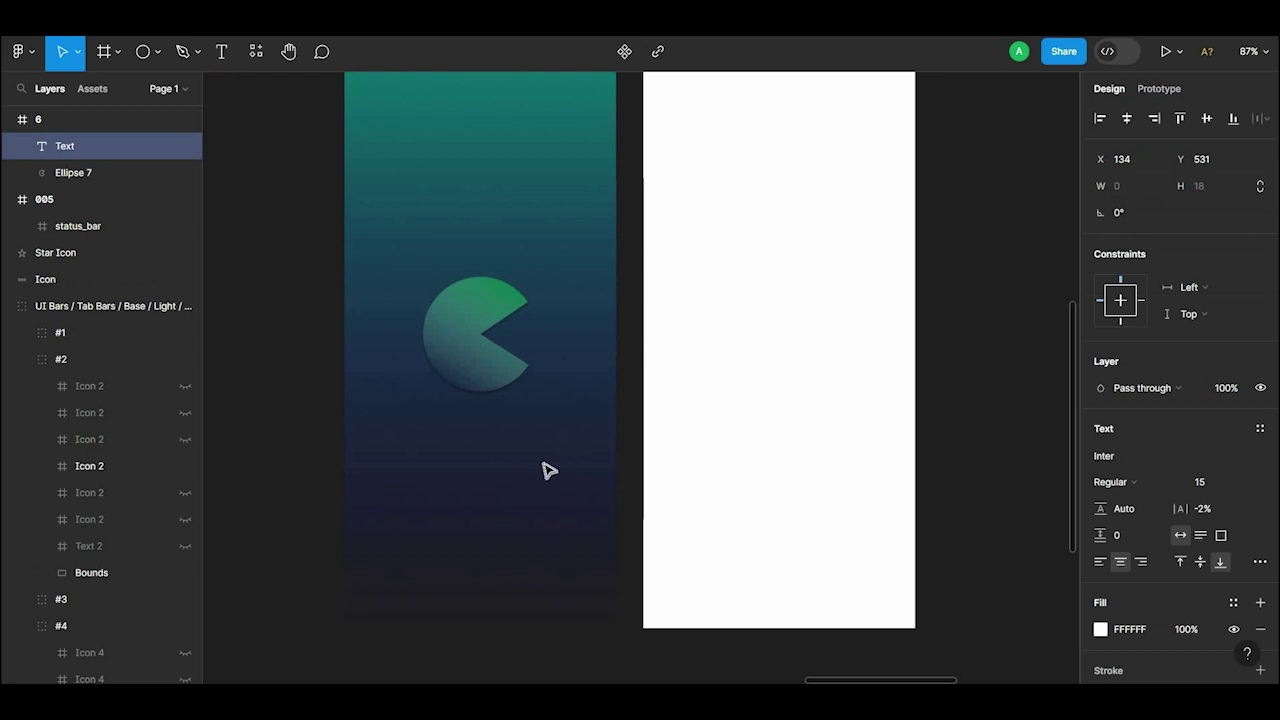
left_click(222, 52)
left_click(465, 437)
type("Name!")
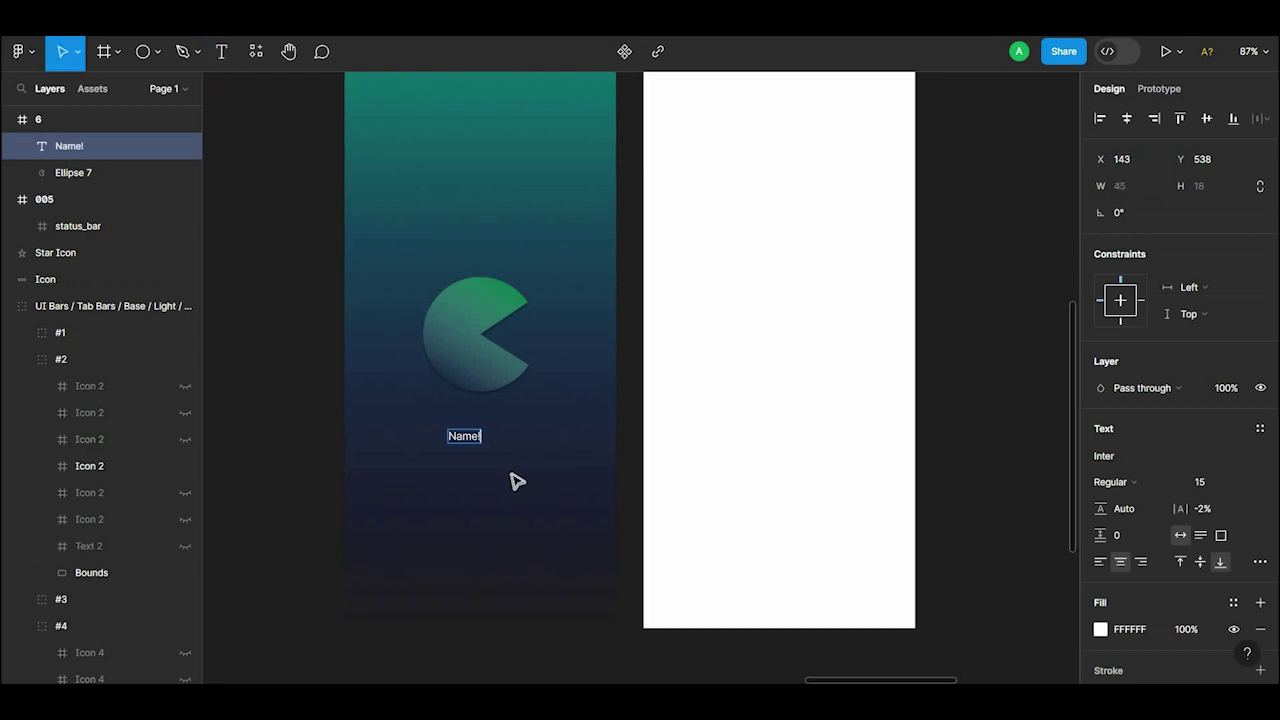
Step: Make the Name! label Bold and centre it under the circle
left_click(1137, 457)
left_click(1137, 481)
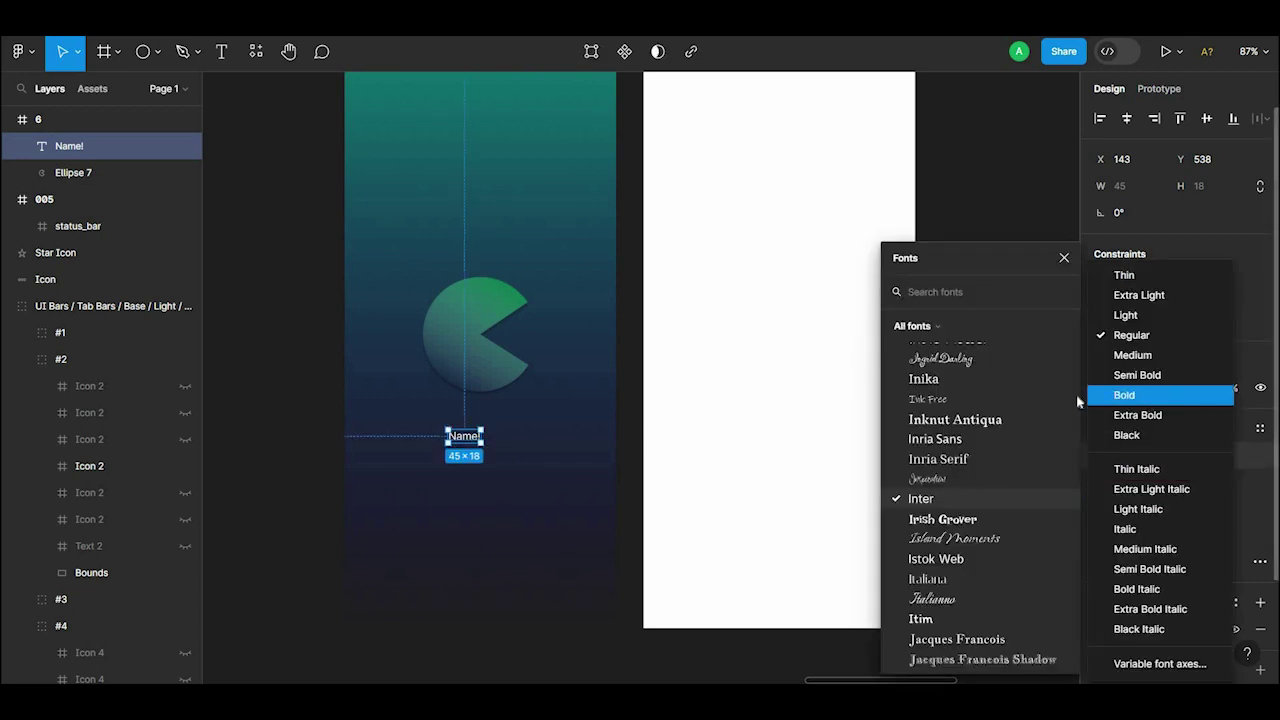
left_click(1130, 391)
scroll(500, 320, "up", 2)
left_click(670, 312)
left_click_drag(480, 525, 496, 520)
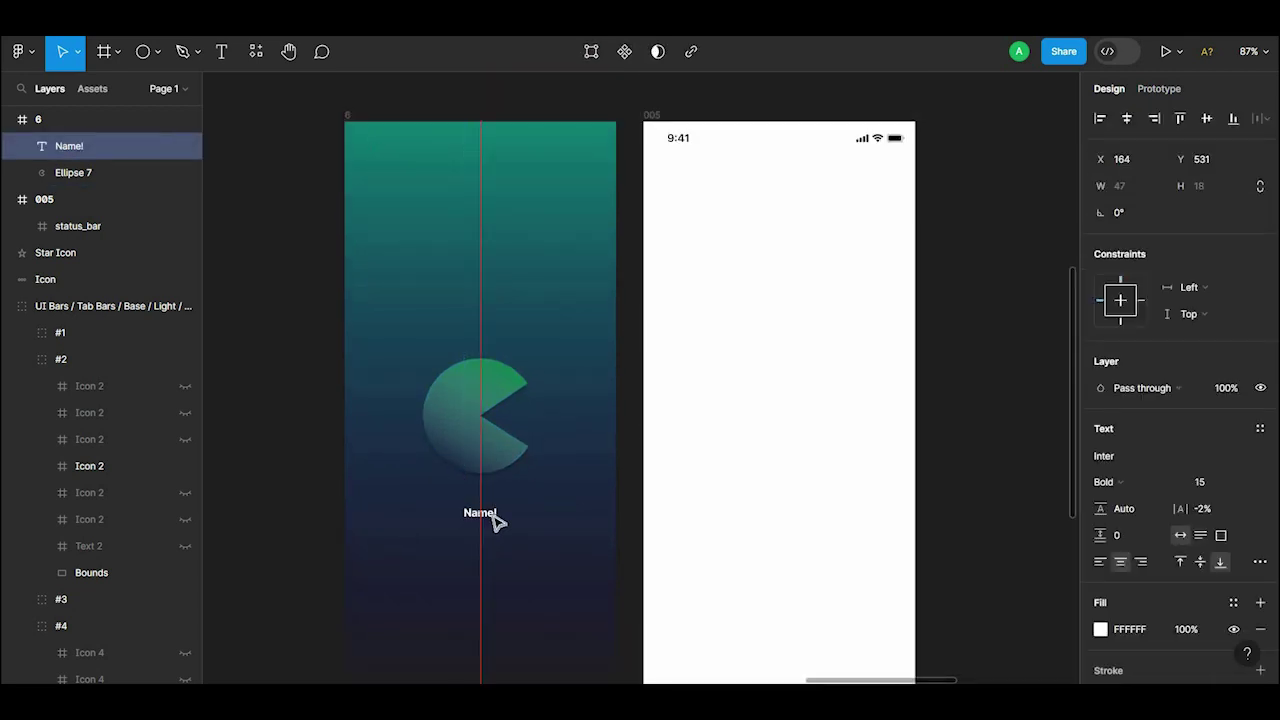
Step: Set the Name! label to size 36 and move it lower
left_click(1246, 482)
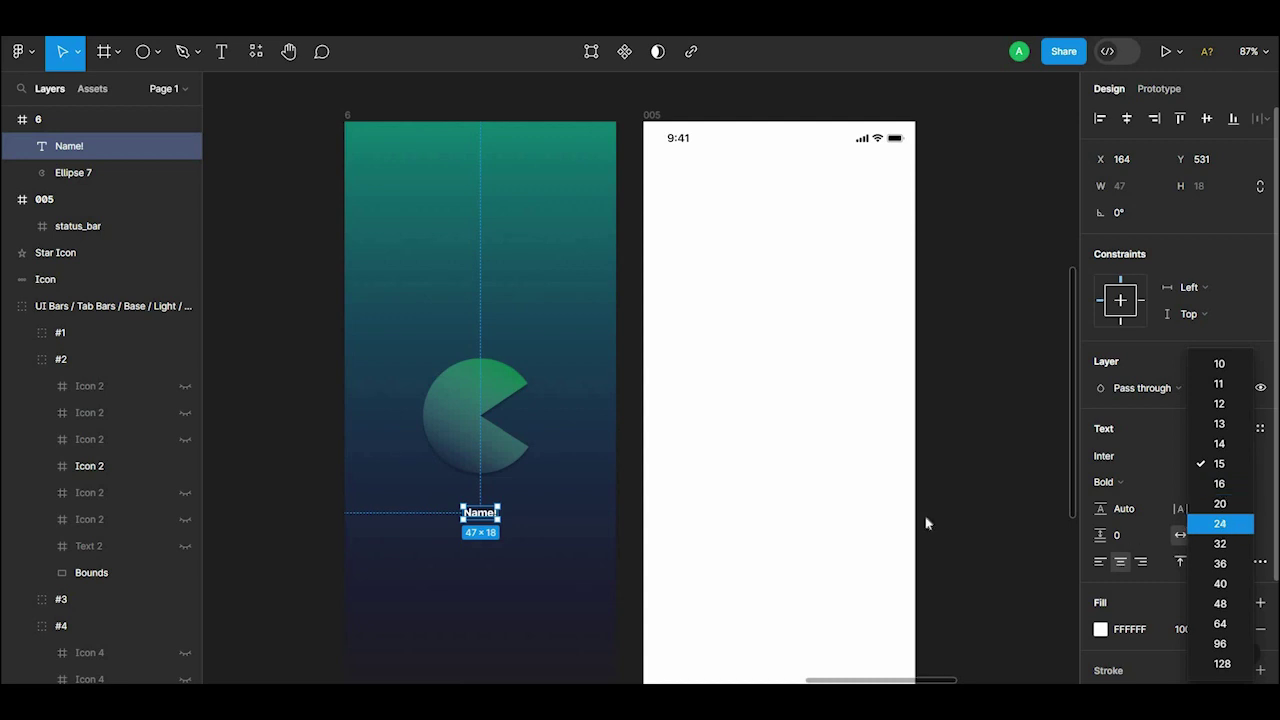
left_click(1220, 523)
left_click(1246, 484)
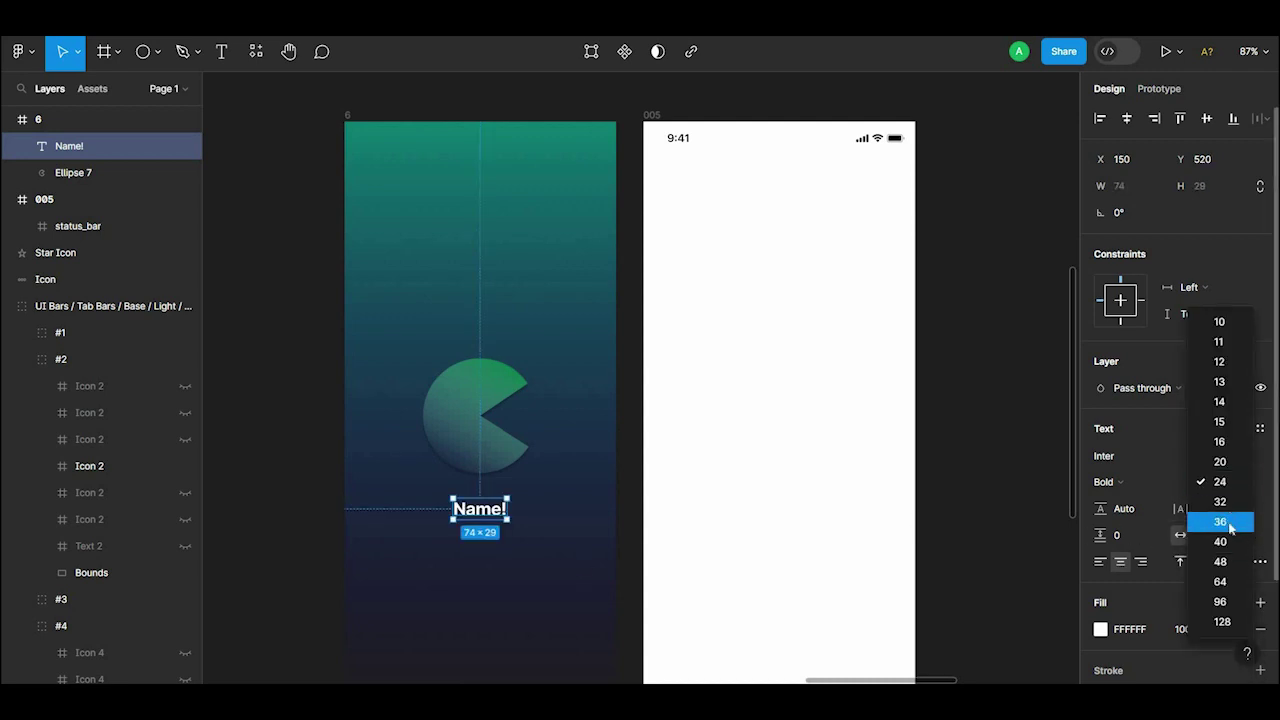
left_click(1223, 520)
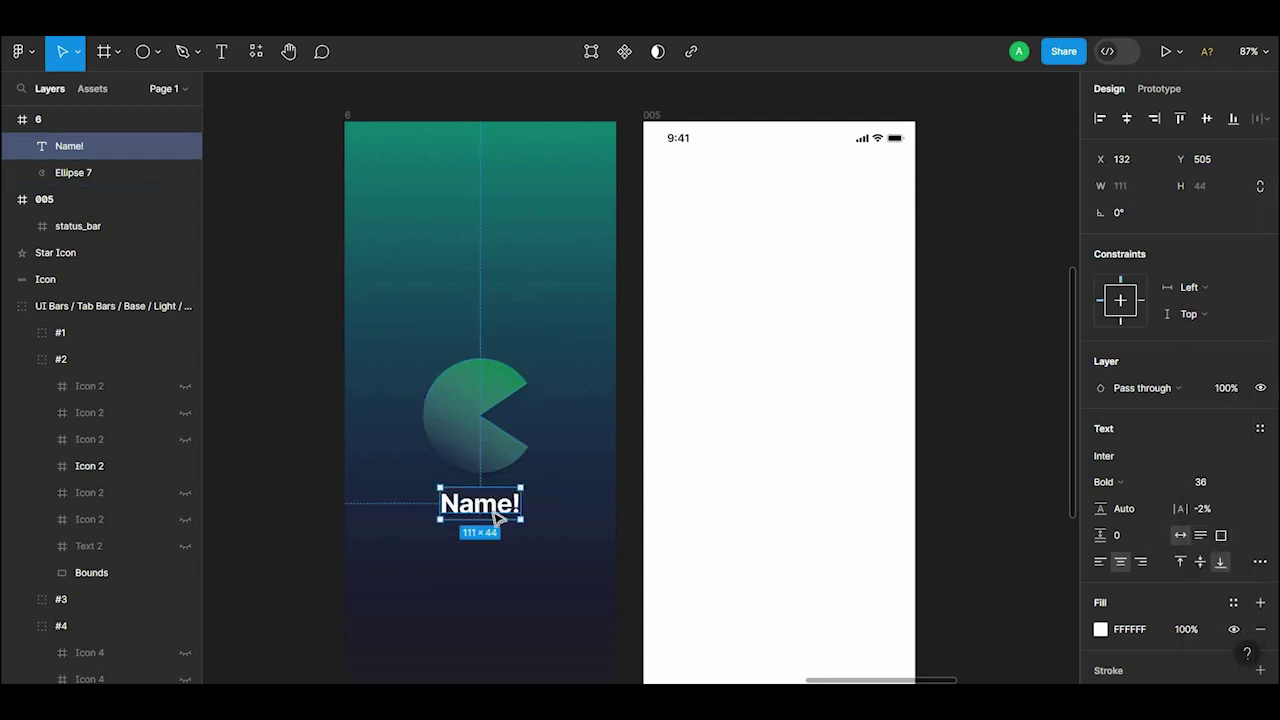
left_click_drag(497, 517, 502, 533)
Step: Group Name! with the Pac-Man ellipse and centre the group in the frame
left_click(483, 447, "shift")
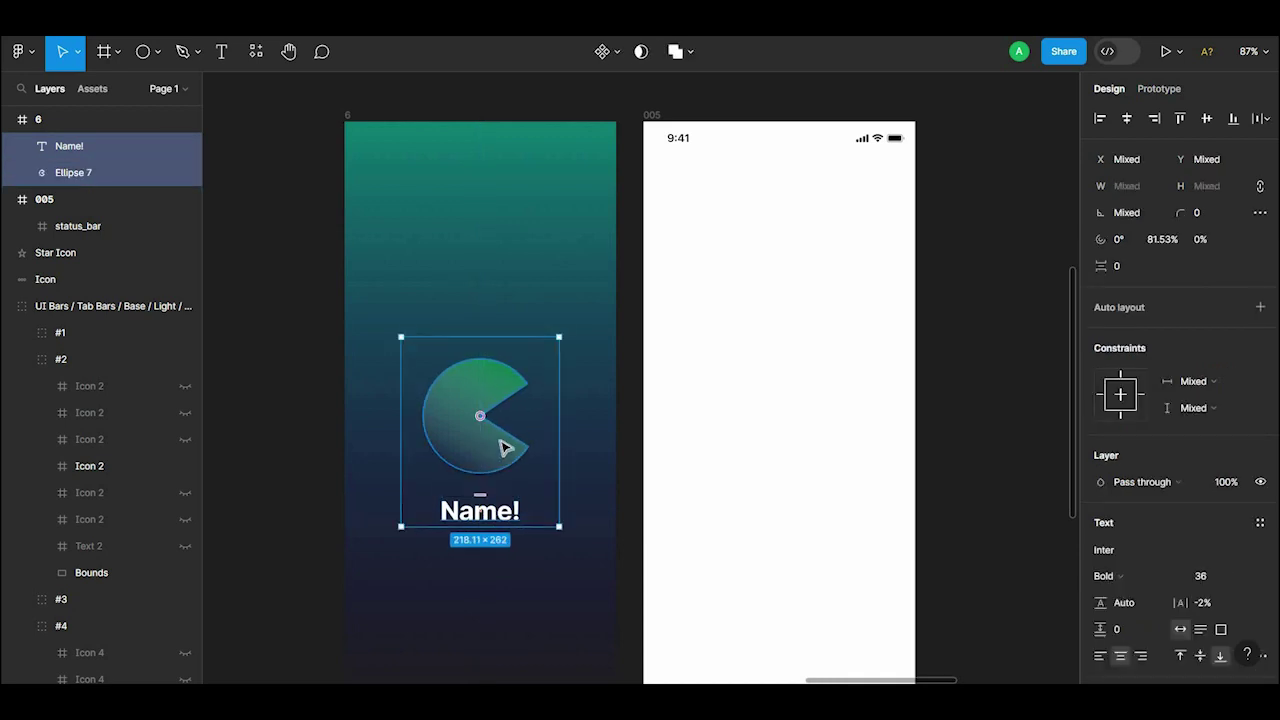
key("ctrl+g")
left_click(1206, 118)
left_click(677, 206)
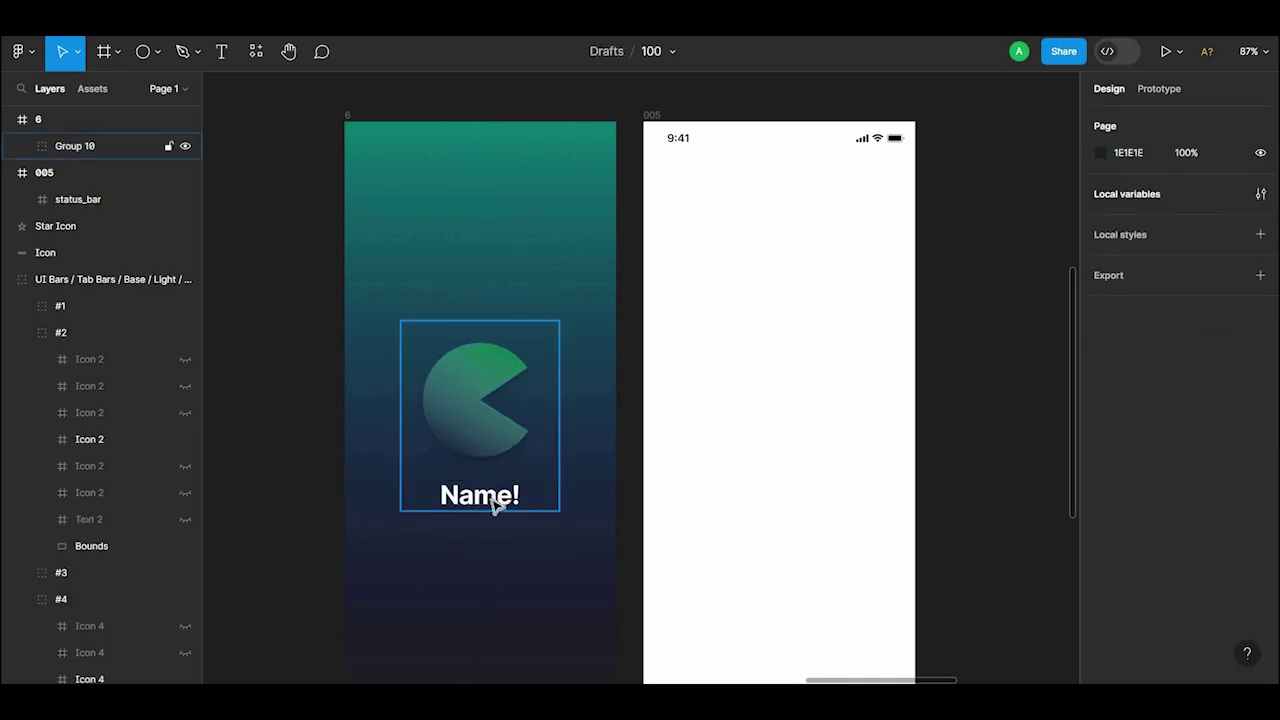
Step: Give the Name! text a drop shadow
double_click(498, 500)
scroll(1180, 540, "down", 2)
left_click(1260, 603)
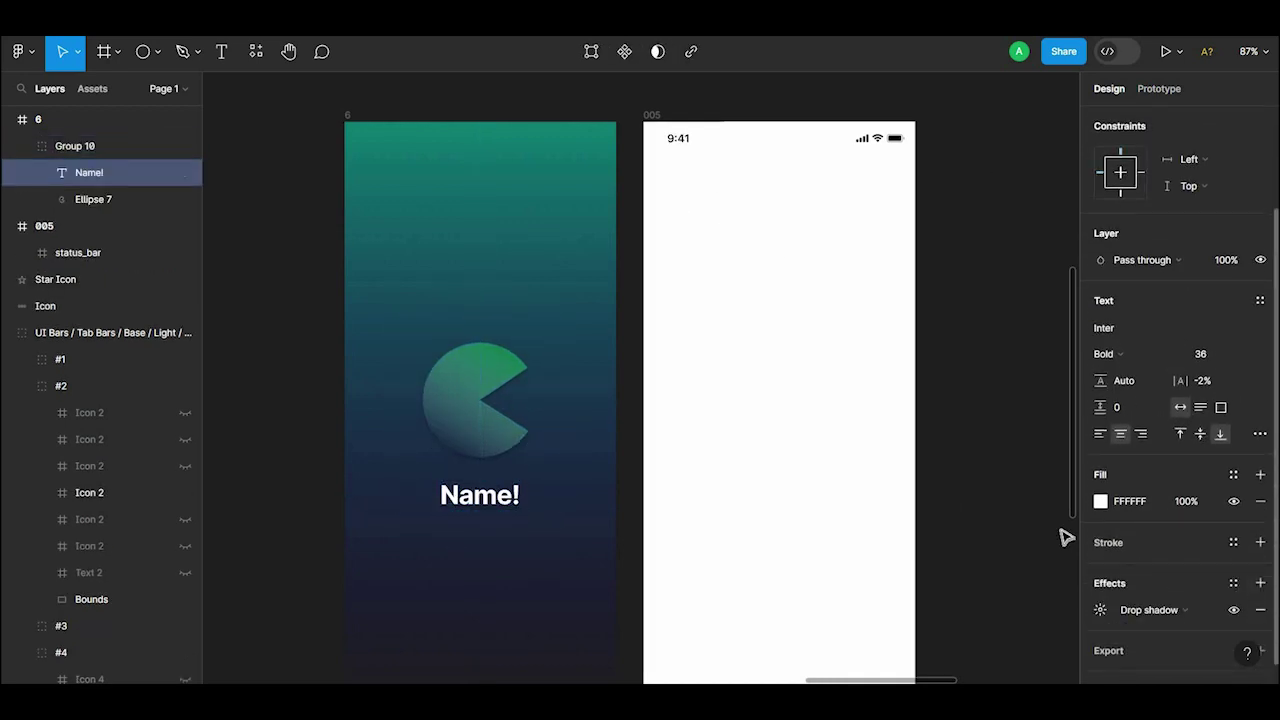
left_click(1063, 534)
scroll(906, 463, "right", 2)
scroll(617, 473, "down", 1)
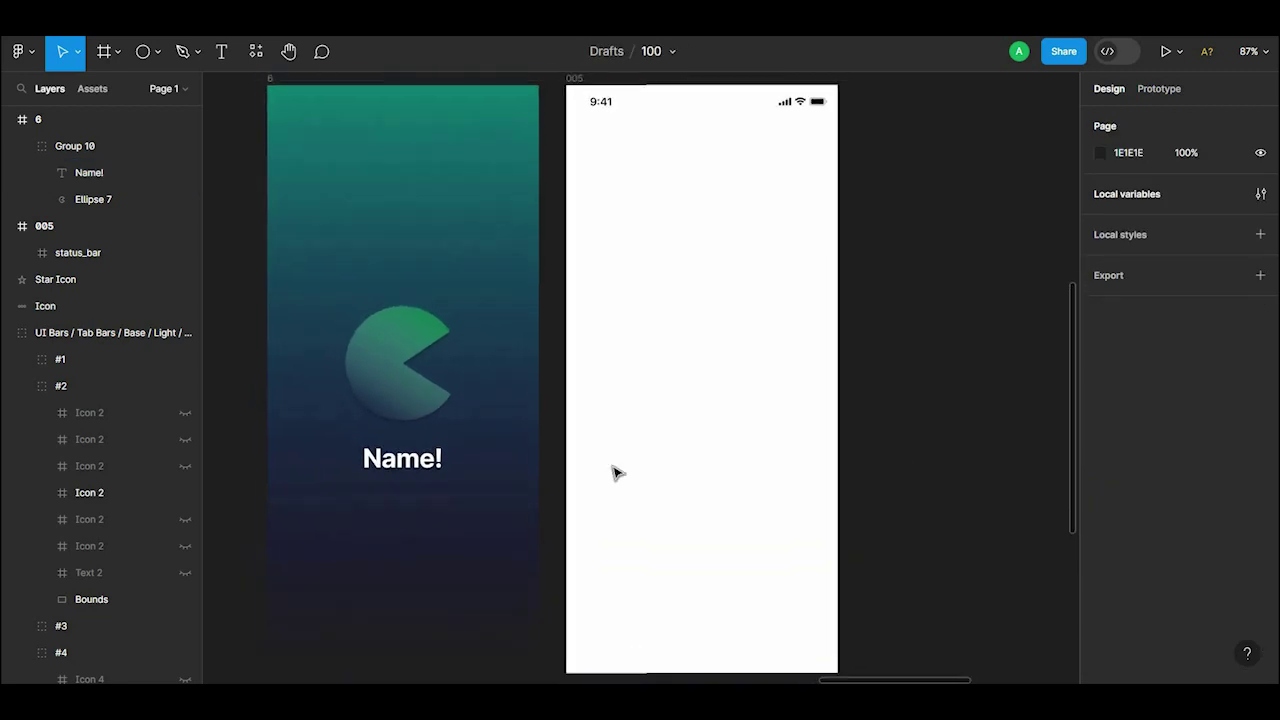
left_click(418, 388)
scroll(1245, 575, "down", 2)
Step: Add a drop shadow to the Pac-Man group and copy it into frame 005
left_click(1249, 581)
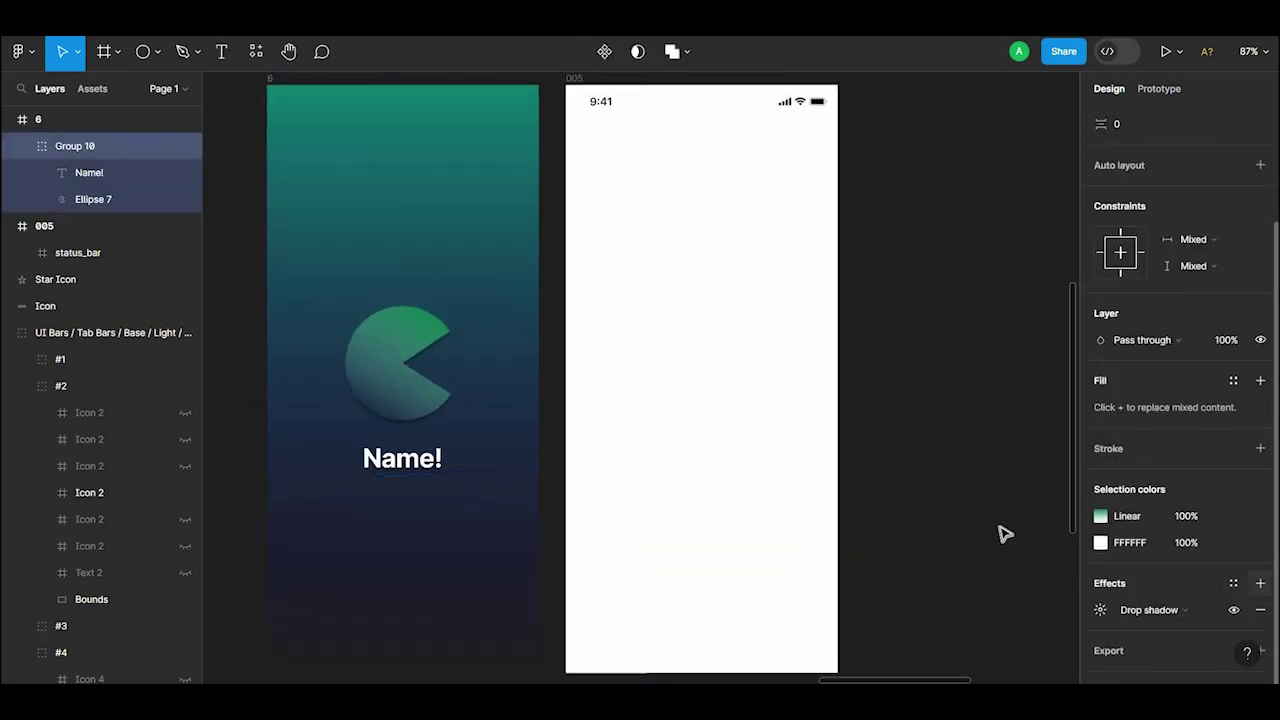
left_click(940, 482)
mouse_move(413, 372)
left_mouse_down()
mouse_move(716, 297)
mouse_move(723, 283)
left_mouse_up()
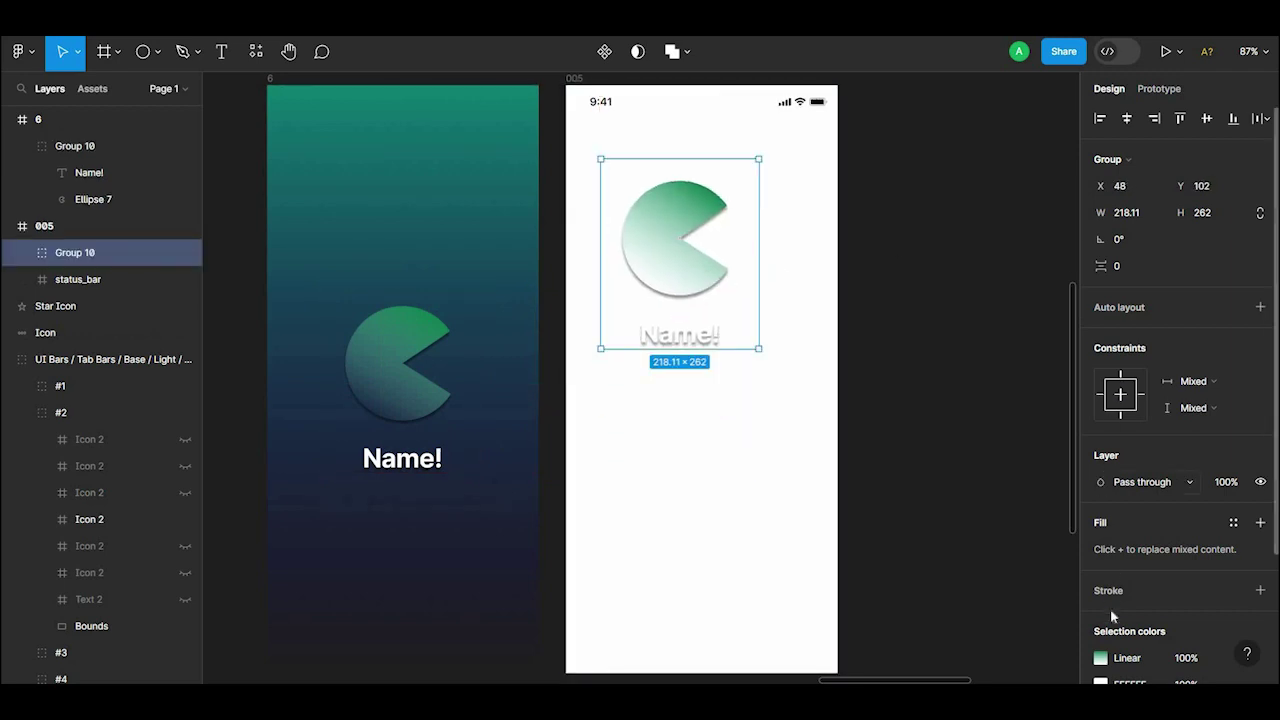
Step: Recolour the copy's gradient from teal to pale mint
left_click(1096, 656)
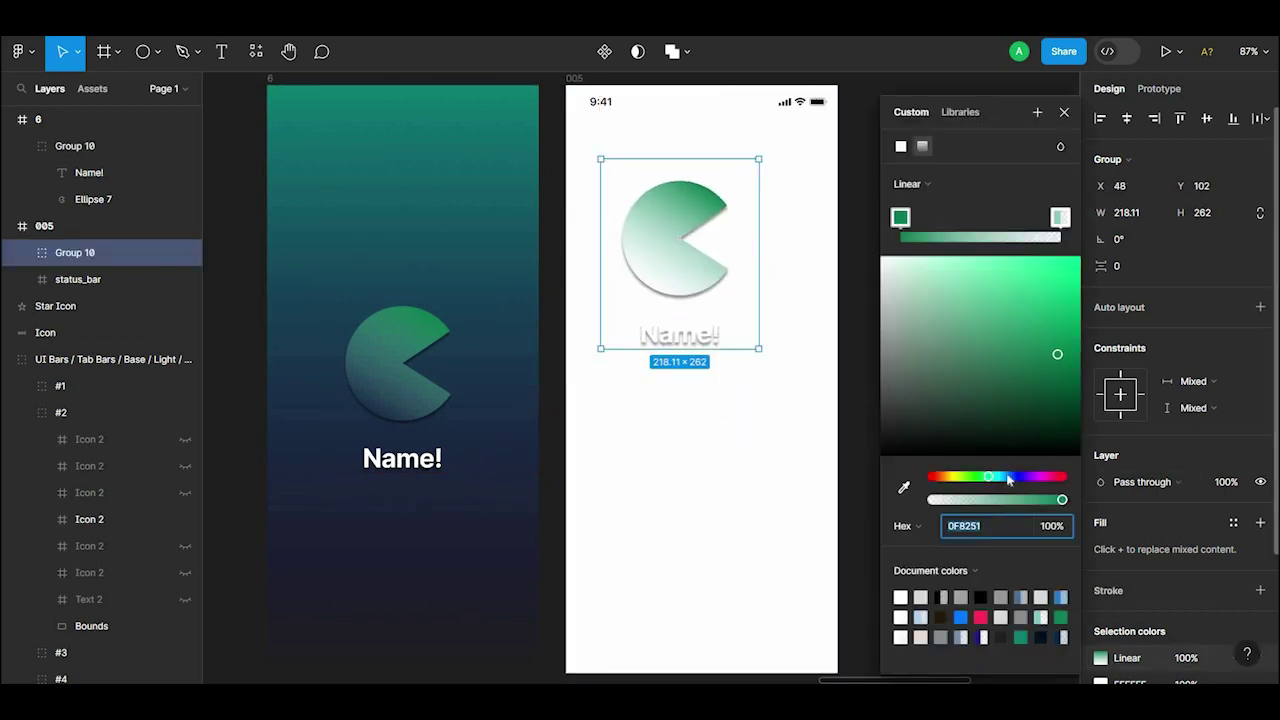
left_click_drag(1008, 480, 1002, 478)
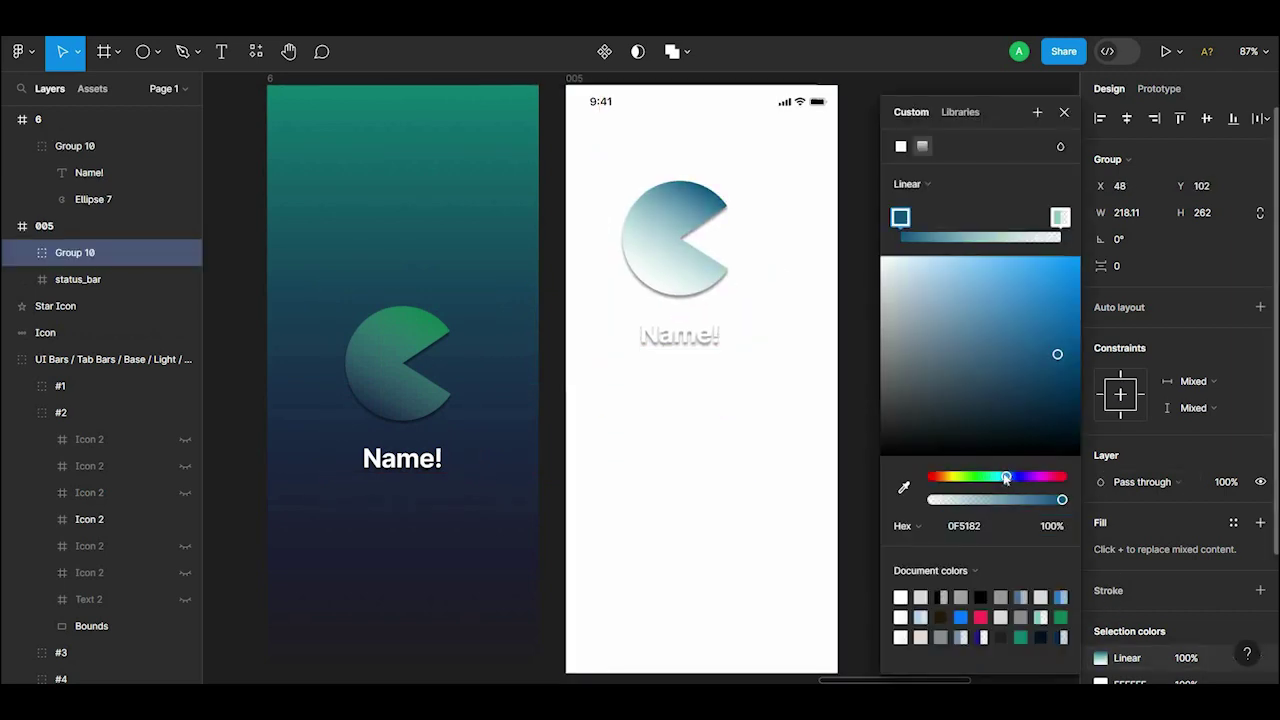
left_click(1060, 217)
left_click_drag(905, 265, 951, 296)
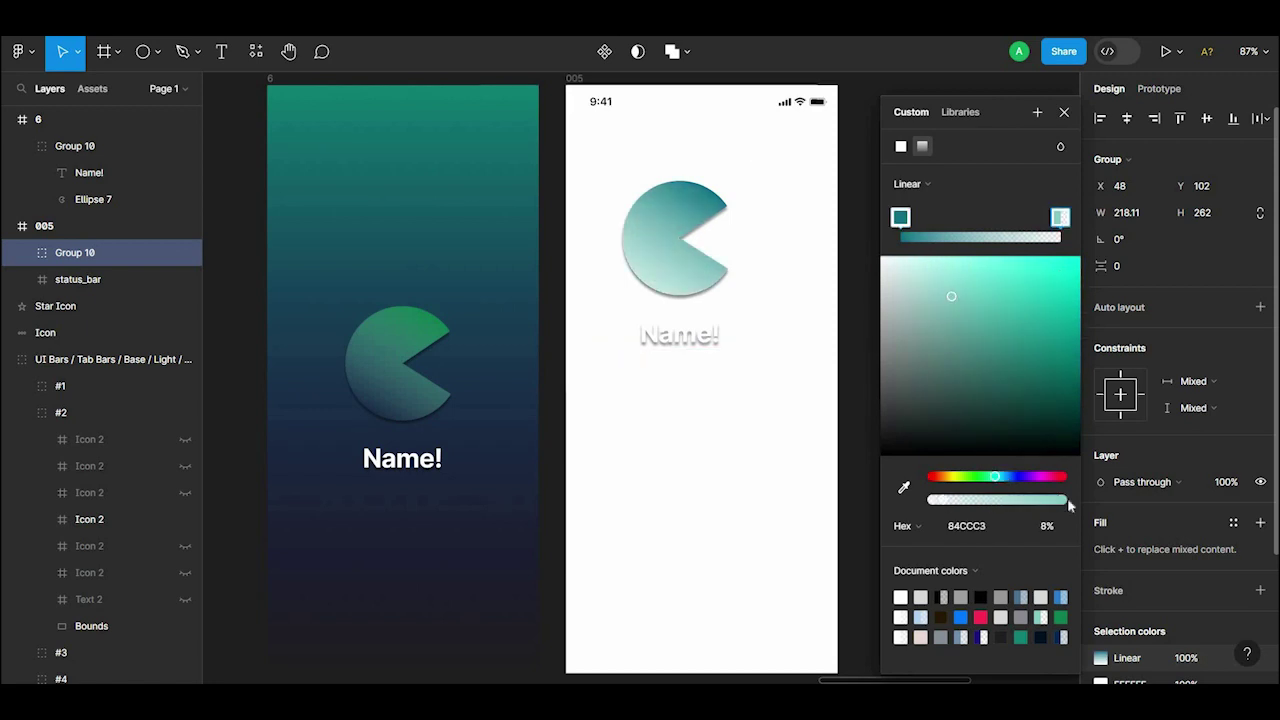
left_click(855, 413)
Step: Delete the copy's Name! label and move the Pac-Man lower
left_click(691, 280)
left_click(700, 335)
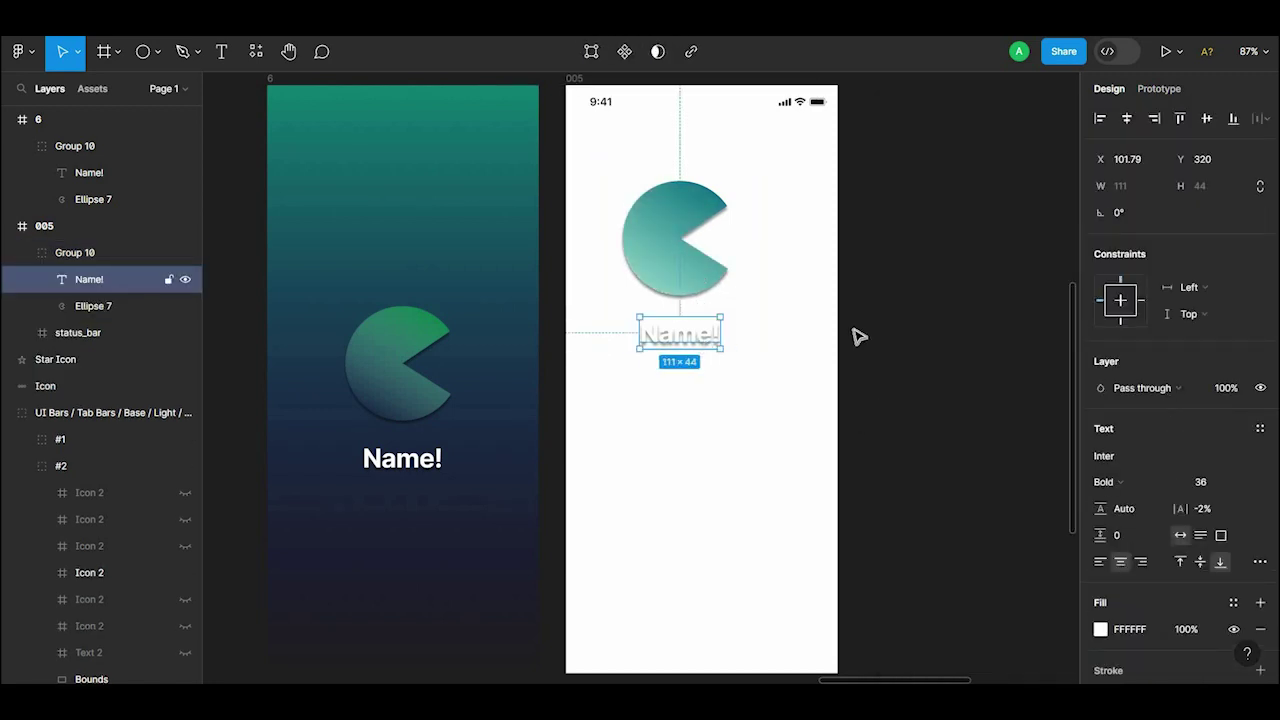
key("Delete")
left_click_drag(714, 277, 718, 353)
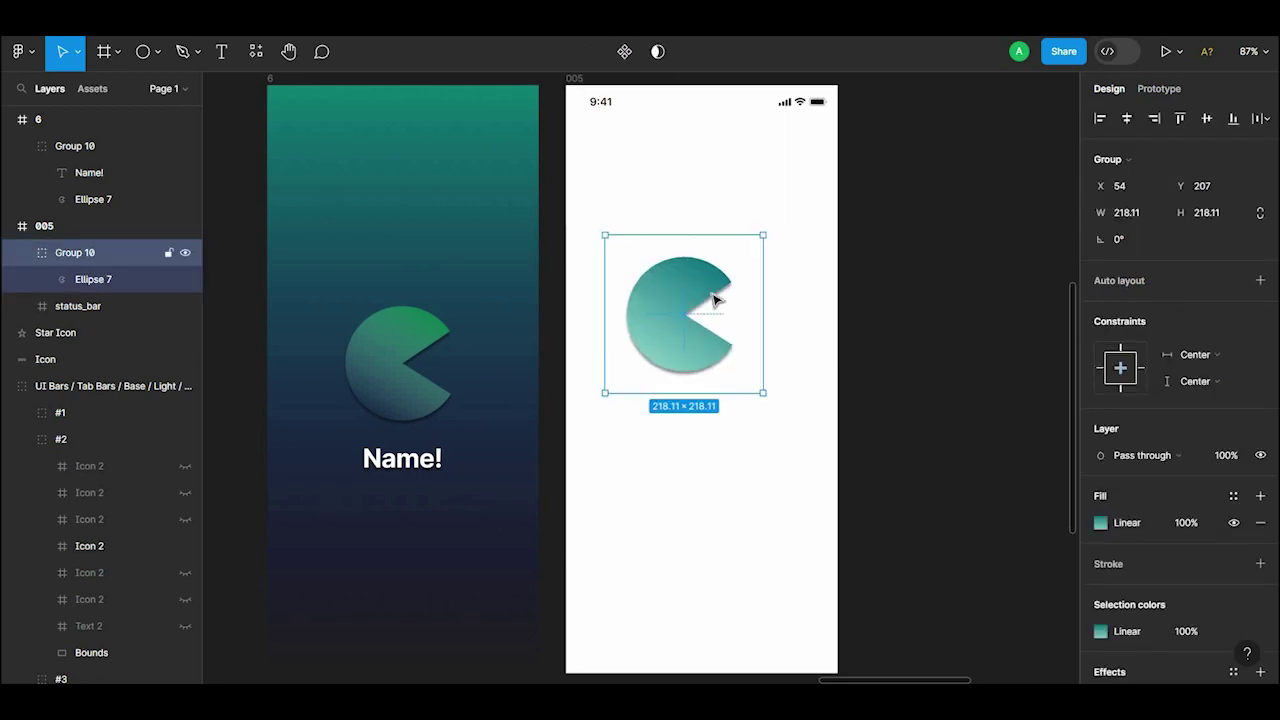
Step: Draw a stroke-free square with corner radius 90 behind the Pac-Man
left_click(157, 52)
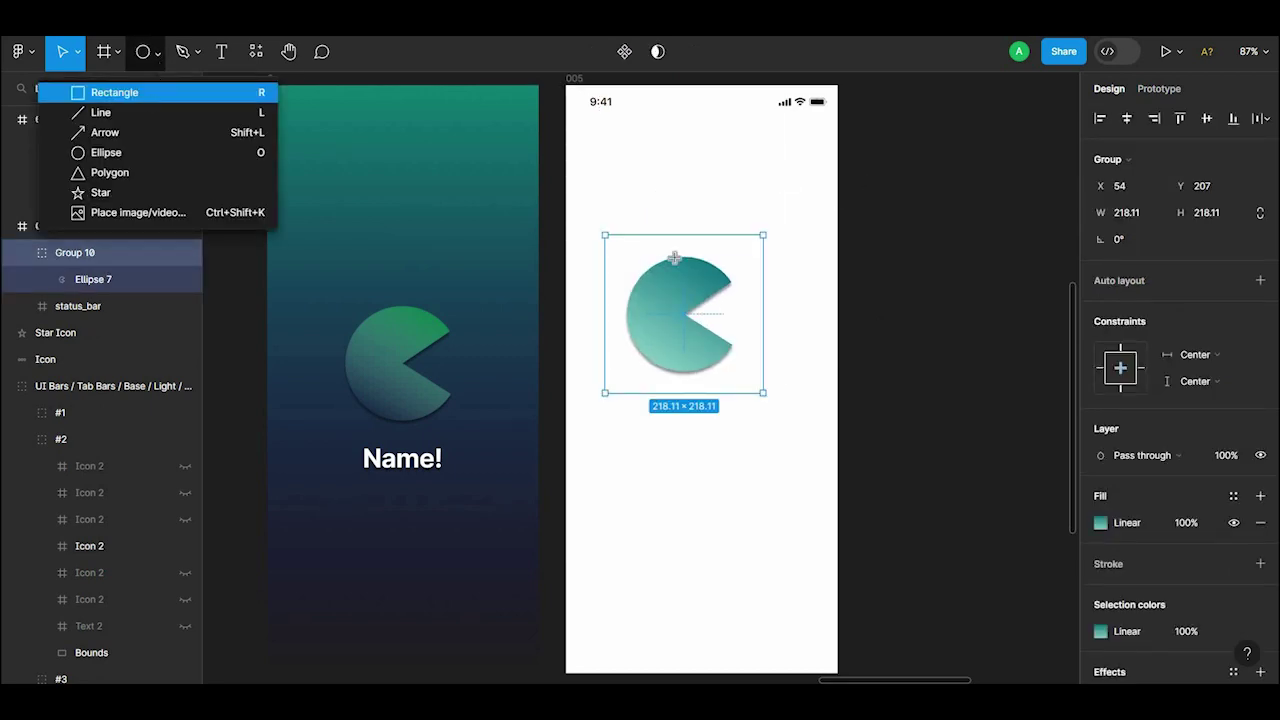
left_click(143, 91)
mouse_move(508, 94)
left_mouse_down()
mouse_move(691, 271)
mouse_move(720, 348)
left_mouse_up()
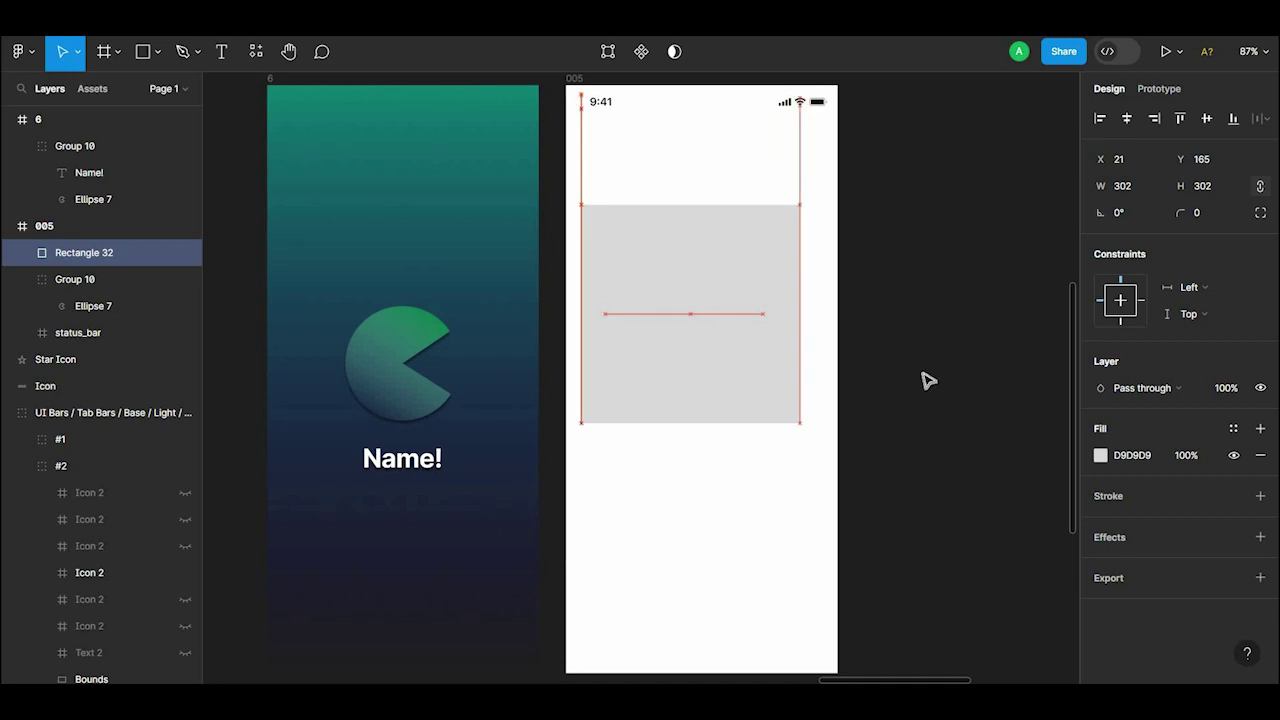
left_click(1260, 496)
key("ctrl+z")
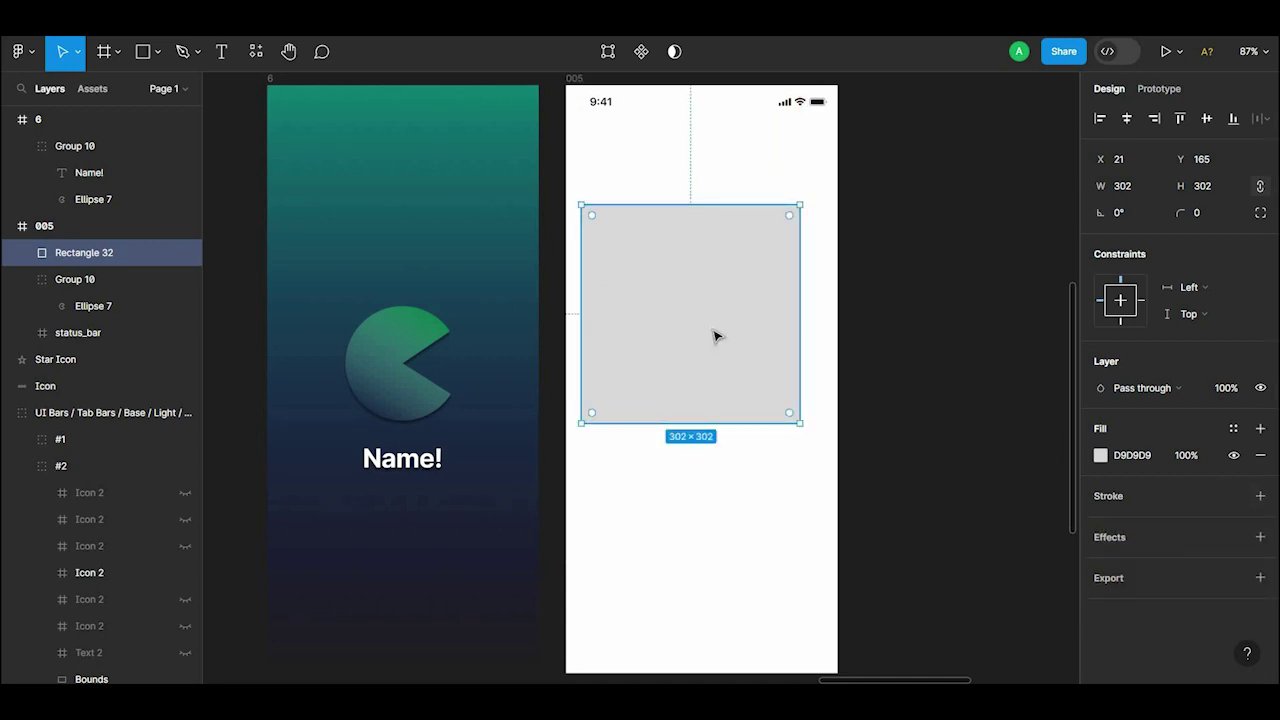
left_click_drag(1181, 213, 348, 213)
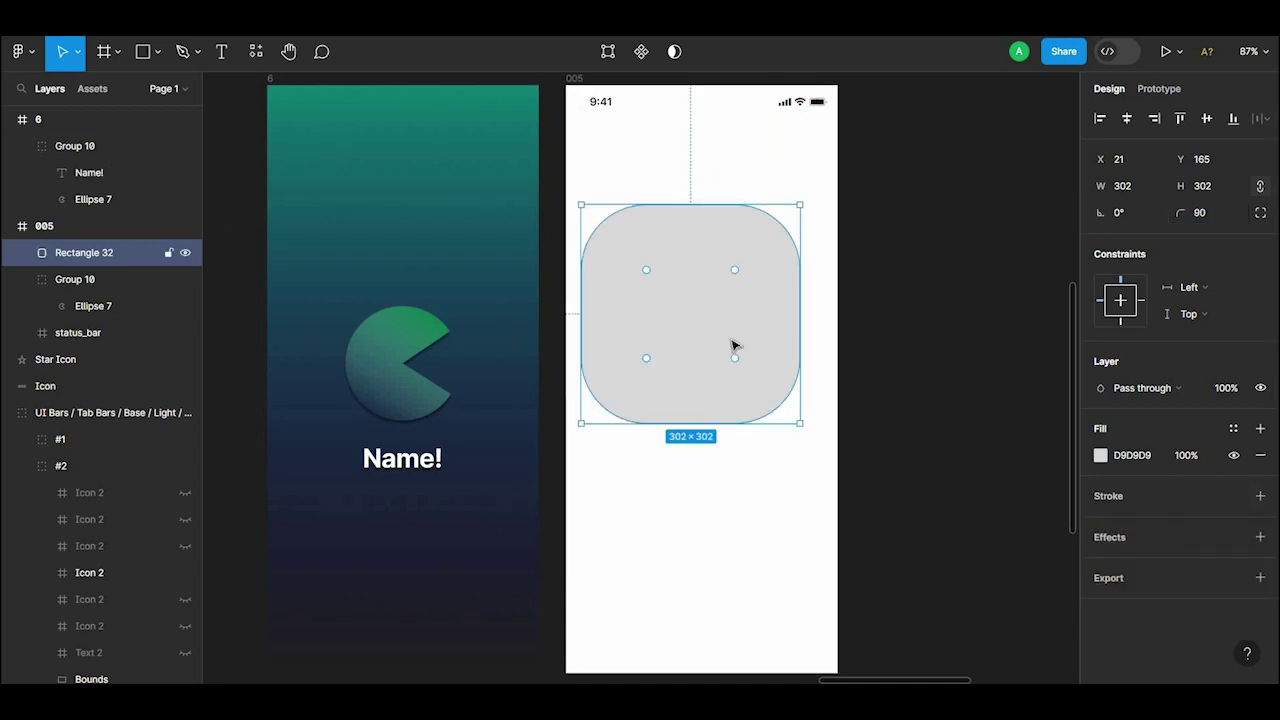
right_click(700, 346)
left_click(743, 347)
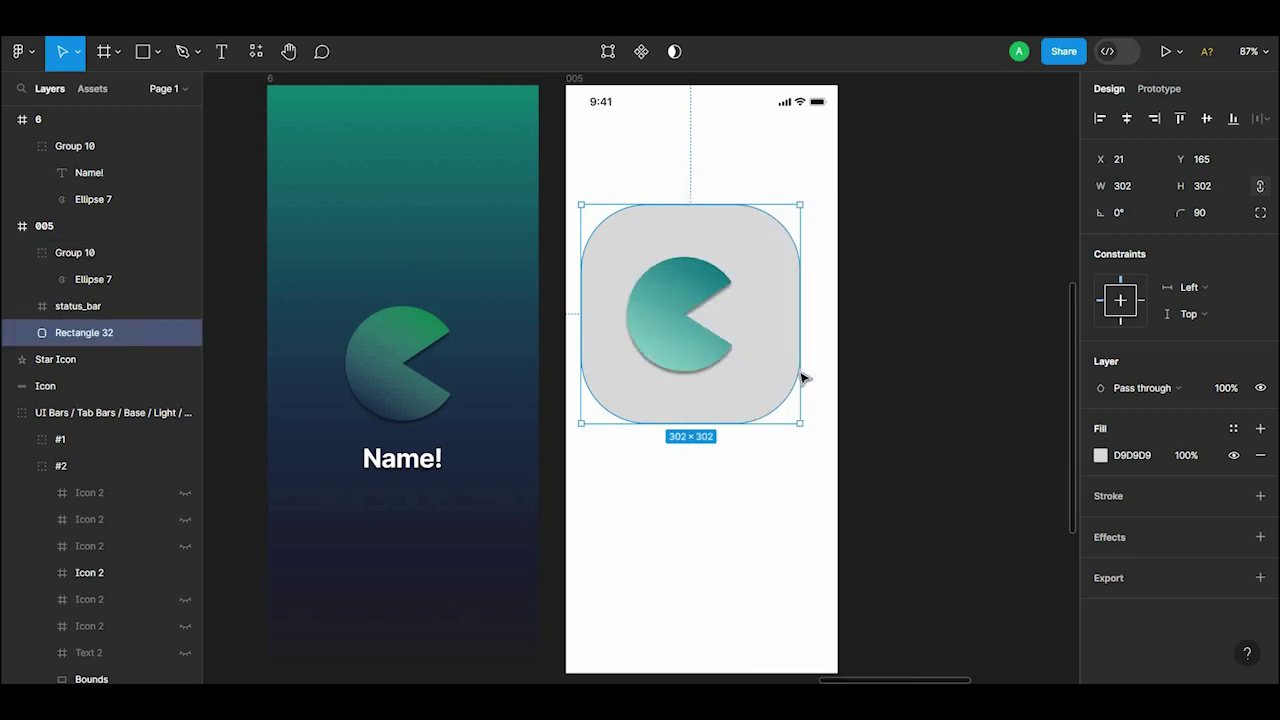
Step: Fill the rounded square with grey AEAFB0
left_click(1100, 456)
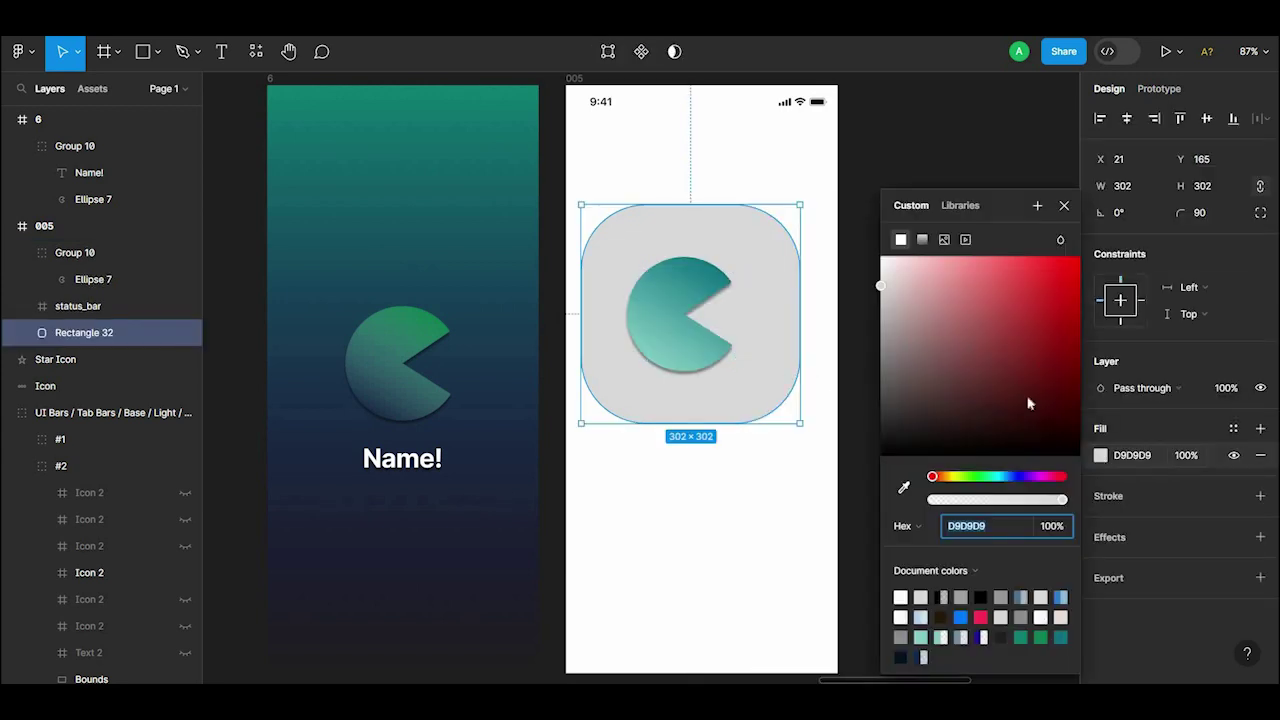
left_click_drag(940, 305, 870, 289)
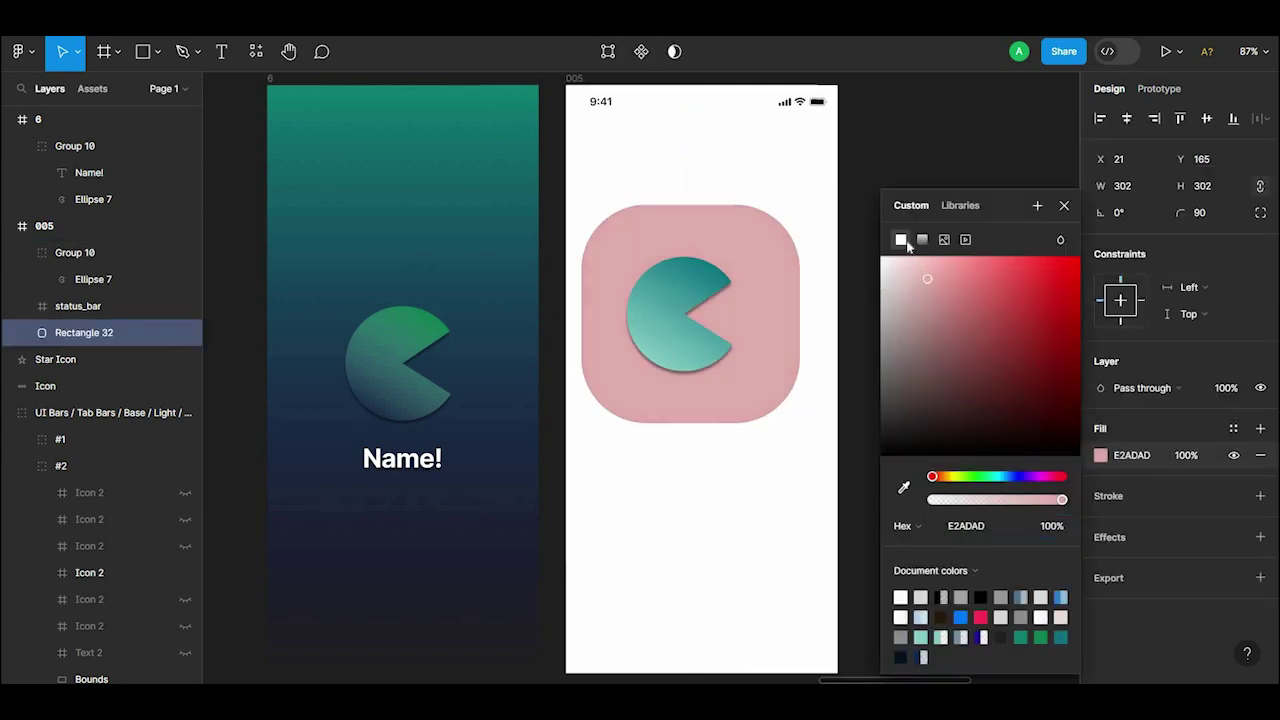
left_click(961, 617)
left_click_drag(903, 357, 888, 228)
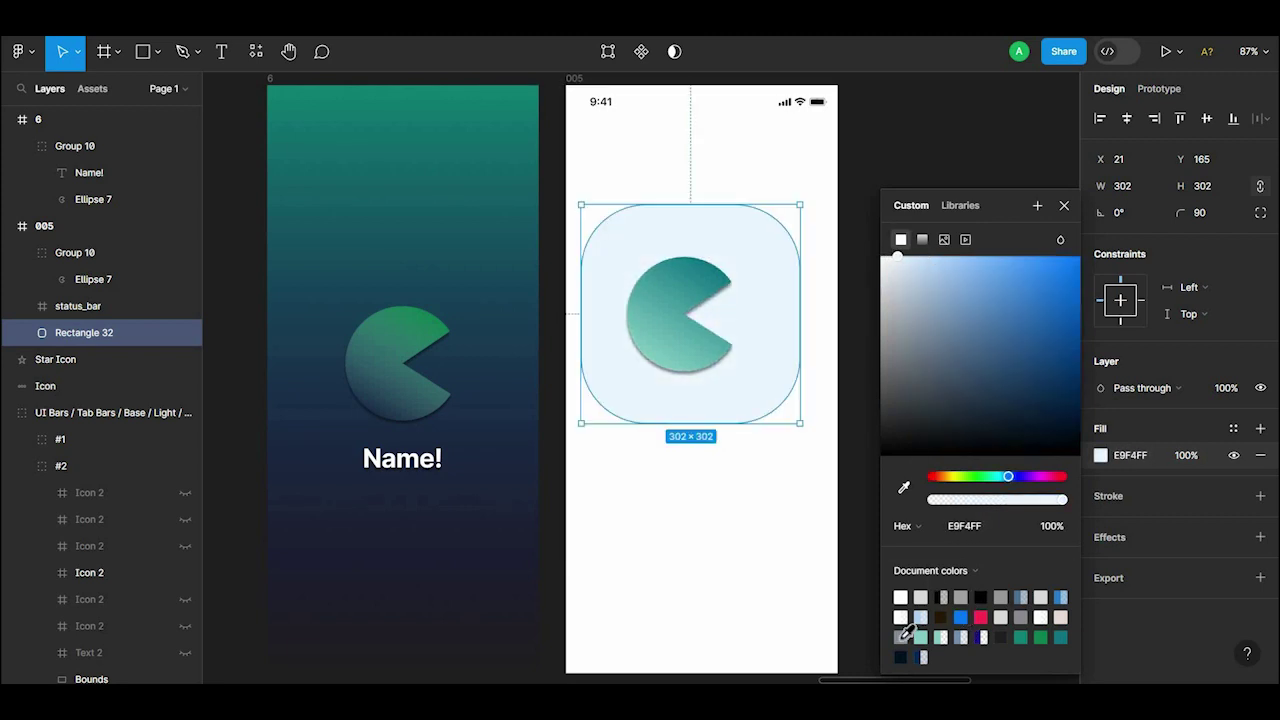
left_click(955, 637)
left_click_drag(883, 355, 886, 322)
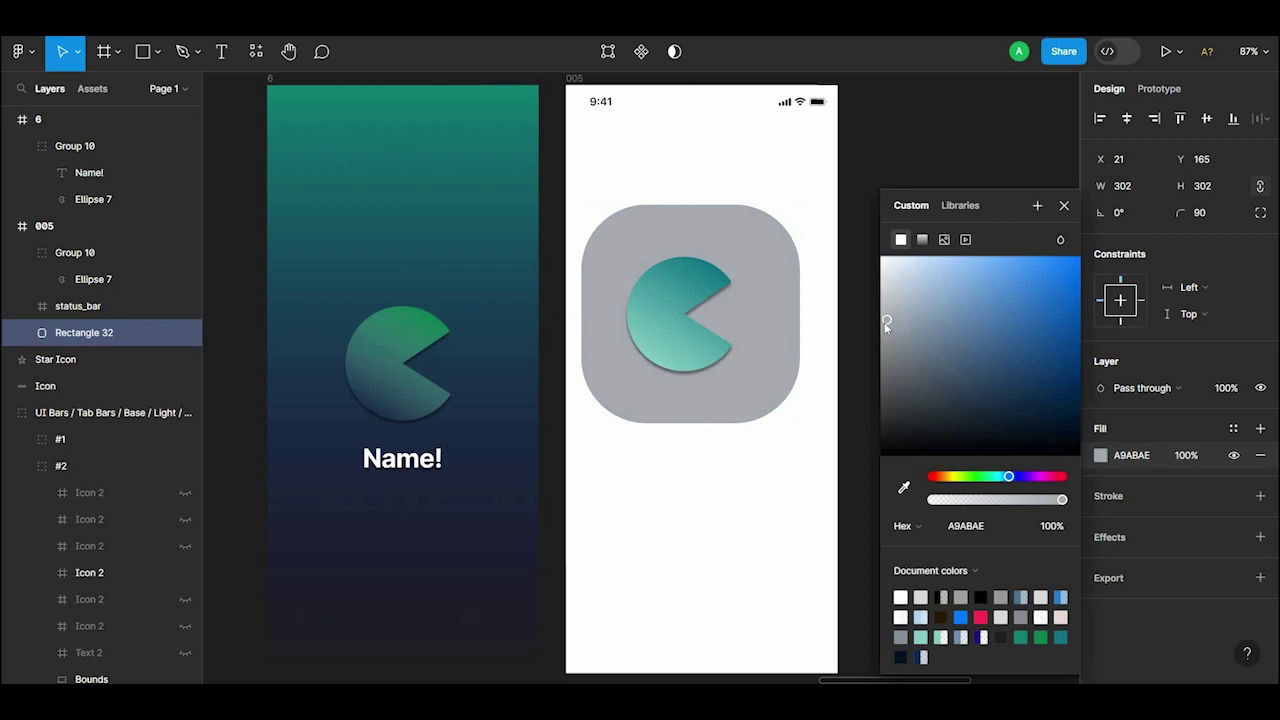
left_click(925, 175)
left_click(720, 323)
left_click(782, 346, "shift")
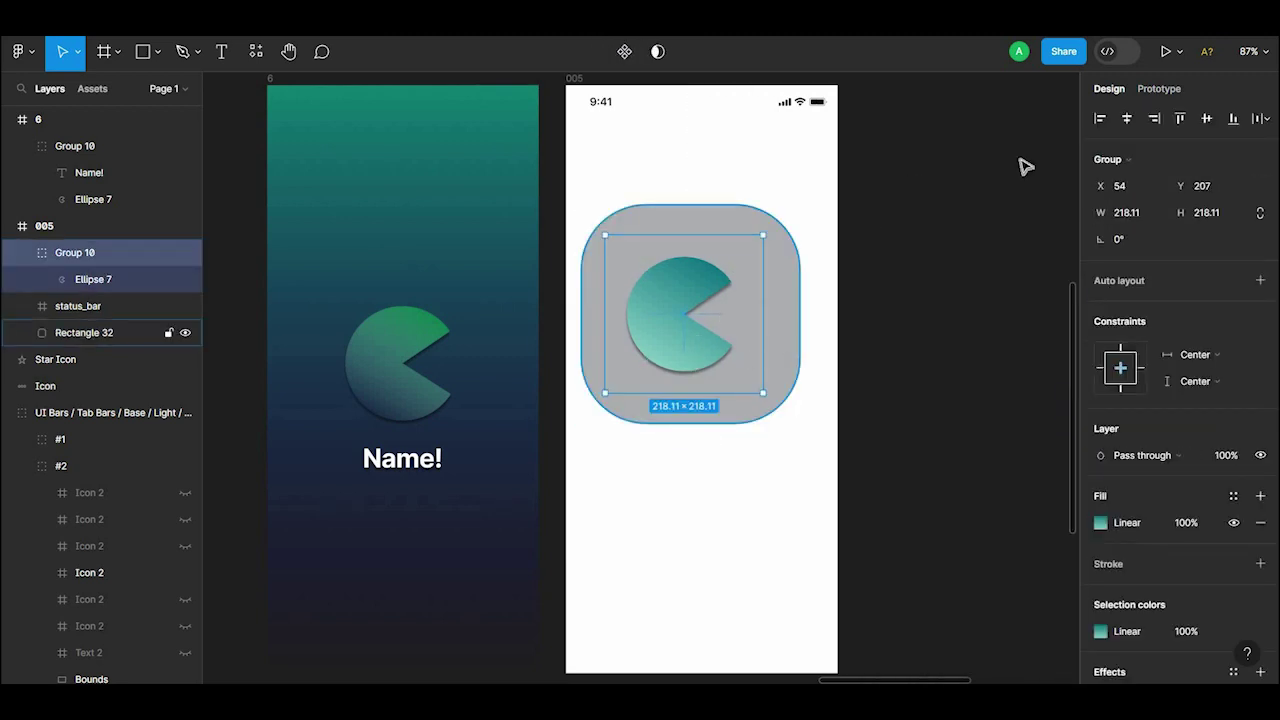
Step: Centre the Pac-Man on the grey square and group them into one icon
left_click(1128, 119)
left_click(1014, 197)
left_click(671, 354)
left_click(789, 326, "shift")
key("ctrl+f")
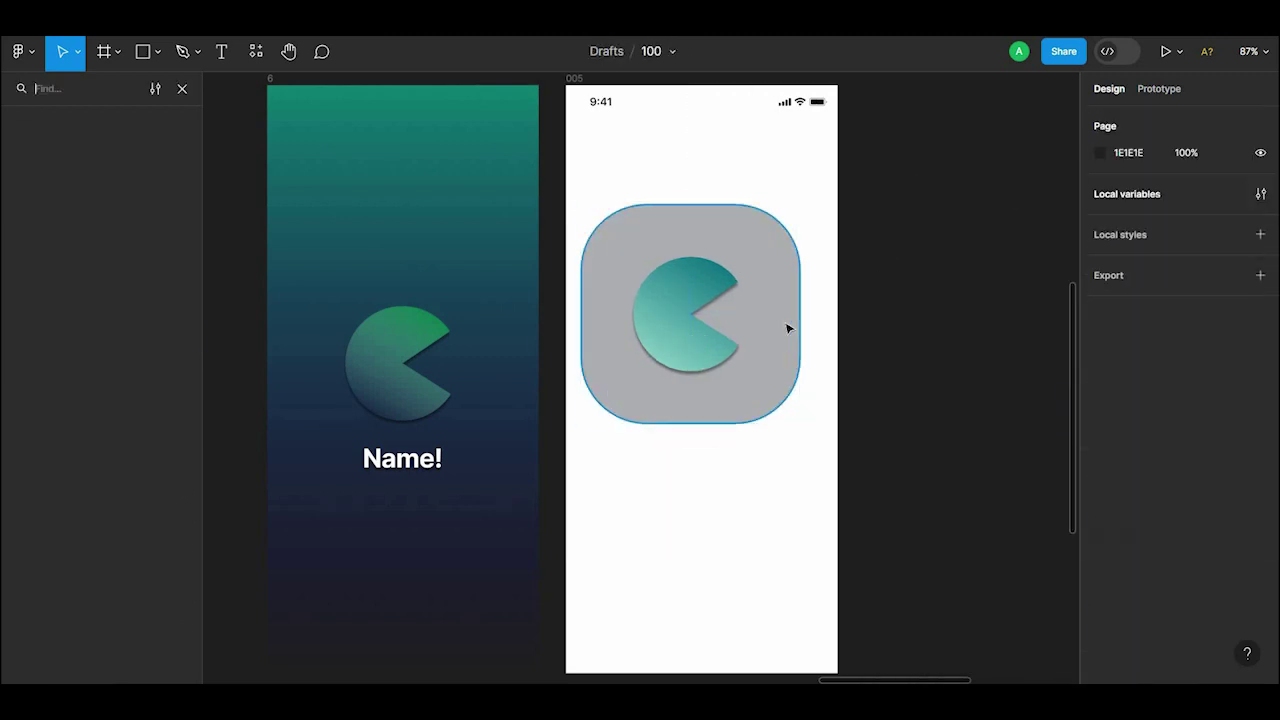
left_click(779, 390)
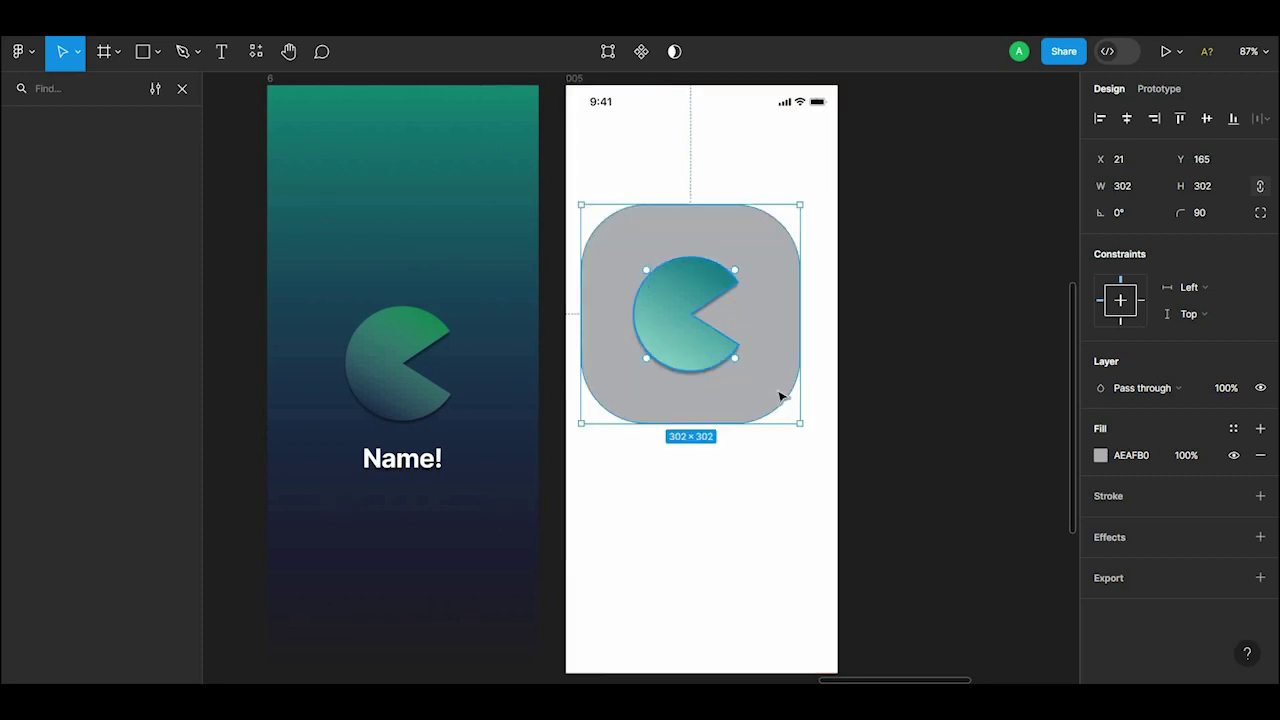
left_click(835, 260)
left_click_drag(835, 260, 650, 430)
key("ctrl+g")
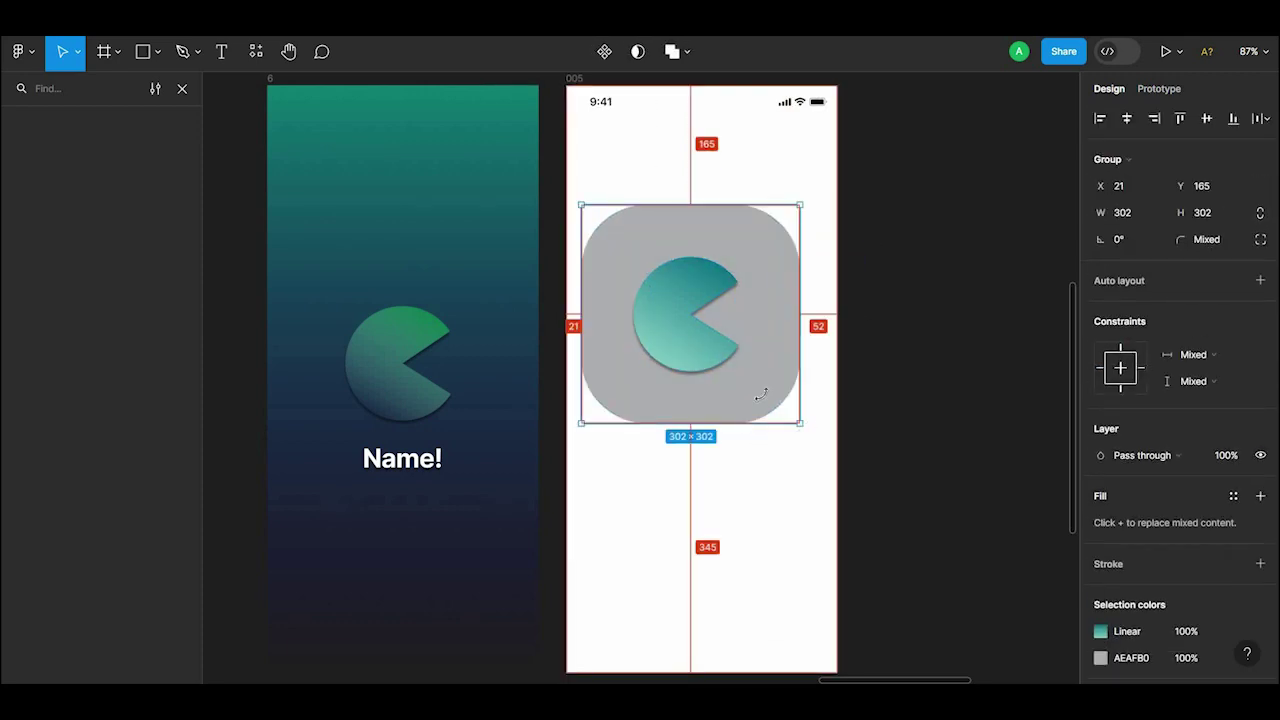
Step: Scale the icon to 144×144 at X 10, Y 102 with corner radius 28
mouse_move(802, 425)
left_mouse_down()
mouse_move(746, 369)
mouse_move(668, 247)
left_mouse_up()
double_click(668, 247)
double_click(666, 234)
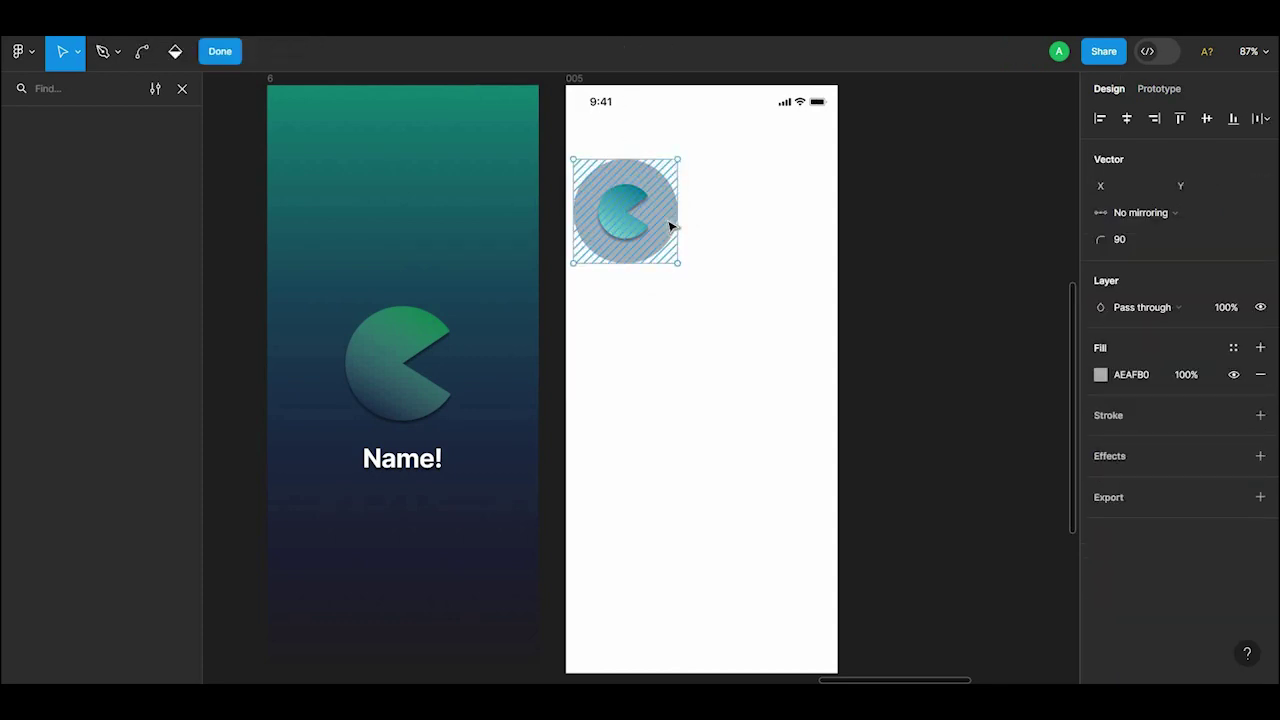
key("Escape")
left_click_drag(1182, 203, 1128, 212)
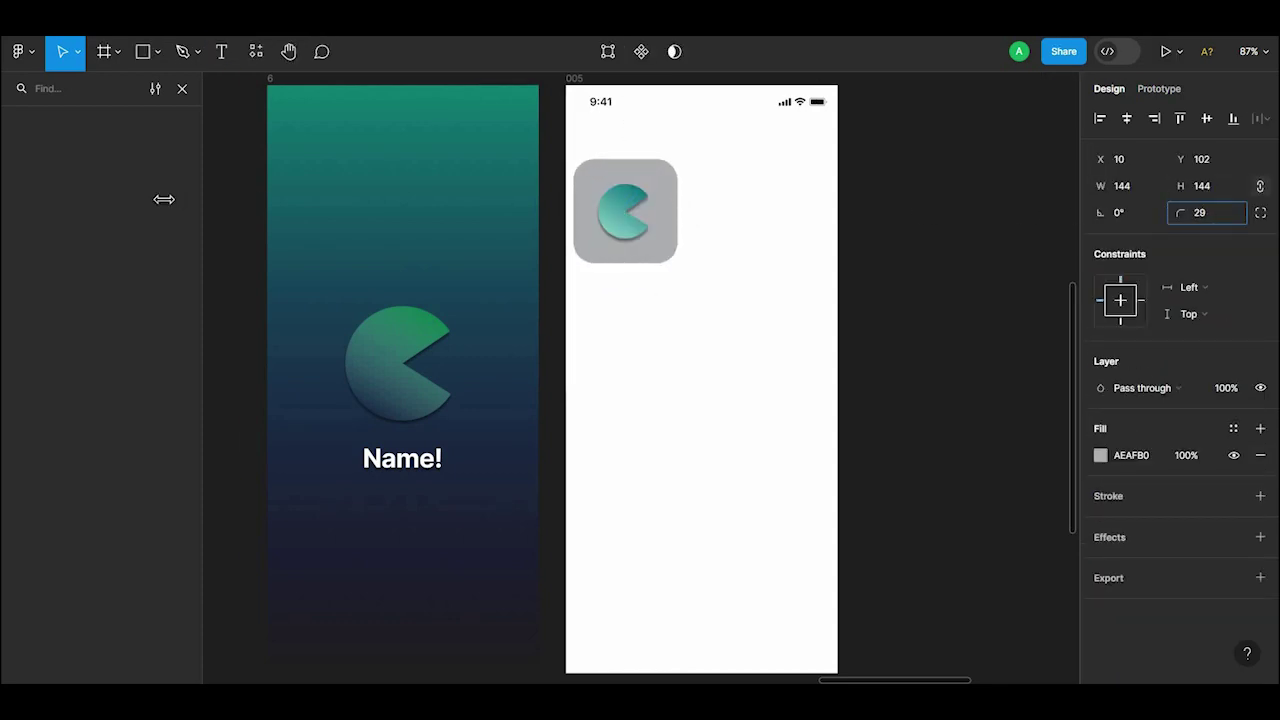
type("28")
left_click(1036, 348)
left_click(625, 210)
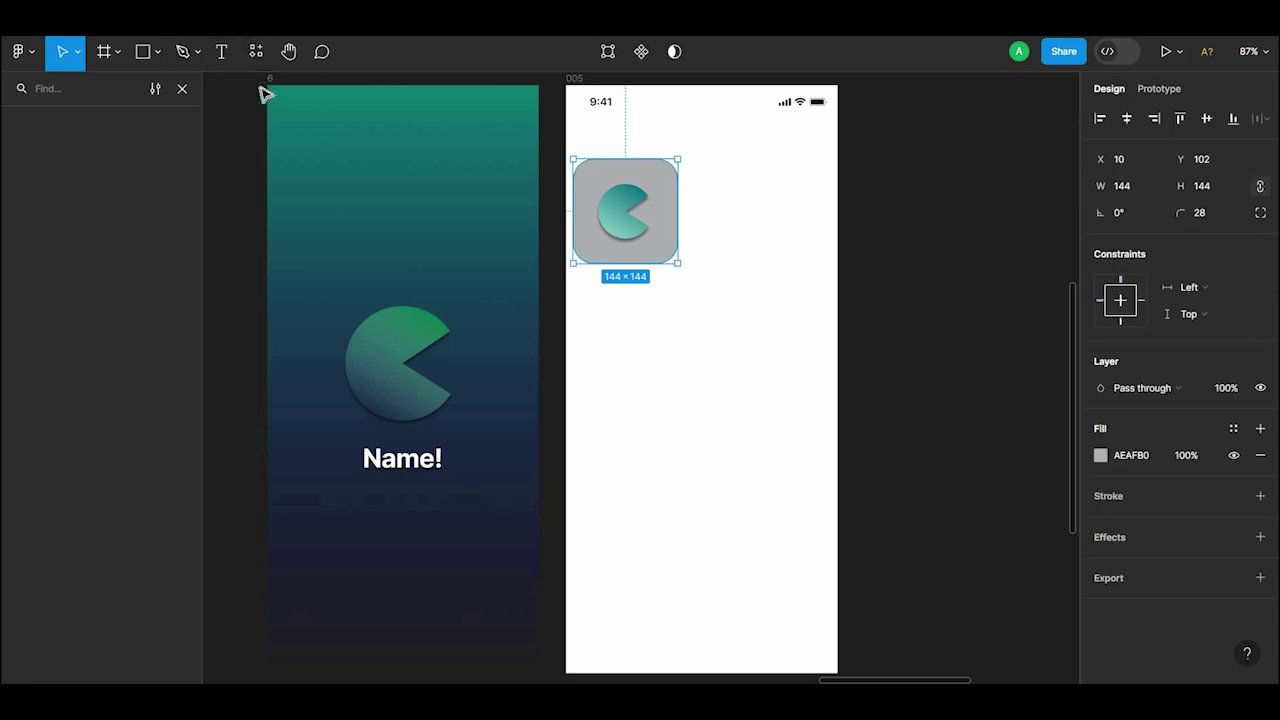
left_click(268, 80)
Step: Copy the starting hex colour of frame 6's gradient fill
left_click(1101, 509)
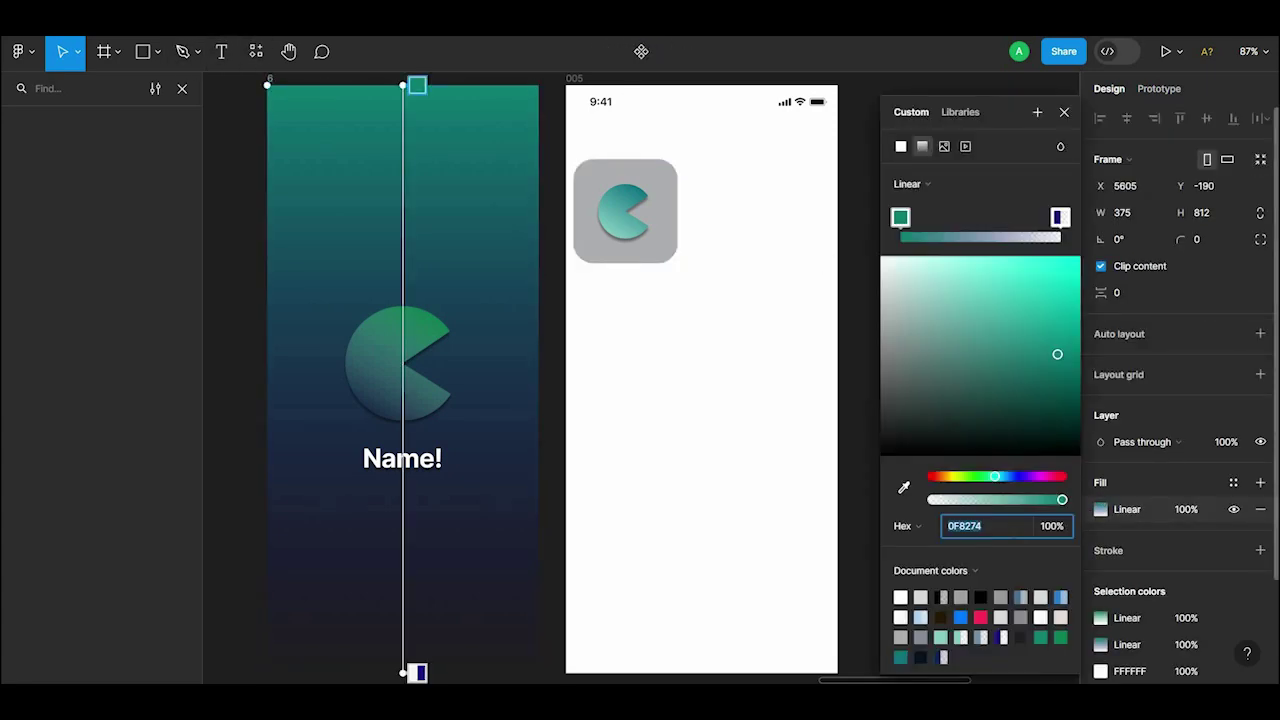
right_click(1006, 522)
left_click(1037, 611)
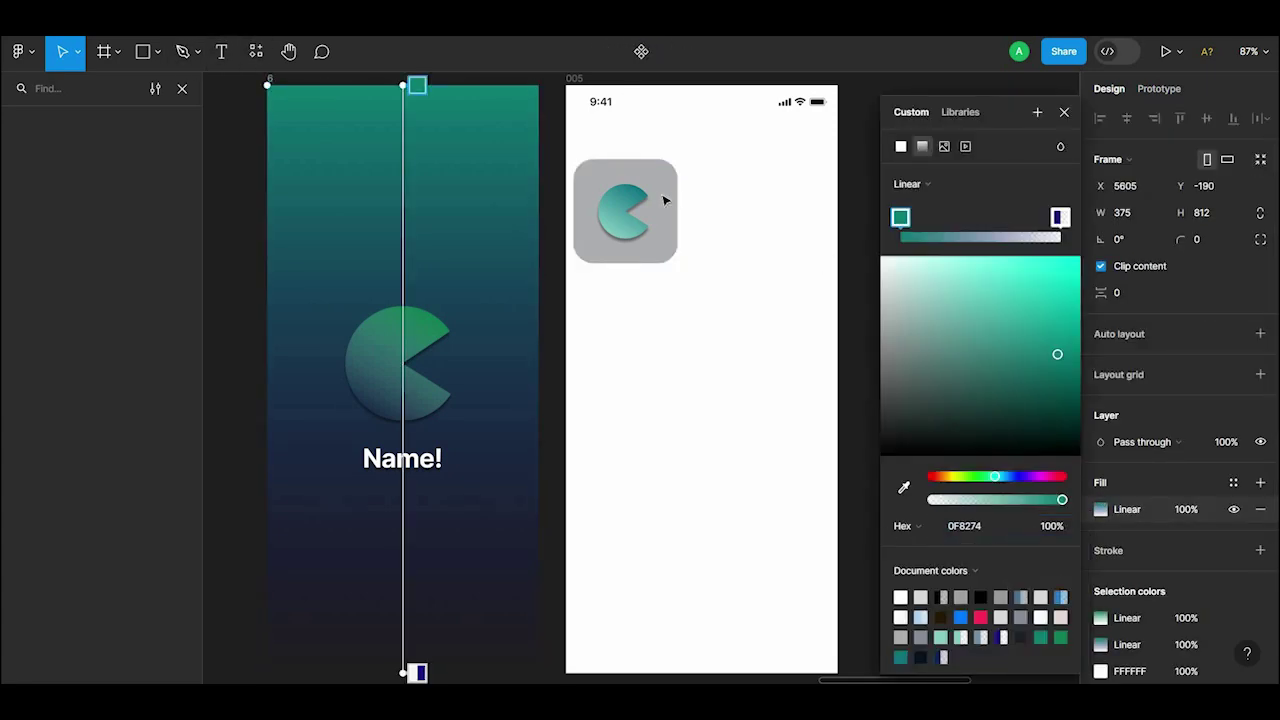
left_click(1064, 112)
Step: Replace the icon's grey background with teal 0F8274 and make it a linear gradient
left_click(664, 208)
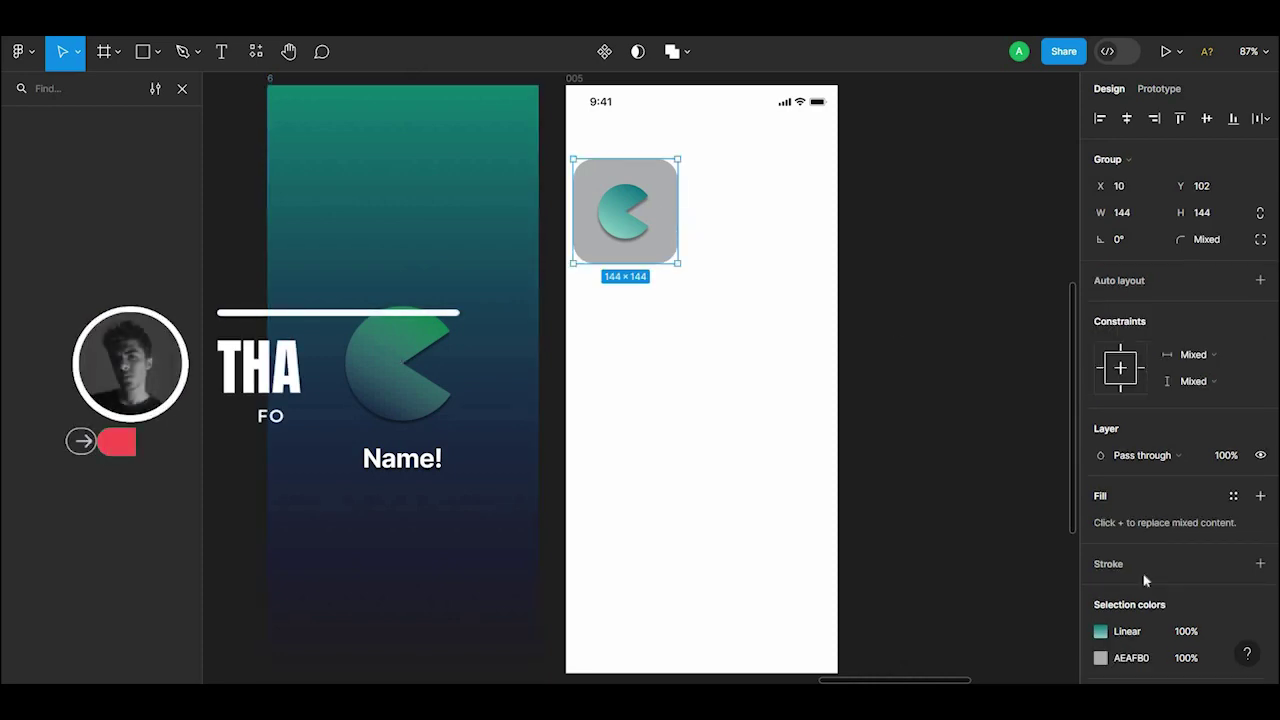
left_click(1101, 658)
key("ctrl+v")
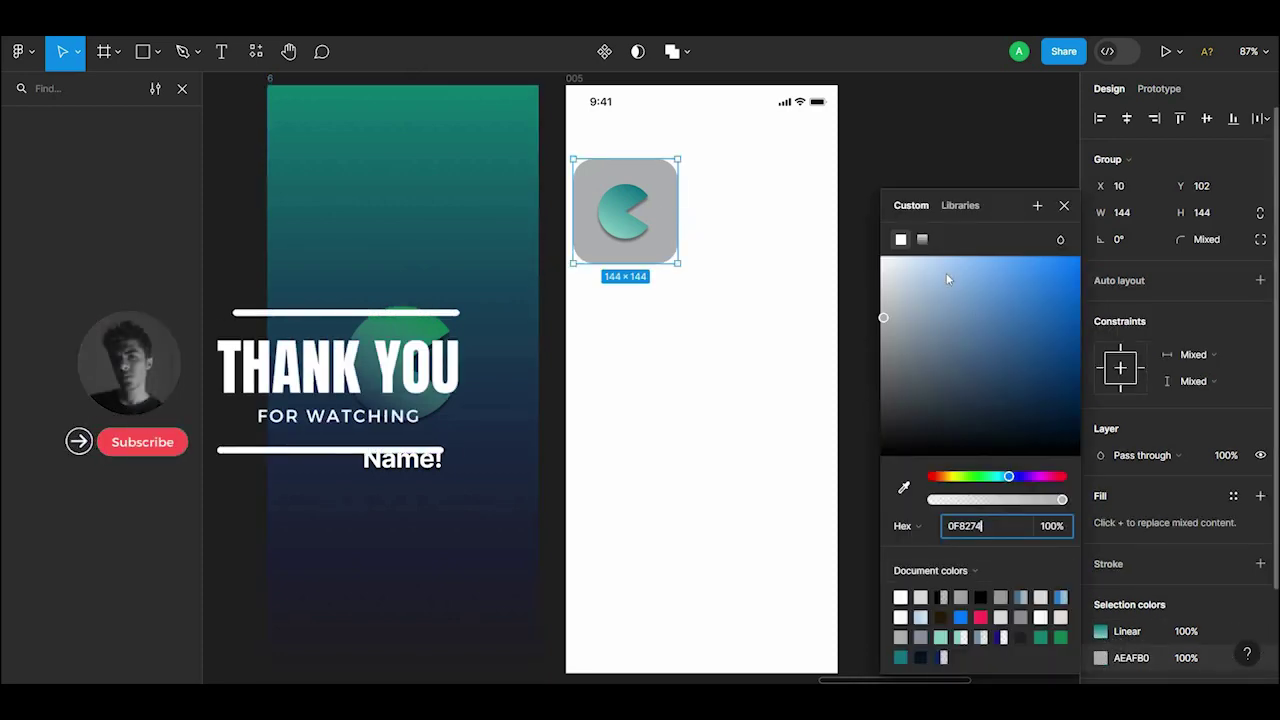
key("Return")
left_click(923, 240)
key("Escape")
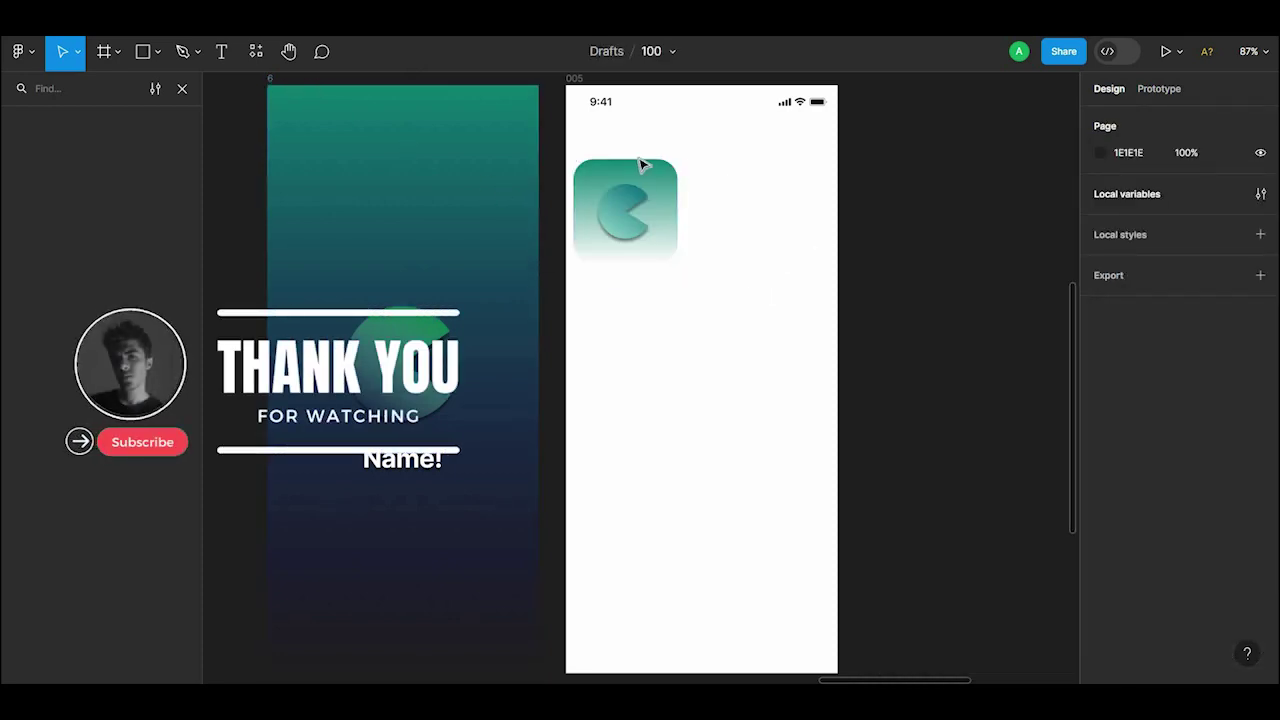
Step: Set the icon gradient stops to dark navy at top and light cyan at bottom
left_click(643, 166)
scroll(1091, 527, "down", 3)
left_click(1101, 516)
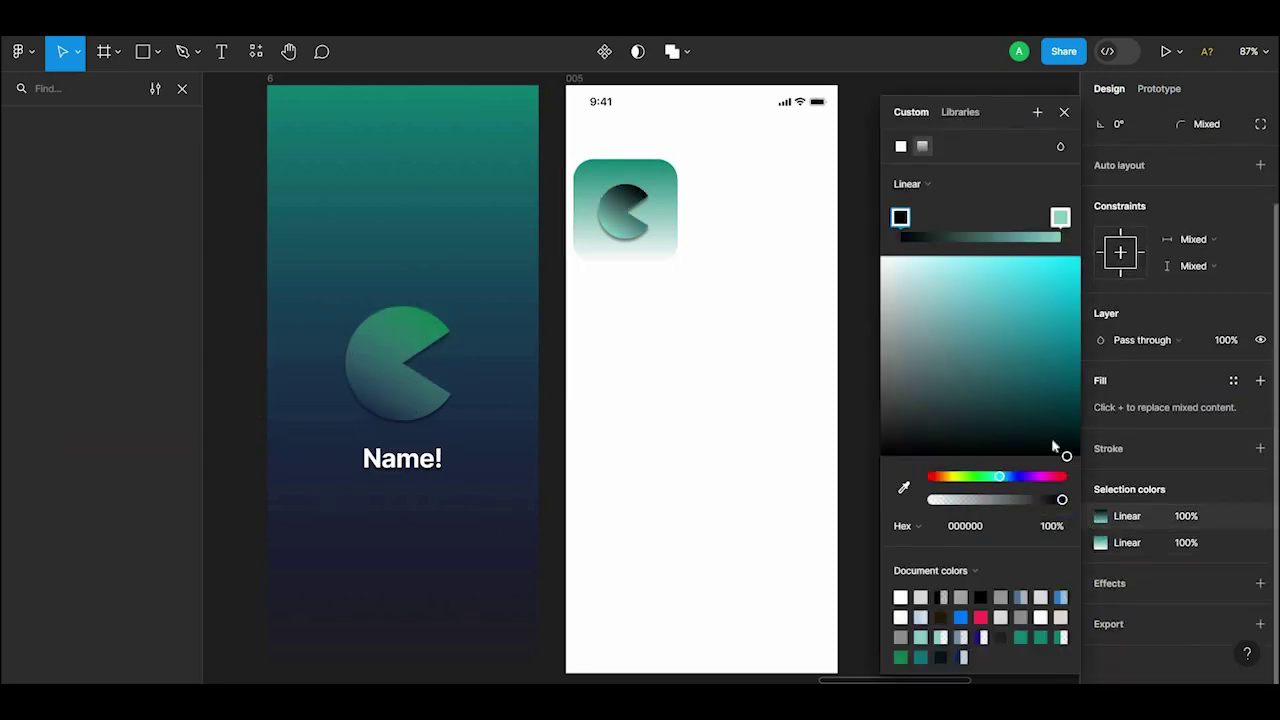
left_click(1013, 282)
key("ctrl+z")
left_click(936, 302)
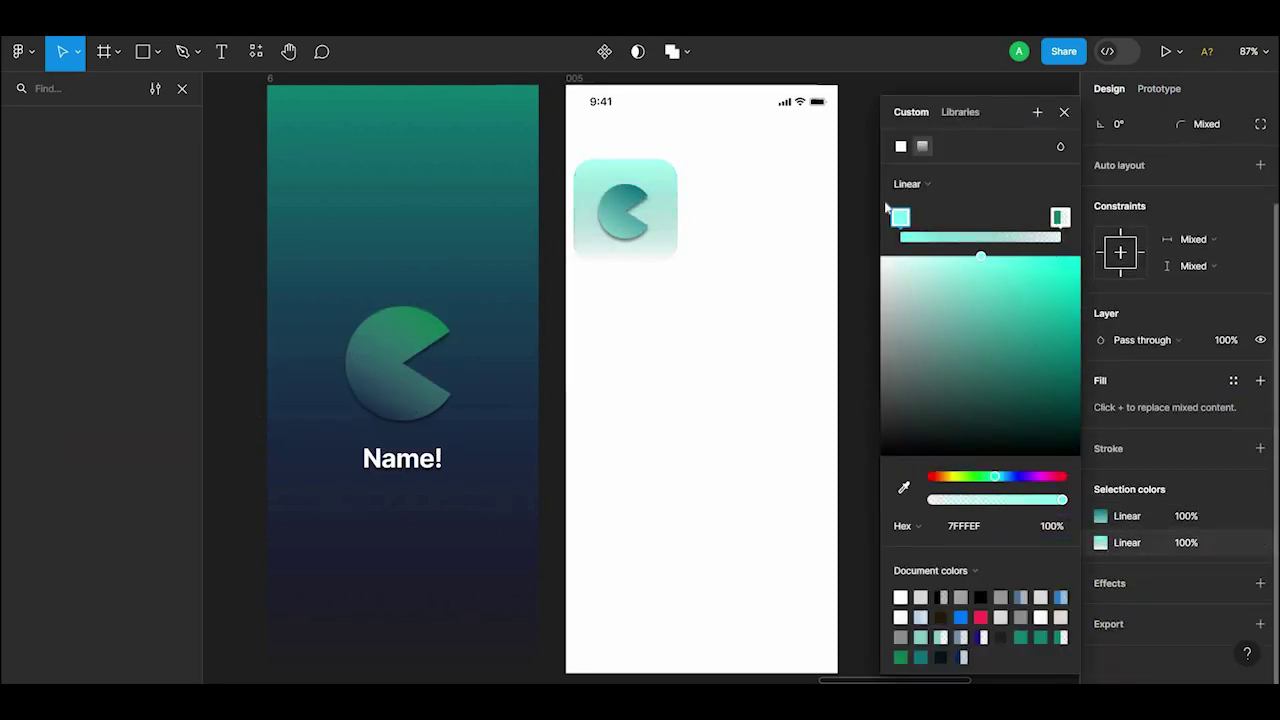
left_click(1064, 416)
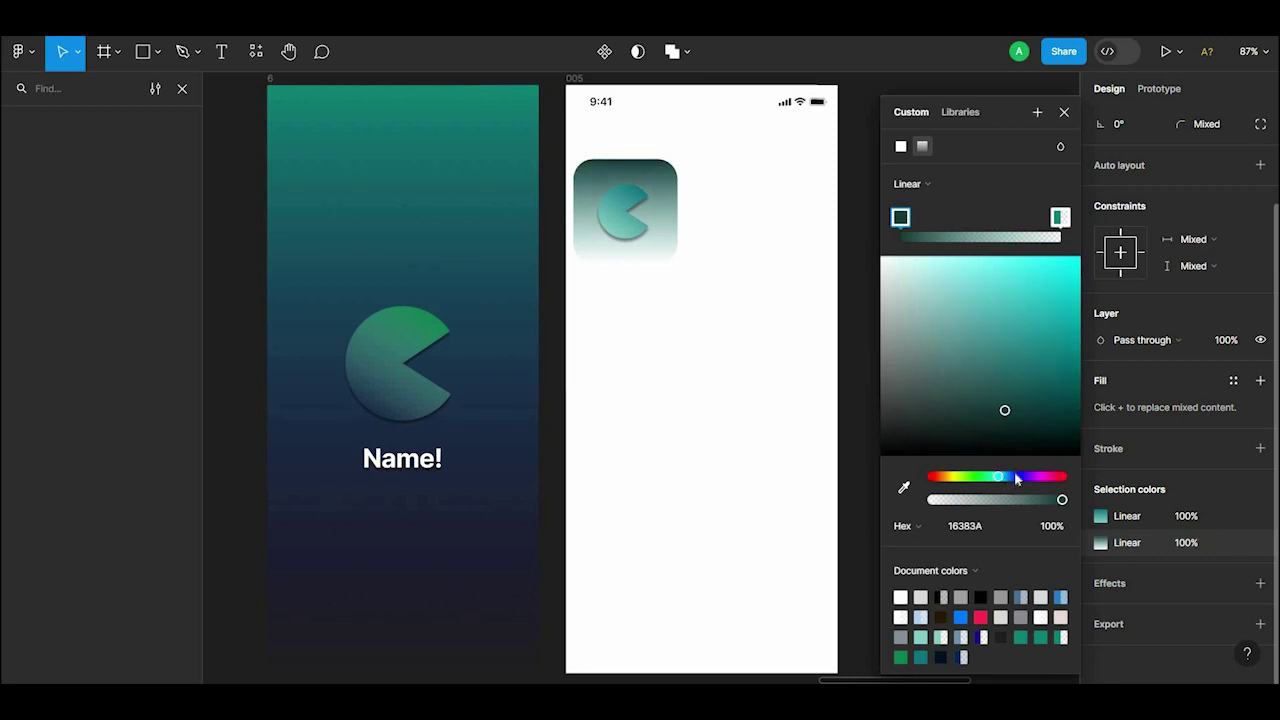
left_click_drag(1017, 480, 1064, 501)
left_click(1060, 218)
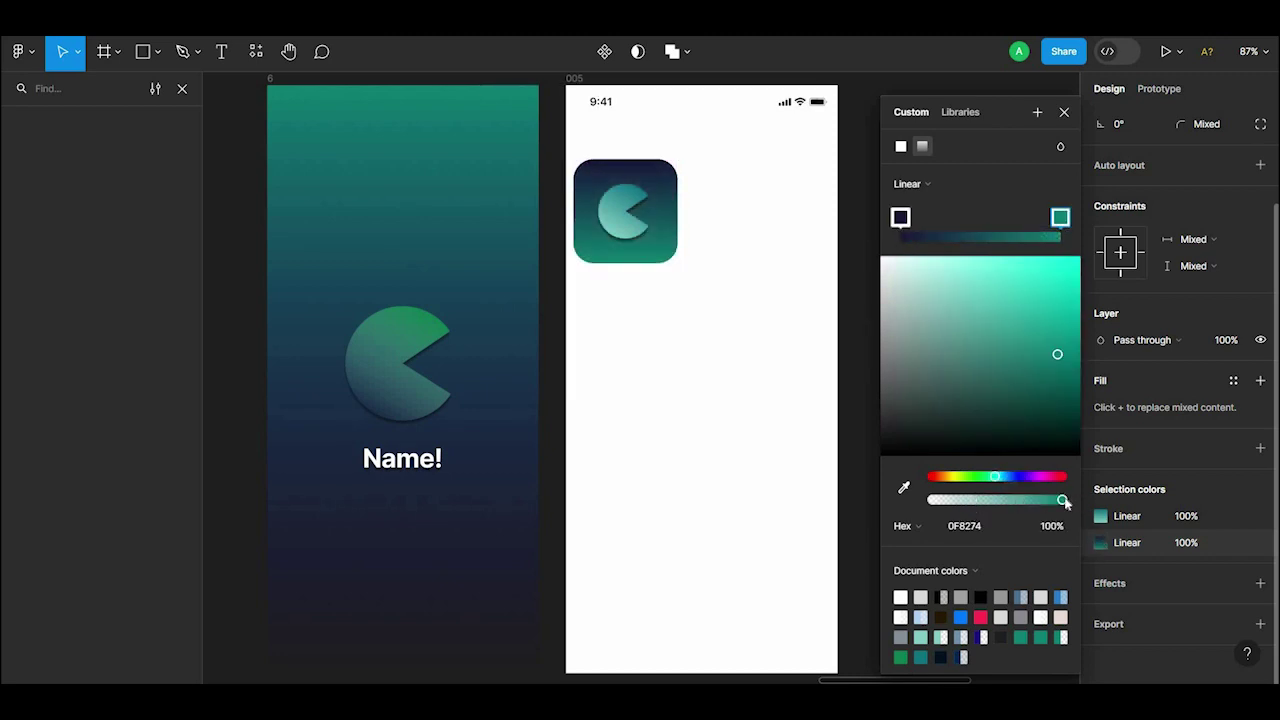
mouse_move(1038, 369)
left_mouse_down()
mouse_move(953, 284)
mouse_move(986, 273)
left_mouse_up()
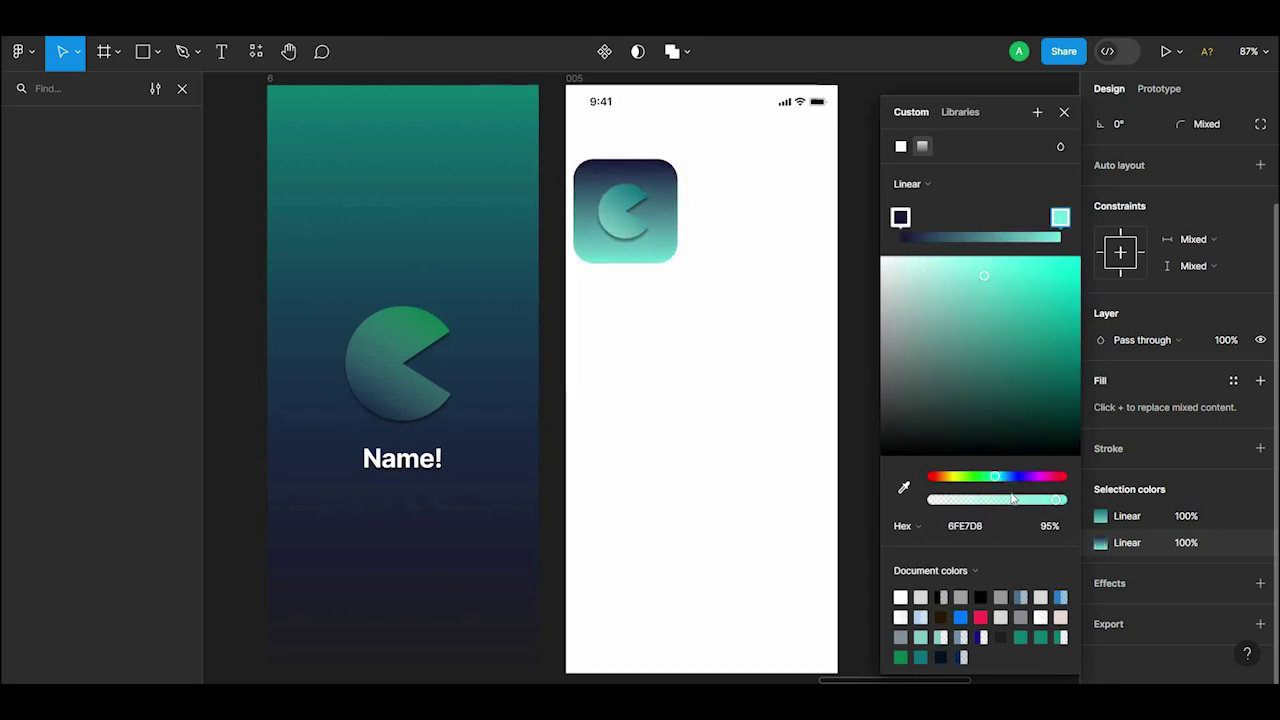
left_click(734, 274)
left_click(643, 227)
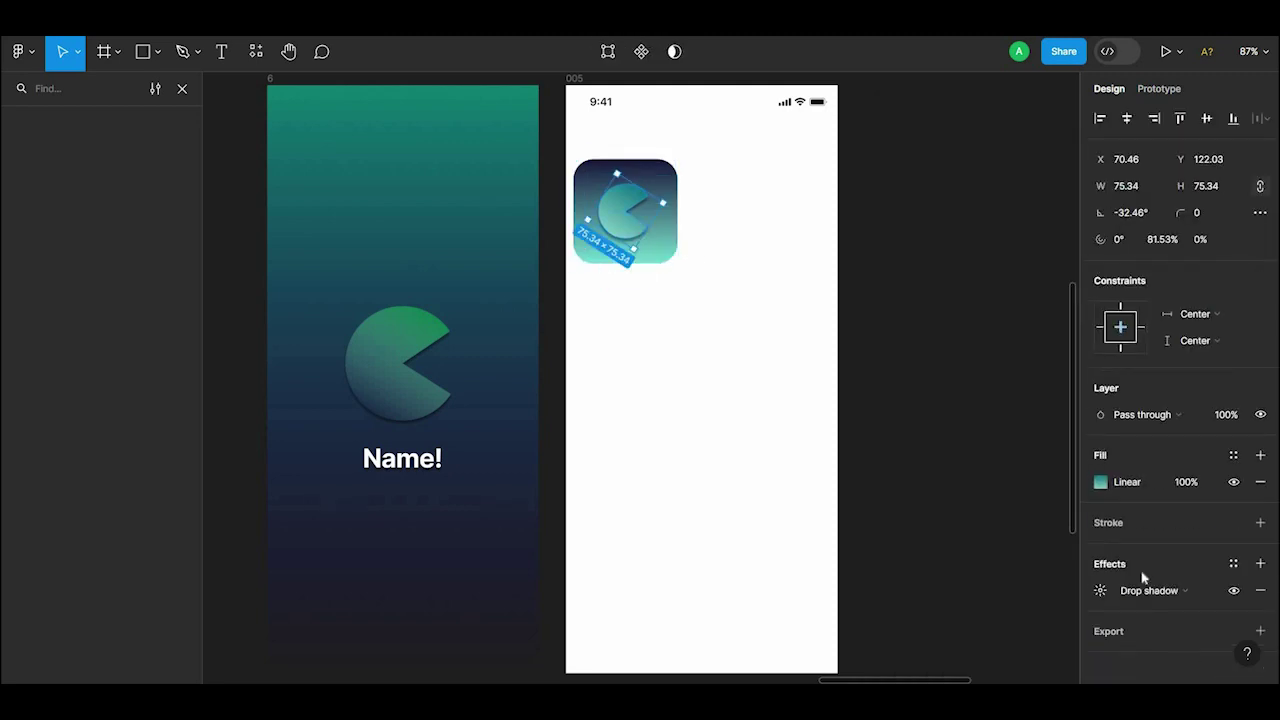
Step: Give the pac-man a gradient from bright cyan 22E5FF to dark teal 042E29
left_click(1100, 482)
left_click_drag(1047, 300, 1018, 256)
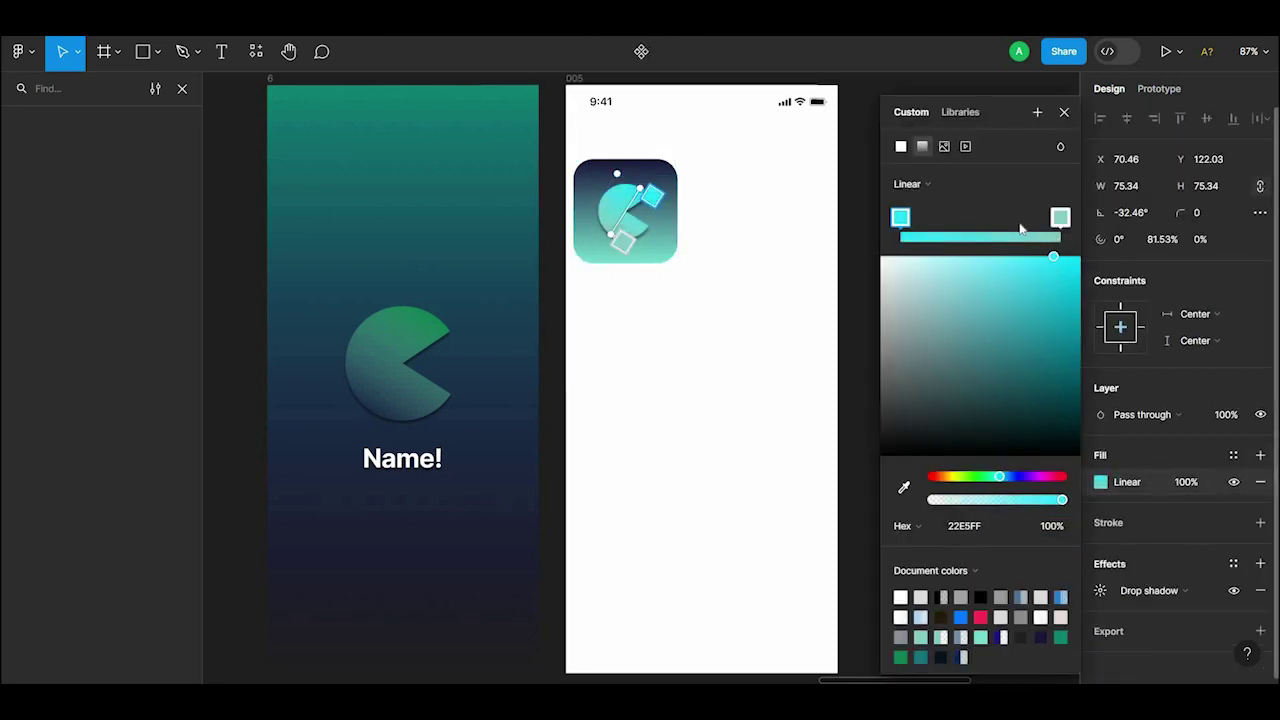
left_click(1057, 218)
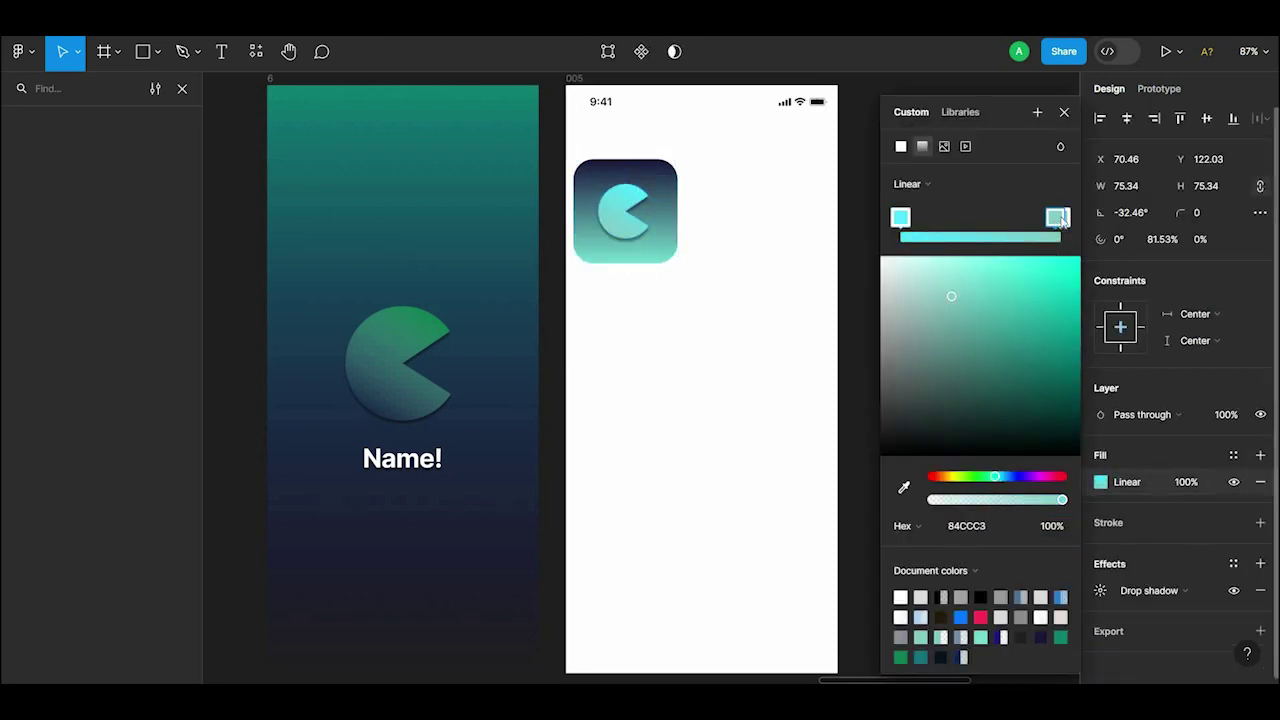
mouse_move(993, 420)
left_mouse_down()
mouse_move(903, 374)
mouse_move(934, 422)
left_mouse_up()
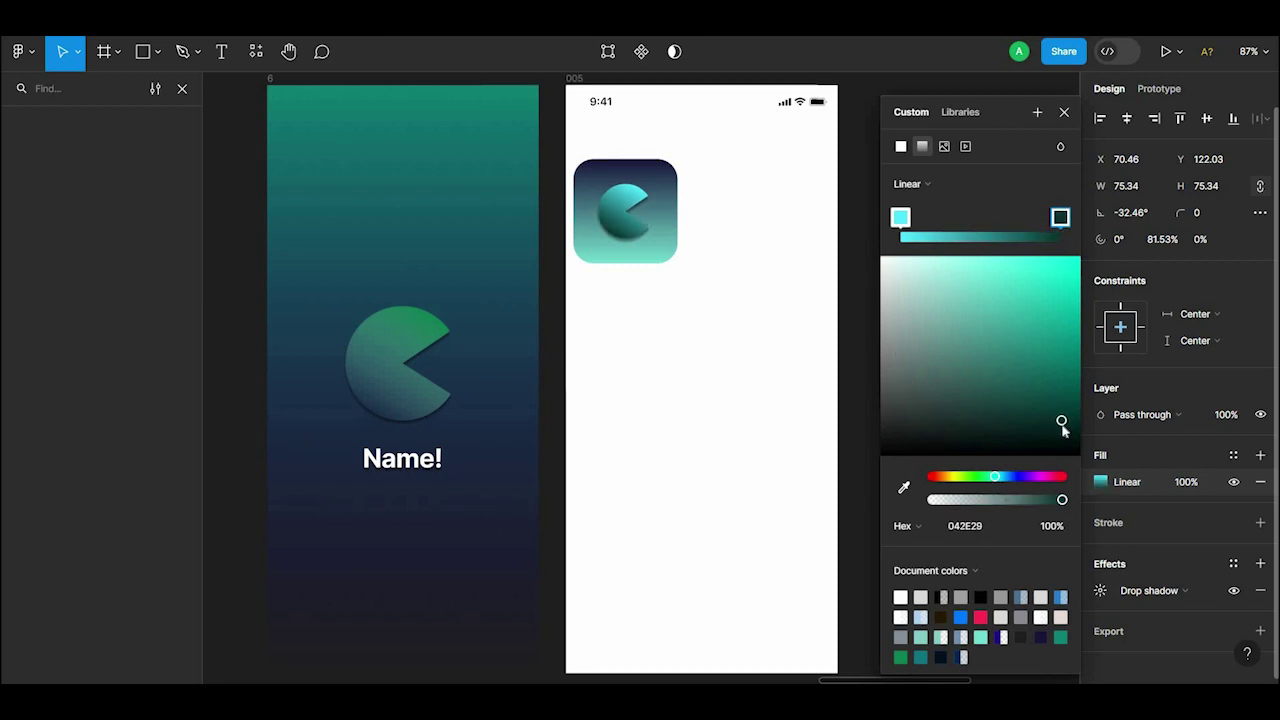
left_click_drag(1063, 428, 1077, 408)
left_click(858, 330)
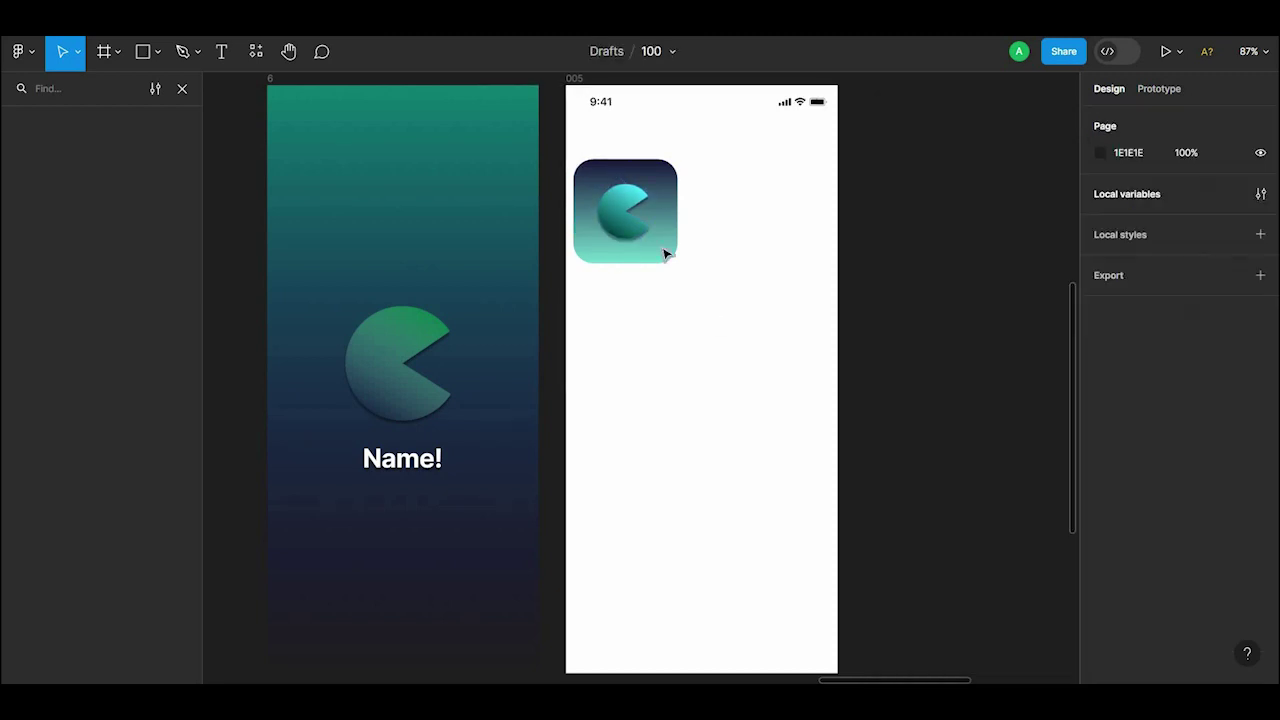
left_click(632, 229)
scroll(1249, 626, "down", 3)
Step: Lighten the icon background's first gradient stop to pale lavender
left_click(551, 429)
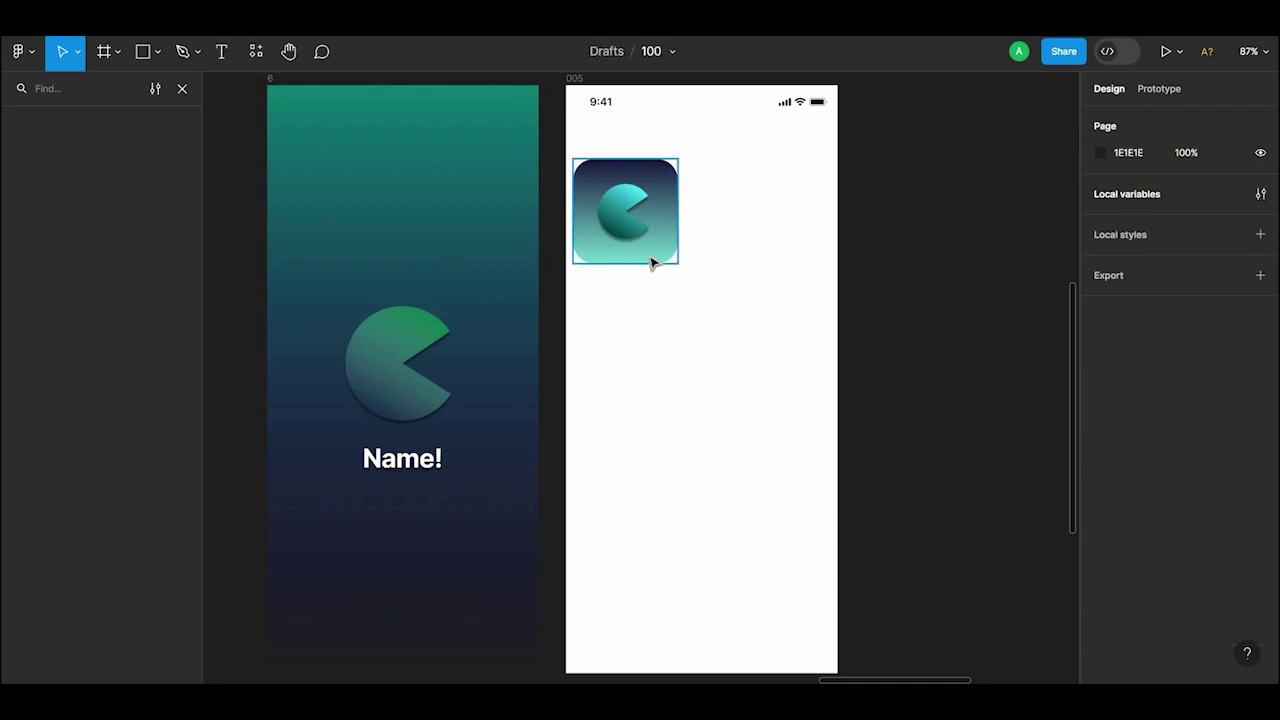
left_click(651, 260)
scroll(1140, 550, "down", 2)
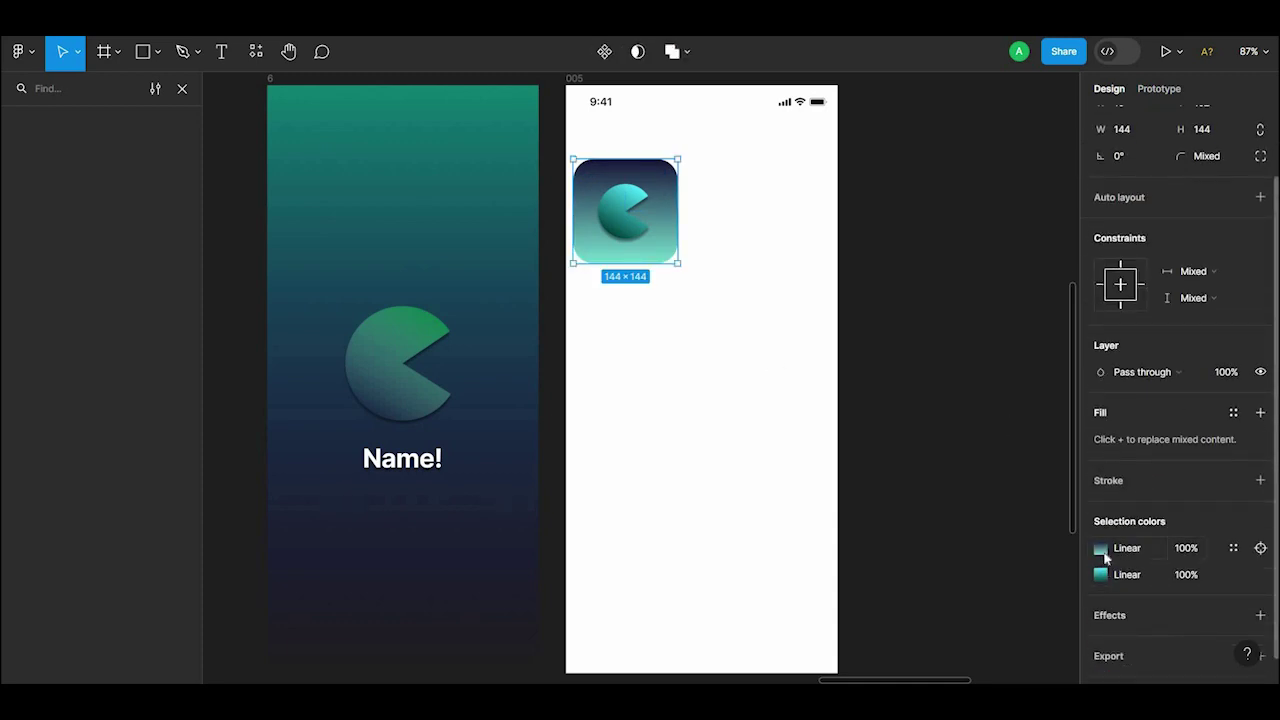
left_click(1100, 548)
left_click_drag(918, 280, 908, 276)
left_click(855, 321)
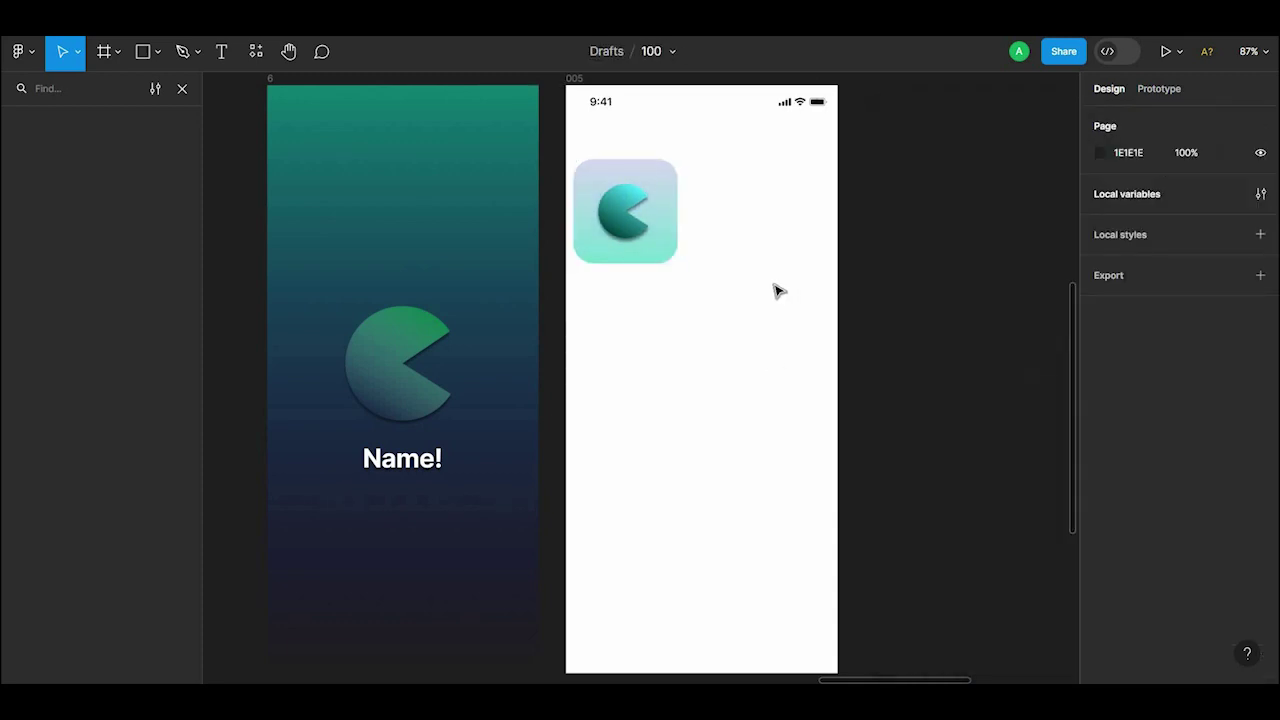
Step: Send the icon's background square behind the pac-man
left_click(669, 248)
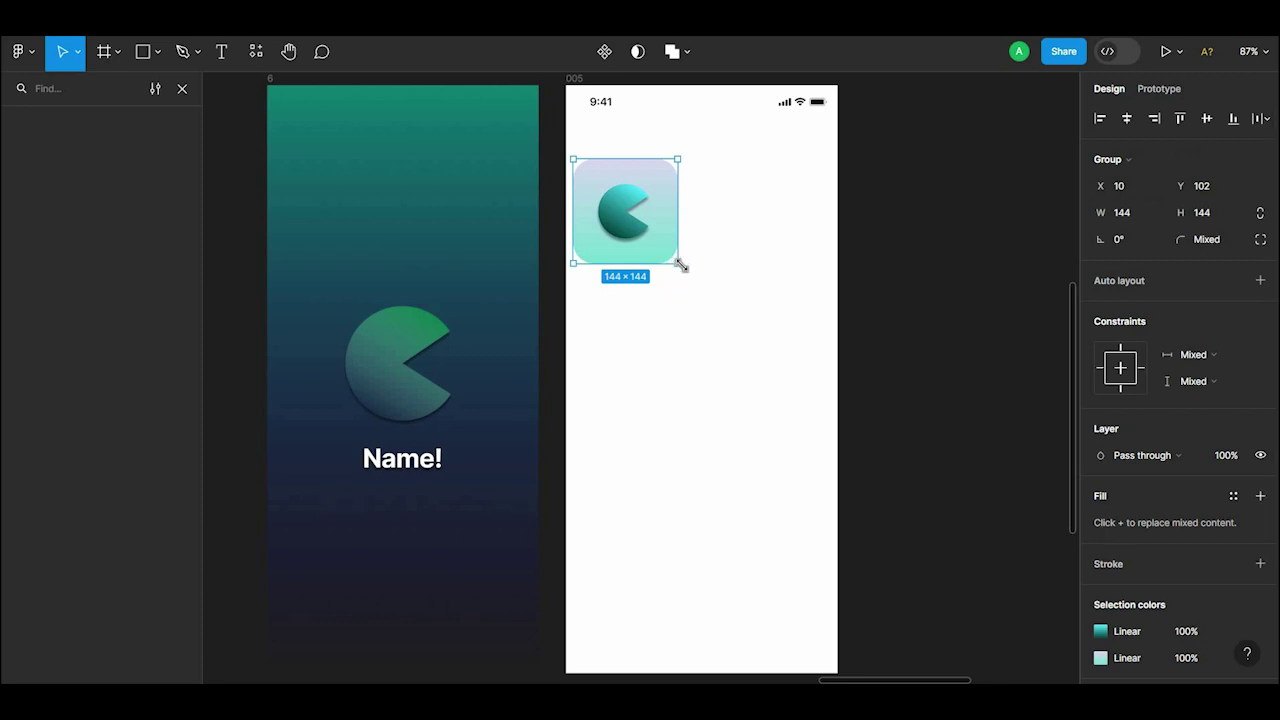
left_click_drag(677, 262, 663, 257)
key("ctrl+z")
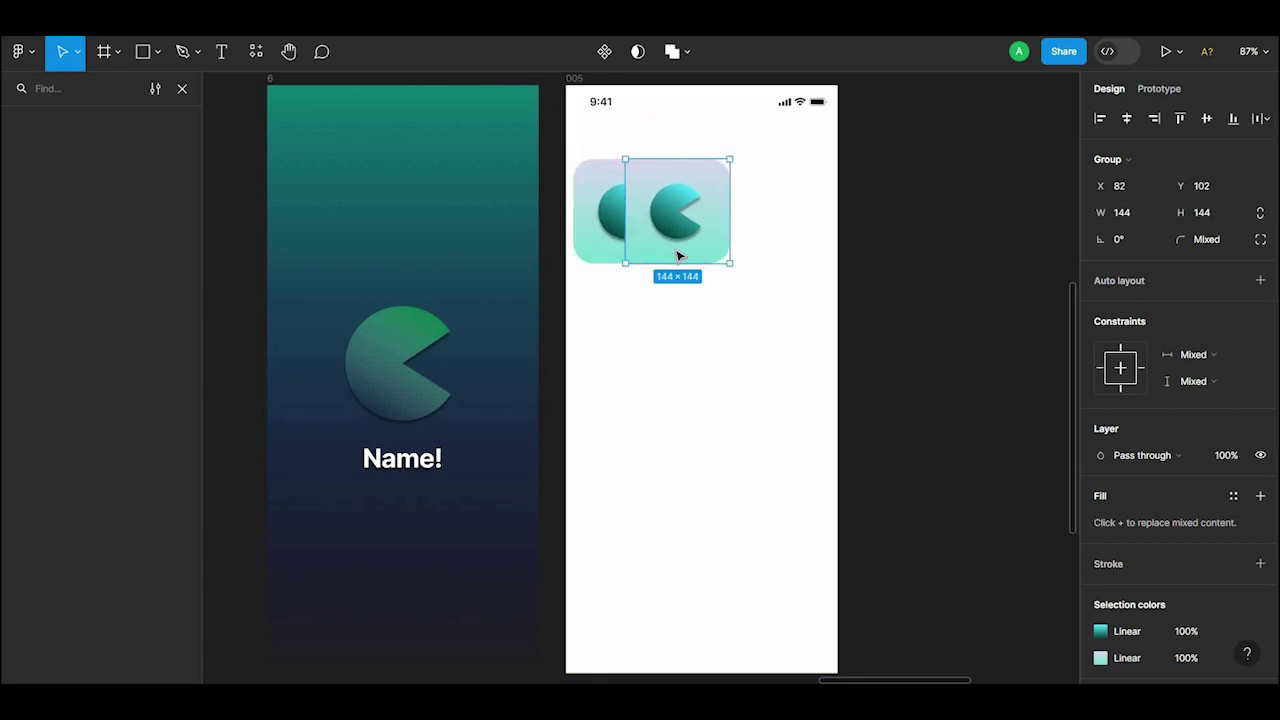
double_click(651, 229)
key("Delete")
left_click(670, 260)
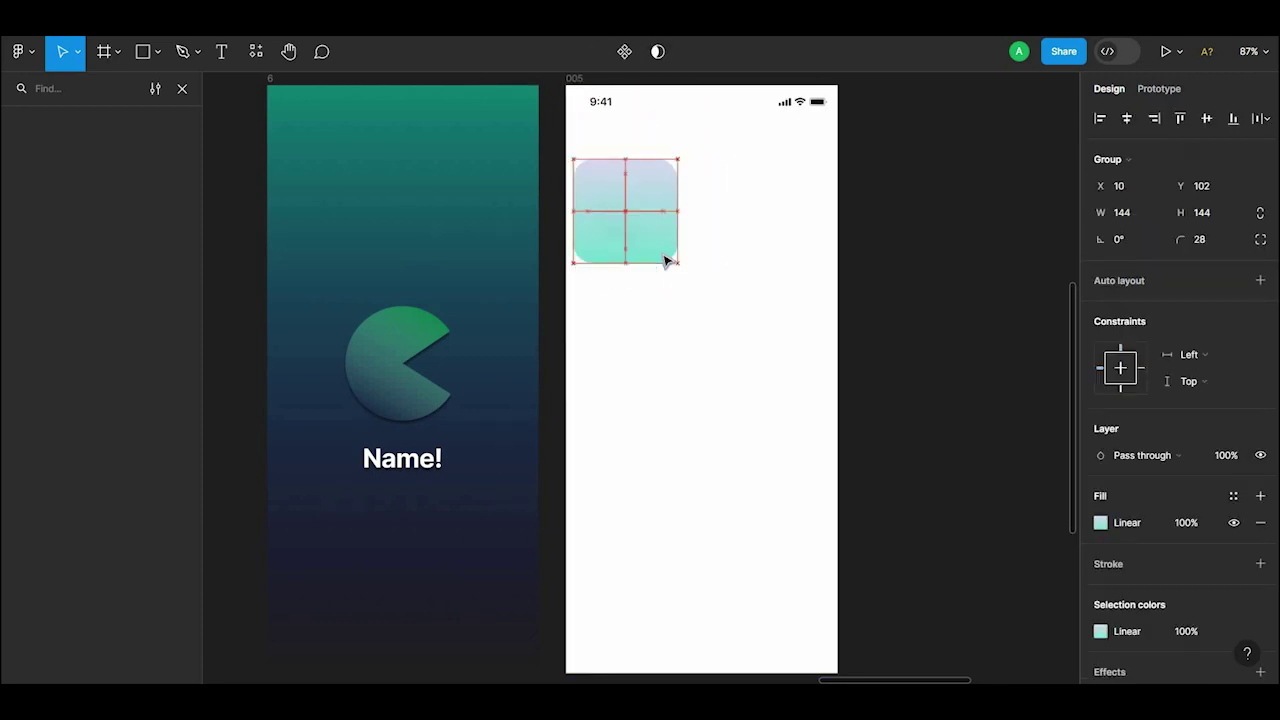
right_click(640, 255)
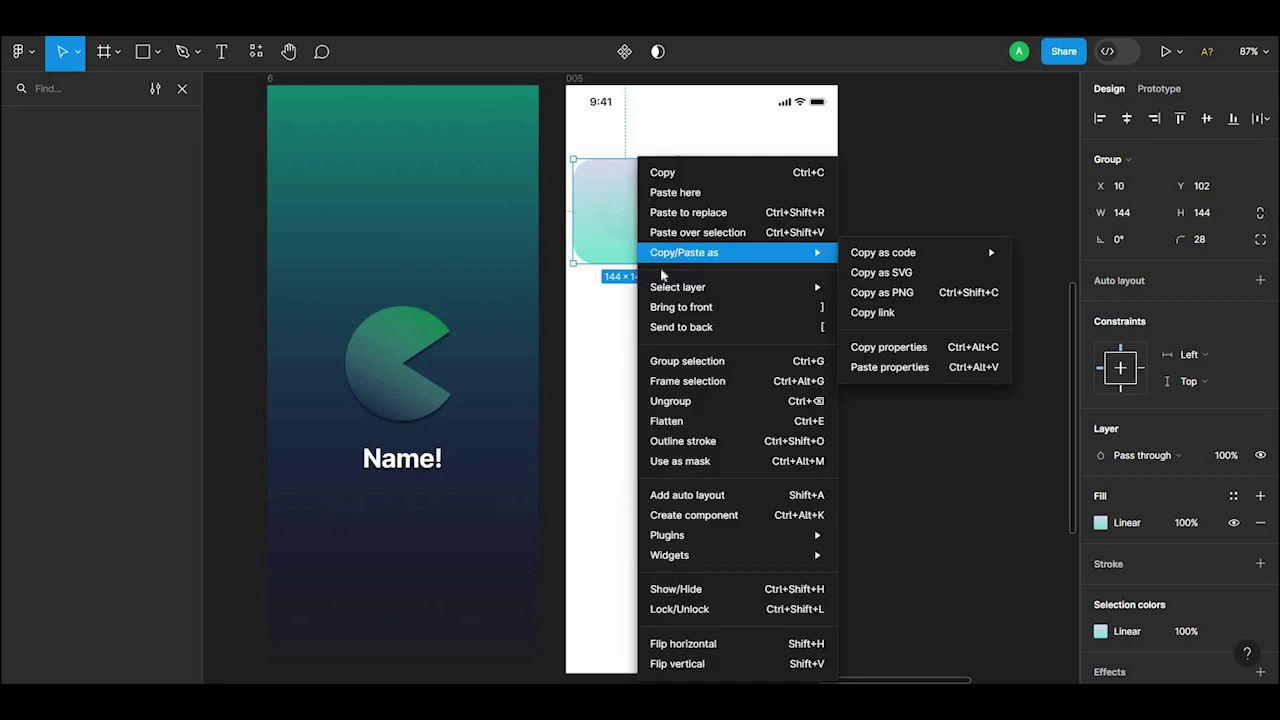
left_click(680, 329)
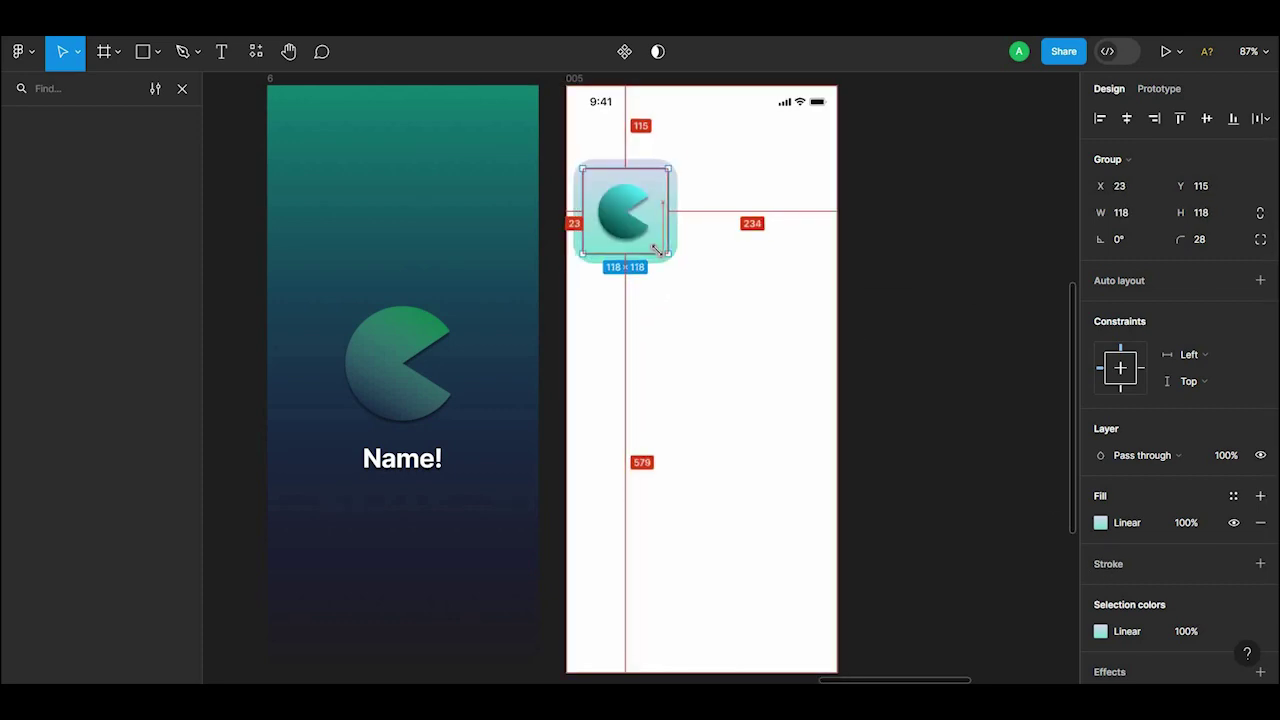
Step: In the layers list, move the inner Rectangle 32 above the status_bar layer
scroll(1200, 592, "down", 2)
left_click(880, 367)
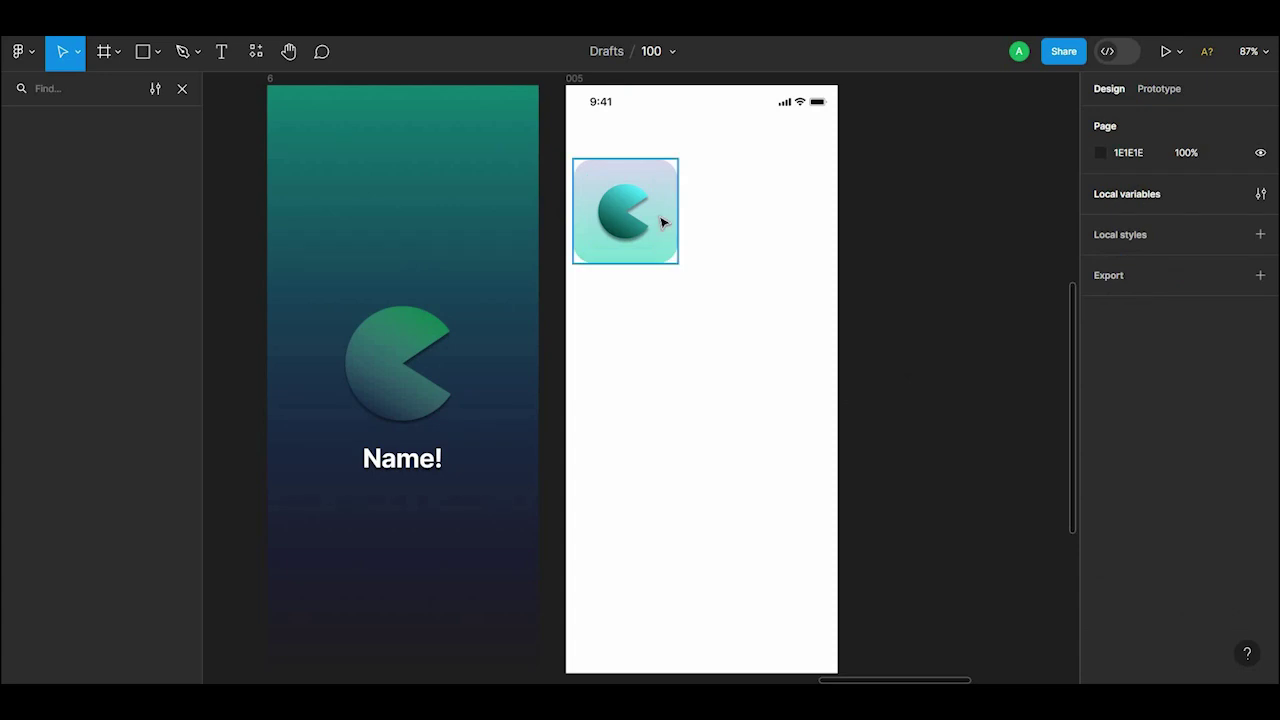
left_click(617, 240)
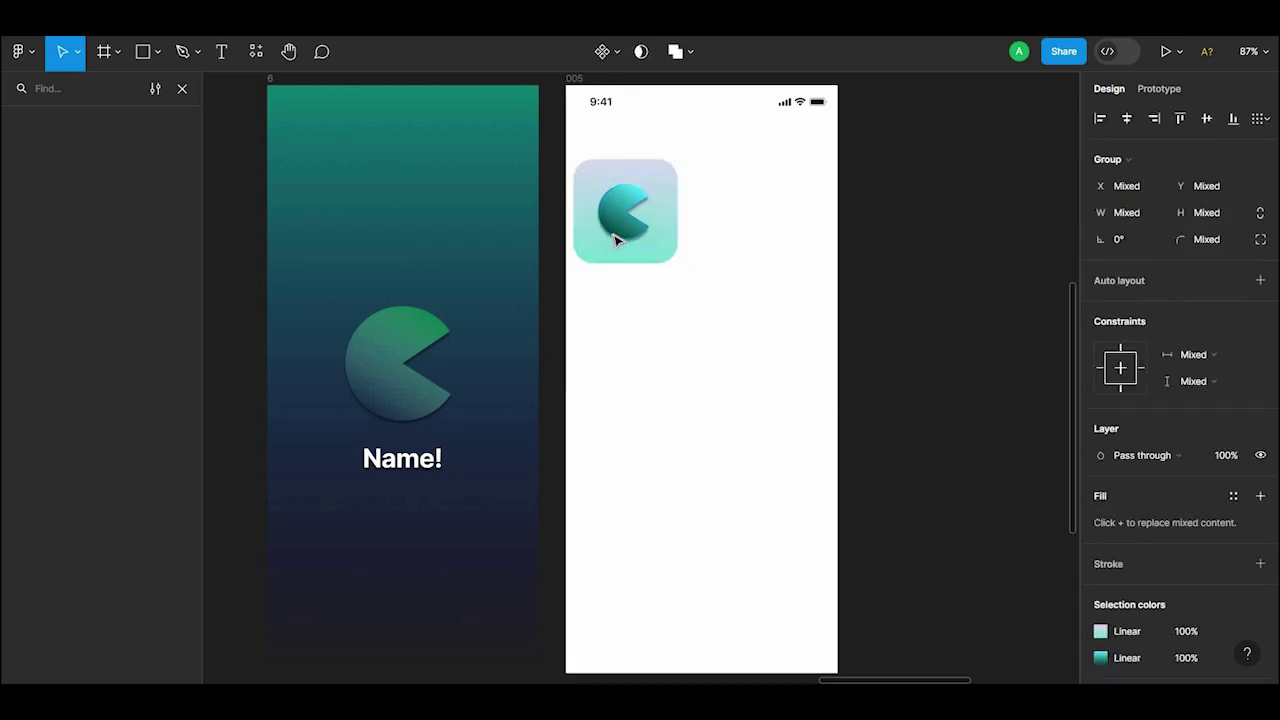
left_click(676, 220)
left_click_drag(734, 143, 571, 291)
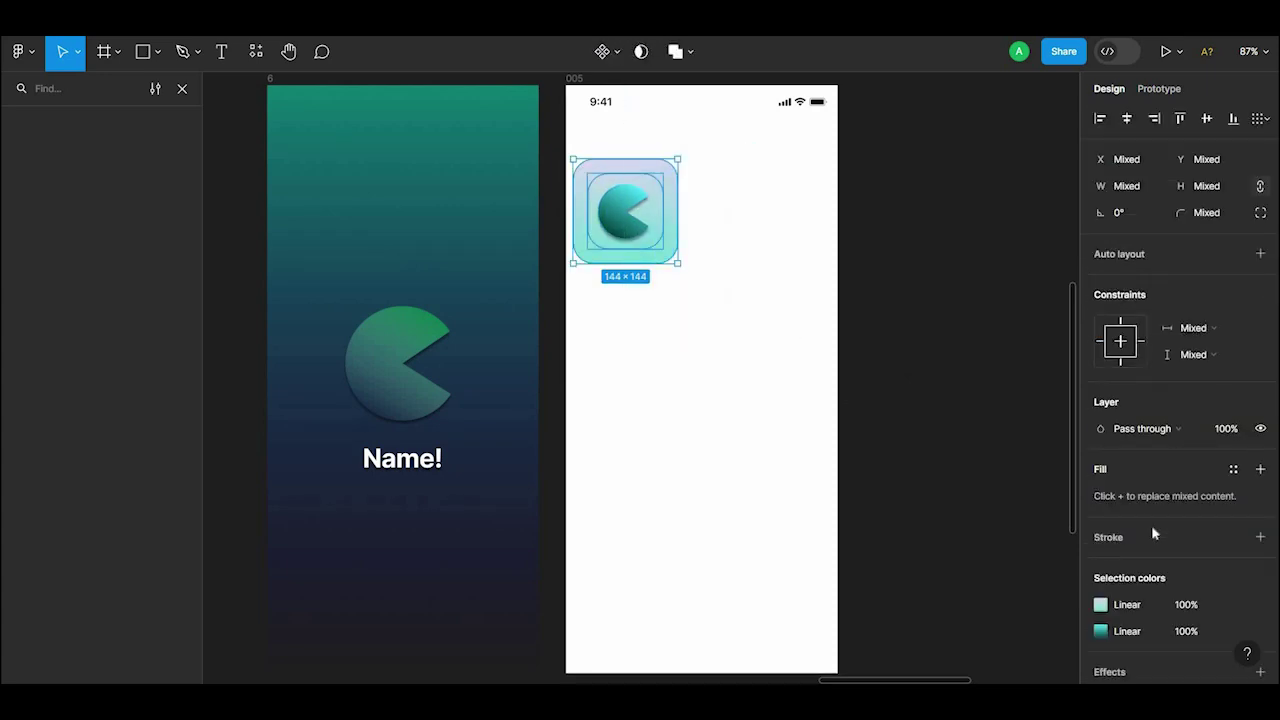
scroll(1153, 534, "down", 2)
left_click(552, 339)
left_click(182, 89)
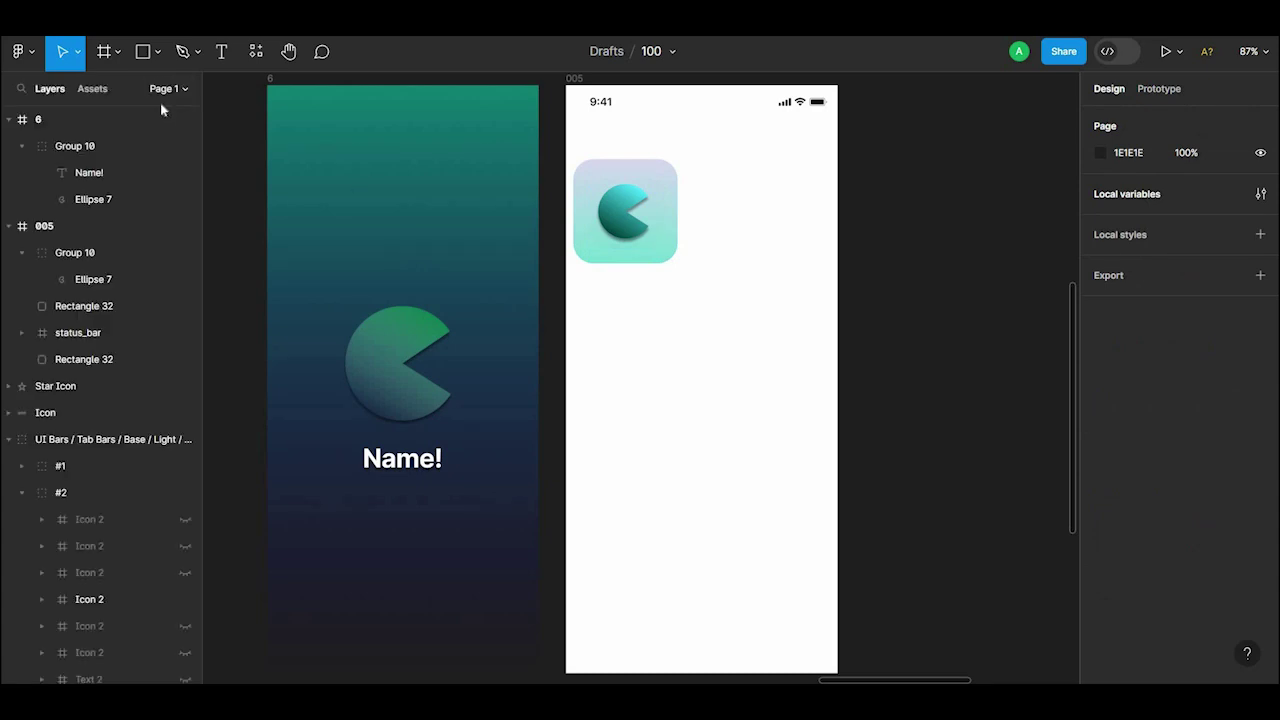
left_click(90, 305)
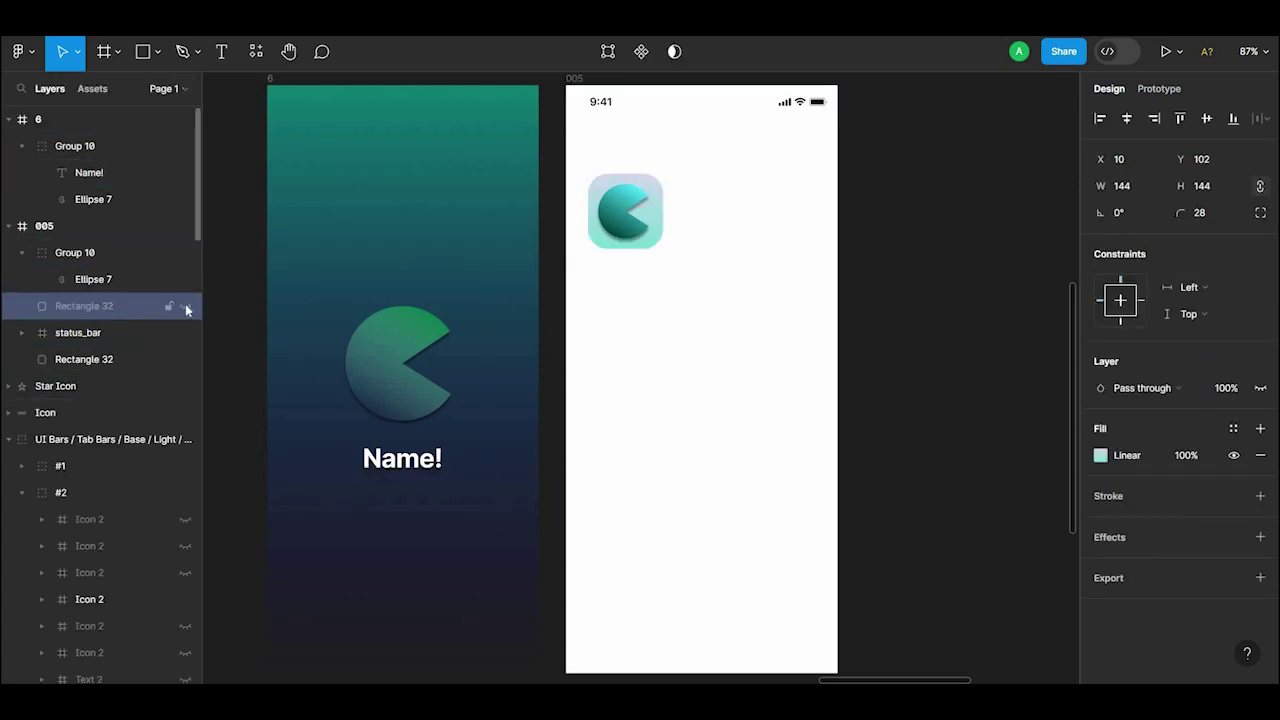
left_click(184, 331)
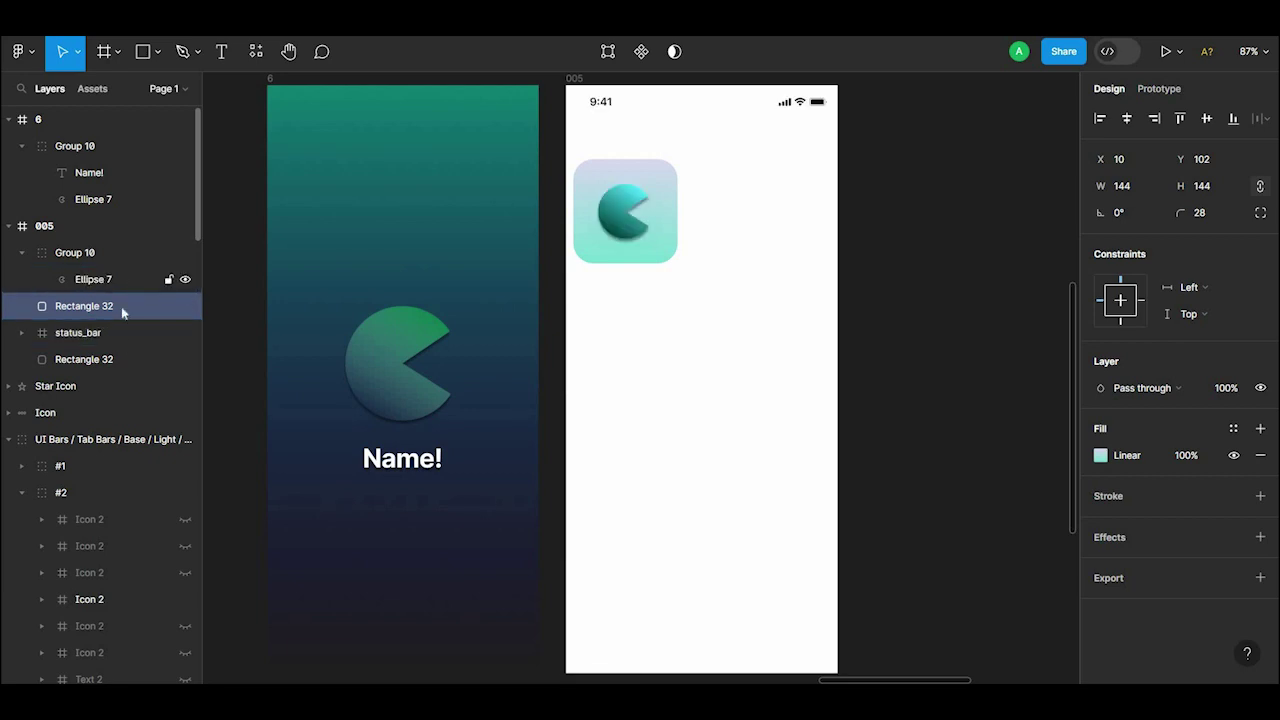
left_click(88, 332)
left_click_drag(113, 362, 113, 292)
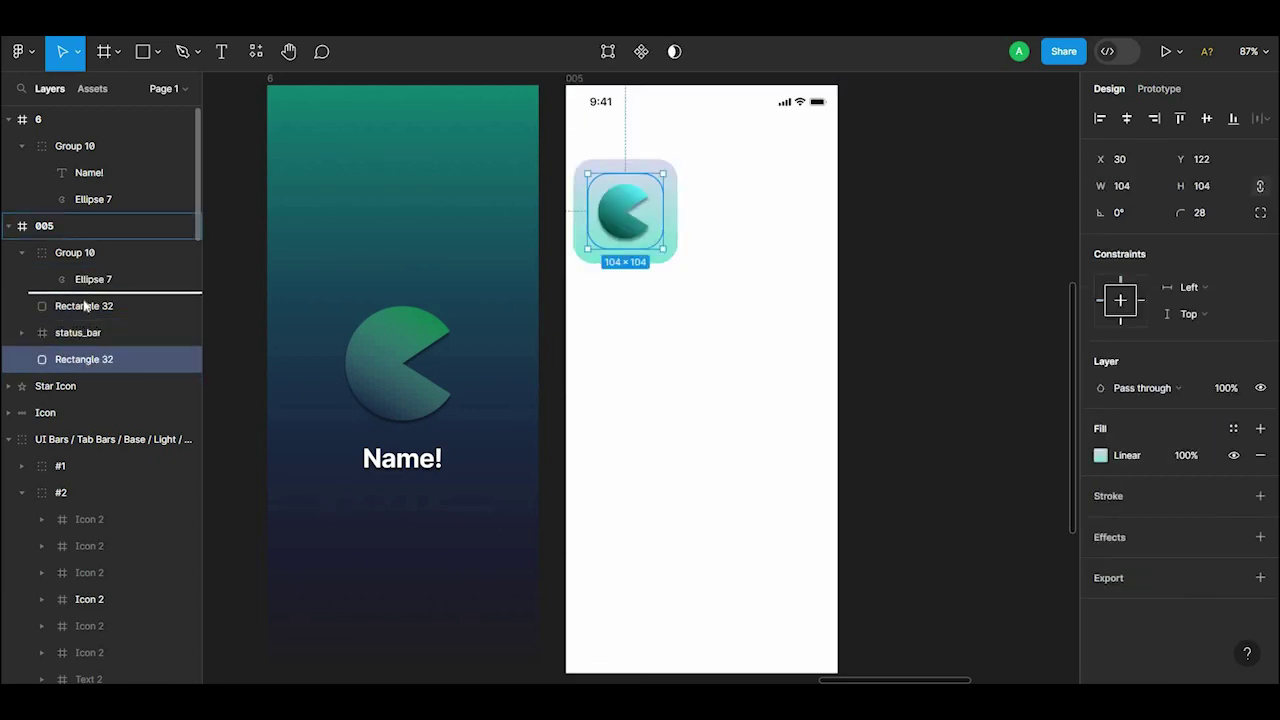
Step: Add a drop shadow to the inner square, then group the icon layers and shrink to 108×108
left_click(1260, 541)
left_click(840, 417)
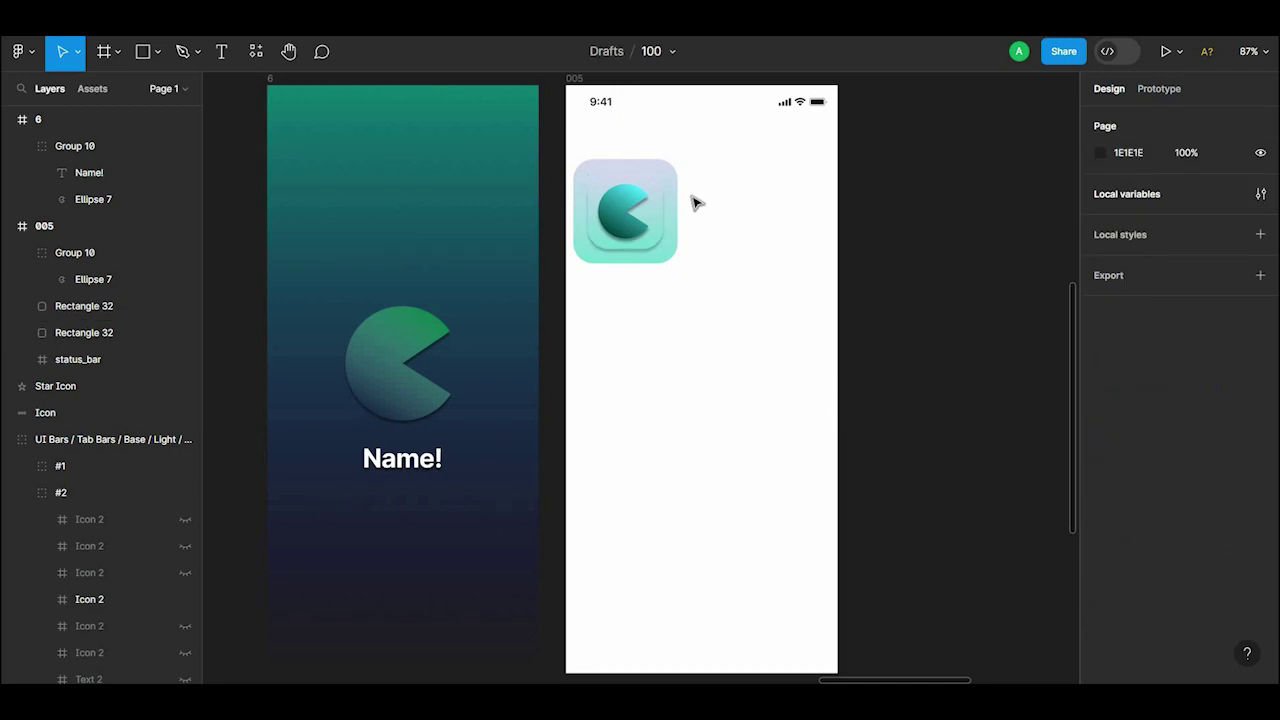
left_click_drag(712, 178, 629, 229)
key("shift+Right")
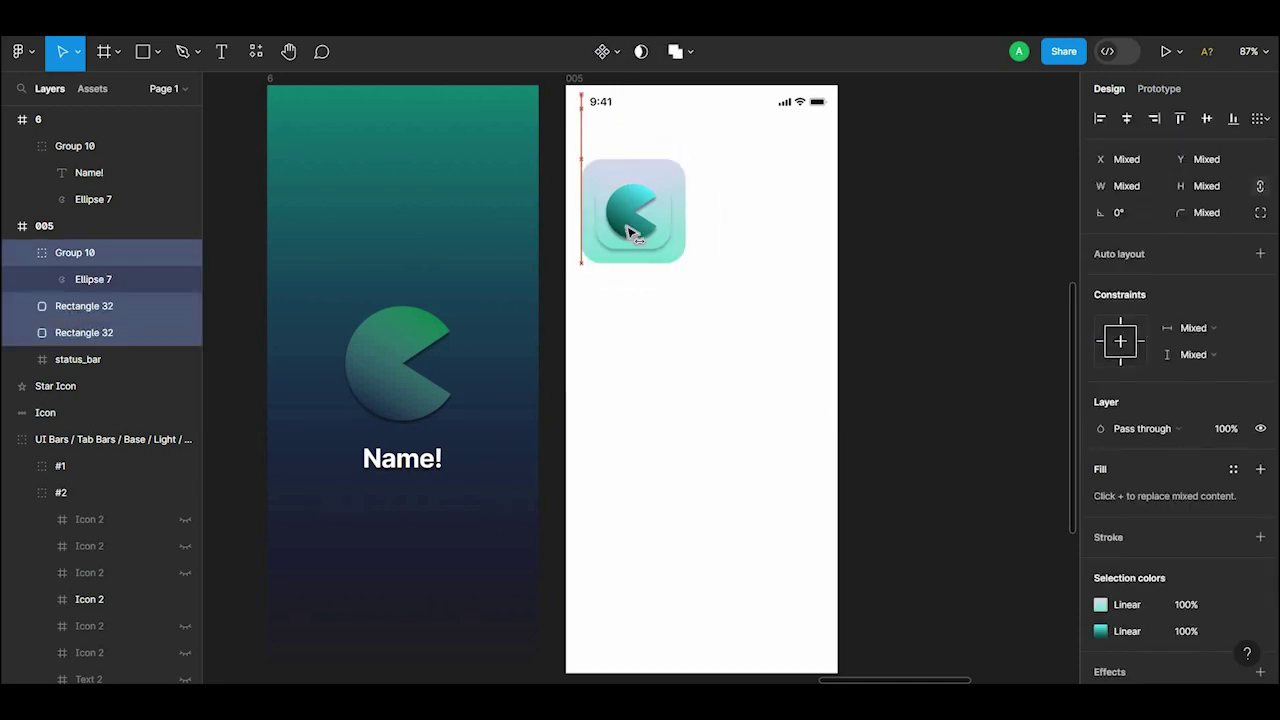
left_click(808, 268)
left_click_drag(760, 165, 631, 329)
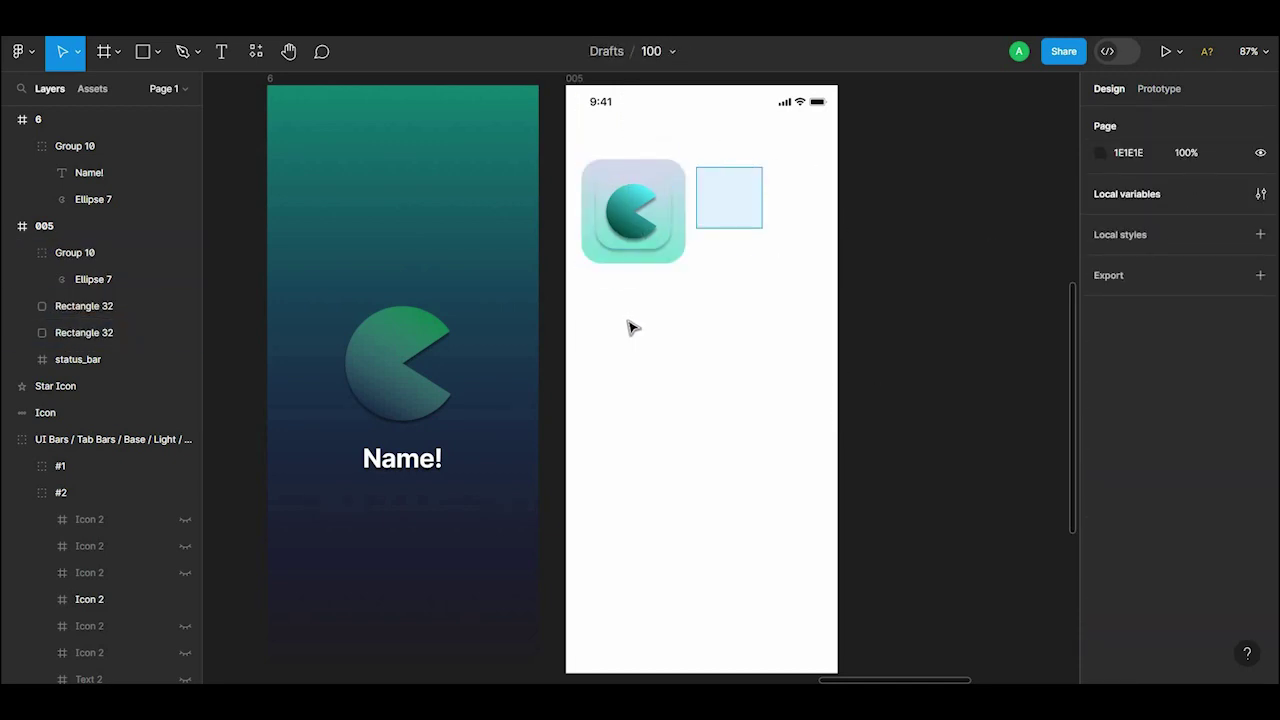
key("ctrl+g")
left_click_drag(675, 253, 623, 220)
Step: Copy the Name! text beside the icon and retype it as 'Drop.in'
left_click(714, 223)
double_click(418, 455)
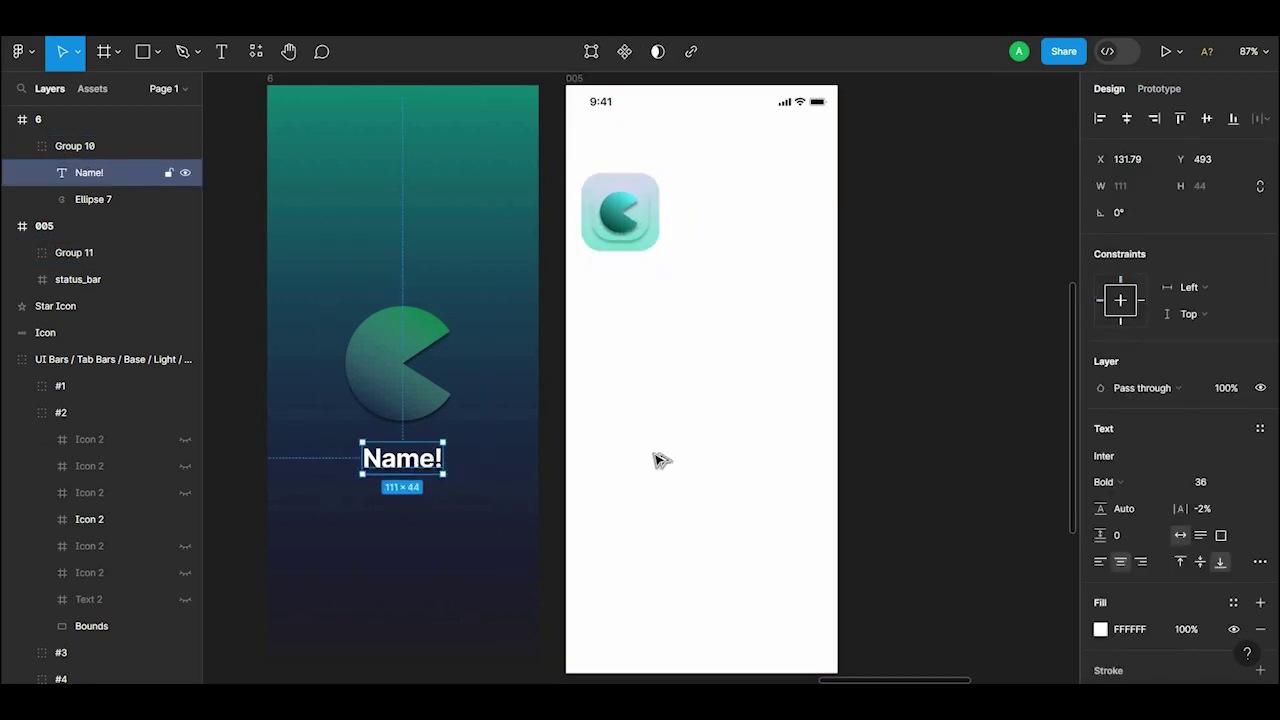
key("ctrl+c")
key("ctrl+v")
left_click_drag(705, 457, 727, 186)
key("Return")
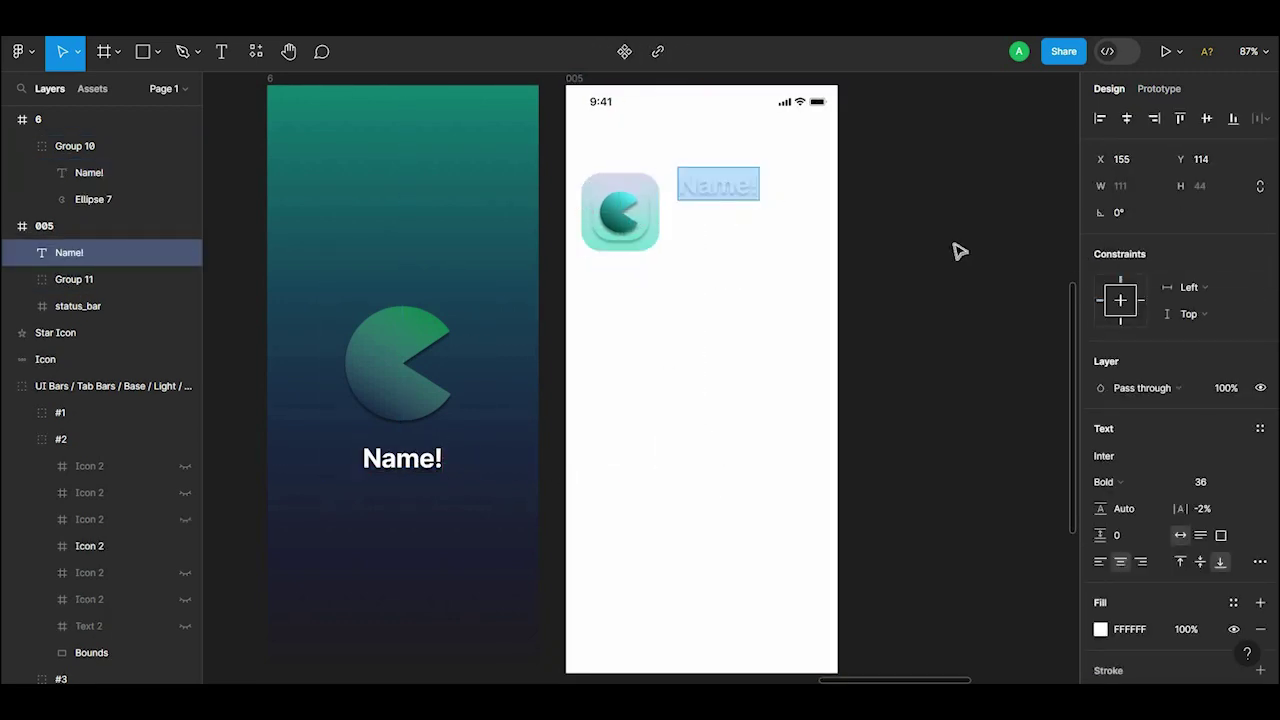
type("Drop.in")
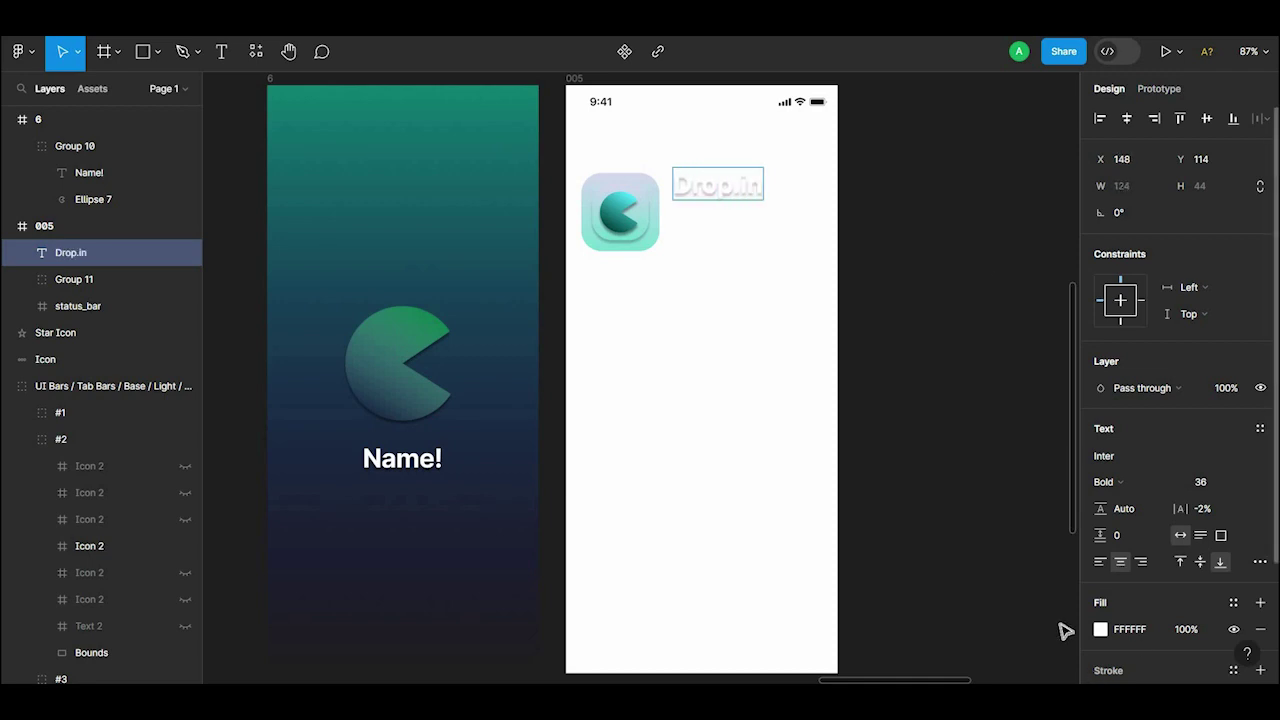
Step: Make the Drop.in title dark 323232 at size 20, nudged into place beside the icon
left_click(1101, 629)
left_click(989, 294)
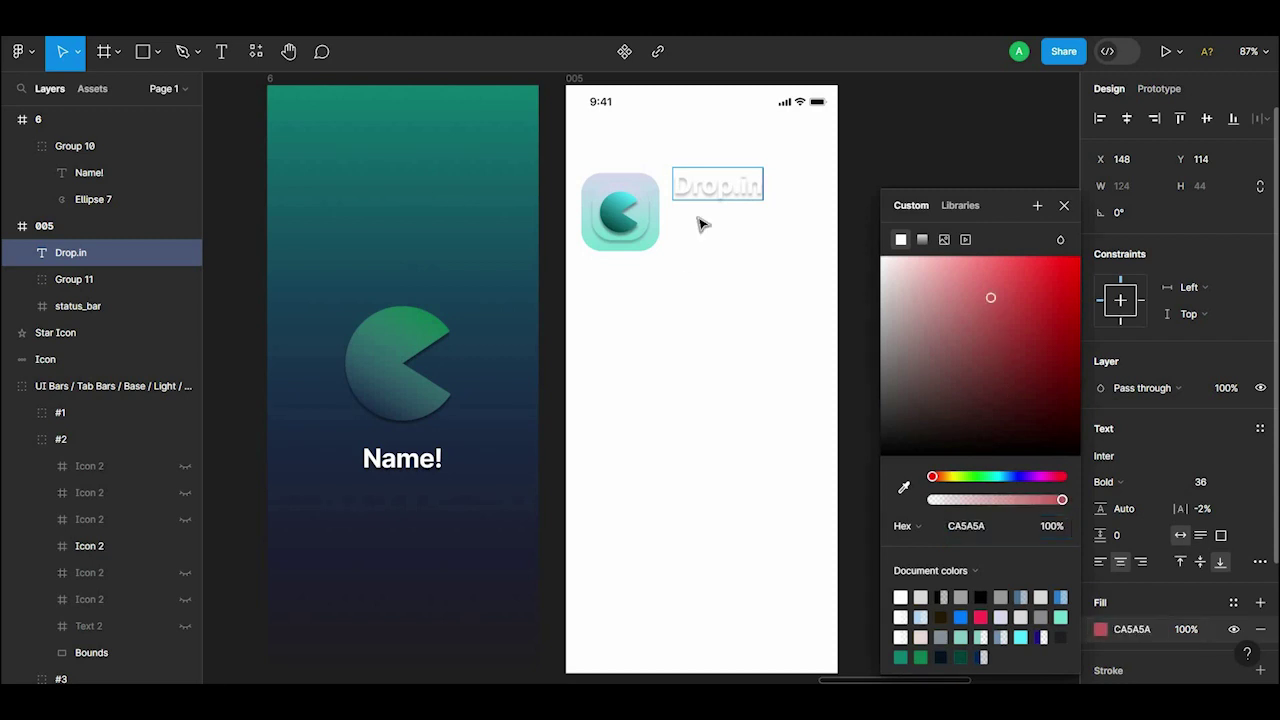
left_click_drag(989, 294, 880, 257)
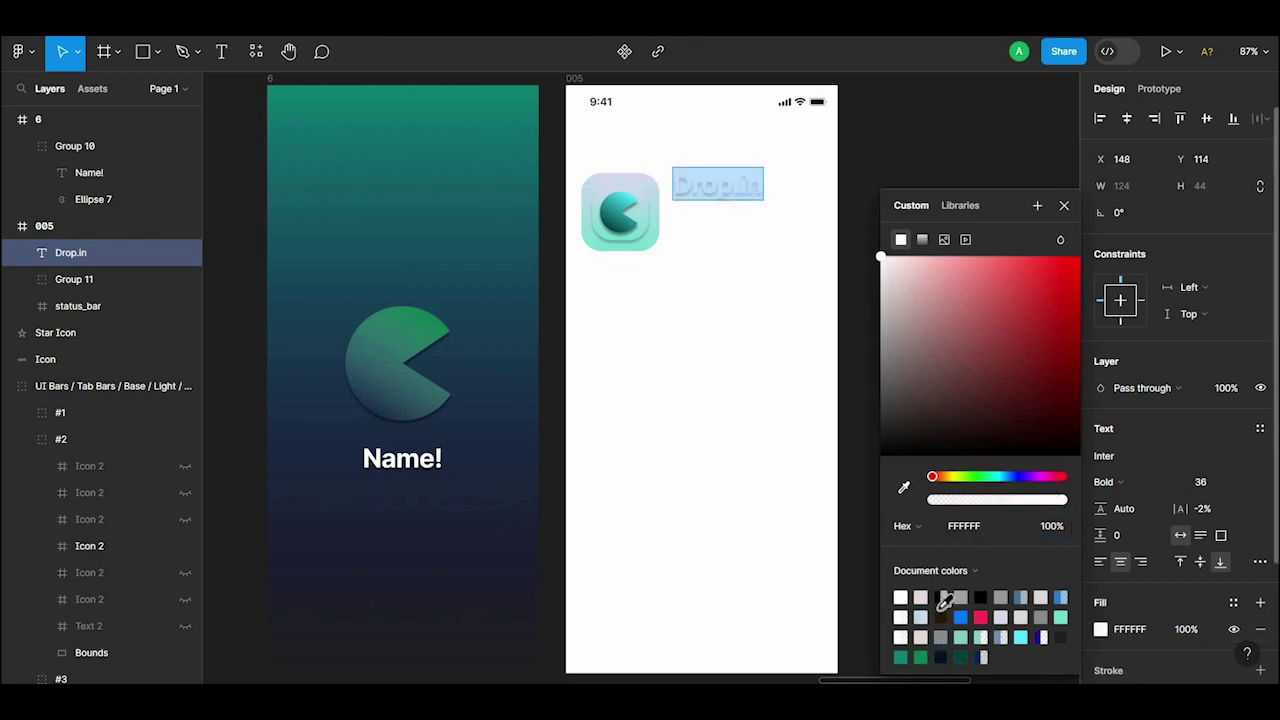
mouse_move(925, 440)
left_mouse_down()
mouse_move(838, 449)
mouse_move(826, 407)
left_mouse_up()
left_click(1245, 483)
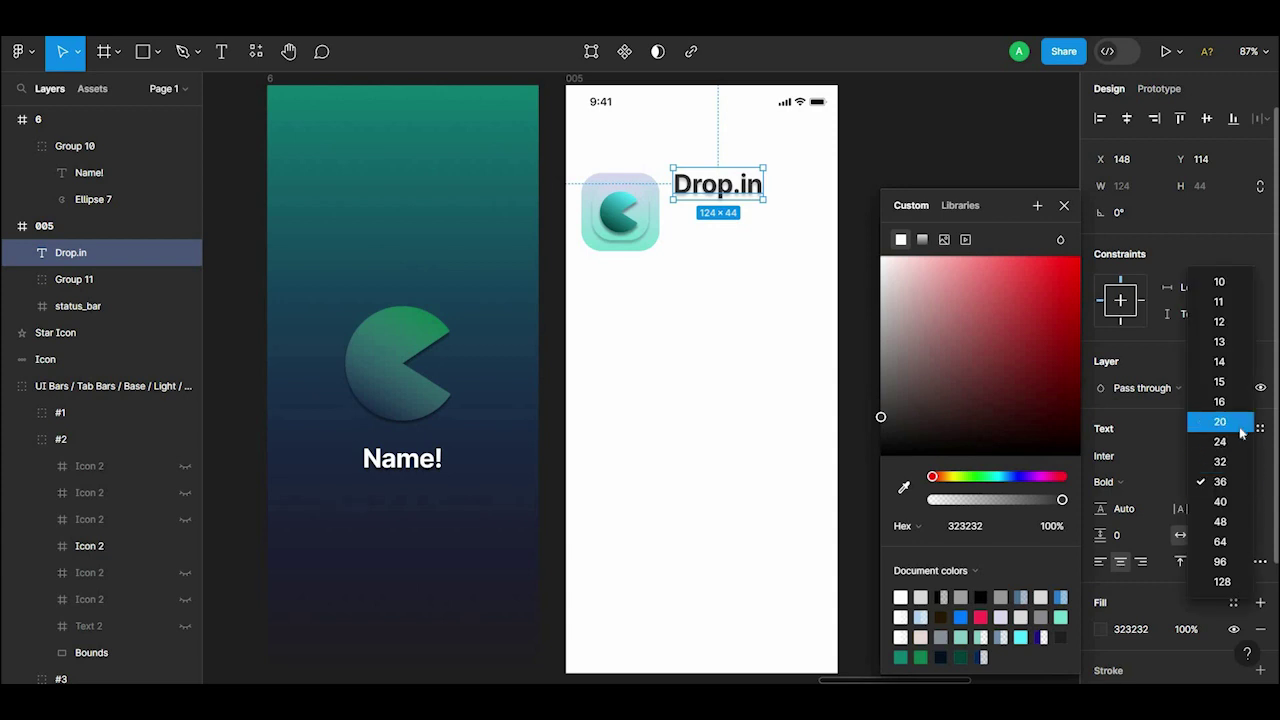
left_click(1239, 430)
left_click(717, 196)
left_click_drag(717, 196, 697, 191)
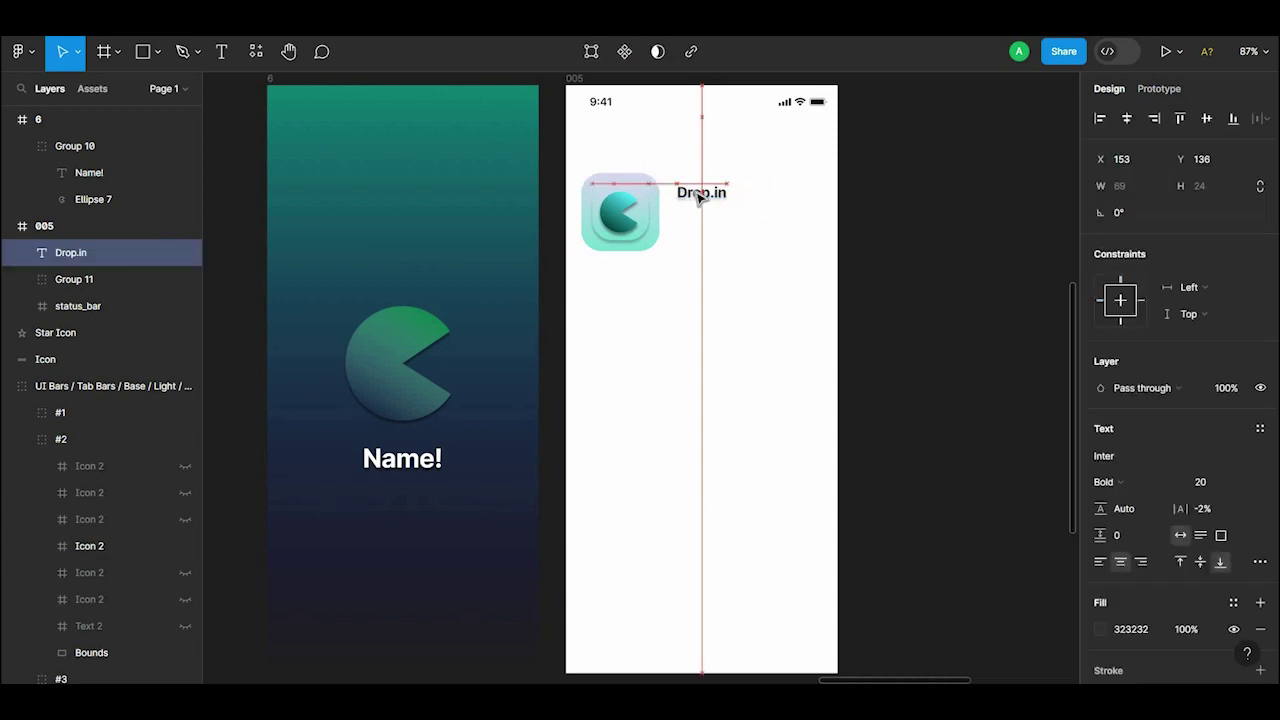
key("Escape")
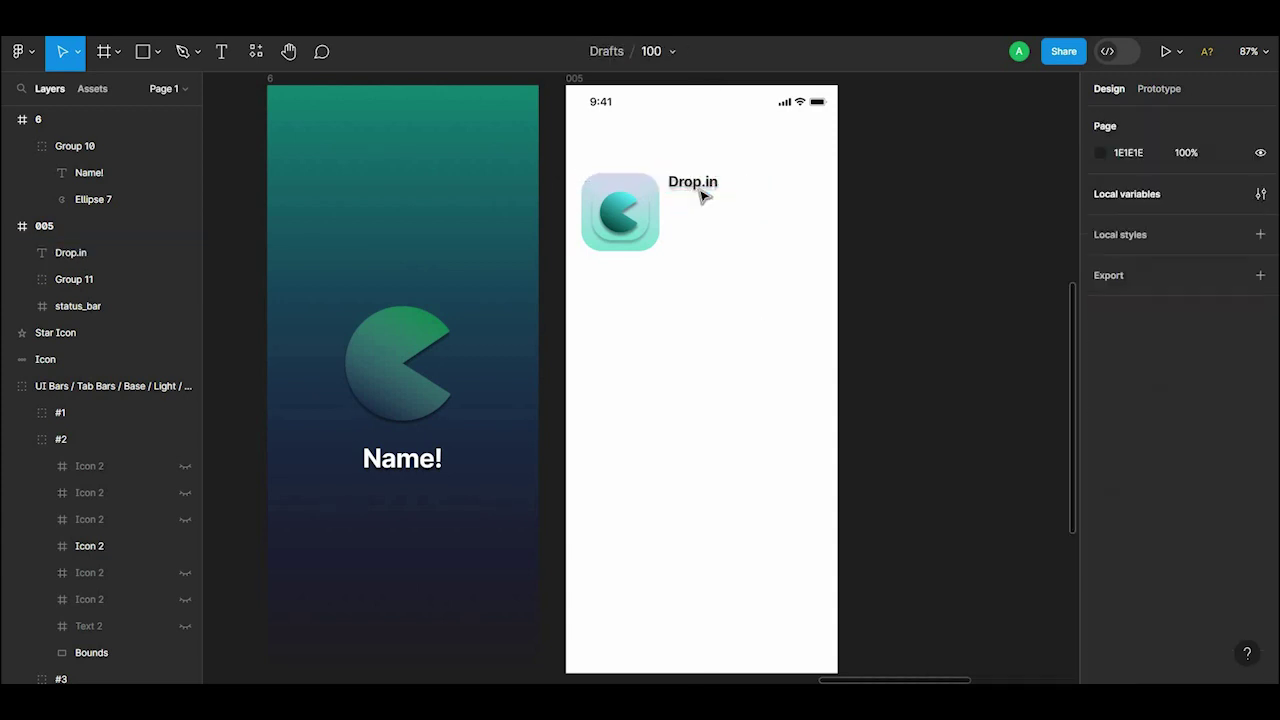
left_click_drag(705, 197, 708, 207)
Step: Make the duplicate a size 15, grey 595959 'Dropin to your mind' subtitle aligned under the title
key("Return")
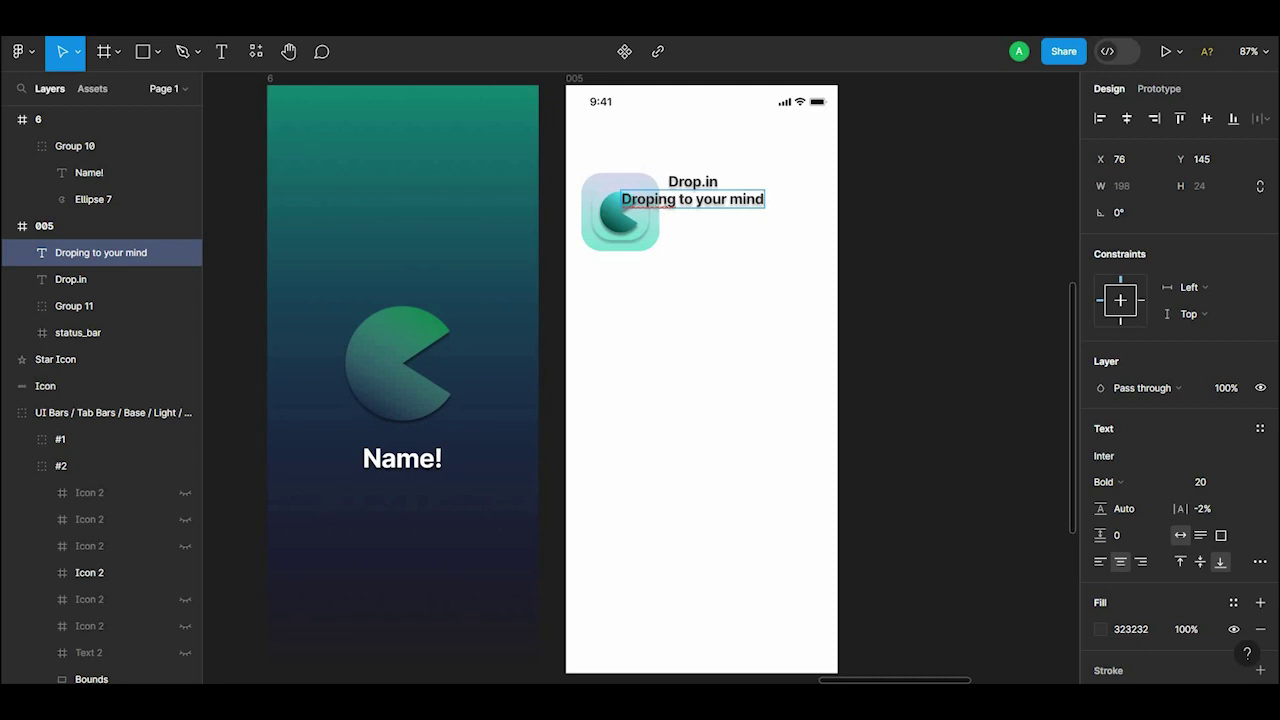
left_click_drag(728, 207, 771, 212)
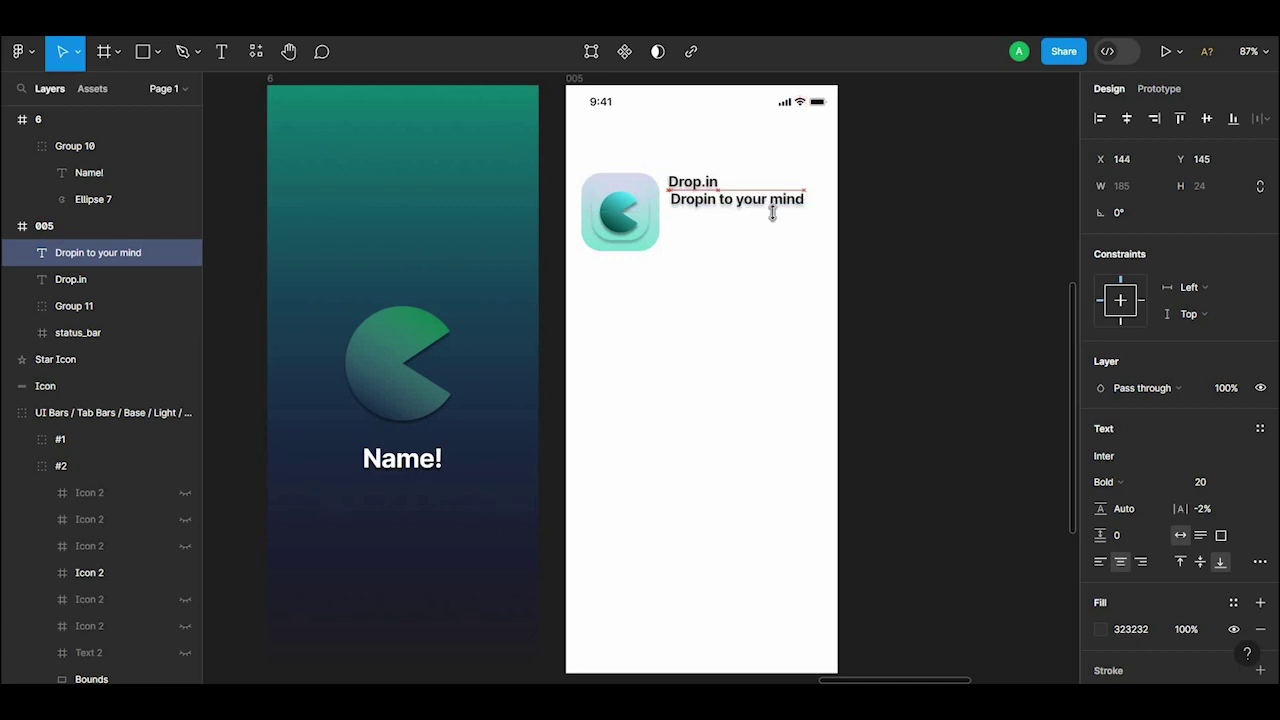
left_click(1248, 488)
left_click(1246, 442)
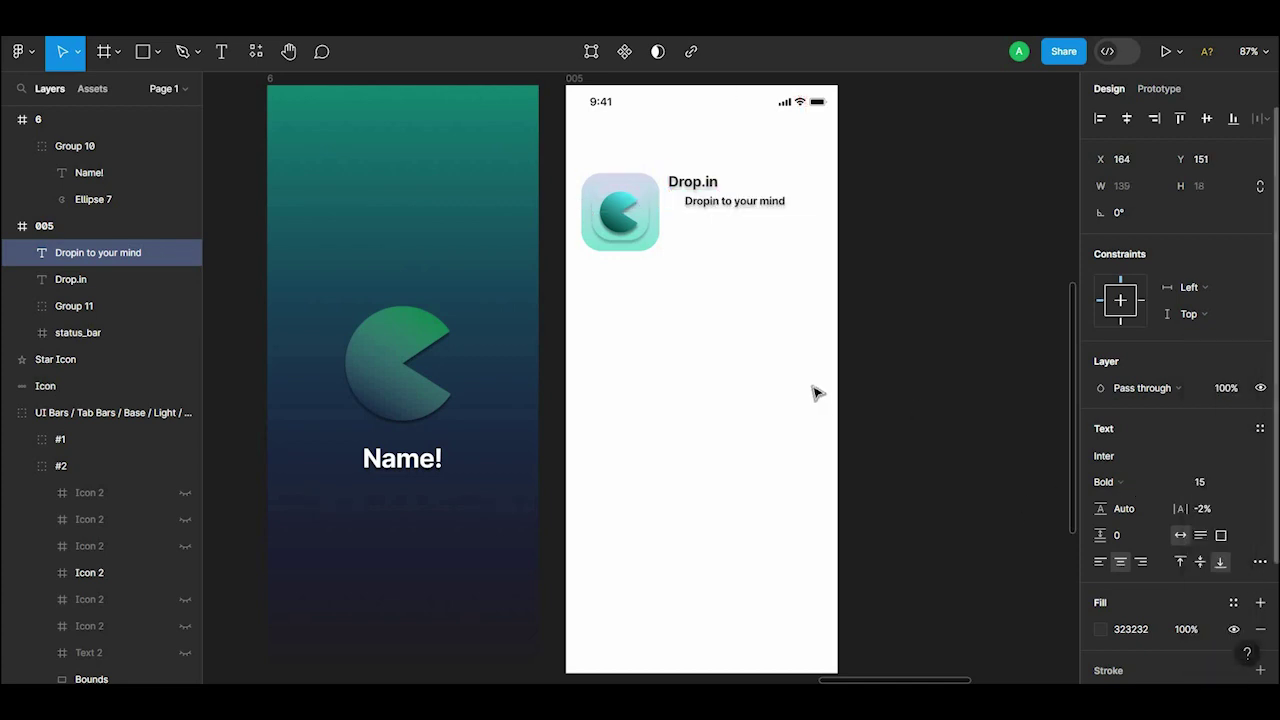
left_click(730, 222)
left_click_drag(731, 207, 705, 207)
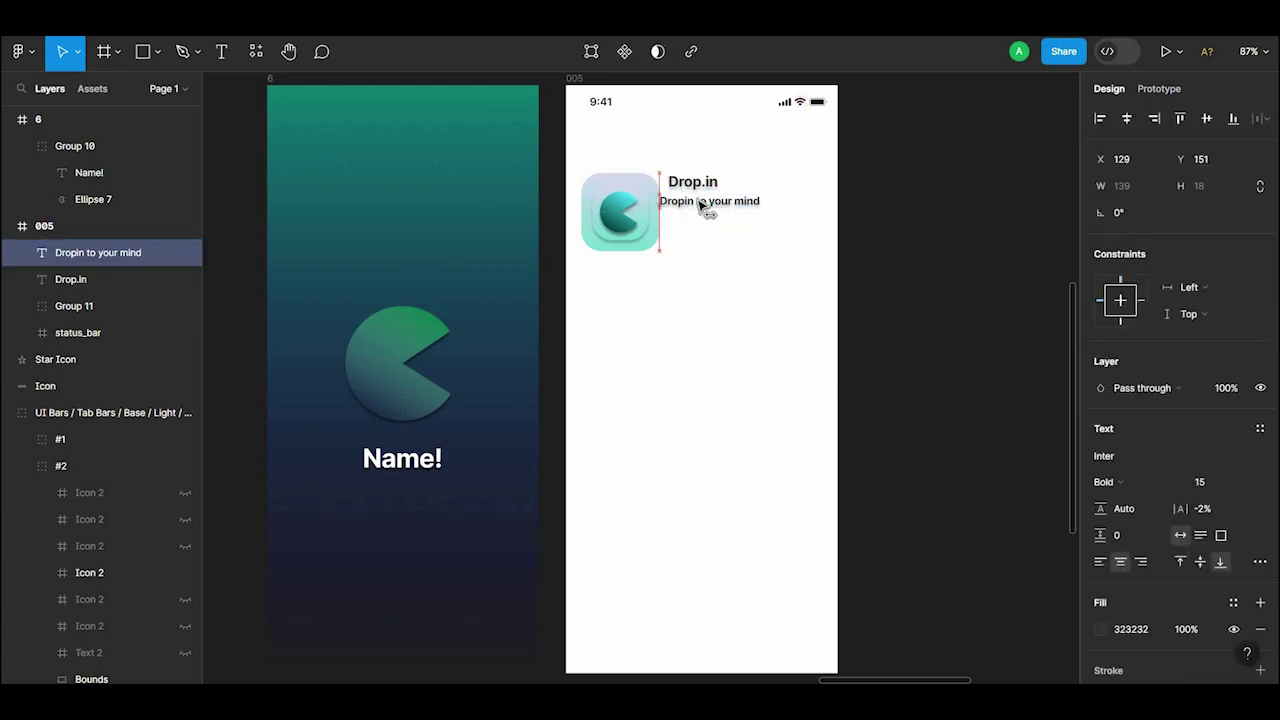
left_click(1101, 629)
mouse_move(925, 386)
left_mouse_down()
mouse_move(857, 351)
mouse_move(835, 395)
left_mouse_up()
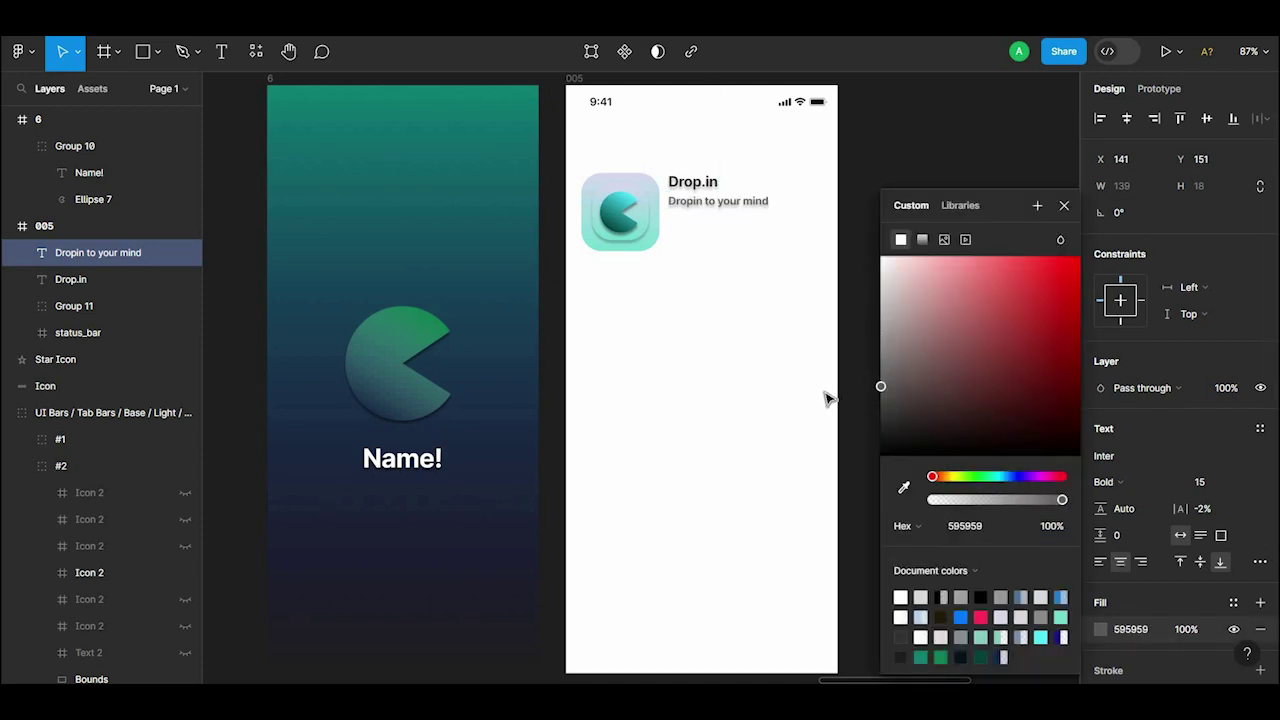
left_click(866, 383)
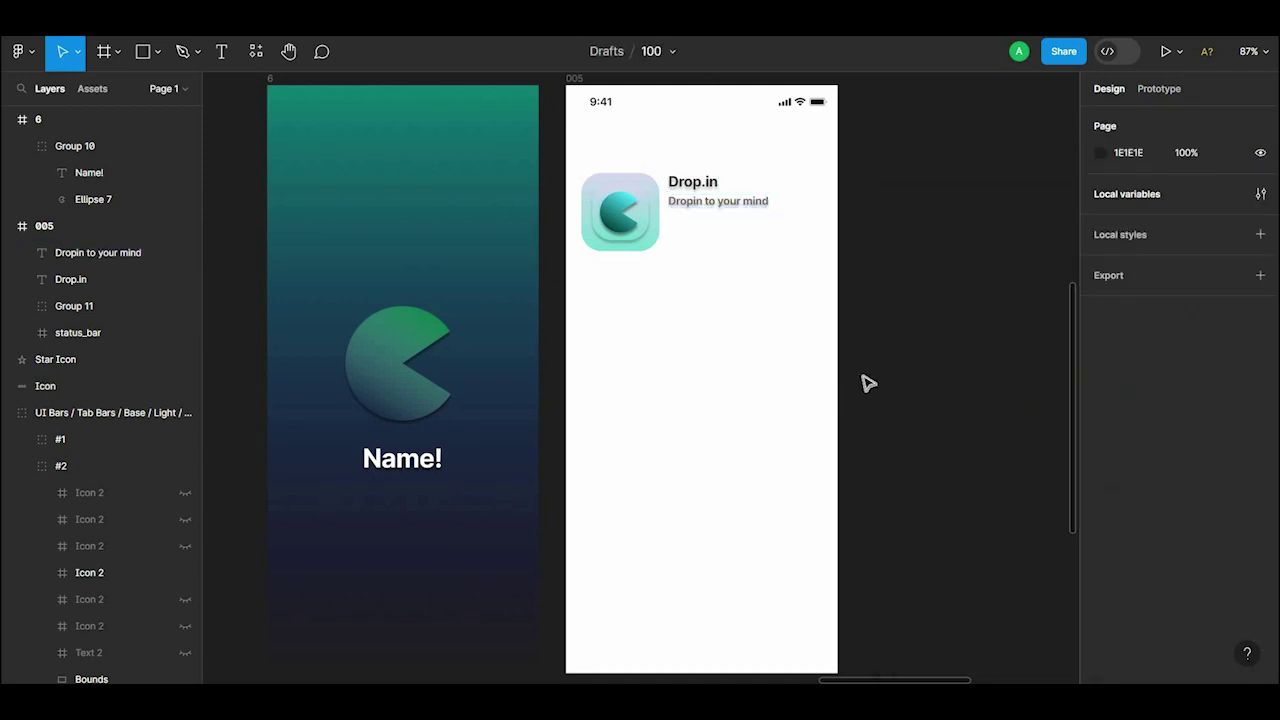
left_click_drag(713, 187, 713, 360)
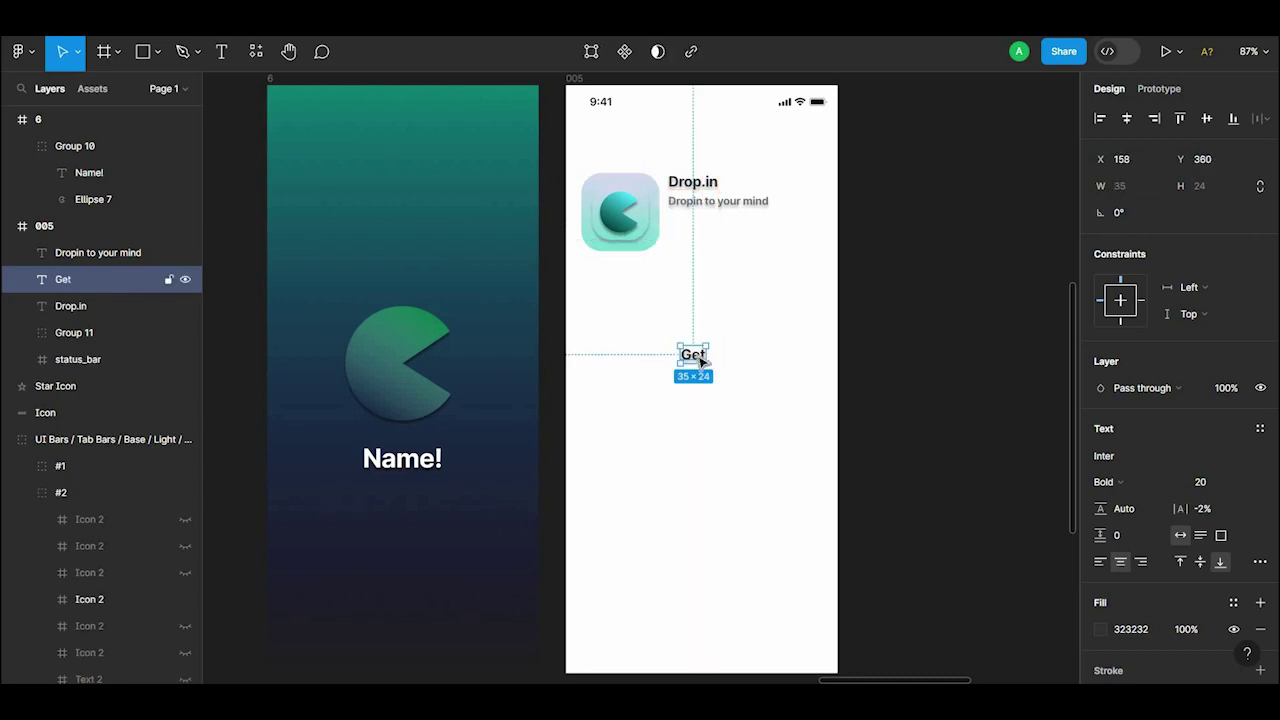
Step: Move the Get text up and draw a blue-filled rectangle behind it
left_click_drag(693, 355, 706, 273)
left_click(409, 80)
left_click(143, 56)
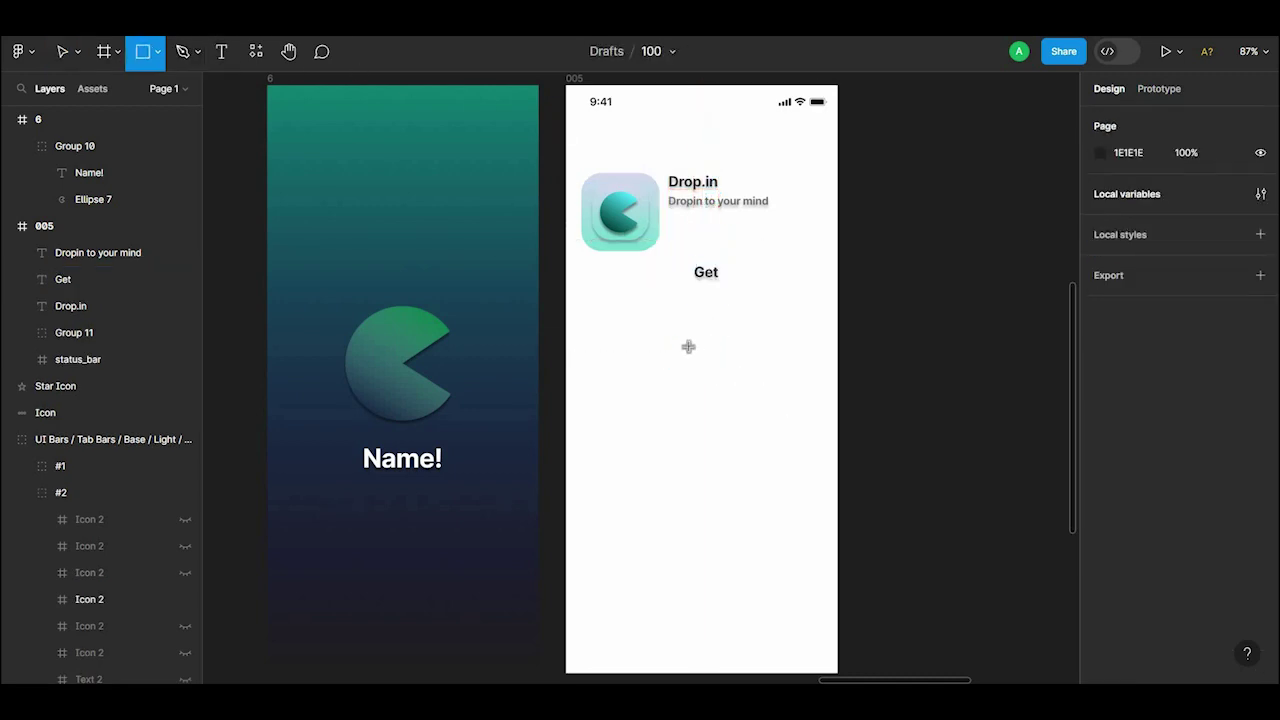
mouse_move(686, 345)
left_mouse_down()
mouse_move(740, 371)
mouse_move(712, 357)
mouse_move(714, 283)
left_mouse_up()
left_click(1100, 455)
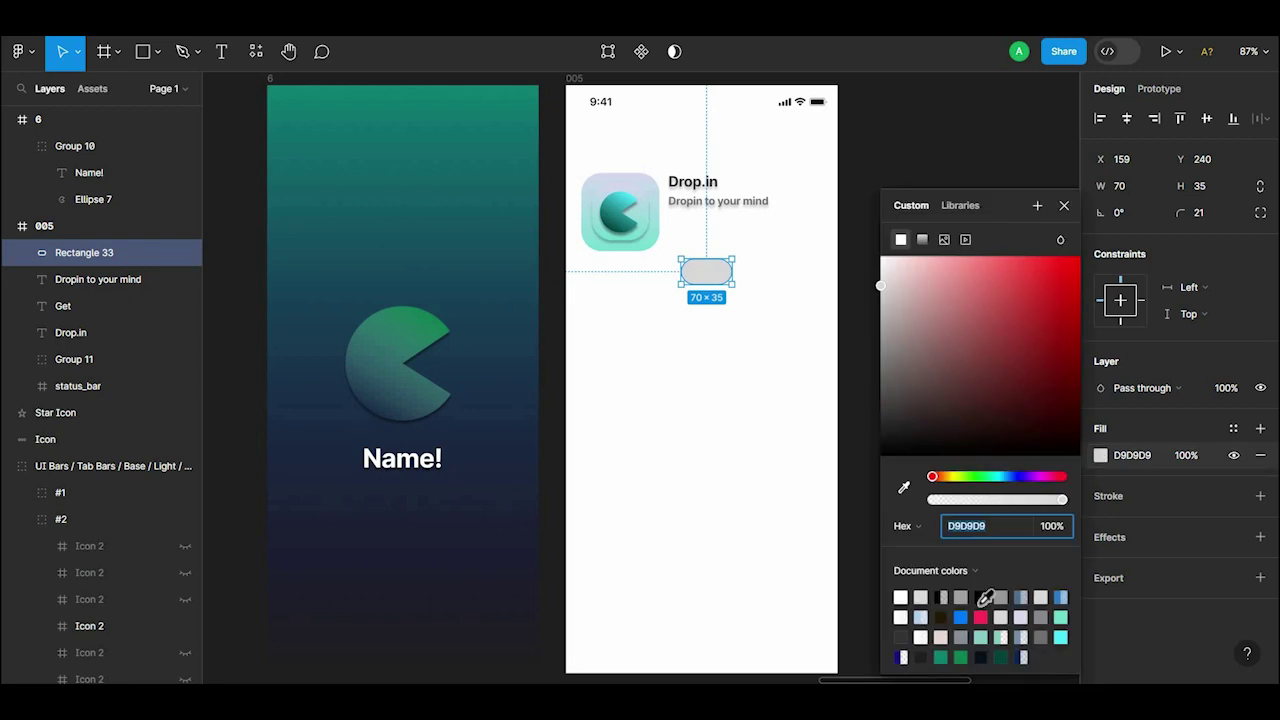
left_click(1022, 652)
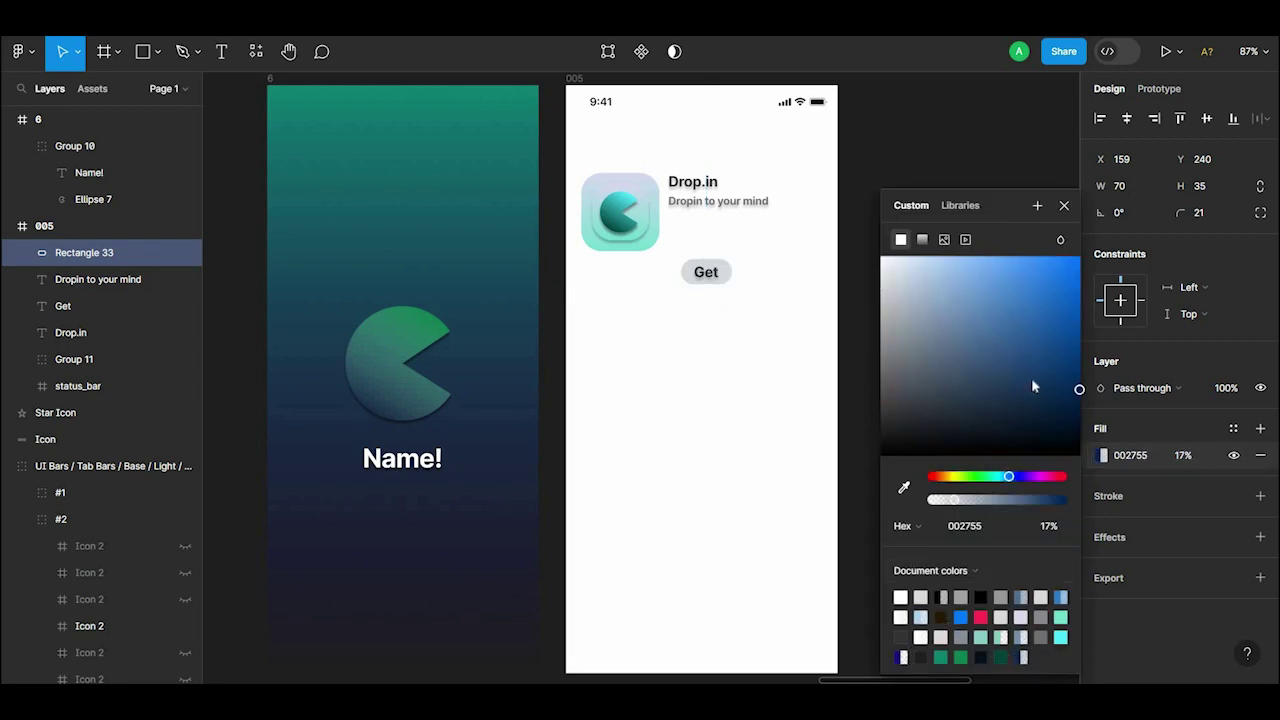
left_click_drag(1034, 399, 1049, 337)
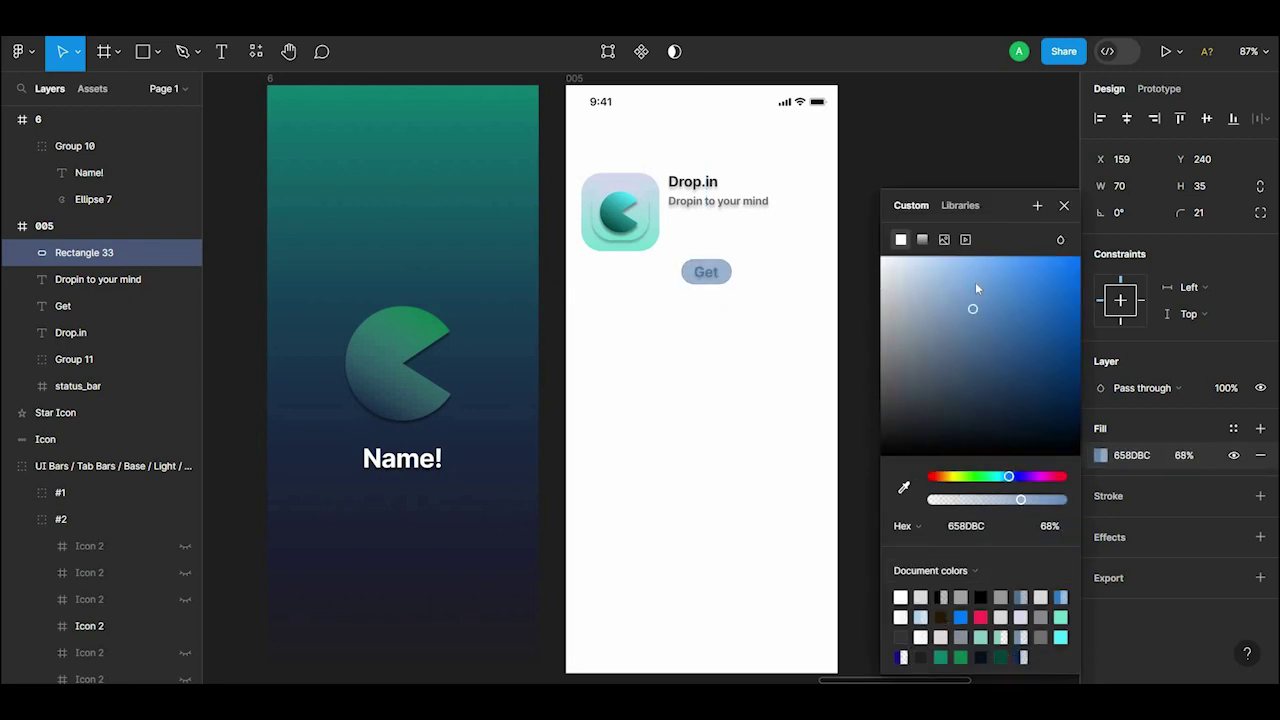
left_click(706, 274)
Step: Stack the Get text above the rectangle and make it white
double_click(706, 276)
key("Escape")
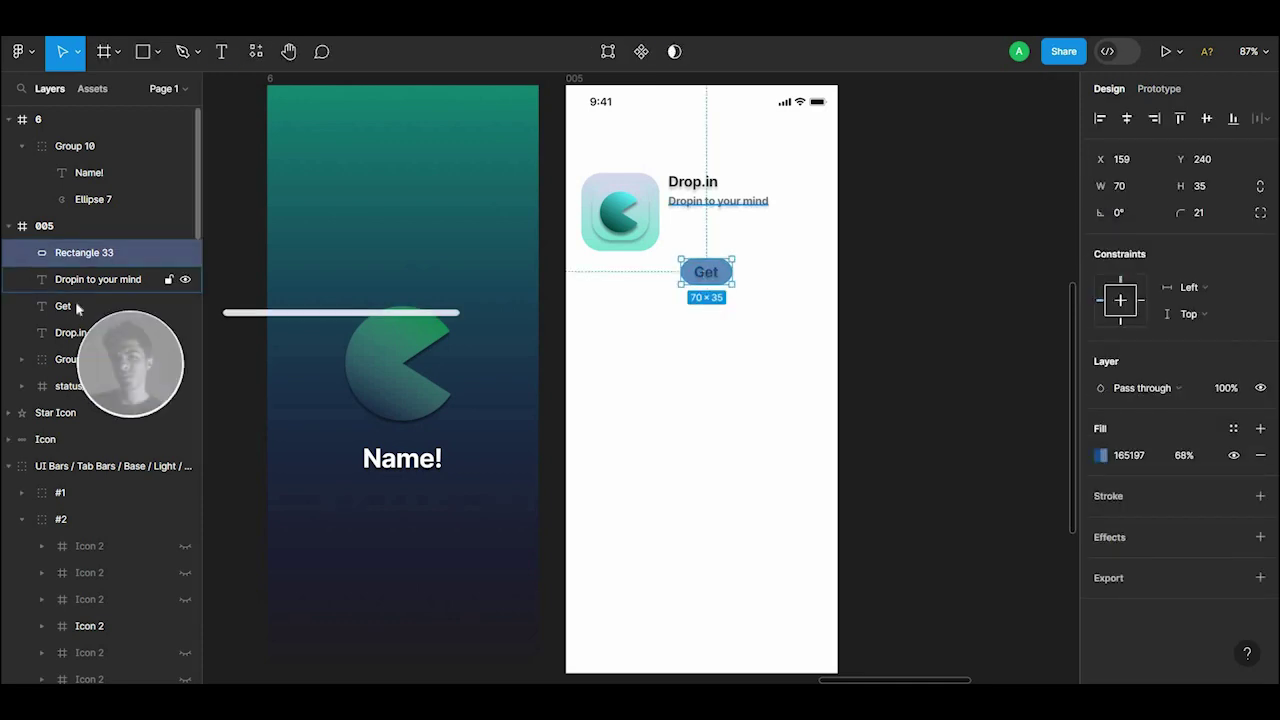
left_click_drag(62, 306, 62, 248)
left_click(1101, 629)
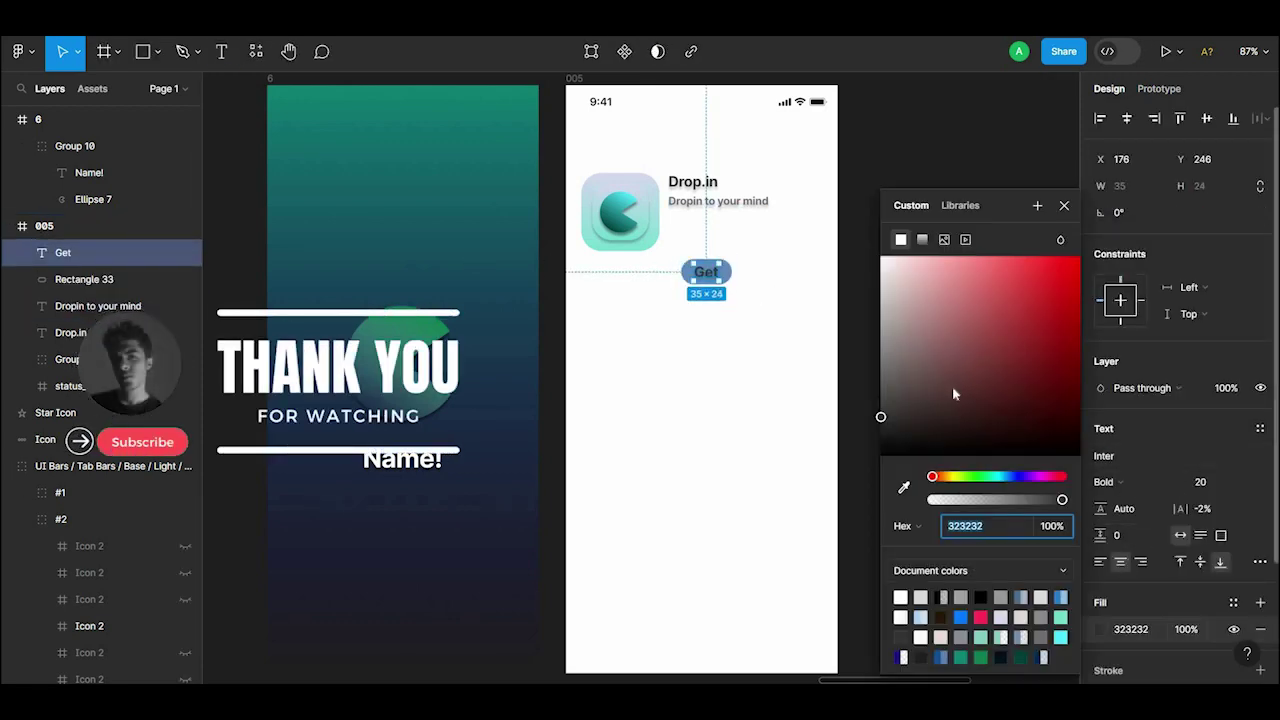
left_click(880, 258)
left_click(808, 314)
Step: Recolour the Get pill from blue to green, sampling the pale teal from the app icon
scroll(735, 278, "up", 2)
left_click(735, 278)
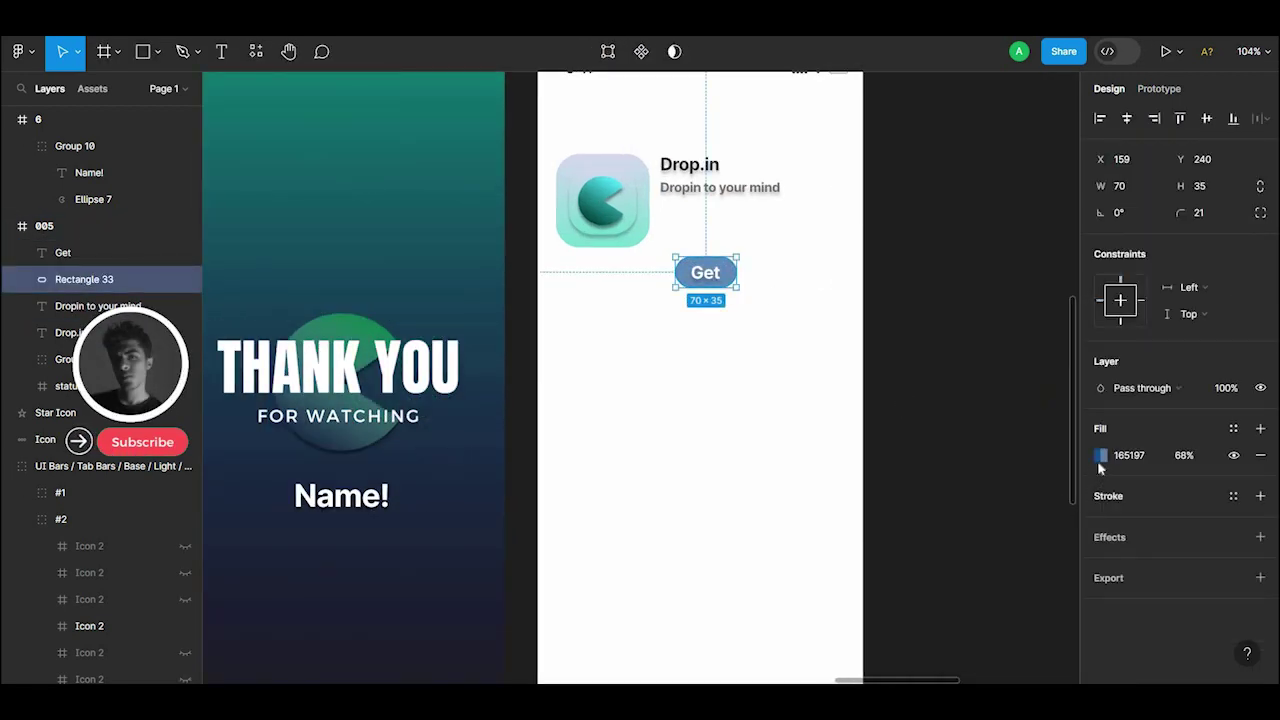
left_click(1101, 455)
left_click(1022, 293)
left_click_drag(1022, 293, 1088, 373)
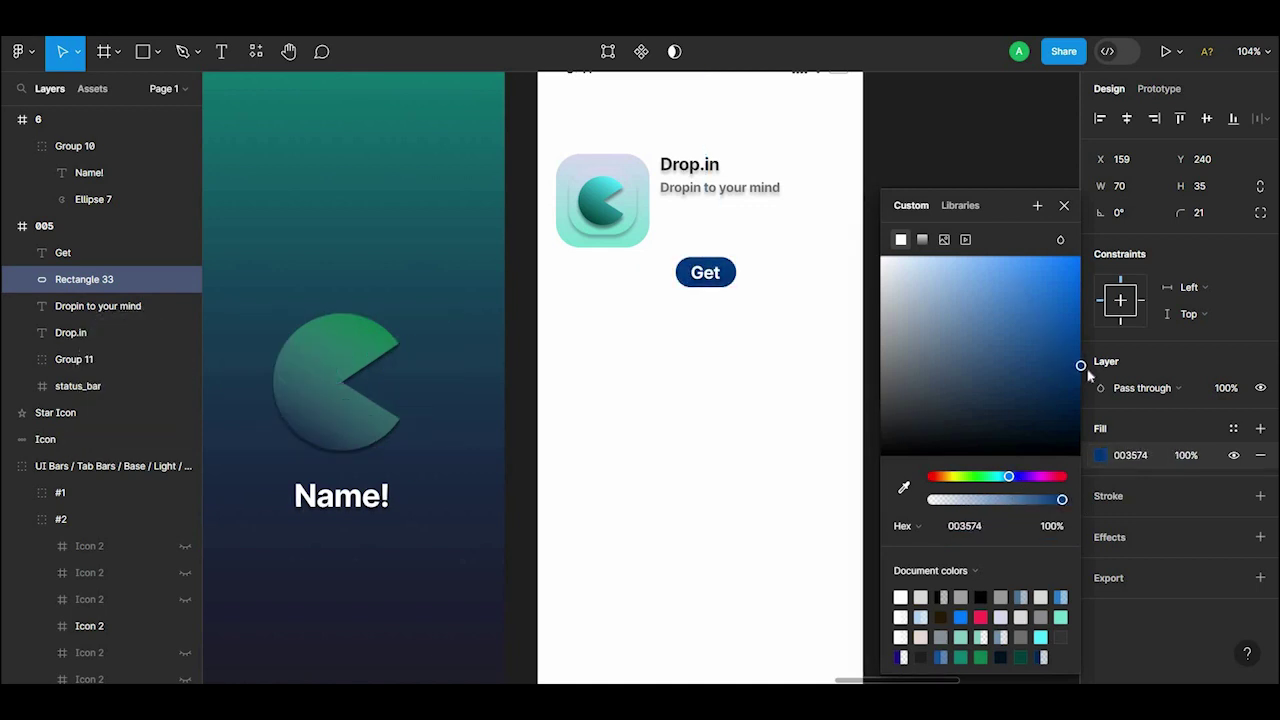
left_click(980, 656)
left_click_drag(1041, 331, 1073, 318)
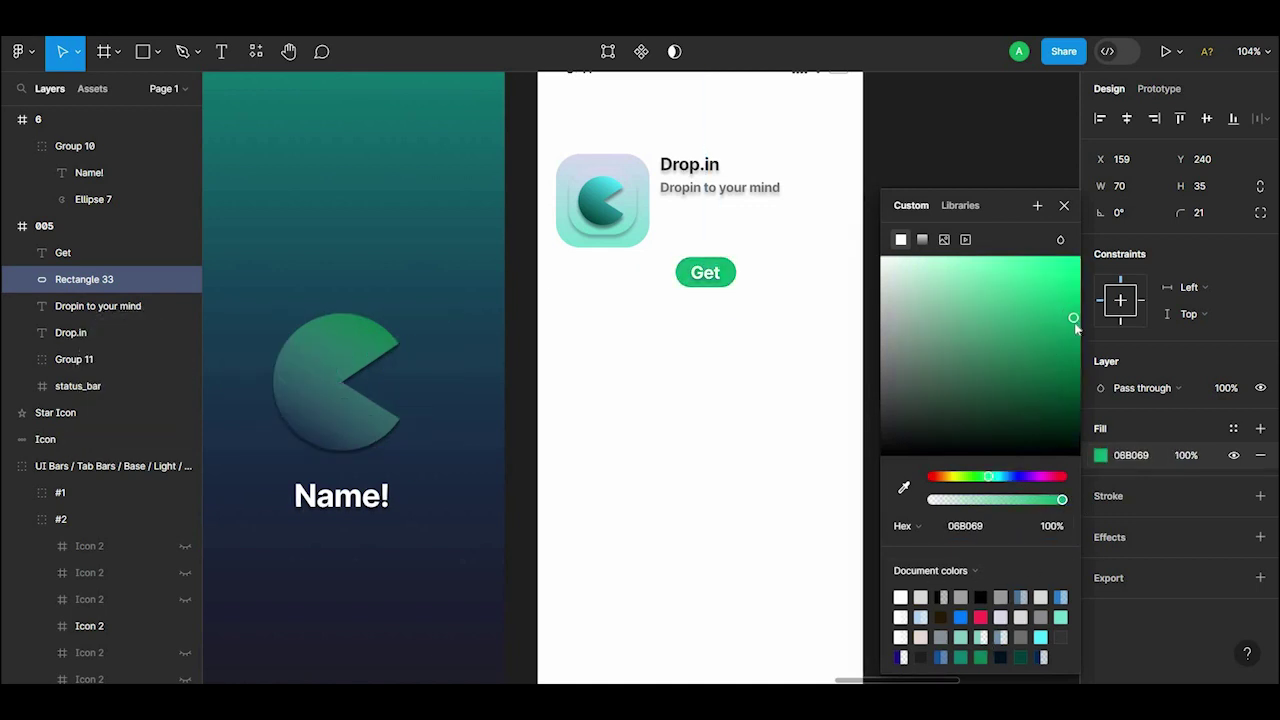
key("i")
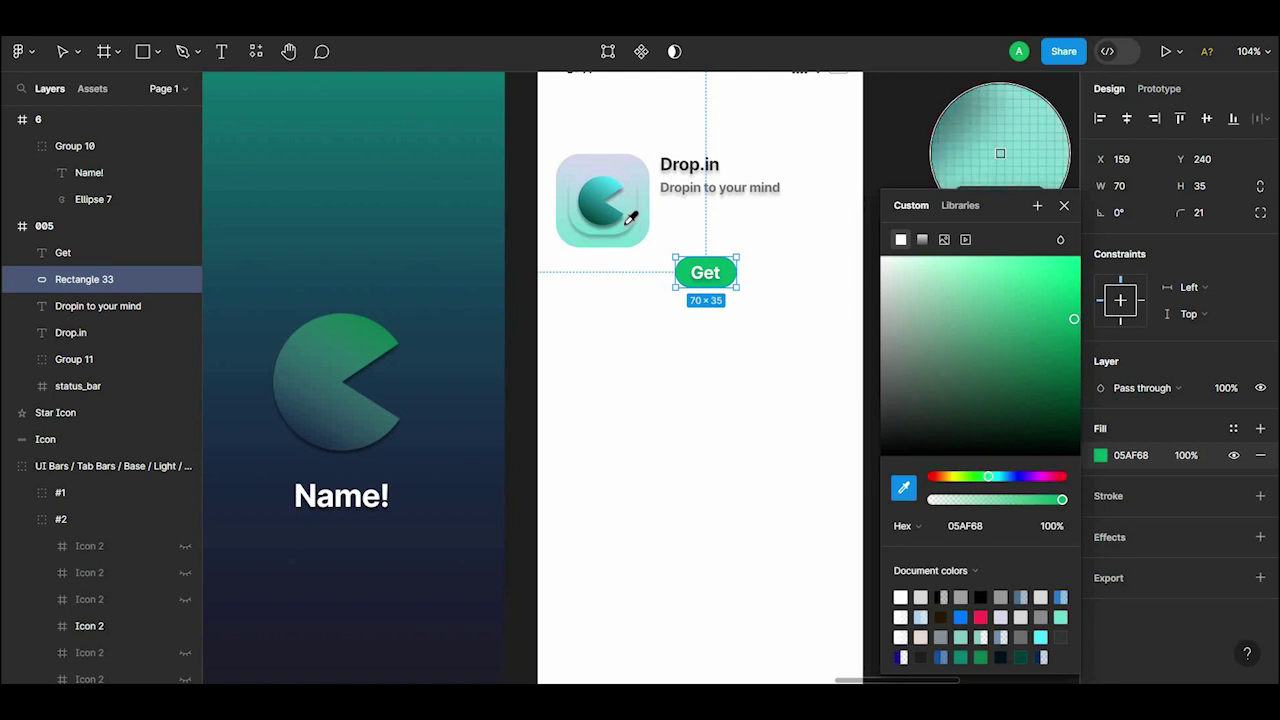
left_click(626, 213)
left_click(726, 380)
Step: Darken the pill to teal 0B867B and move the Get button under the subtitle
left_click(730, 276)
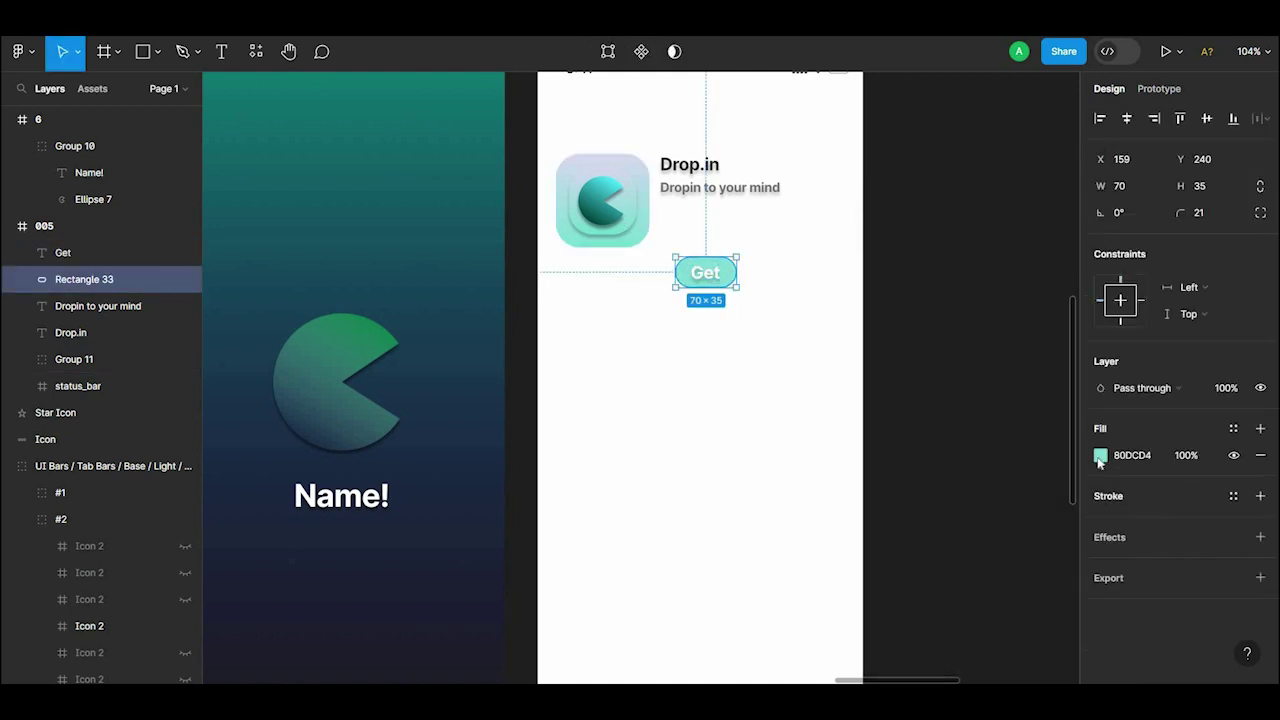
left_click(1100, 455)
left_click_drag(1052, 357, 1073, 374)
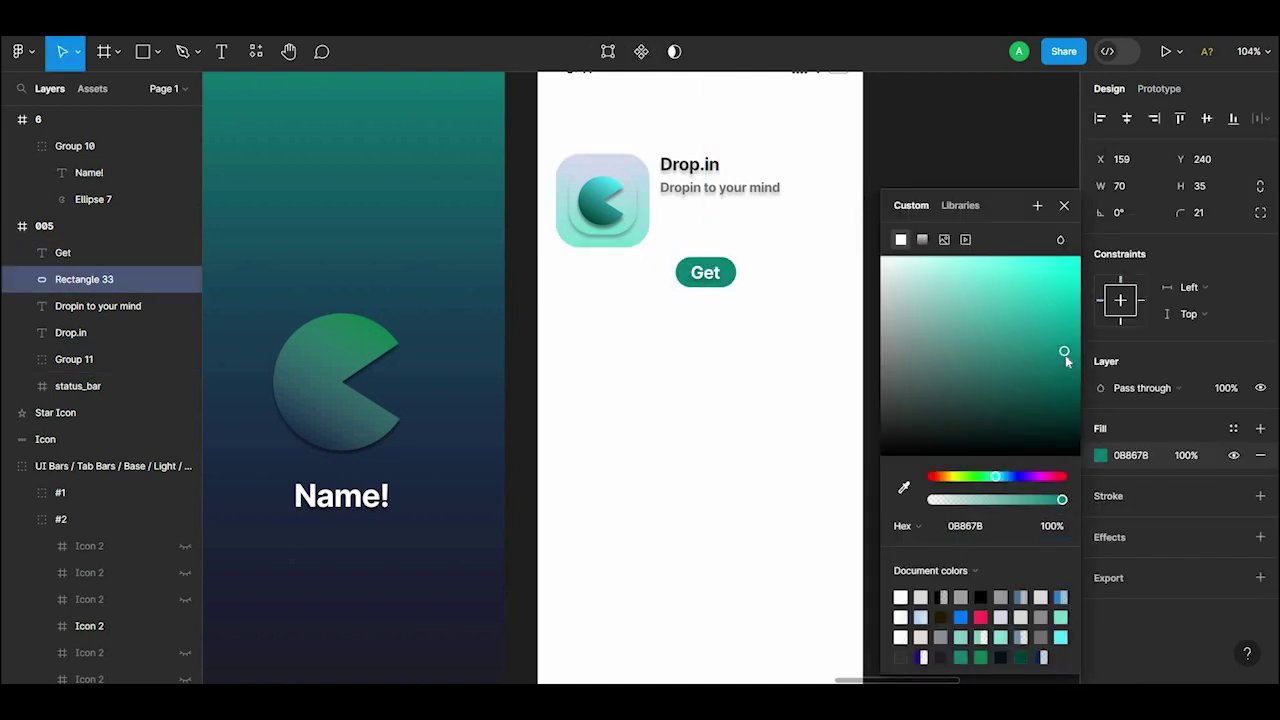
left_click(760, 350)
mouse_move(785, 292)
left_mouse_down()
mouse_move(712, 262)
mouse_move(700, 240)
left_mouse_up()
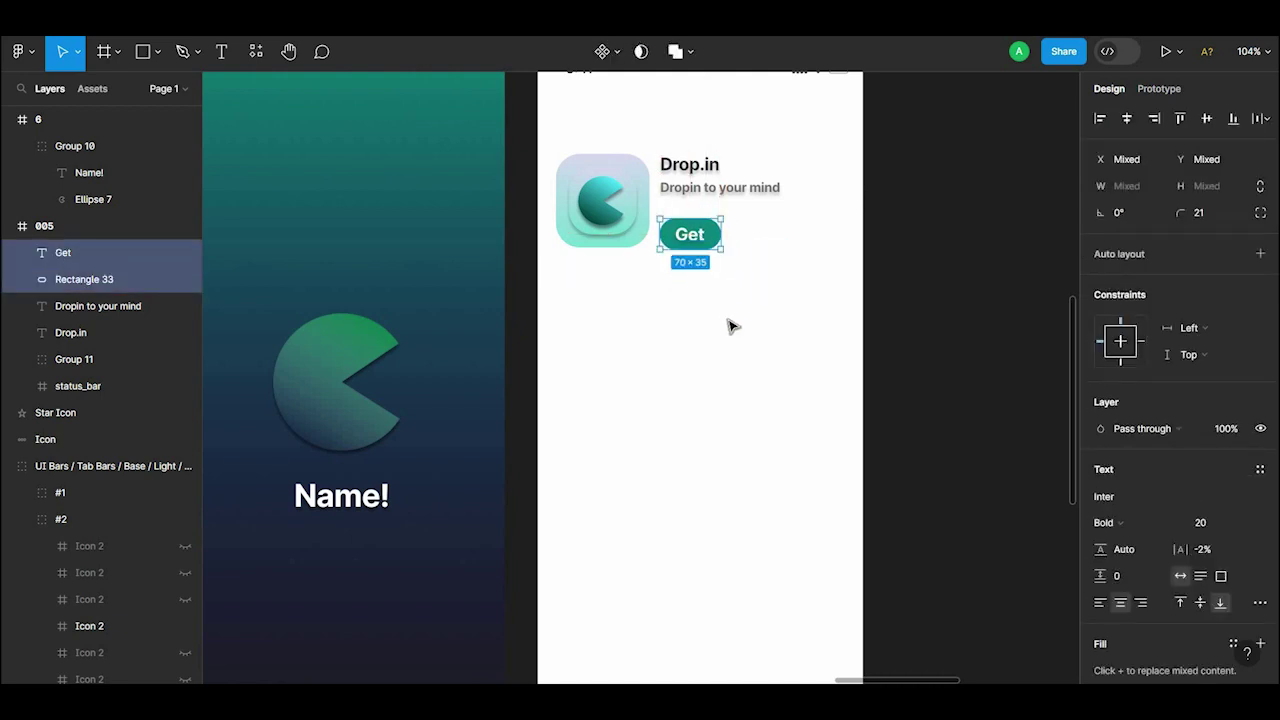
left_click(780, 290)
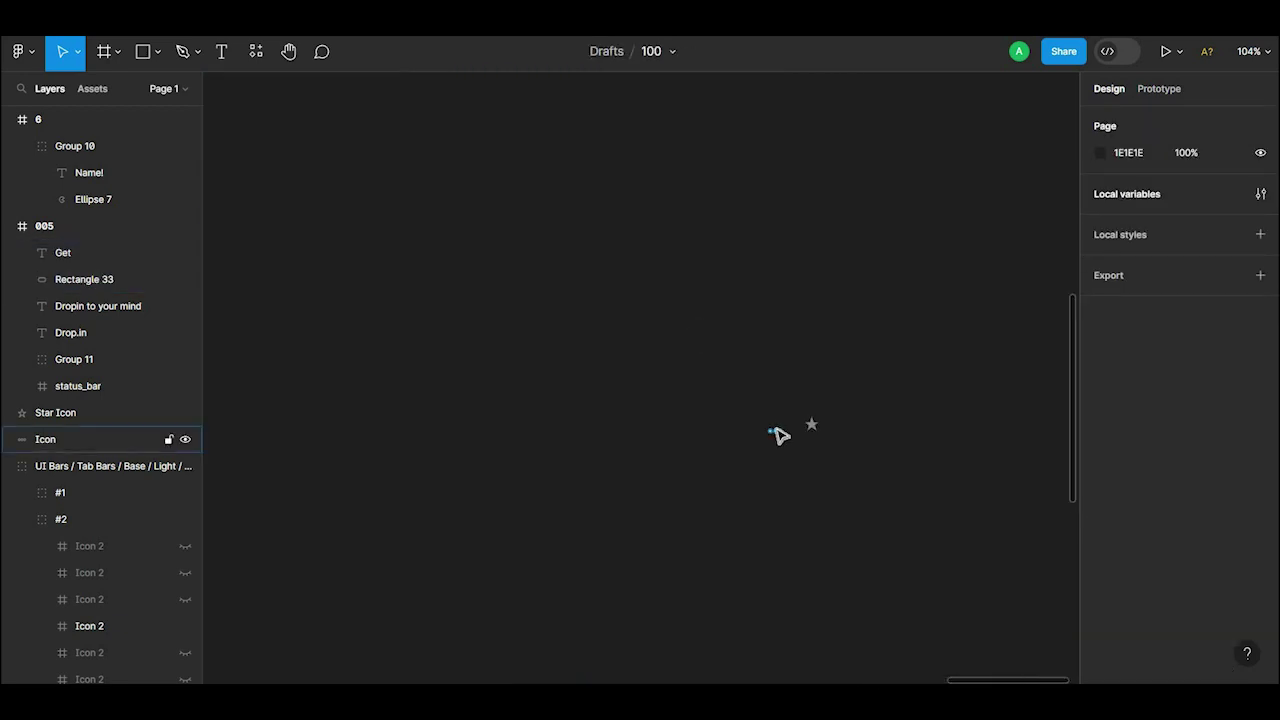
Step: Bring the dots icon into the 005 screen and copy the Get pill as a small 38×18 pill
left_click_drag(778, 435, 483, 311)
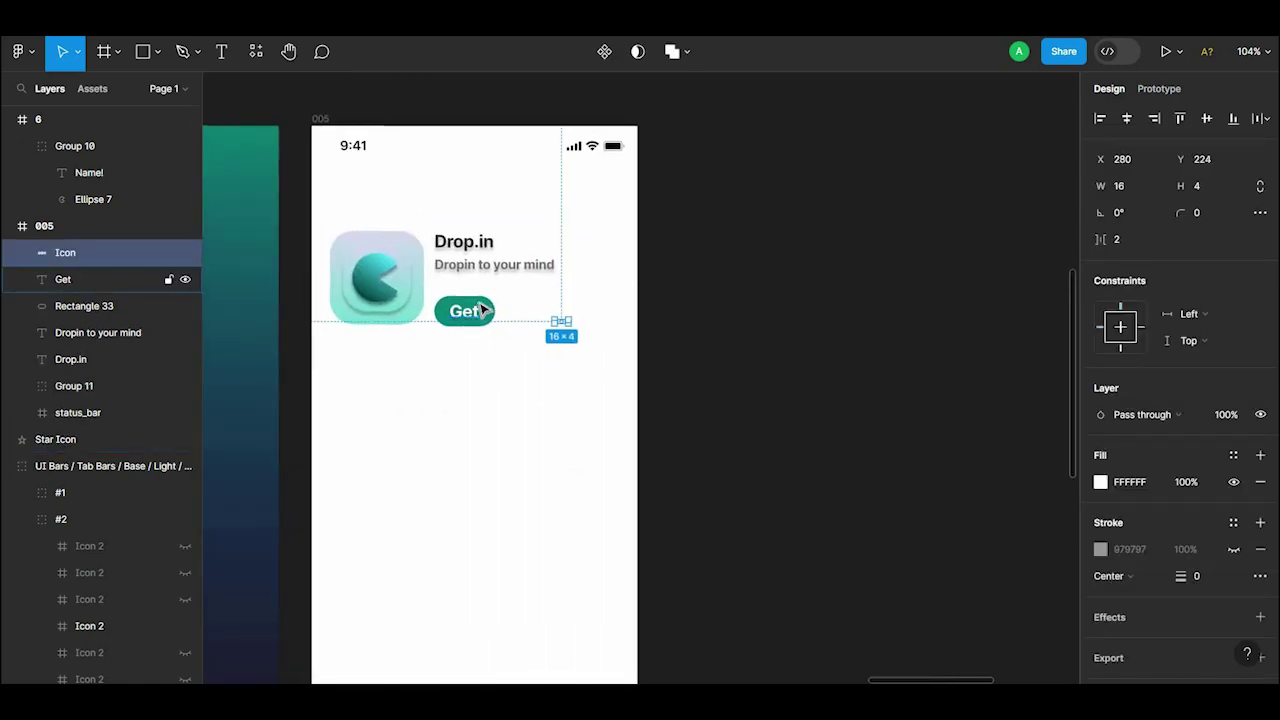
left_click(485, 310)
left_click(488, 312)
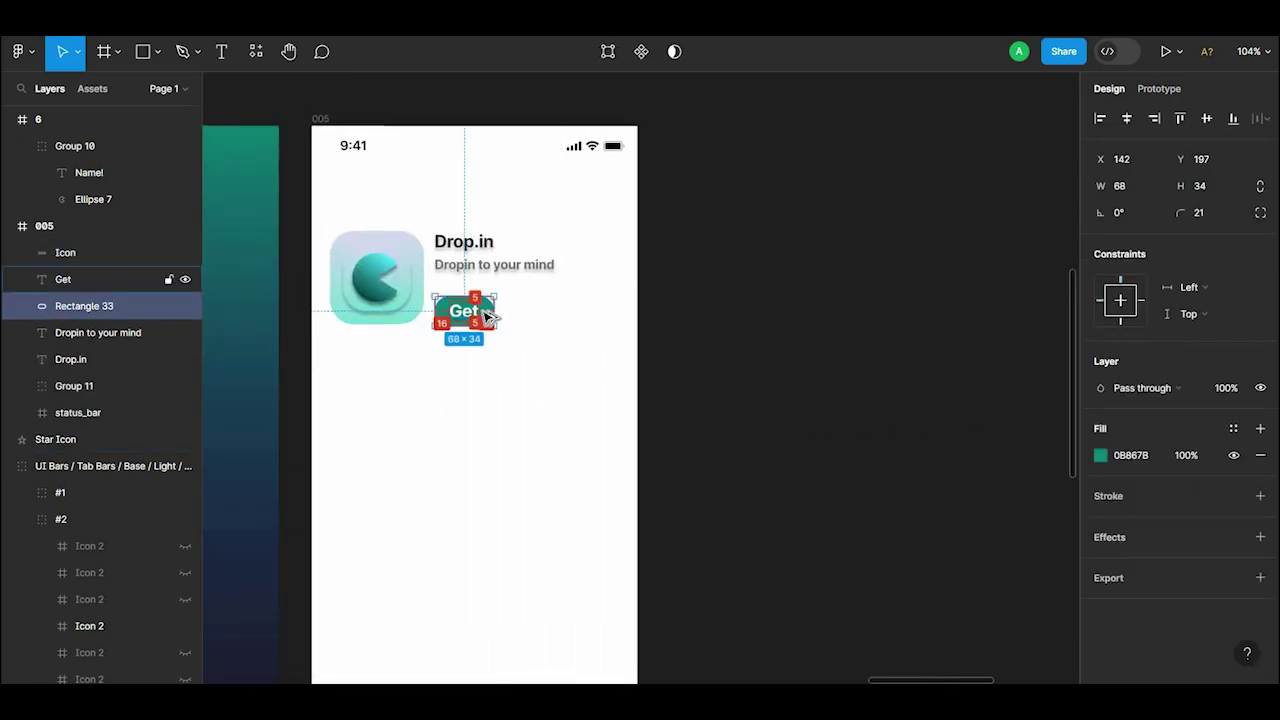
left_click_drag(488, 315, 574, 316)
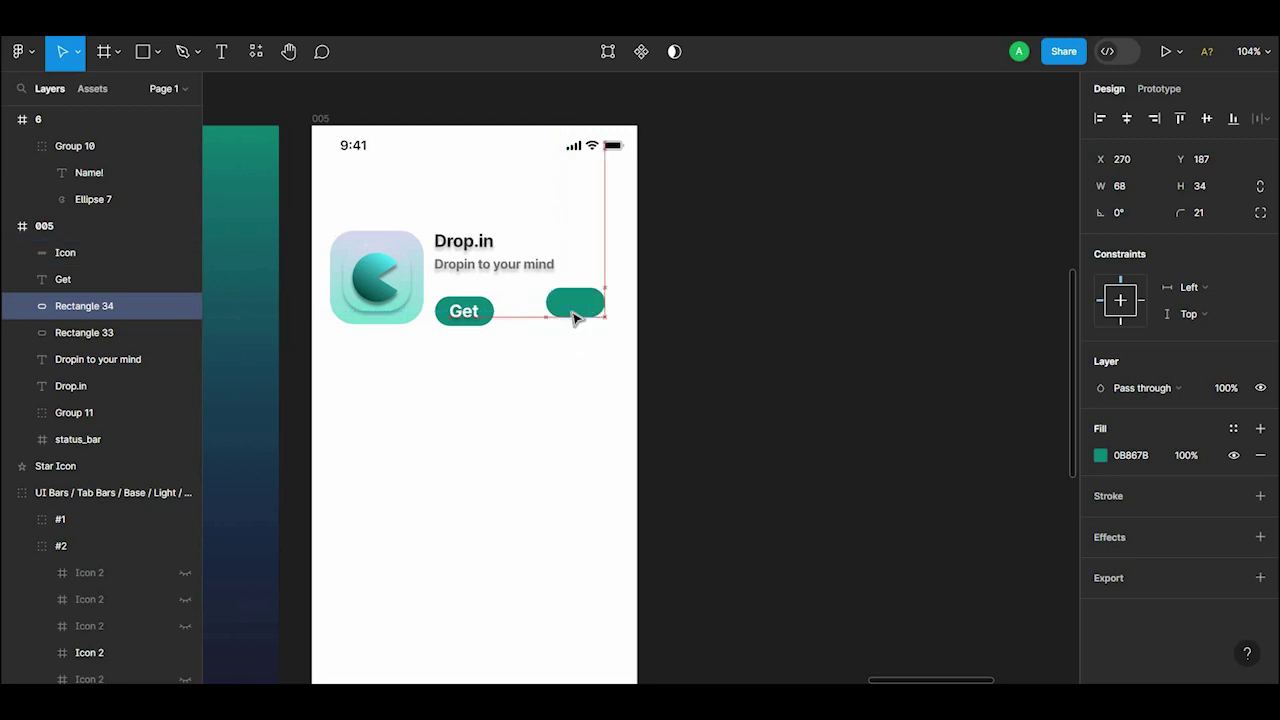
scroll(574, 316, "up", 3)
mouse_move(574, 316)
left_mouse_down()
mouse_move(574, 293)
mouse_move(543, 323)
mouse_move(586, 323)
left_mouse_up()
Step: Group the dots icon with the small pill to form the ••• button
left_click(580, 330)
left_click(680, 278)
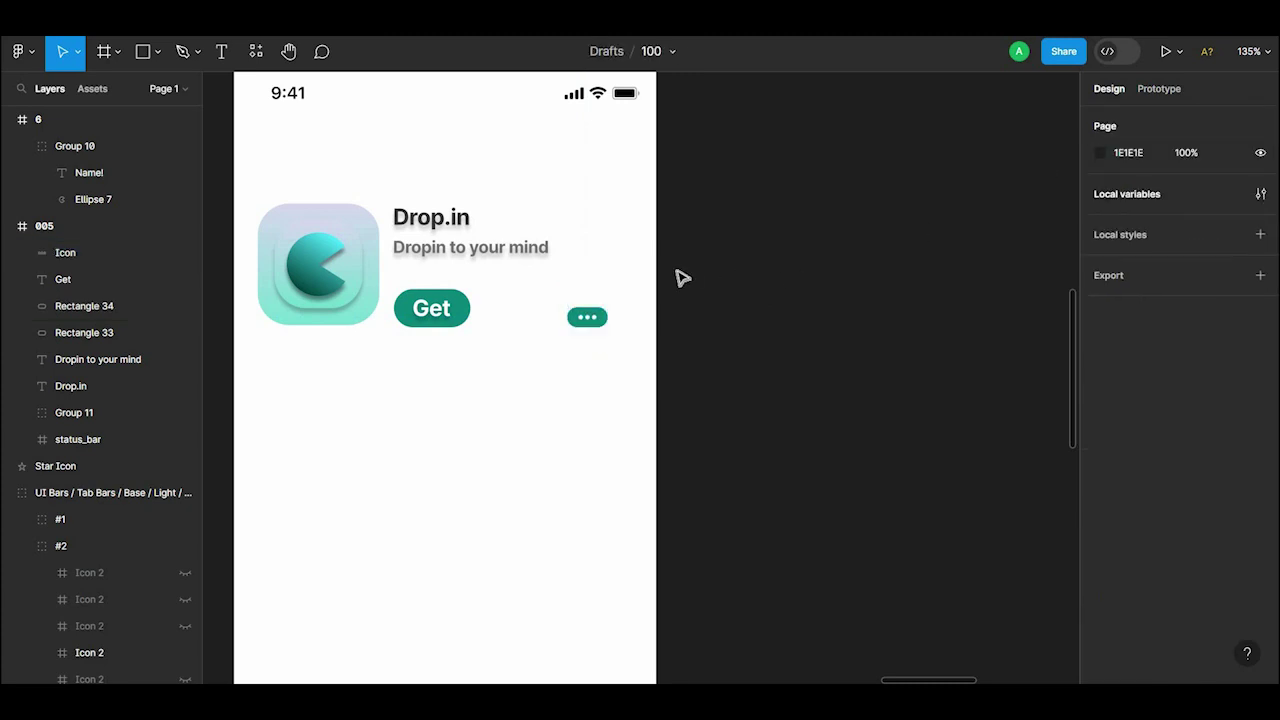
left_click_drag(680, 278, 557, 371)
key("ctrl+g")
left_click(468, 310)
left_click(520, 345)
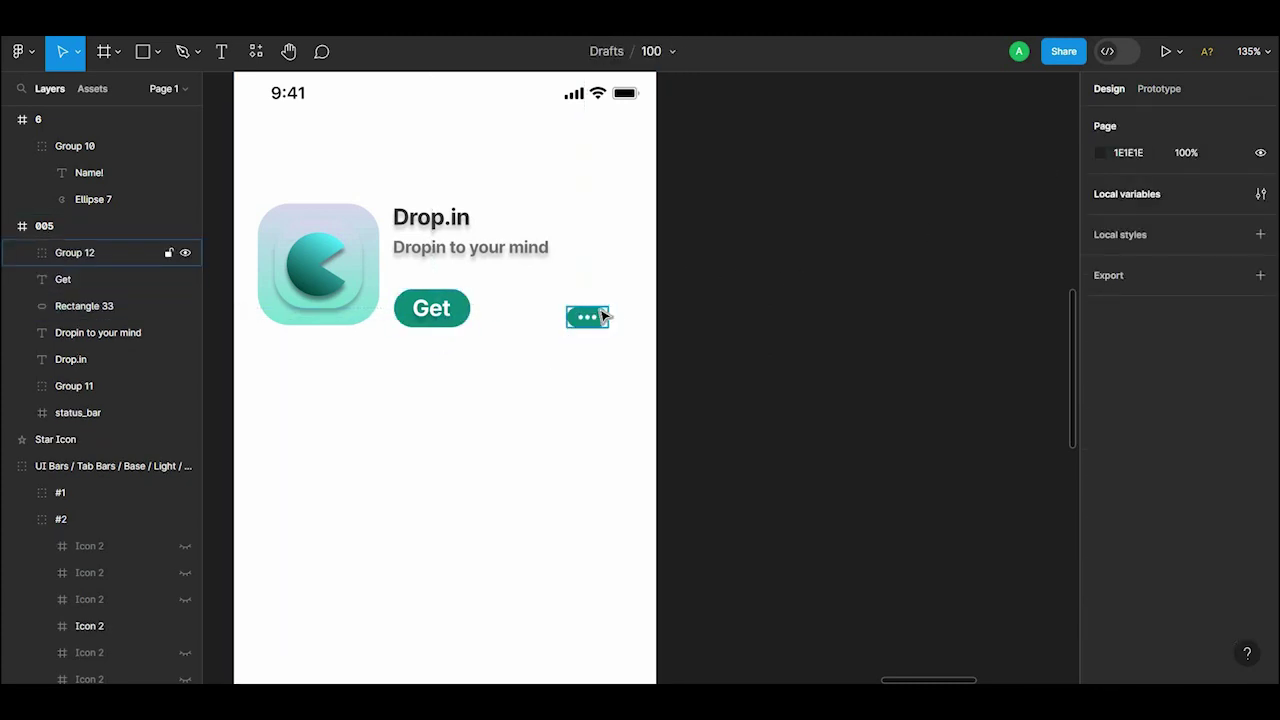
left_click(604, 317)
left_click(431, 308, "shift")
left_click(757, 257)
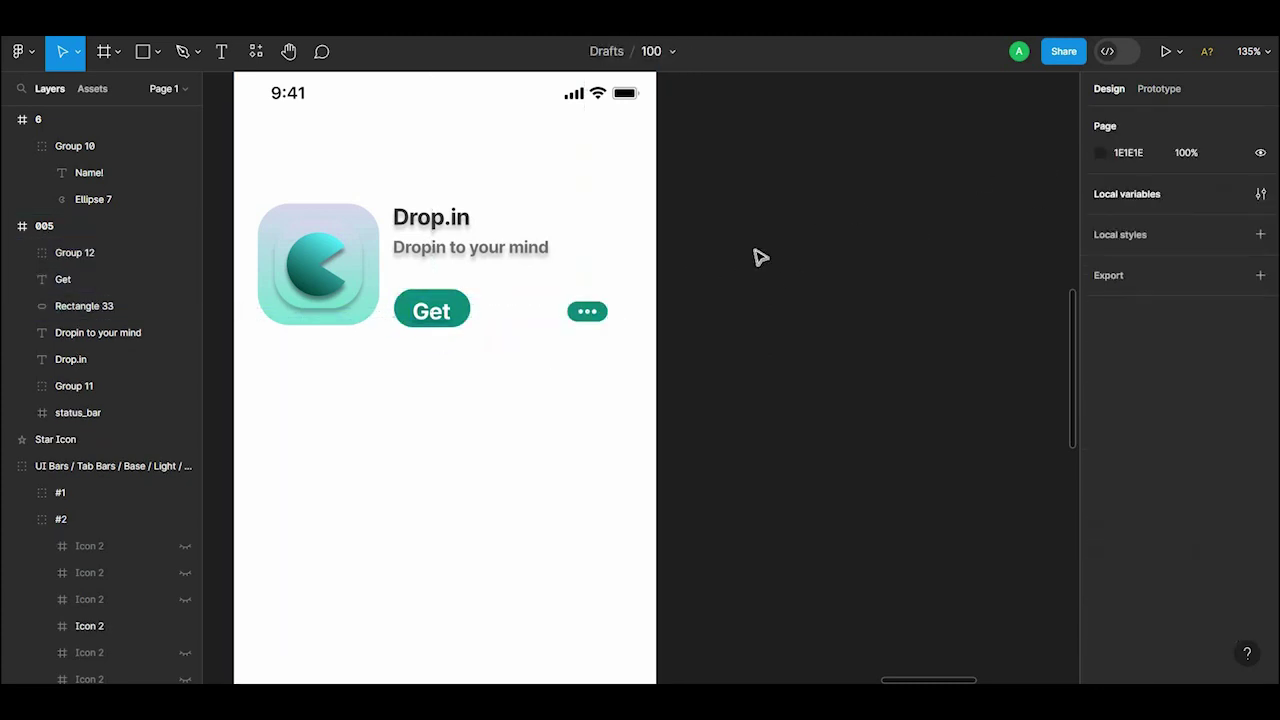
key("ctrl+z")
Step: Group the Get label with its rectangle, and wrap the ••• pill in its own group
left_click(414, 323)
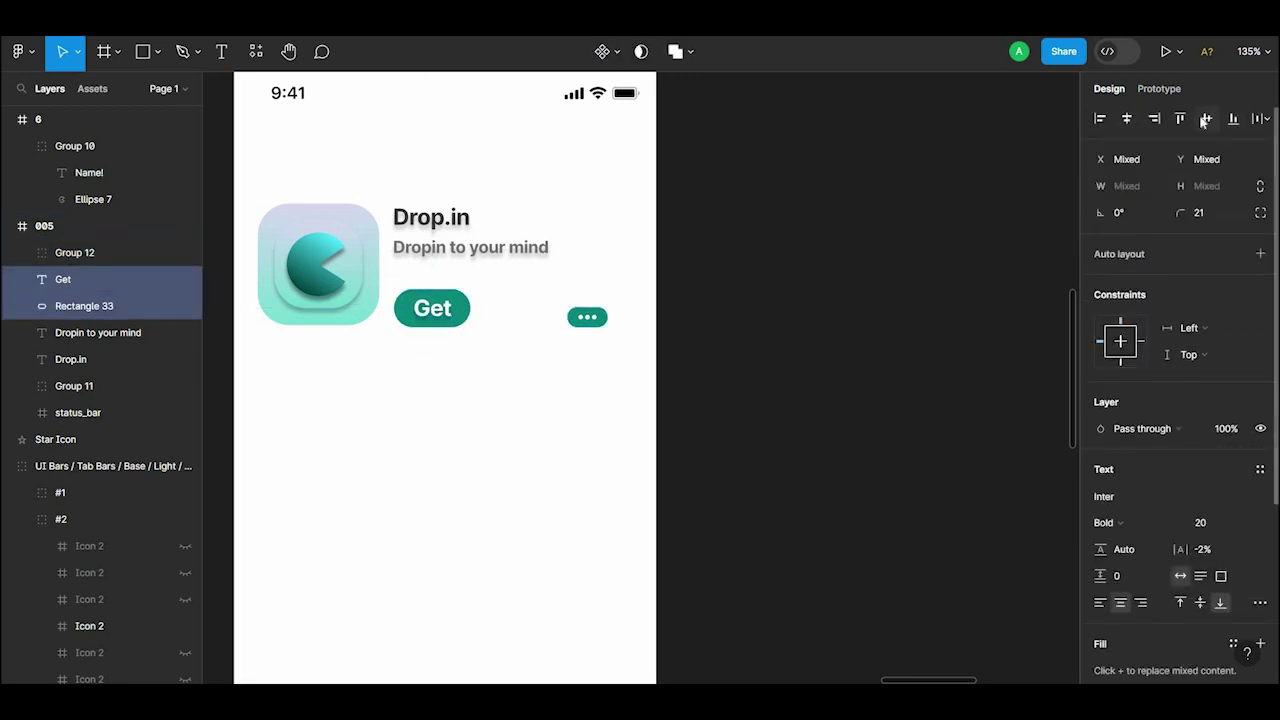
left_click(760, 250)
left_click(428, 318)
right_click(418, 350)
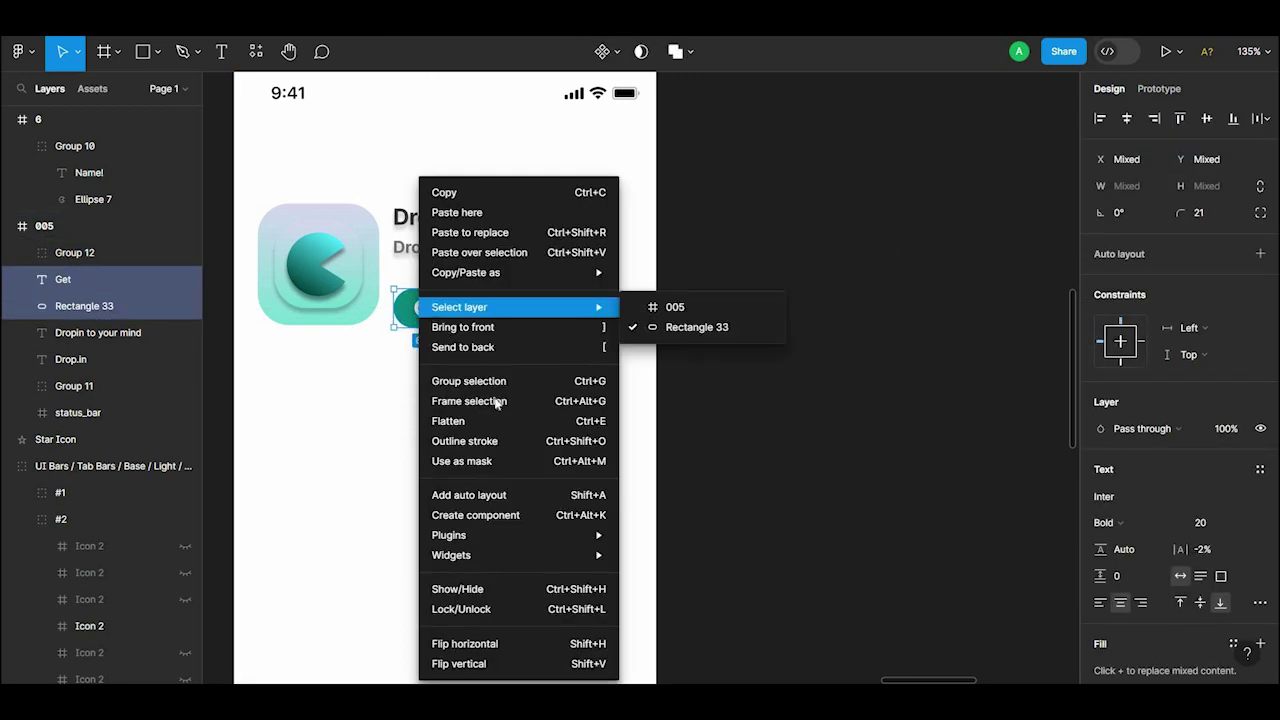
left_click(515, 380)
left_click(580, 317)
right_click(581, 317)
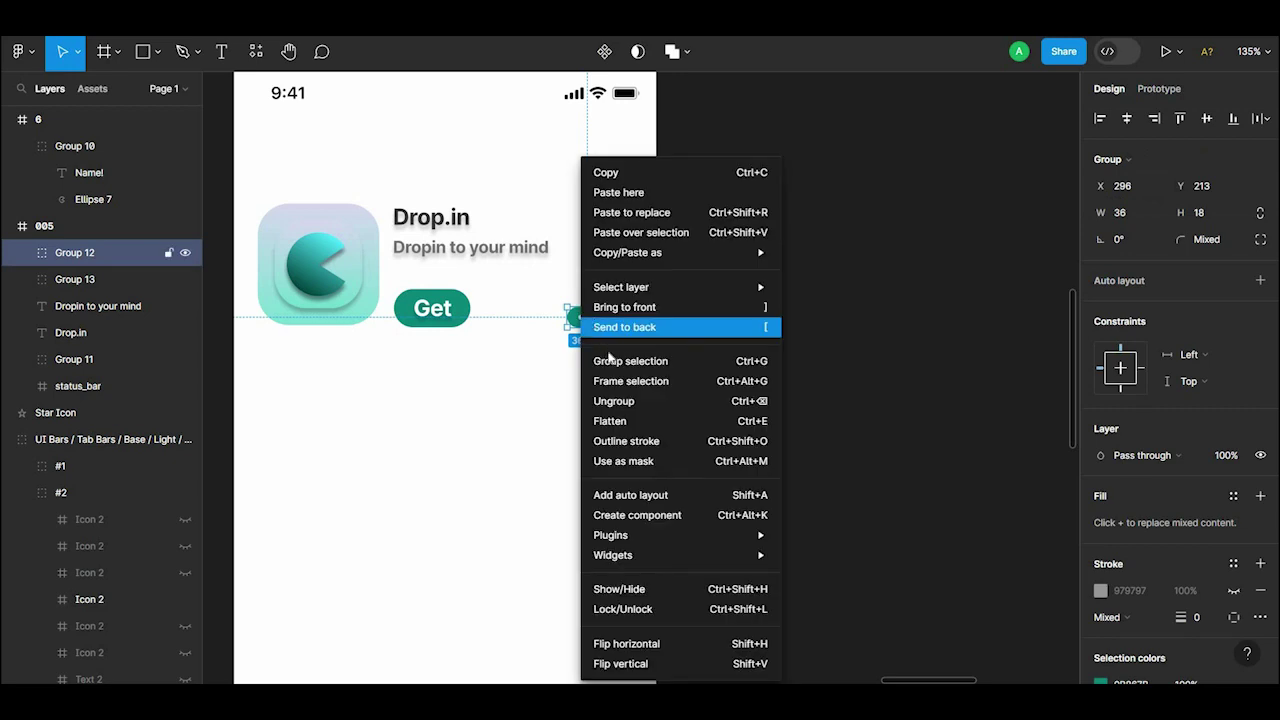
left_click(608, 360)
Step: Move the ••• button to the card's right edge, level with the Get button
left_click_drag(588, 320, 617, 312)
left_click(617, 370)
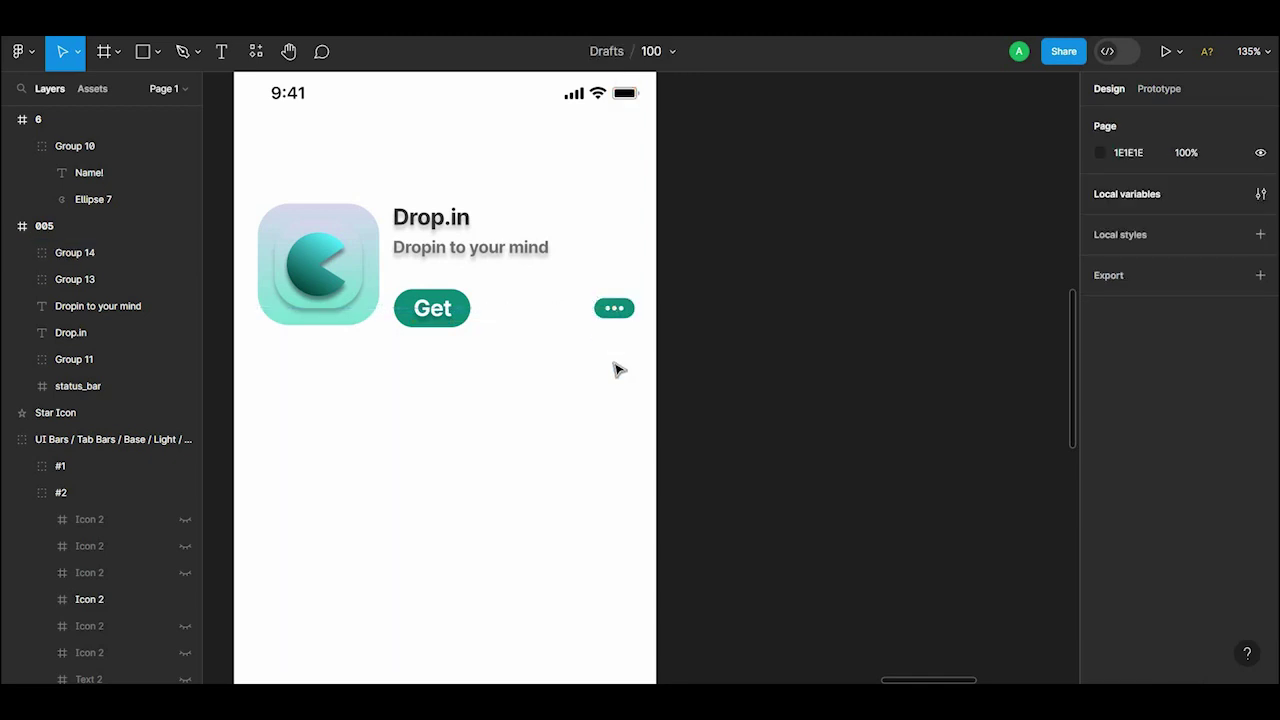
left_click(628, 311)
left_click(432, 308, "shift")
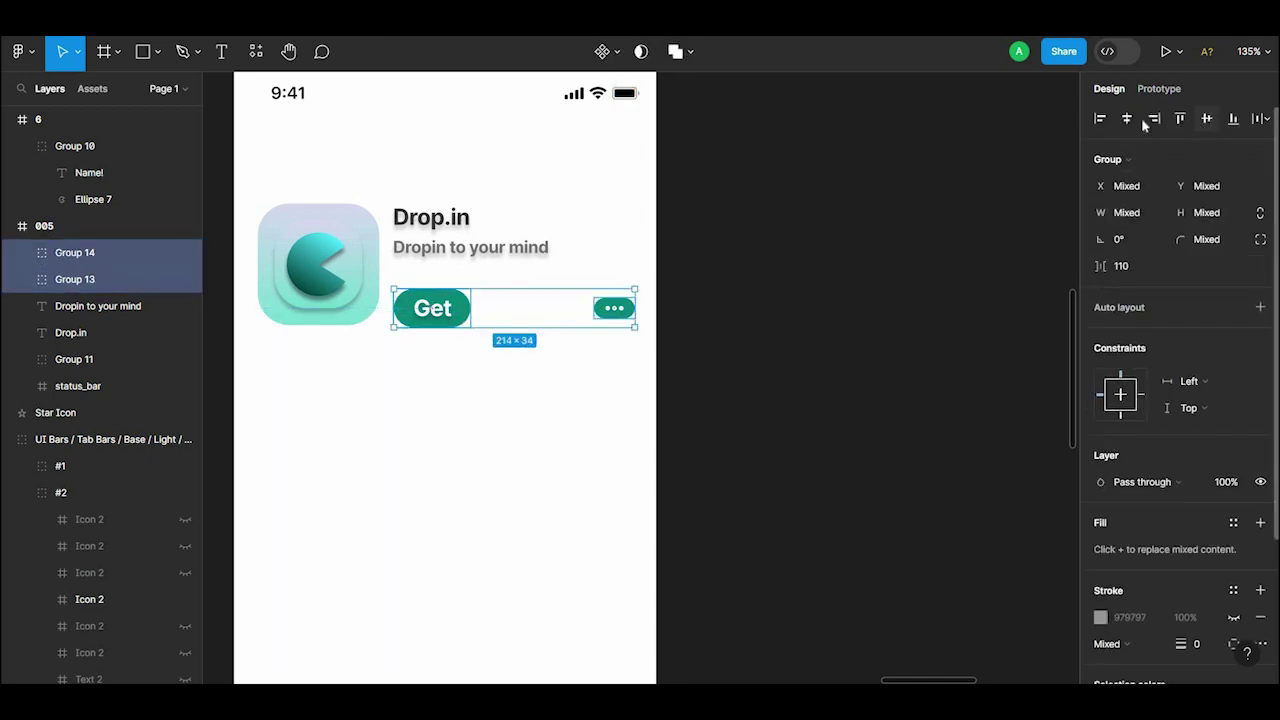
left_click(634, 337)
left_click(614, 312)
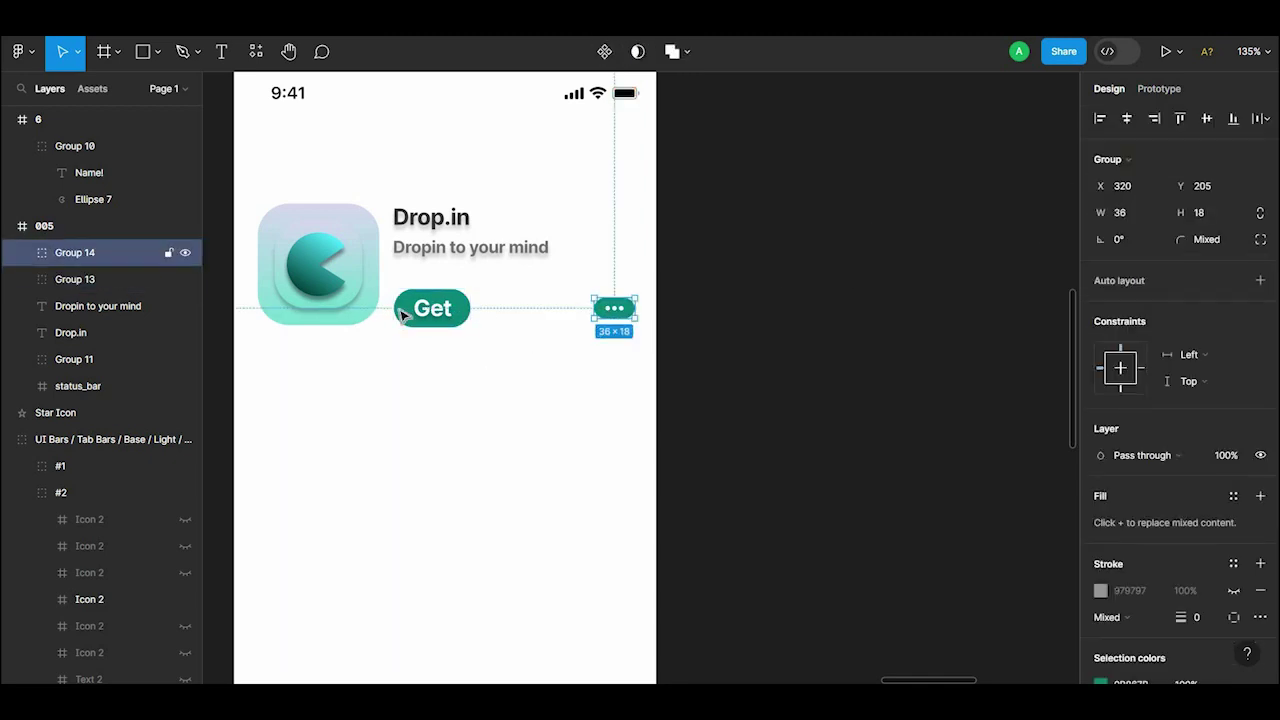
left_click(777, 370)
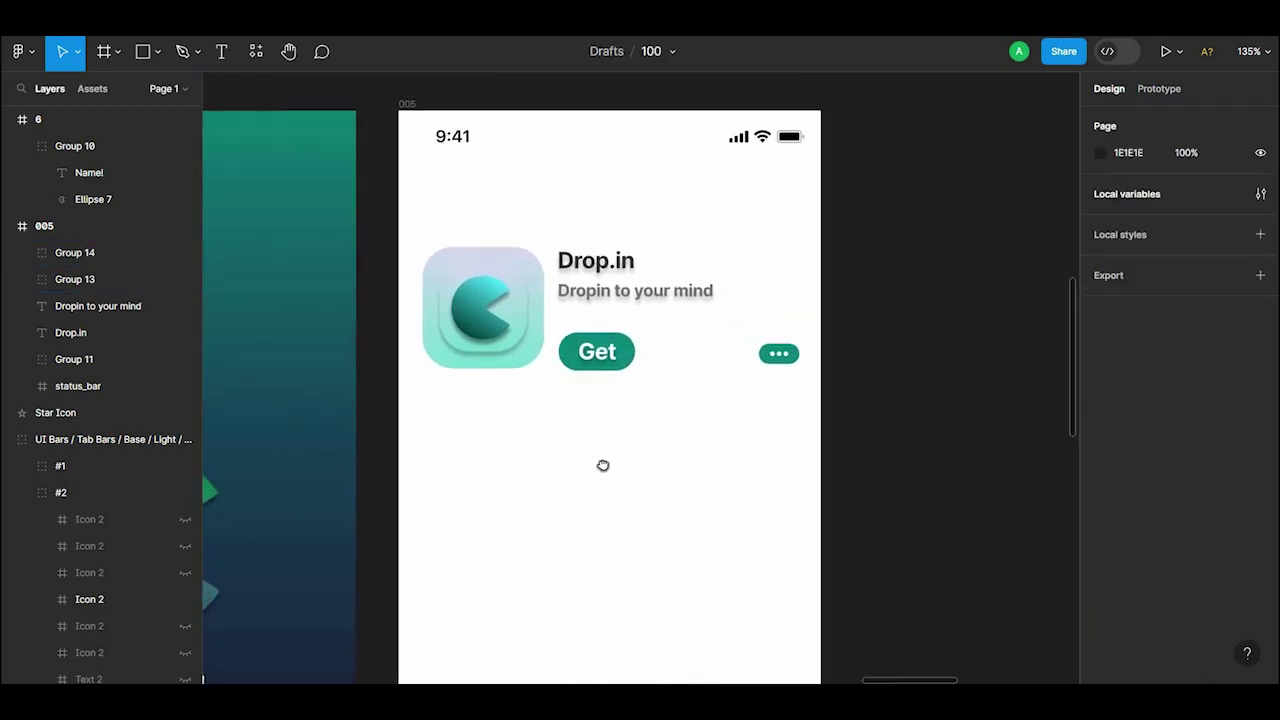
mouse_move(603, 454)
left_mouse_down()
mouse_move(377, 475)
mouse_move(663, 451)
left_mouse_up()
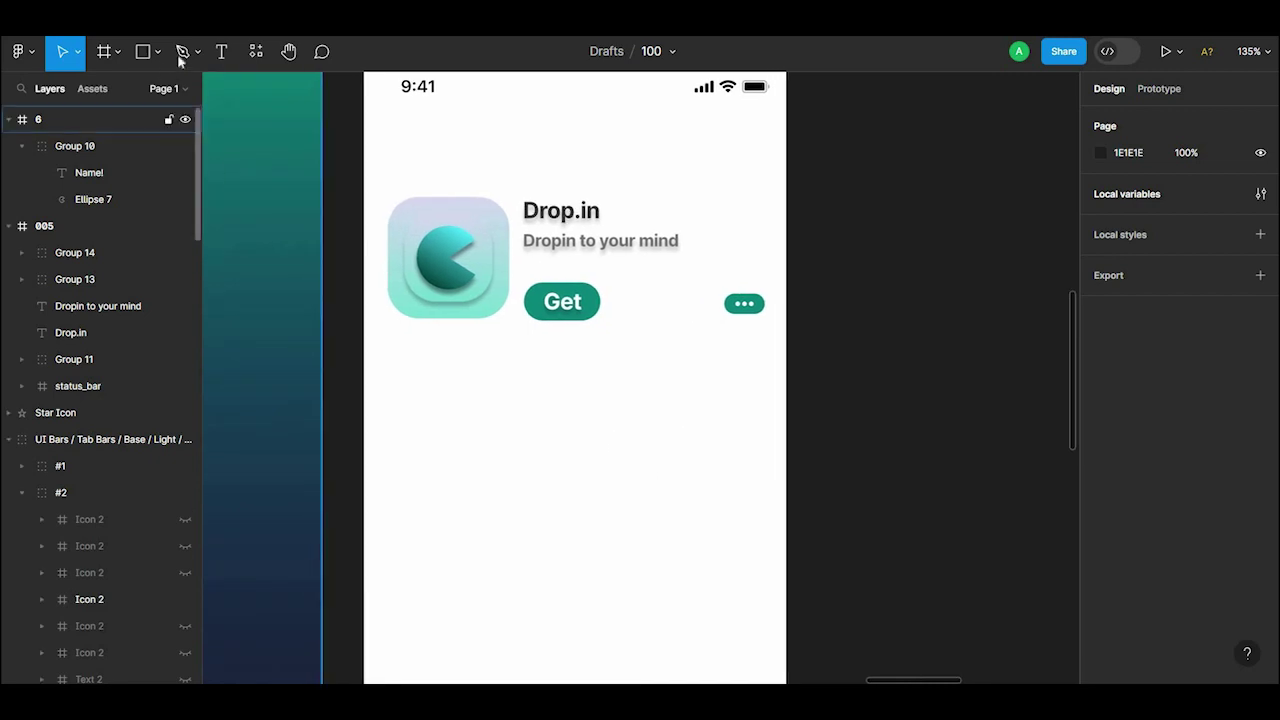
Step: Copy the 'Dropin to your mind' tagline, retype it as 5.0, and place it under the app icon
left_click(566, 246)
left_click_drag(566, 246, 578, 372)
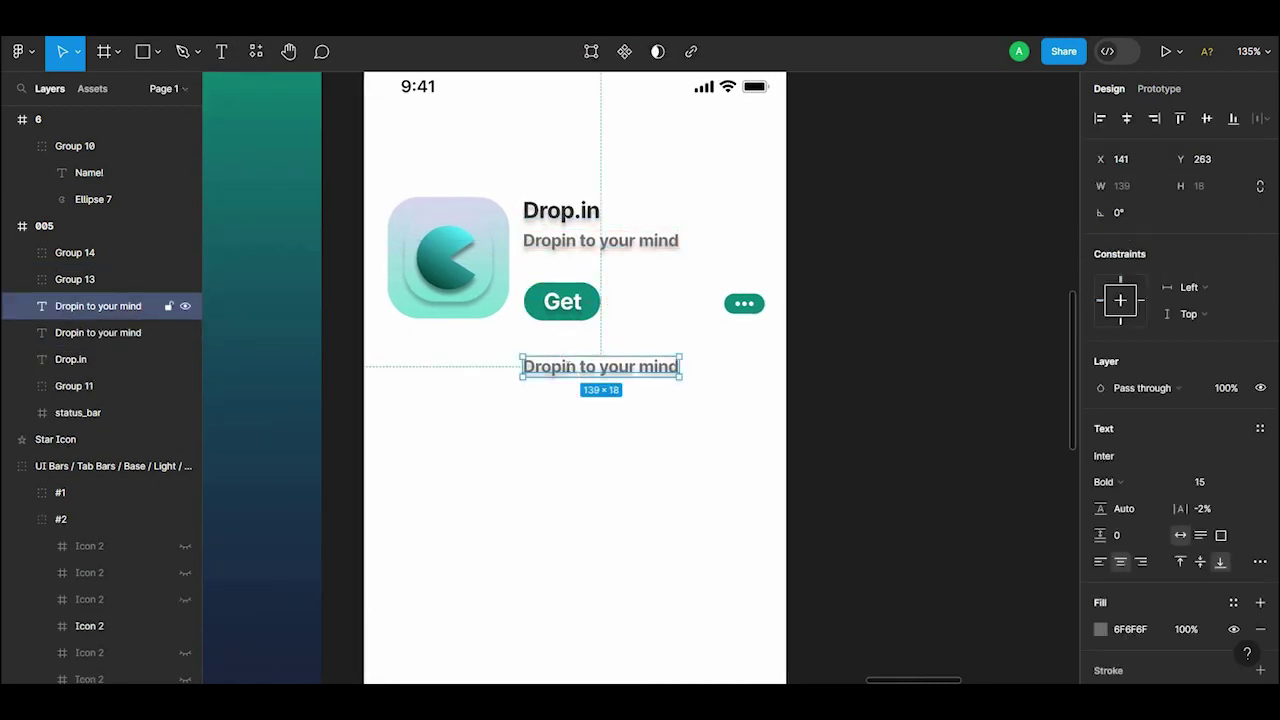
key("Return")
type("5.")
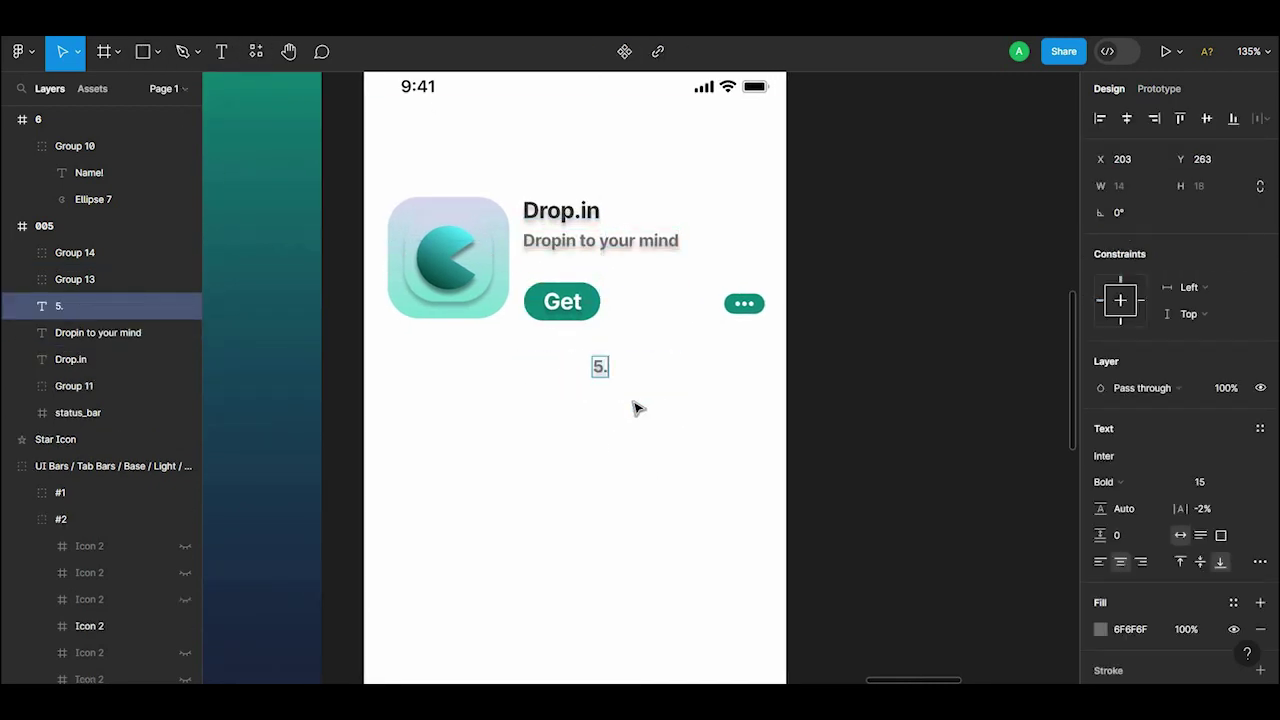
type("0")
key("Escape")
left_click_drag(604, 372, 548, 372)
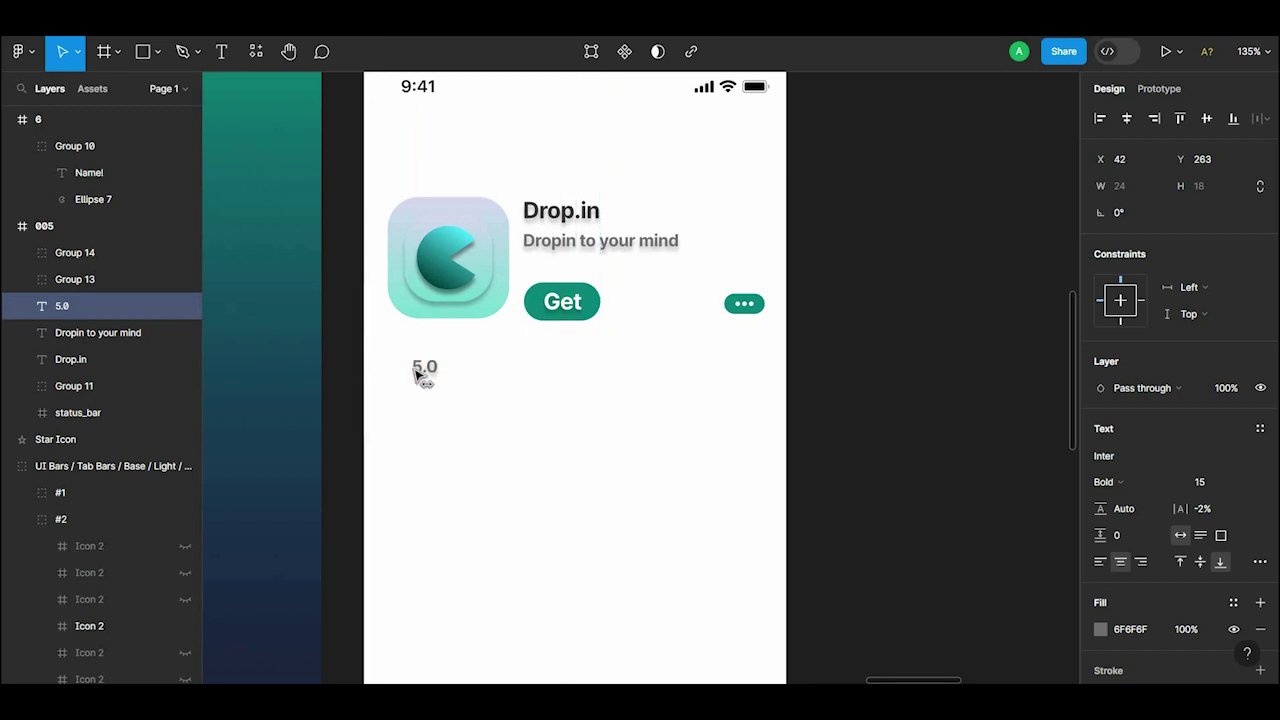
left_click(434, 397)
scroll(626, 420, "down", 3)
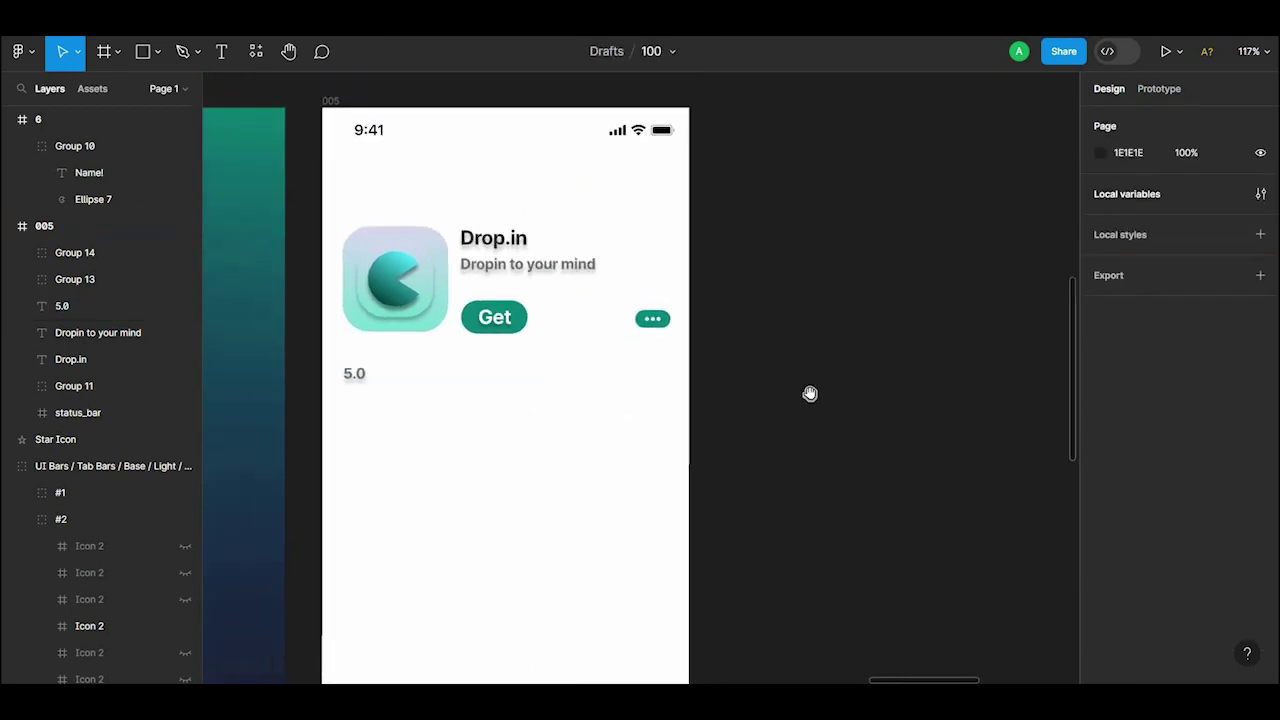
scroll(811, 394, "right", 5)
left_click(135, 440)
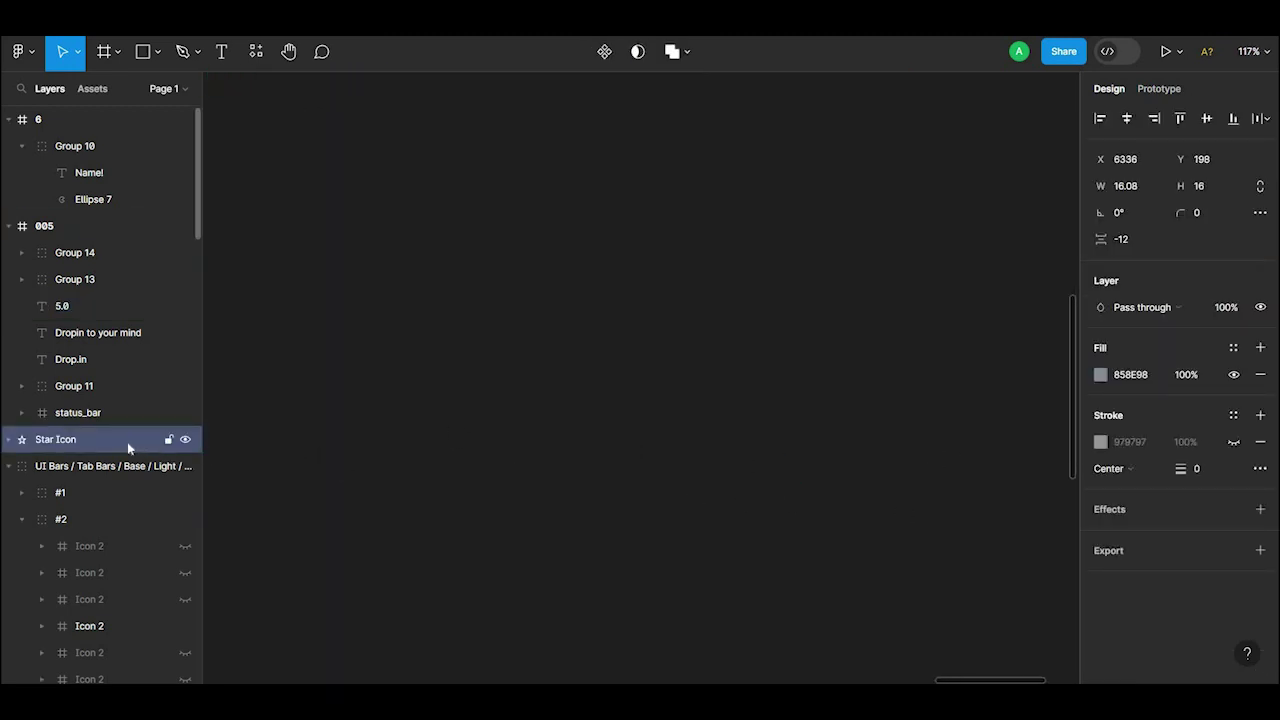
Step: Place the Star Icon beside 5.0 and duplicate it into five evenly spaced stars
key("shift+2")
left_click_drag(274, 389, 600, 380)
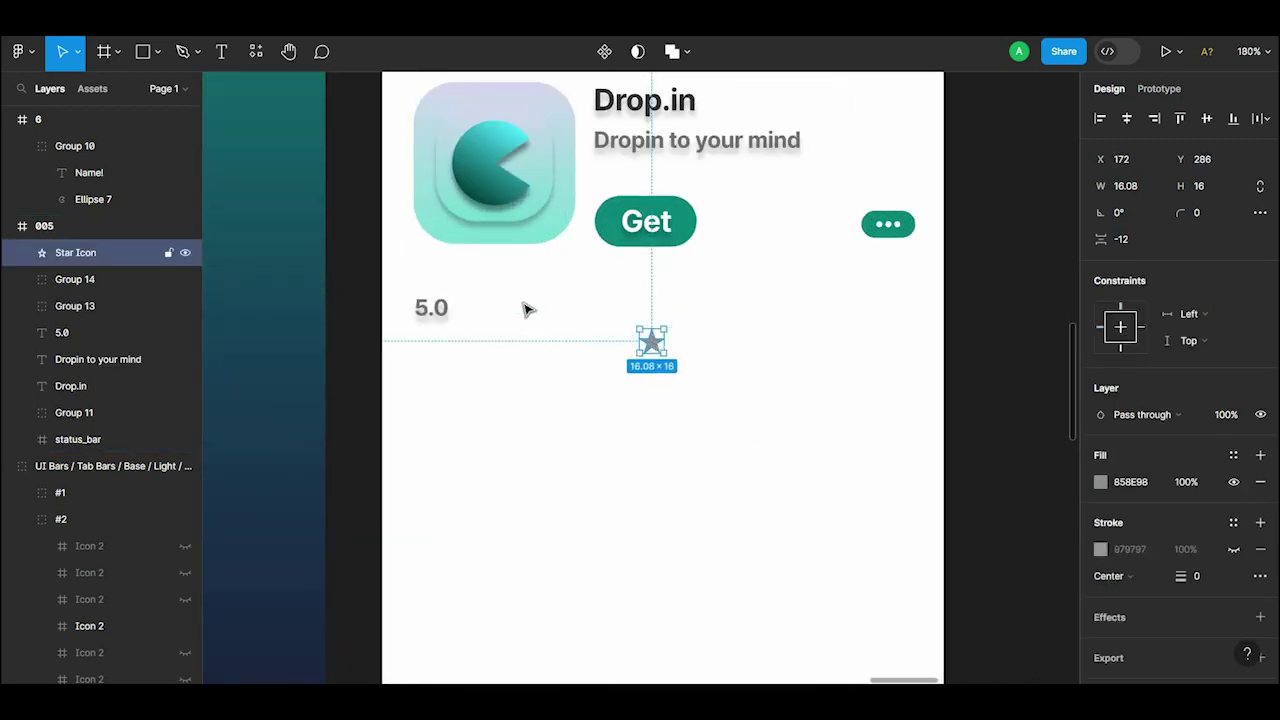
mouse_move(528, 309)
left_mouse_down()
mouse_move(484, 312)
mouse_move(473, 342)
mouse_move(479, 312)
mouse_move(524, 313)
left_mouse_up()
key("ctrl+d")
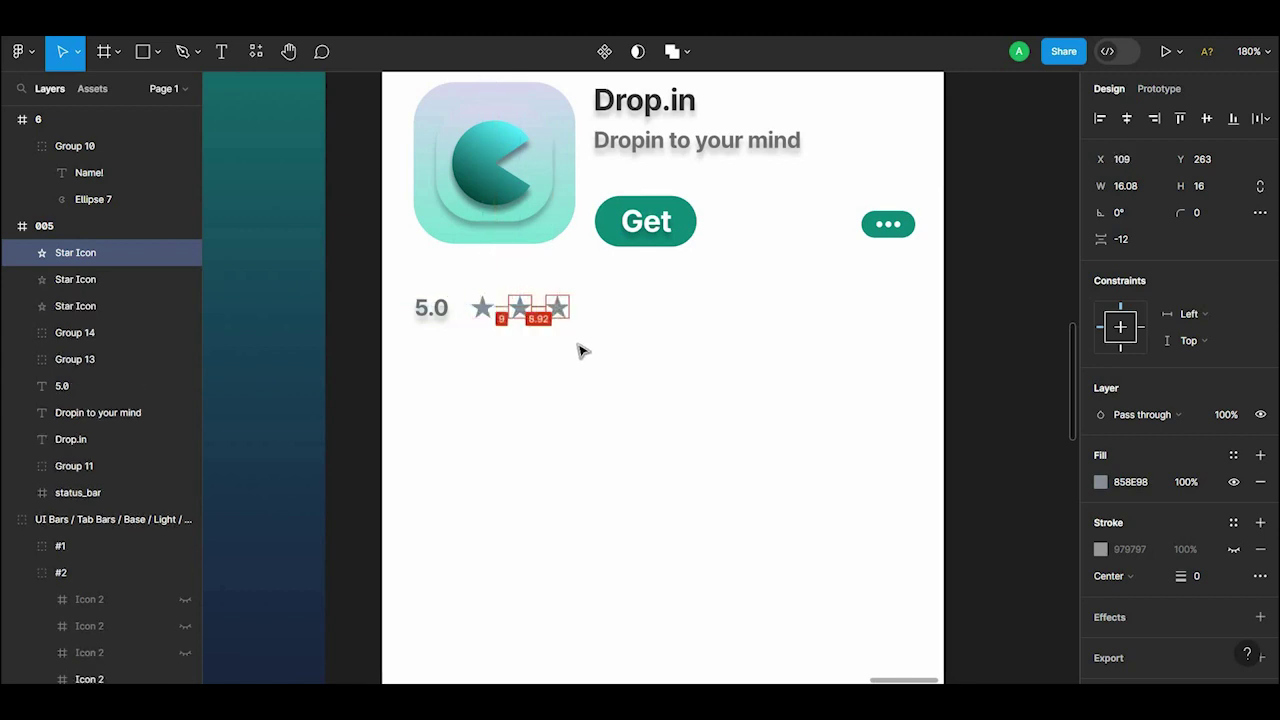
mouse_move(592, 358)
left_mouse_down()
mouse_move(506, 322)
mouse_move(622, 313)
left_mouse_up()
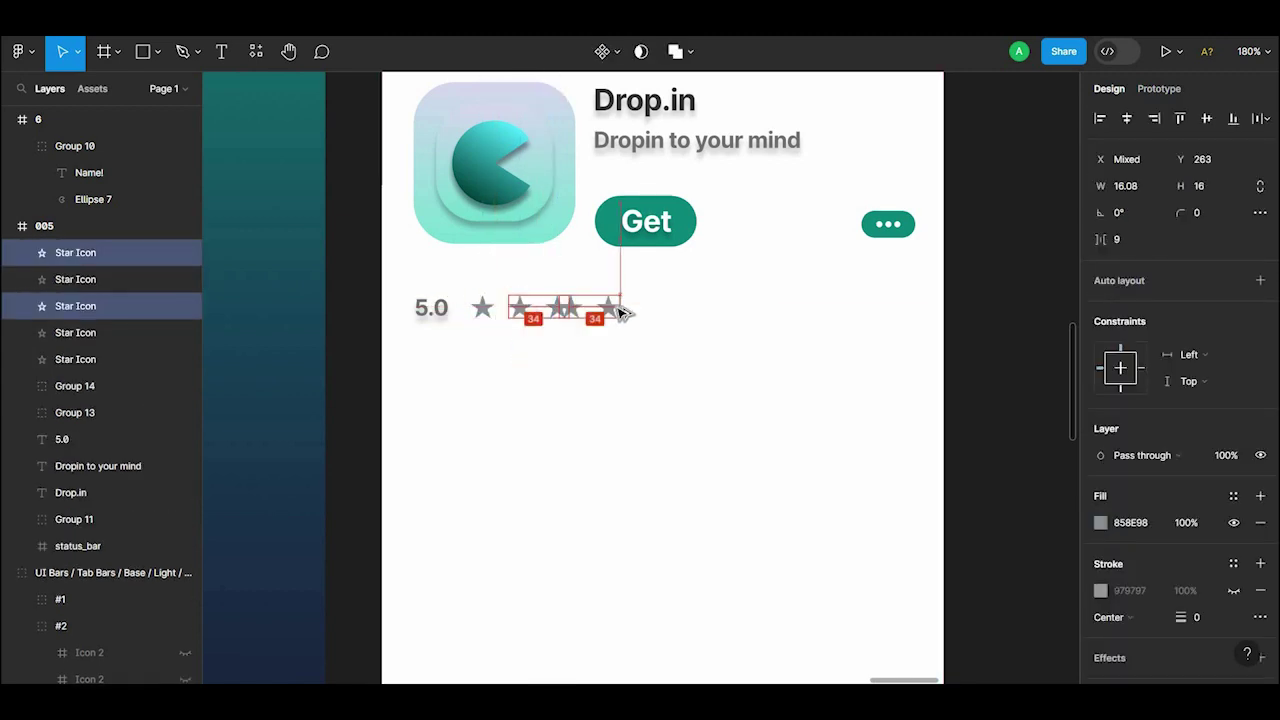
left_click(674, 354)
left_click_drag(464, 292, 640, 318)
scroll(637, 318, "up", 3)
scroll(640, 314, "up", 2)
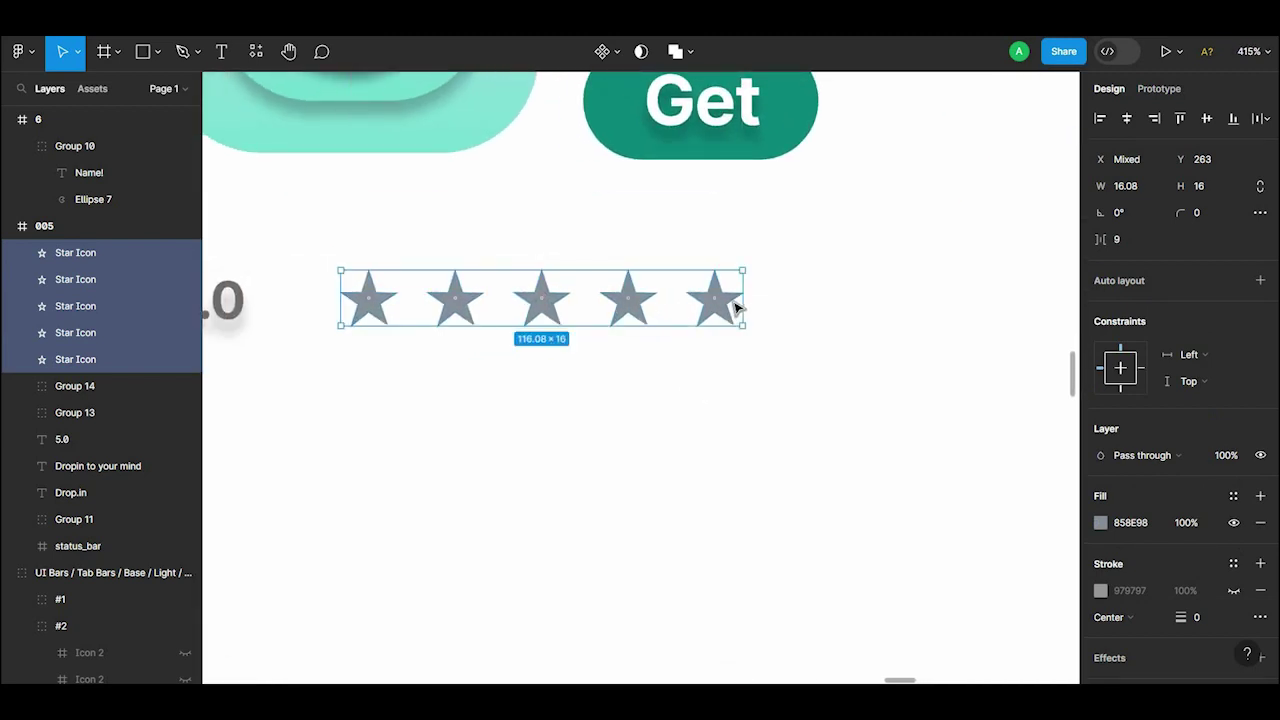
scroll(735, 308, "up", 2)
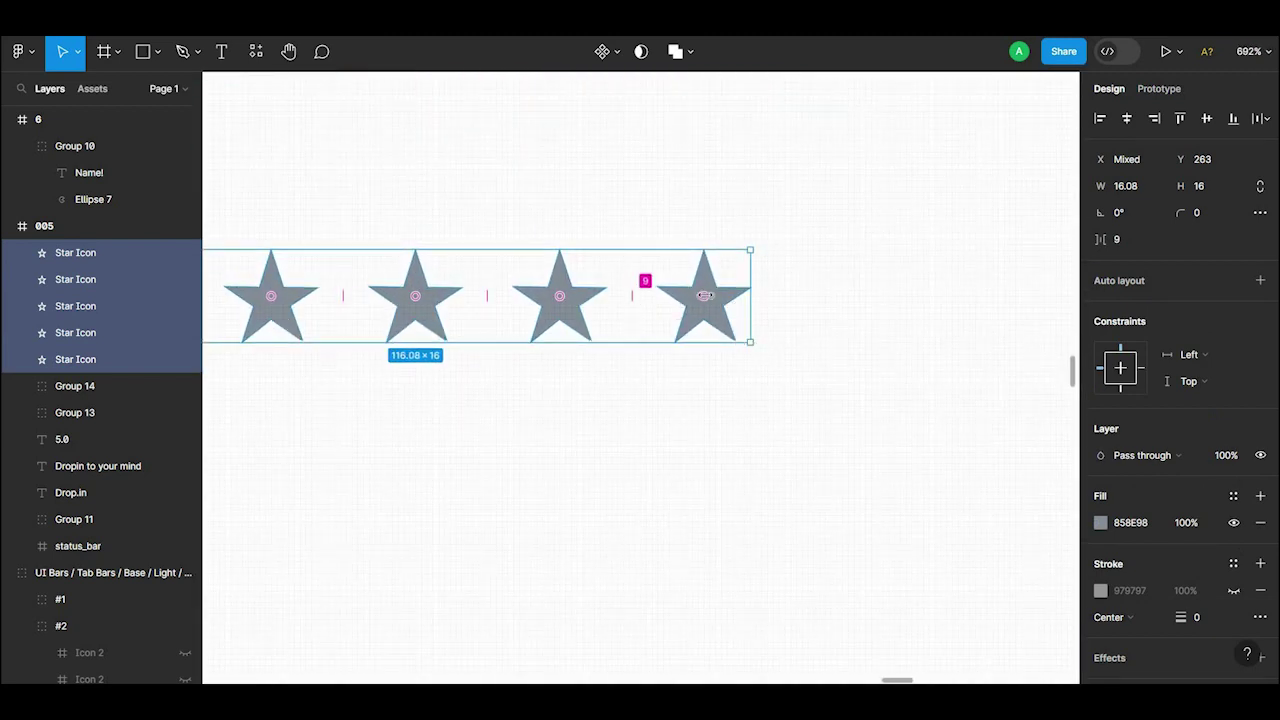
scroll(711, 434, "down", 5)
Step: Move the five stars next to 5.0 and group them with the text
left_click(764, 436)
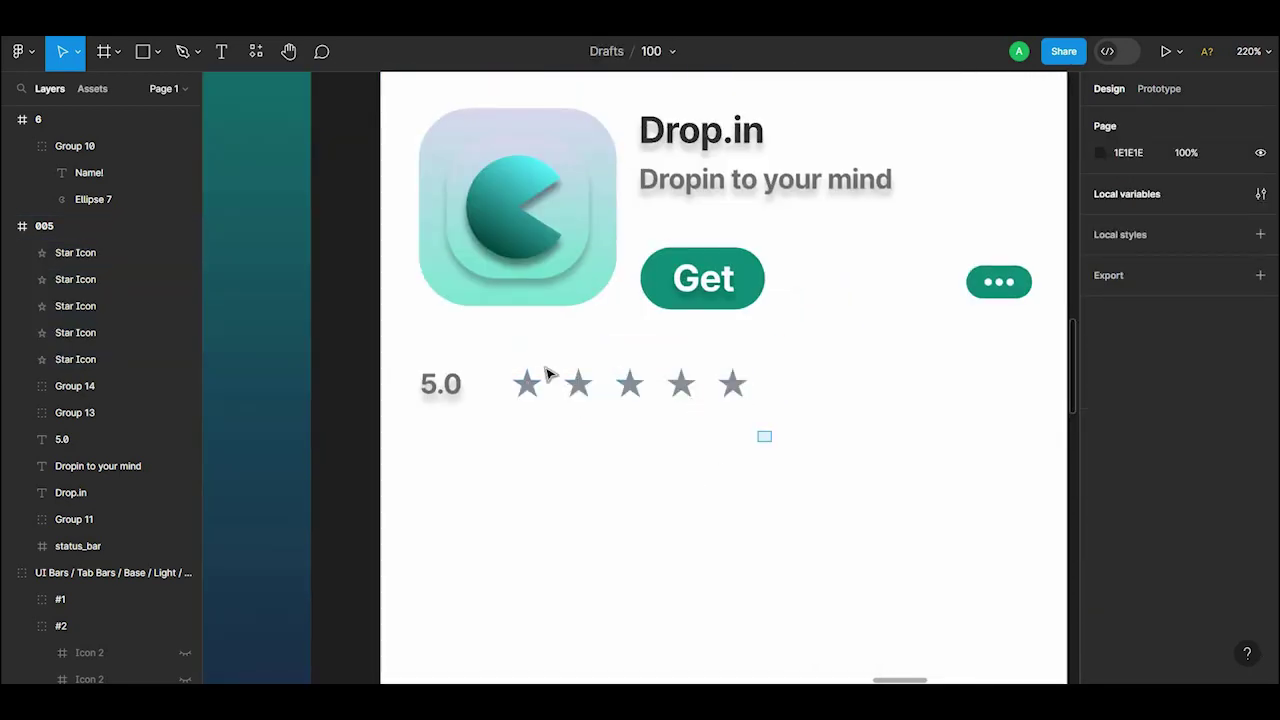
left_click_drag(547, 374, 494, 378)
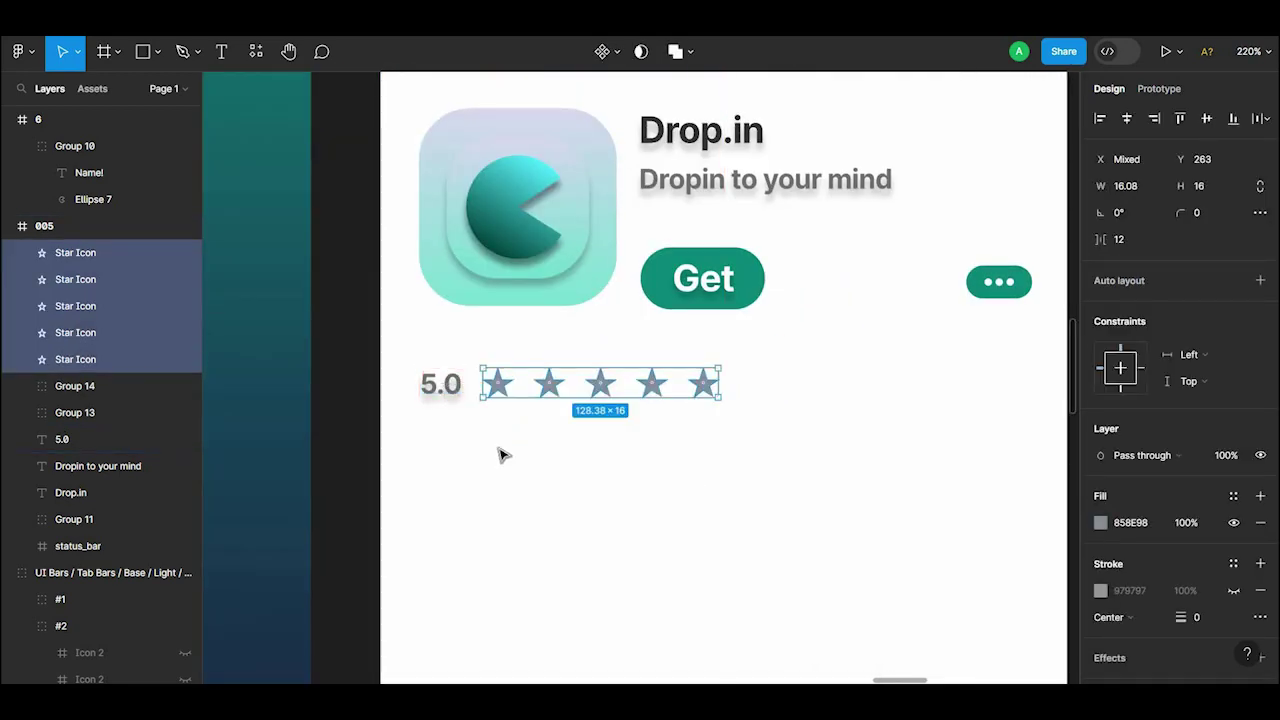
left_click(497, 383)
left_click(497, 383)
left_click(770, 378)
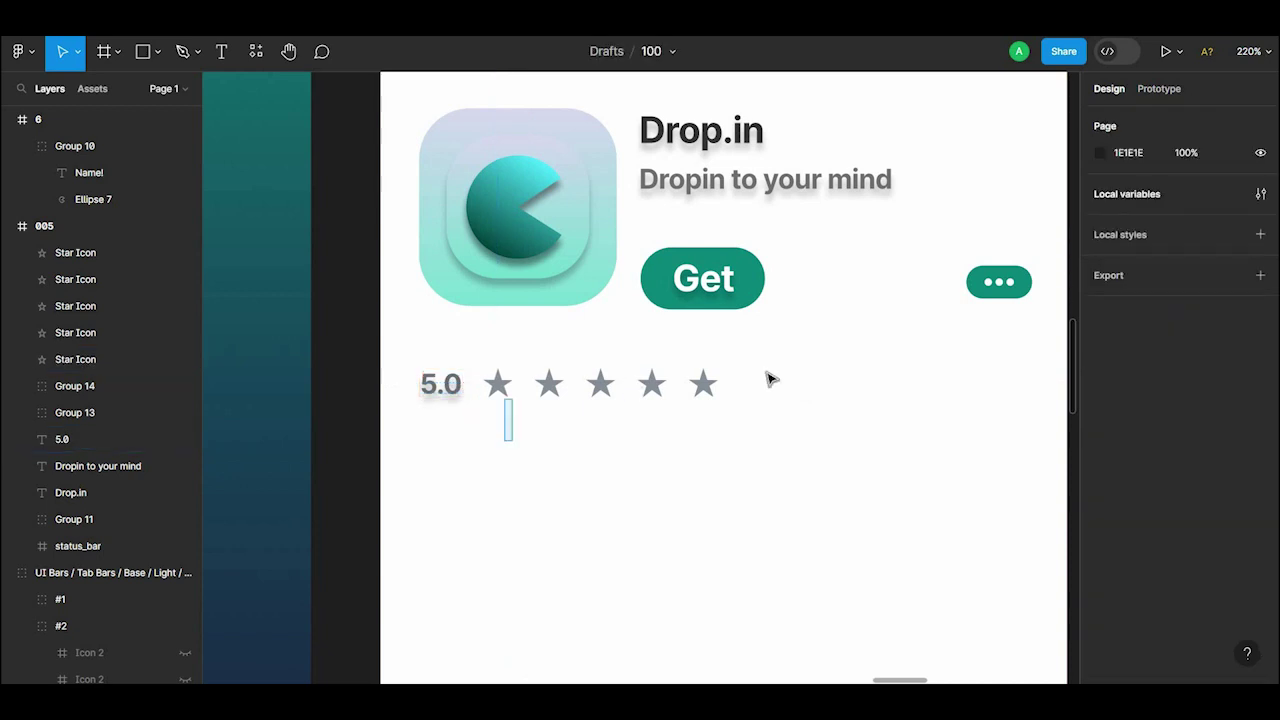
mouse_move(770, 378)
left_mouse_down()
mouse_move(425, 425)
mouse_move(800, 375)
left_mouse_up()
left_click(428, 431)
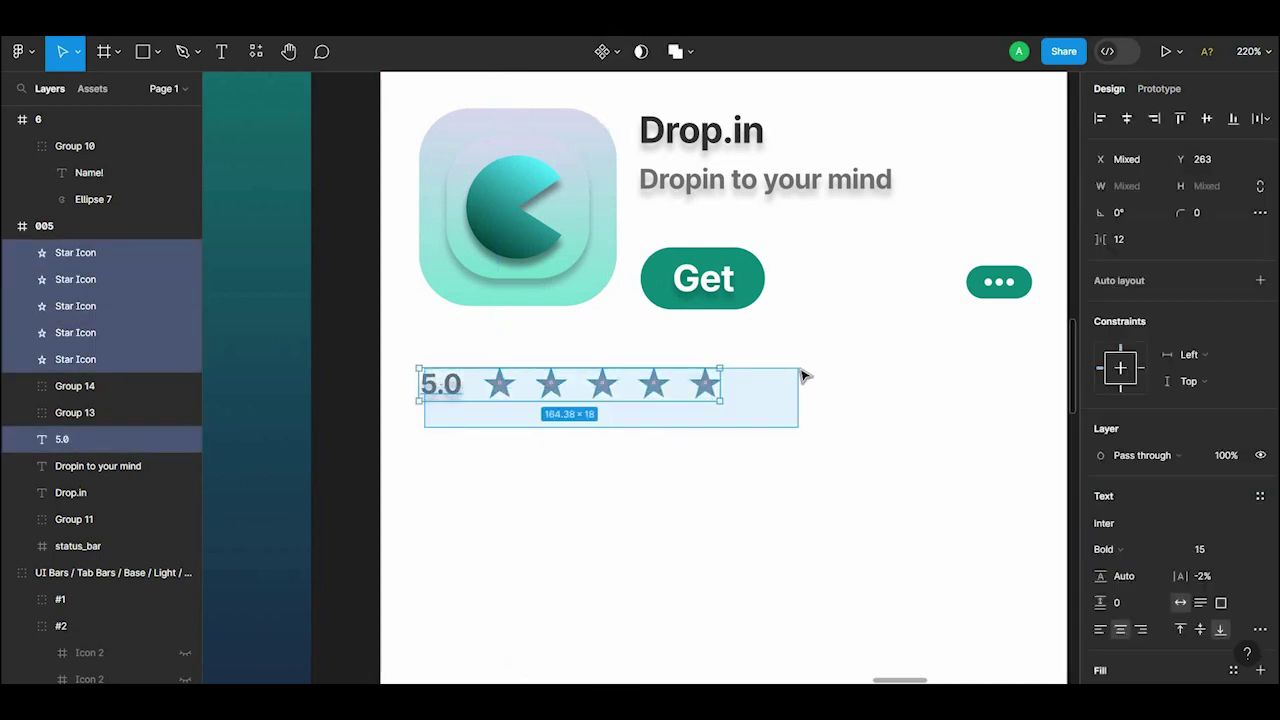
key("ctrl+g")
Step: Colour the 5.0 text grey, trying 8F8F8F and then sampling the star grey
scroll(760, 406, "down", 2)
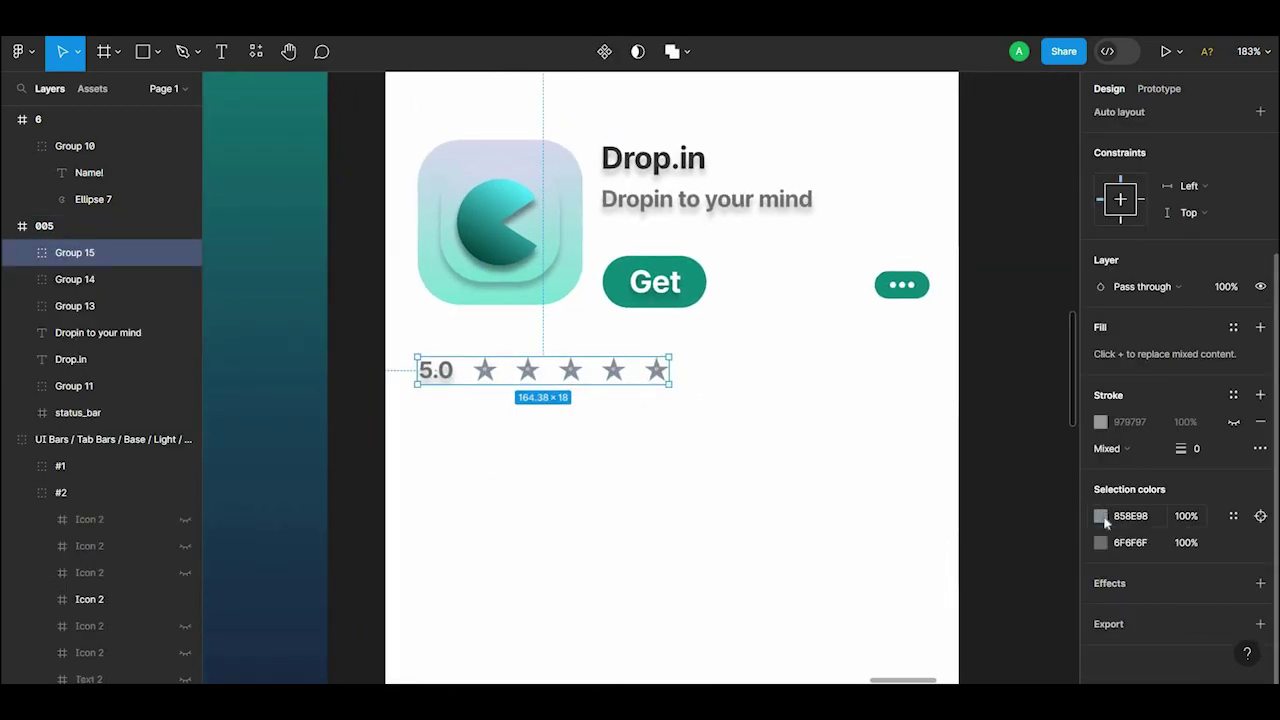
left_click(1101, 542)
type("8F8F8F")
key("Return")
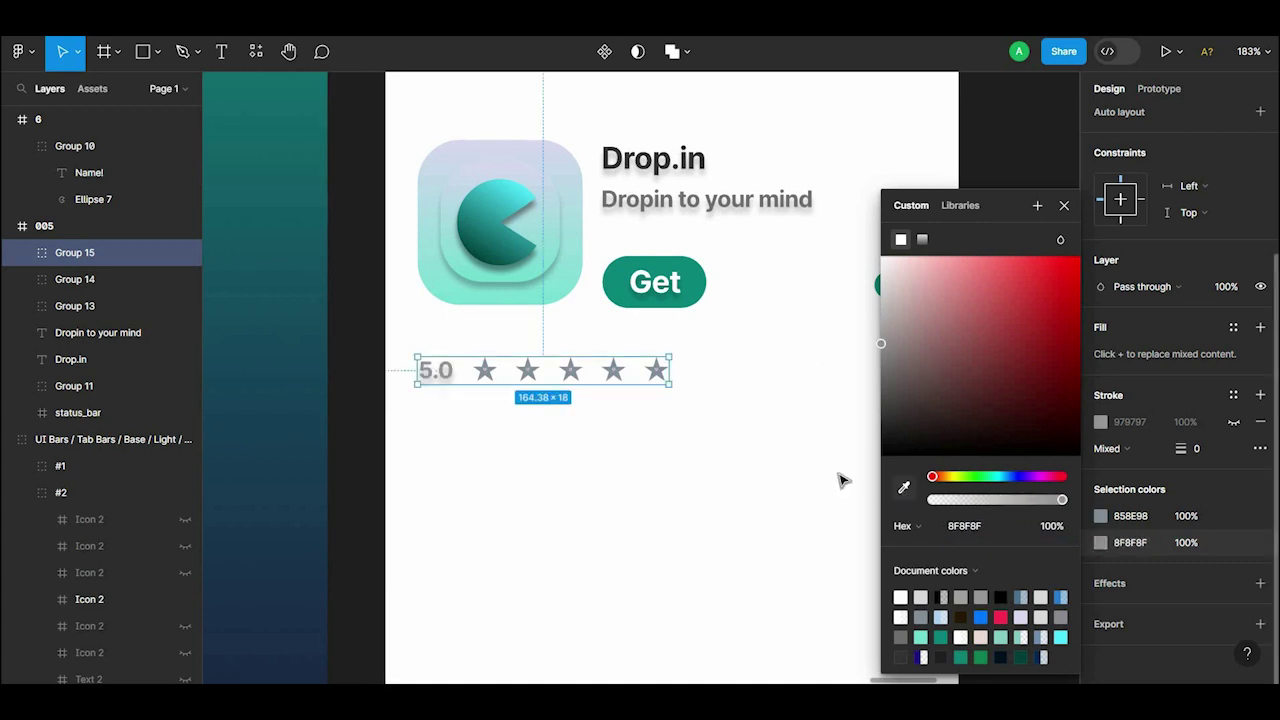
left_click(903, 487)
left_click(657, 368)
left_click(677, 451)
left_click(660, 372)
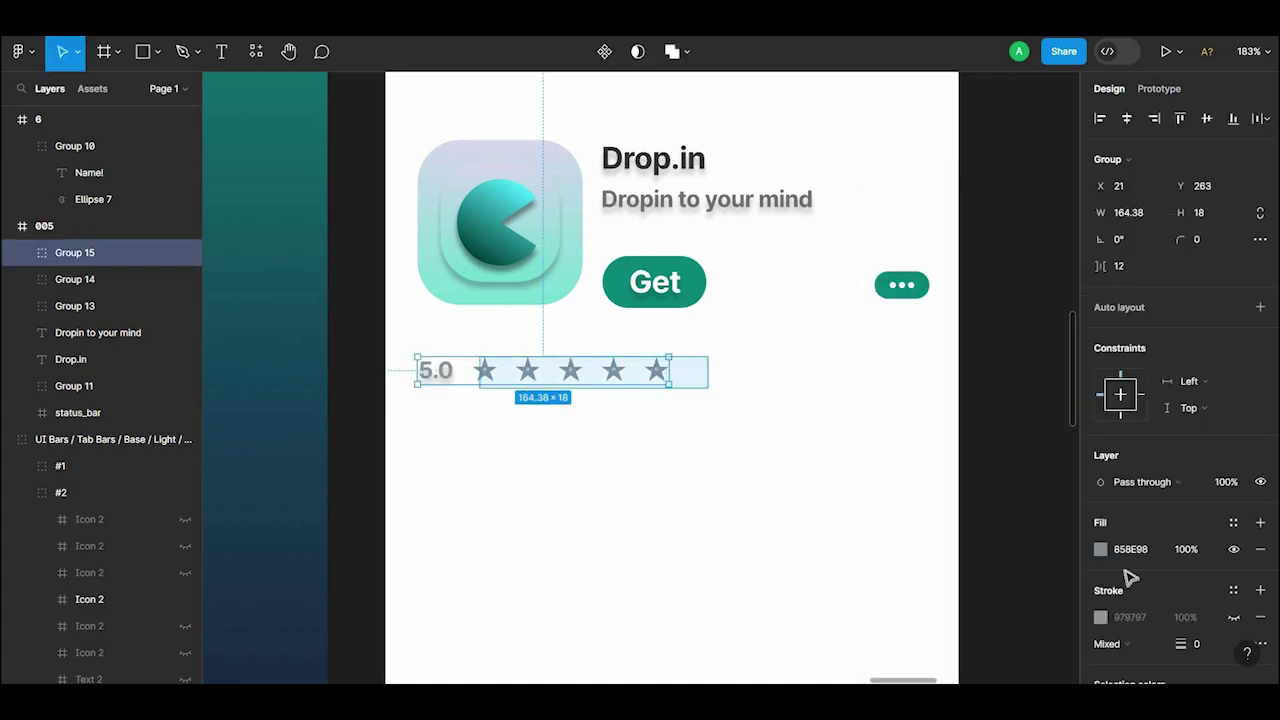
scroll(1250, 637, "down", 2)
left_click(737, 509)
scroll(737, 509, "down", 1)
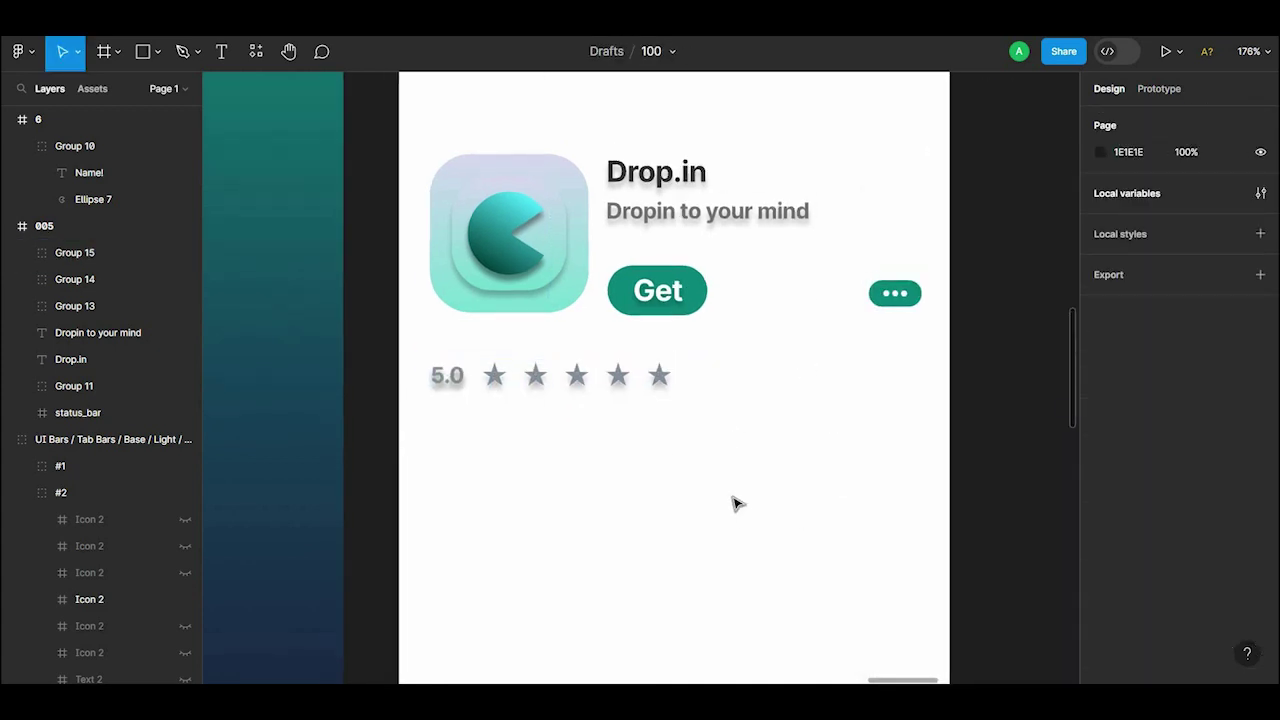
key("ctrl+z")
Step: Pan around the 005 screen, reselecting the rating row and the Get button
key("Escape")
scroll(737, 503, "down", 1)
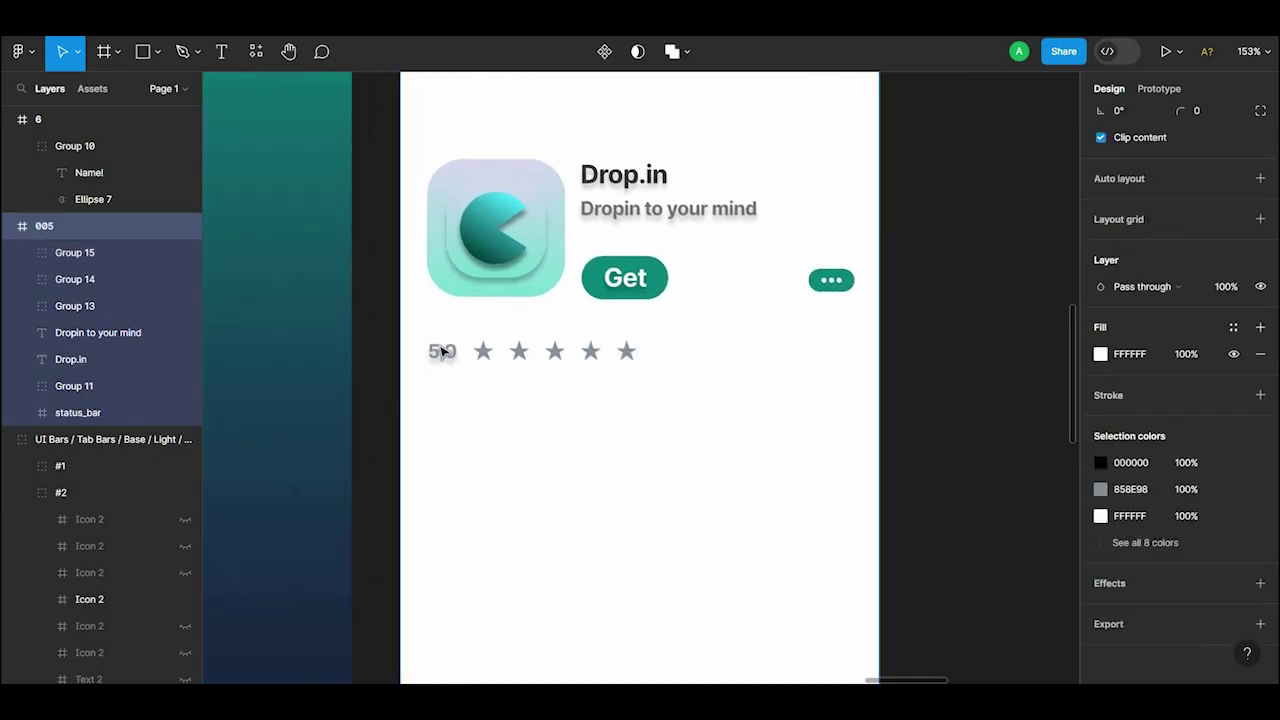
scroll(731, 506, "right", 3)
scroll(700, 470, "left", 2)
scroll(665, 425, "left", 3)
left_click_drag(860, 477, 646, 426)
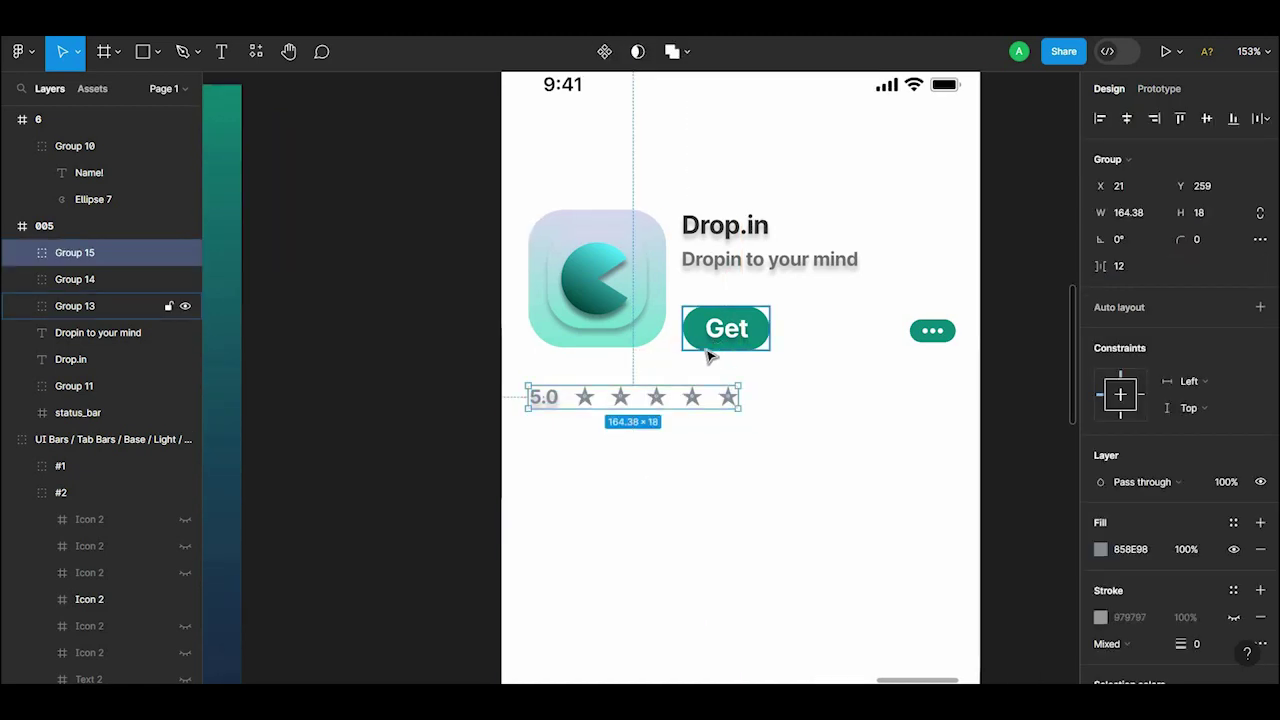
scroll(797, 409, "down", 2)
left_click(836, 437)
scroll(800, 420, "down", 2)
scroll(777, 403, "right", 2)
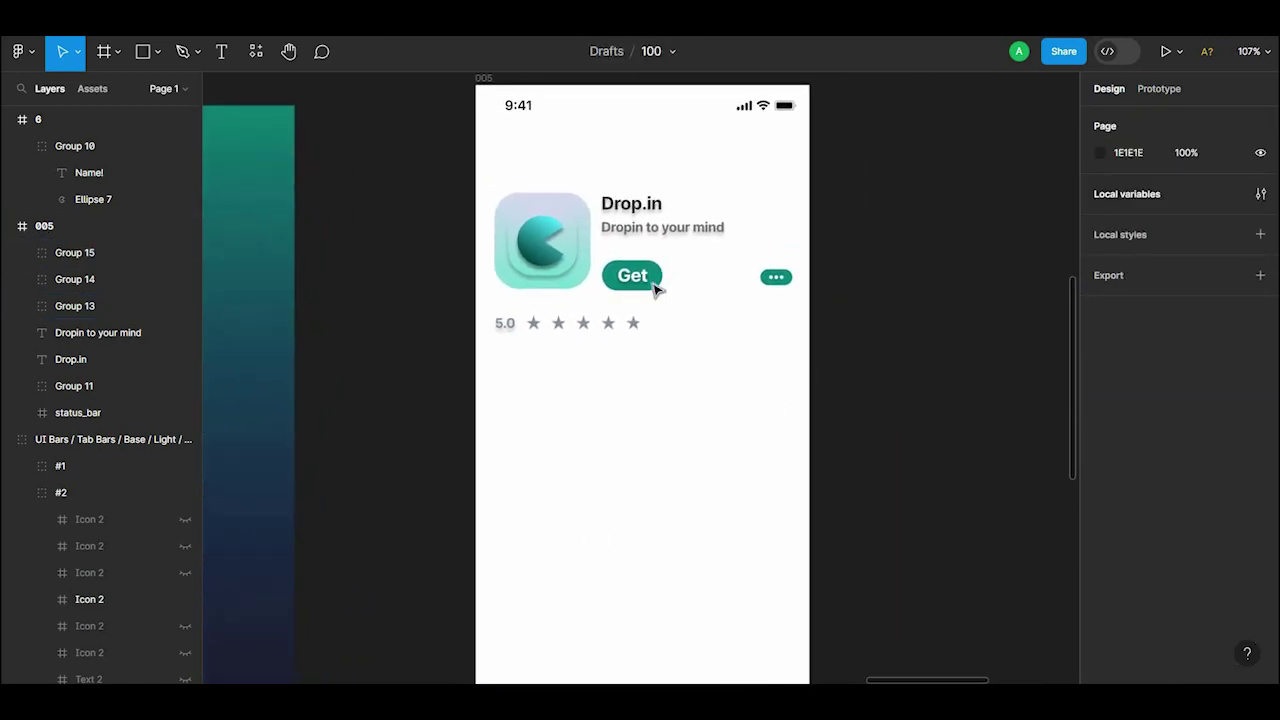
left_click(650, 284)
left_click(818, 393)
Step: Add drop shadows to the ••• button and the app icon
left_click(776, 277)
left_click(1258, 583)
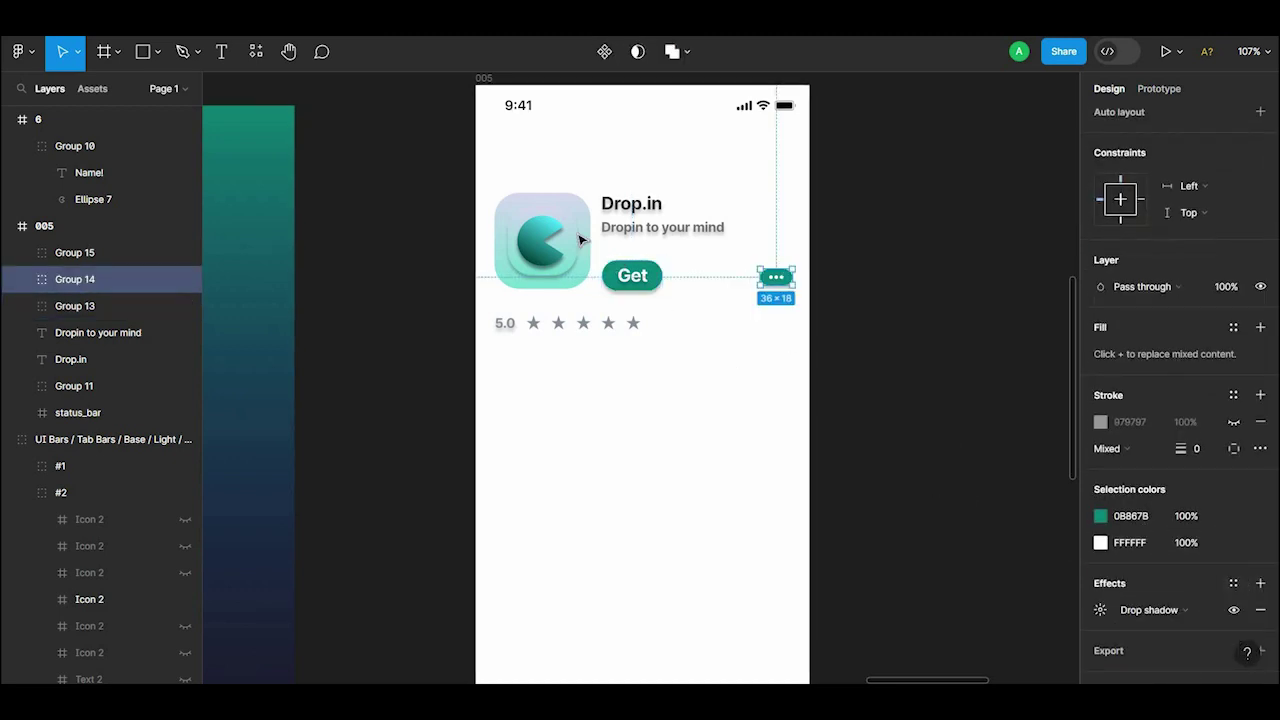
left_click(580, 243)
left_click(1258, 583)
left_click(815, 517)
left_click_drag(815, 517, 754, 449)
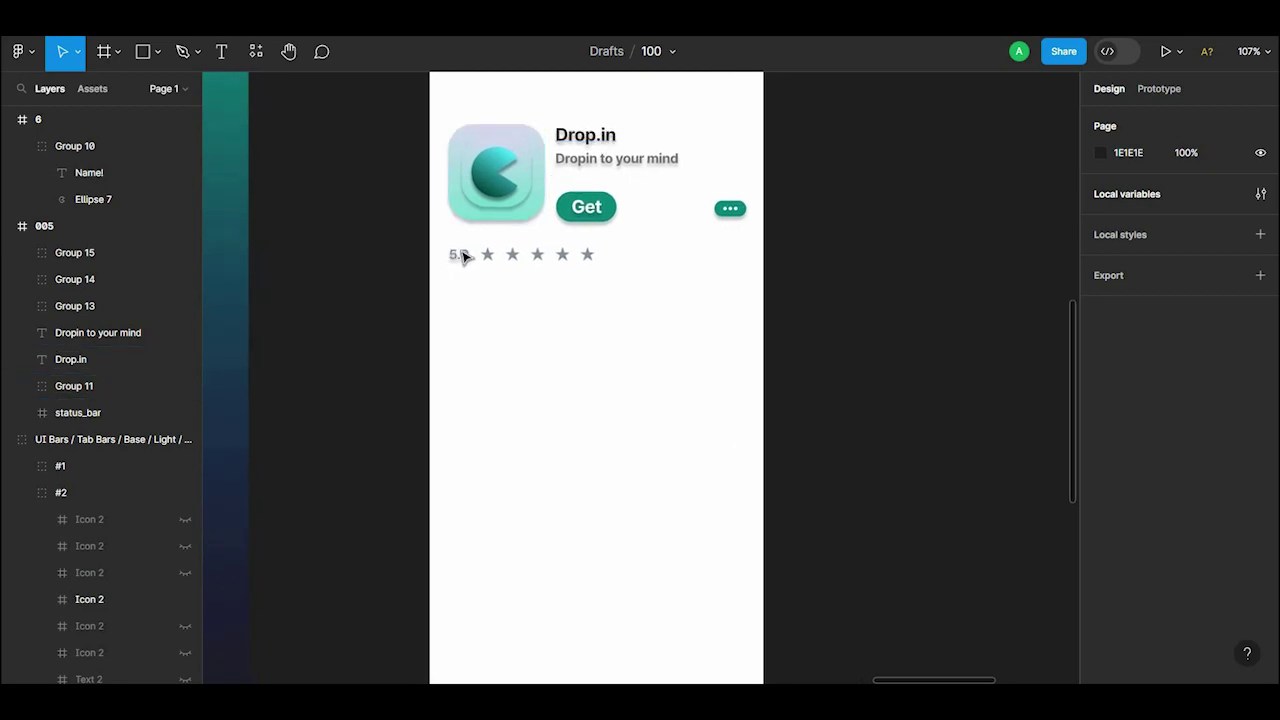
Step: Try copying the 5.0 text to the row's right end, then undo the attempt
double_click(462, 257)
key("Escape")
key("Escape")
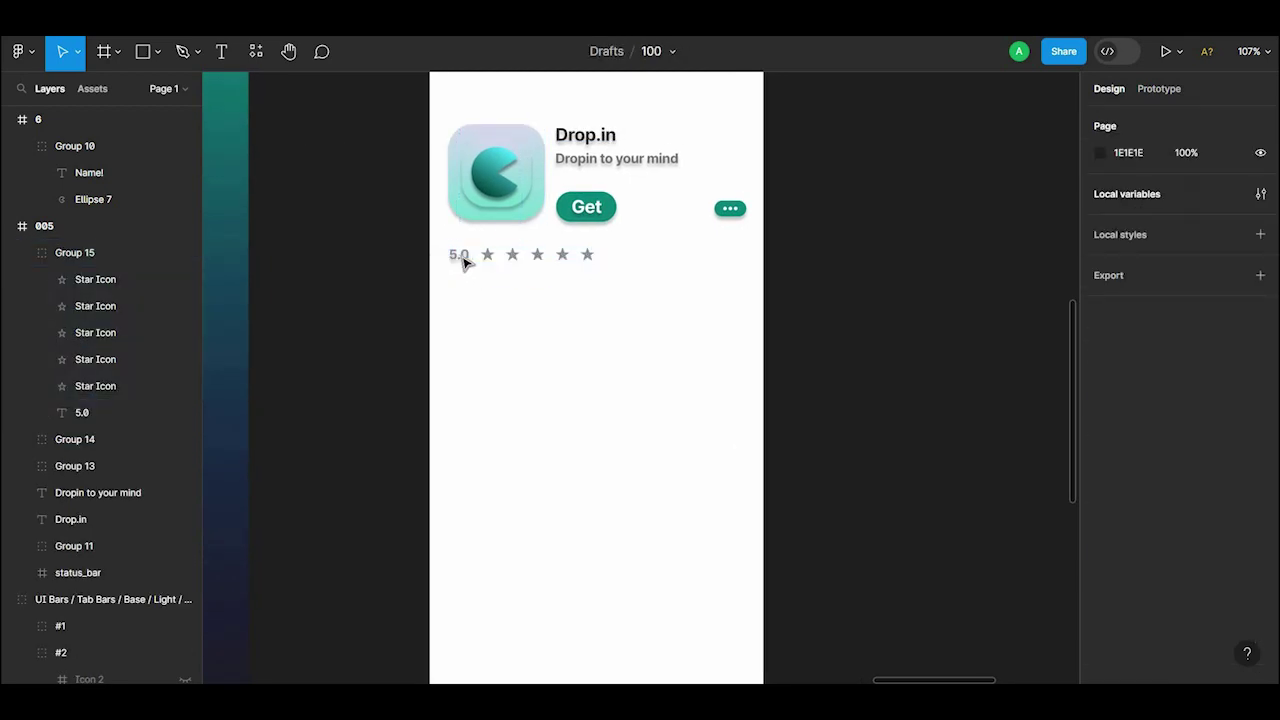
double_click(460, 257)
left_click_drag(457, 257, 595, 258)
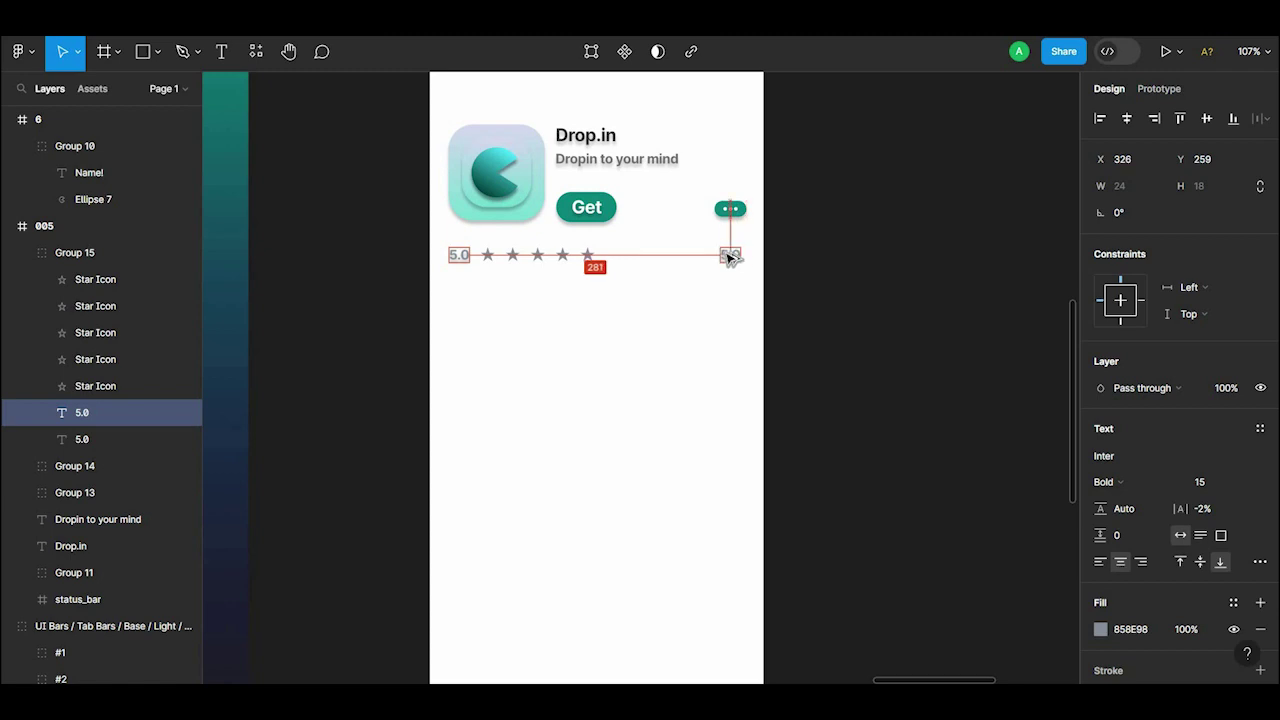
left_click_drag(728, 258, 730, 252)
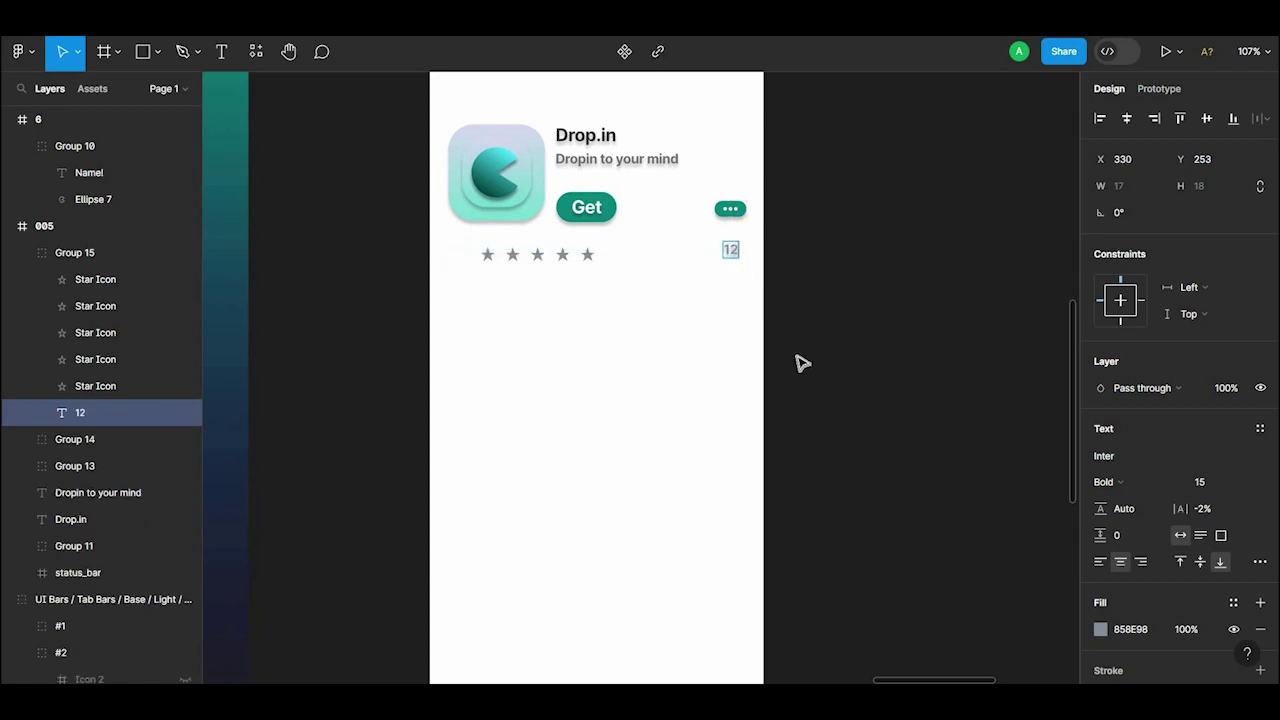
type("+")
left_click(626, 331)
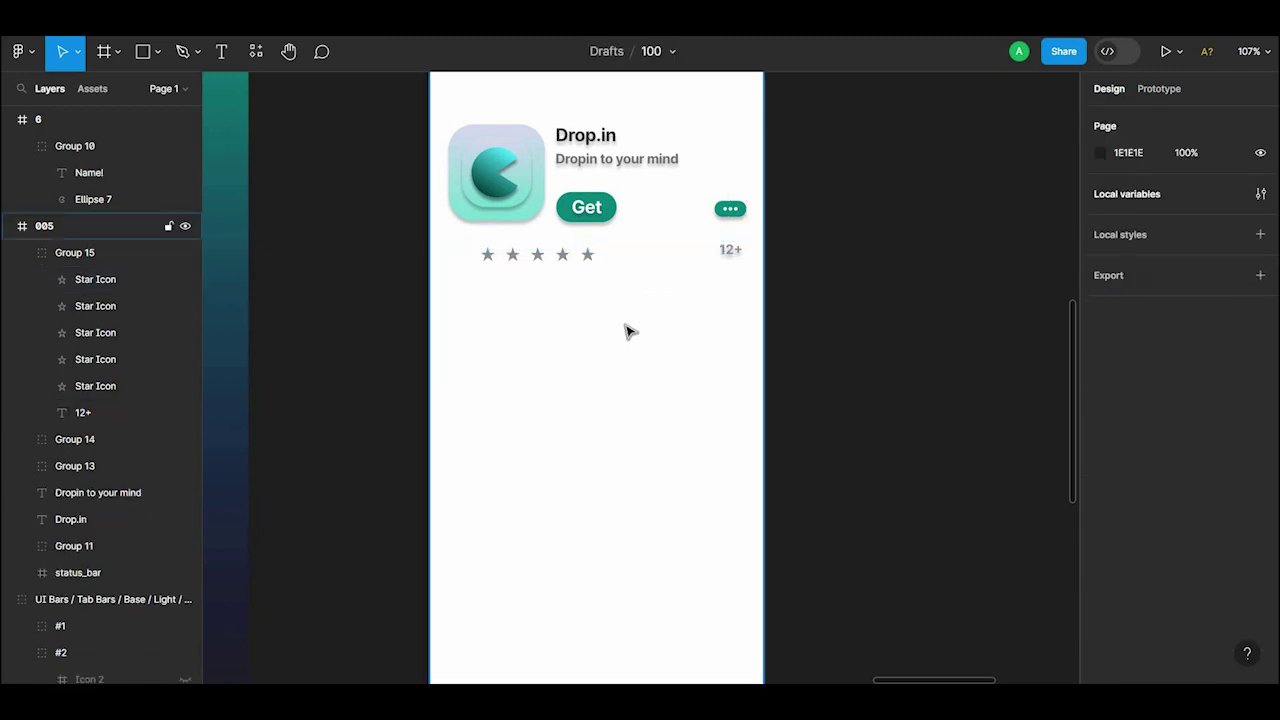
key("ctrl+z")
key("ctrl+z")
key("ctrl+z")
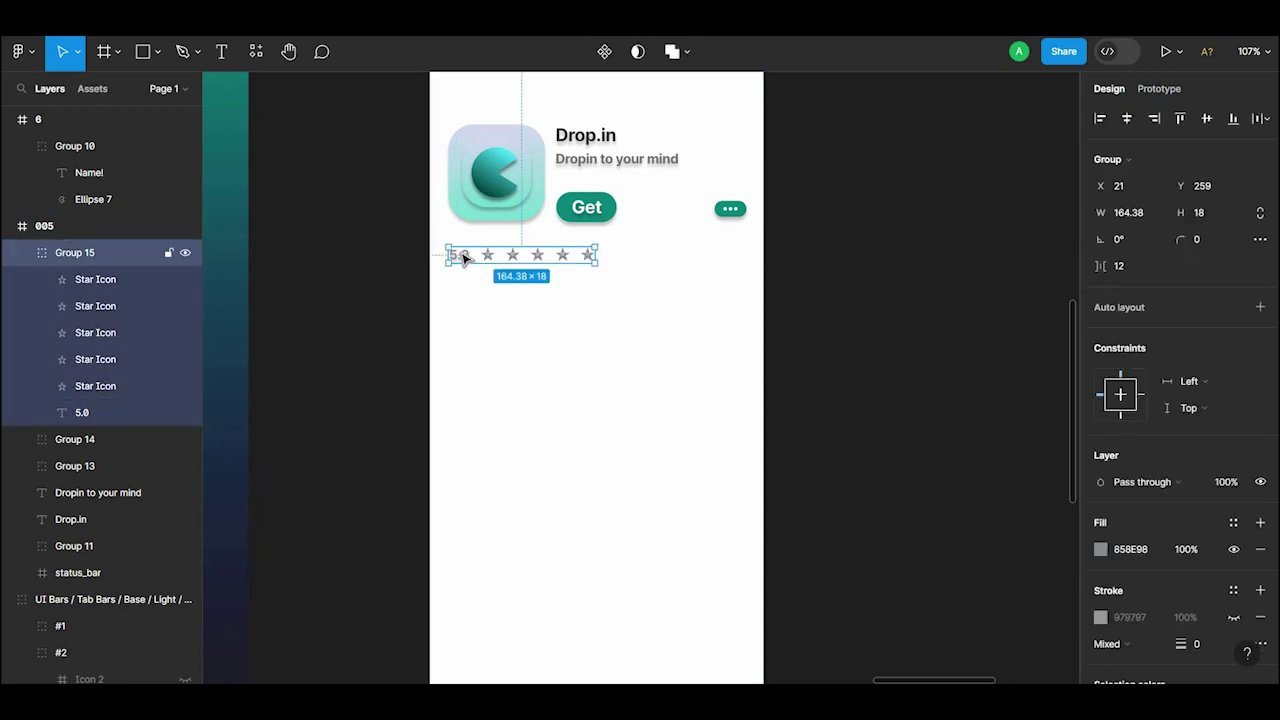
Step: Copy the 5.0 text to the row's right end as 12+, with an Age label stacked below
double_click(458, 255)
left_click_drag(530, 262, 710, 265)
type("12+")
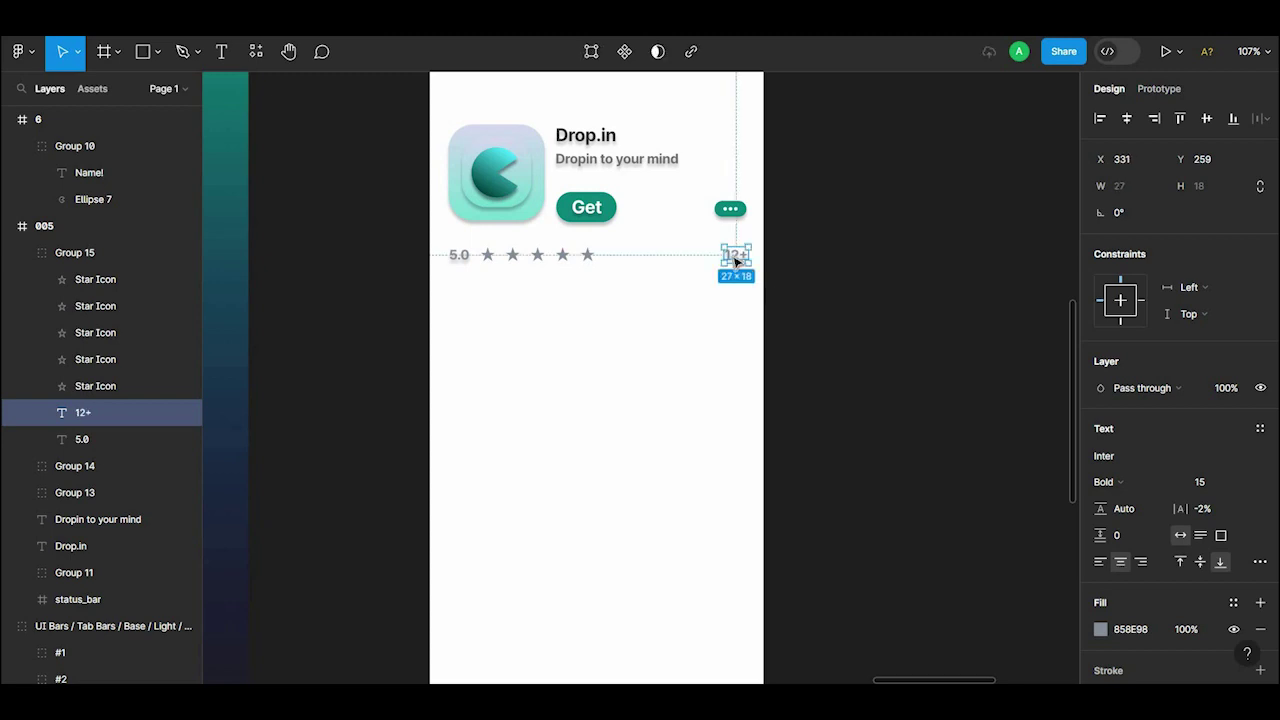
left_click_drag(736, 259, 741, 284)
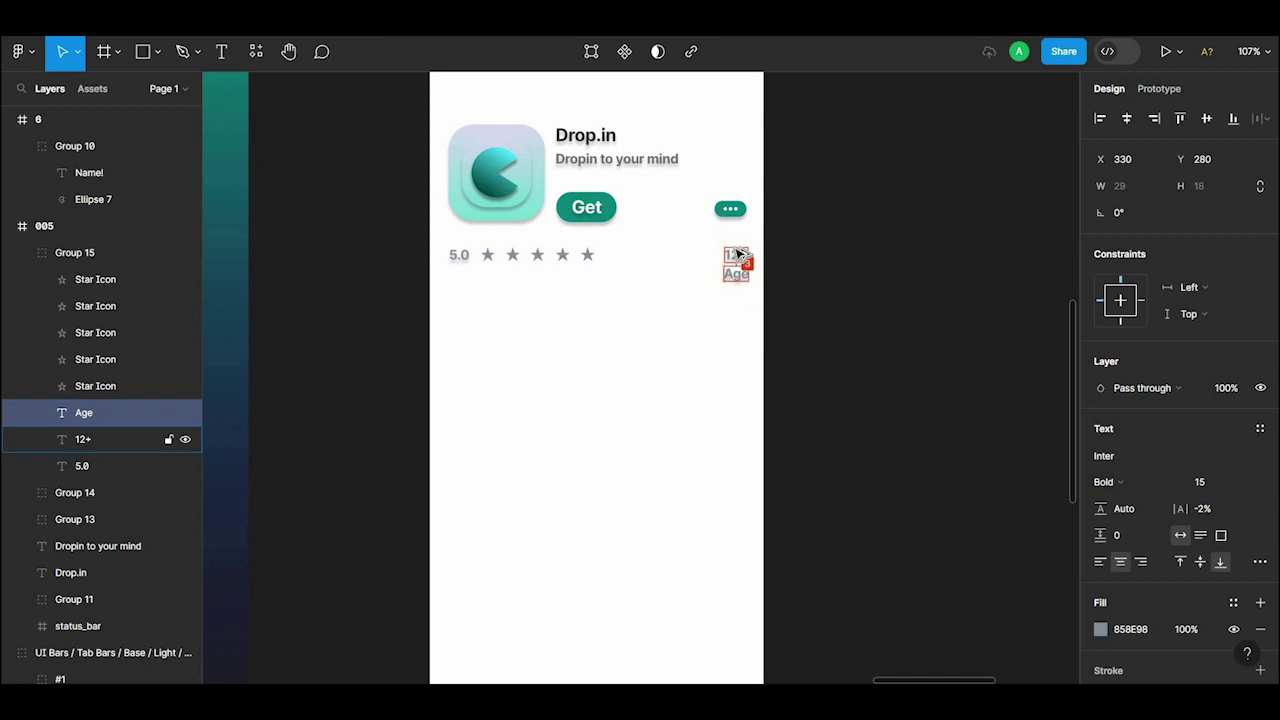
left_click(700, 363)
scroll(730, 367, "left", 3)
left_click(814, 277)
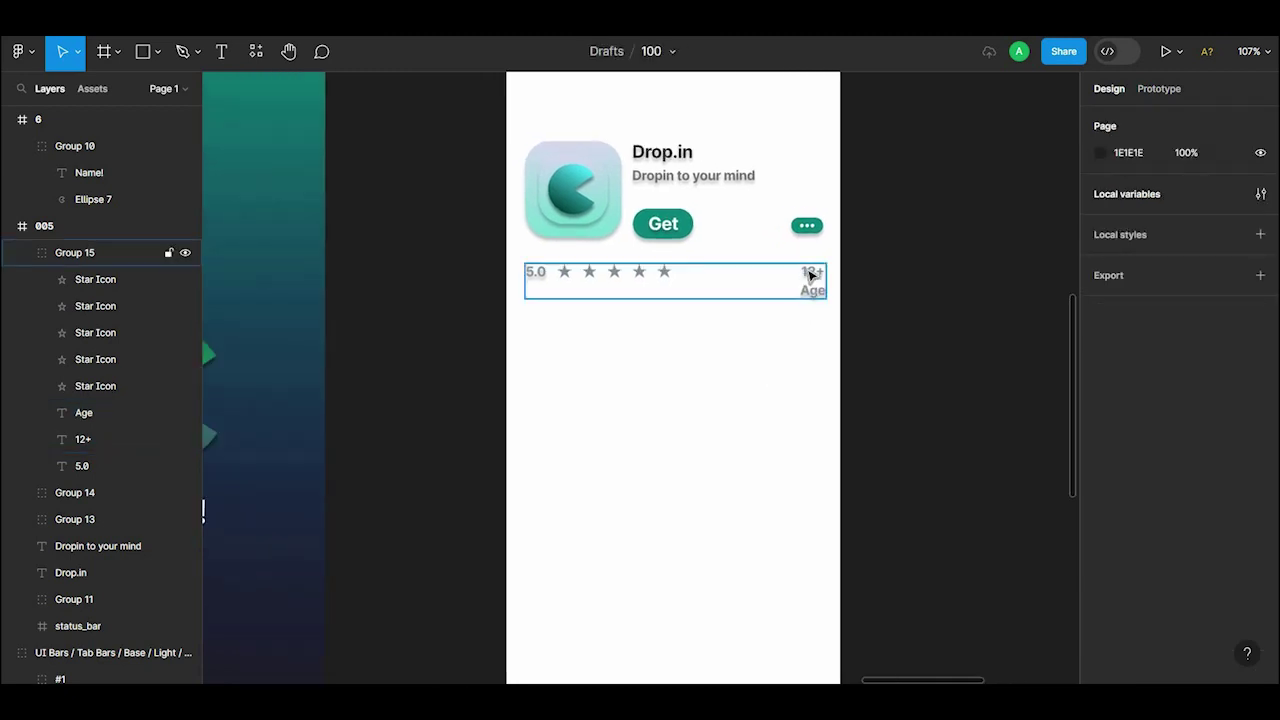
key("ctrl+f")
left_click_drag(800, 300, 866, 251)
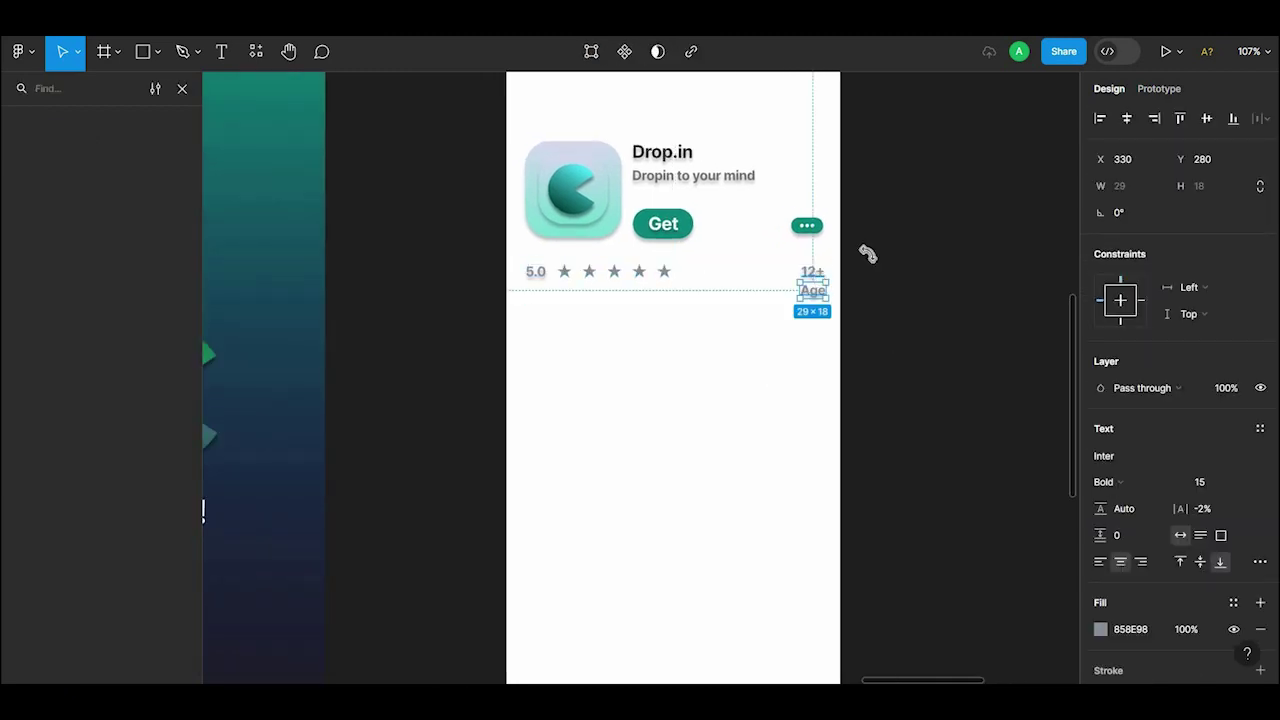
left_click(786, 346)
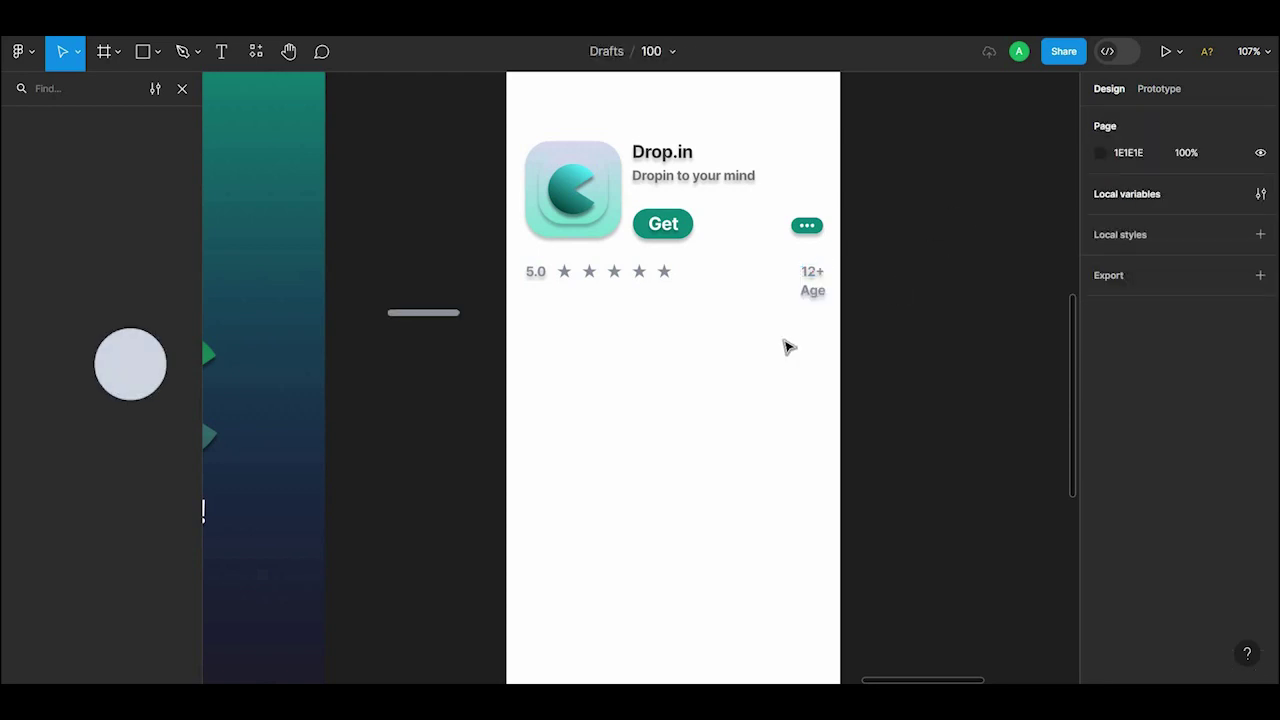
Step: Nudge the 5.0 stars rating row down so it lines up with the 12+ label
scroll(726, 397, "up", 1)
left_click(622, 290)
left_click_drag(622, 290, 624, 298)
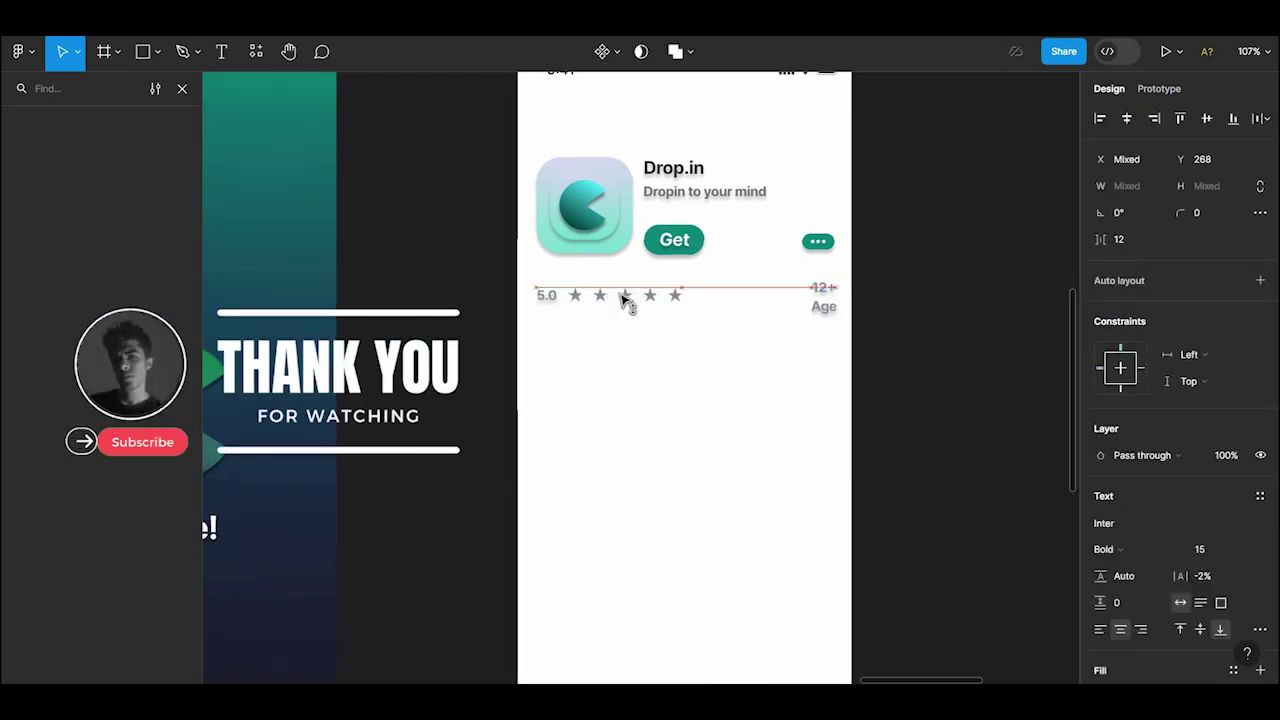
left_click(664, 400)
scroll(664, 400, "right", 1)
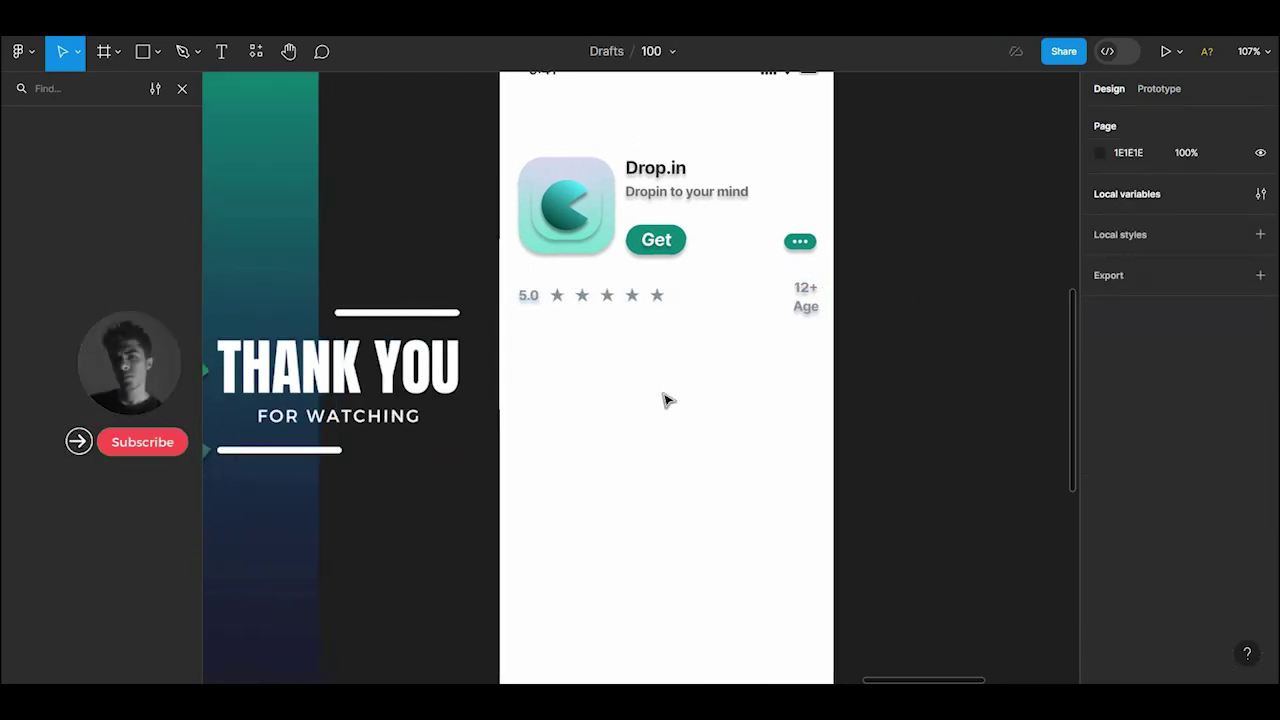
left_click(806, 300)
scroll(1180, 520, "down", 2)
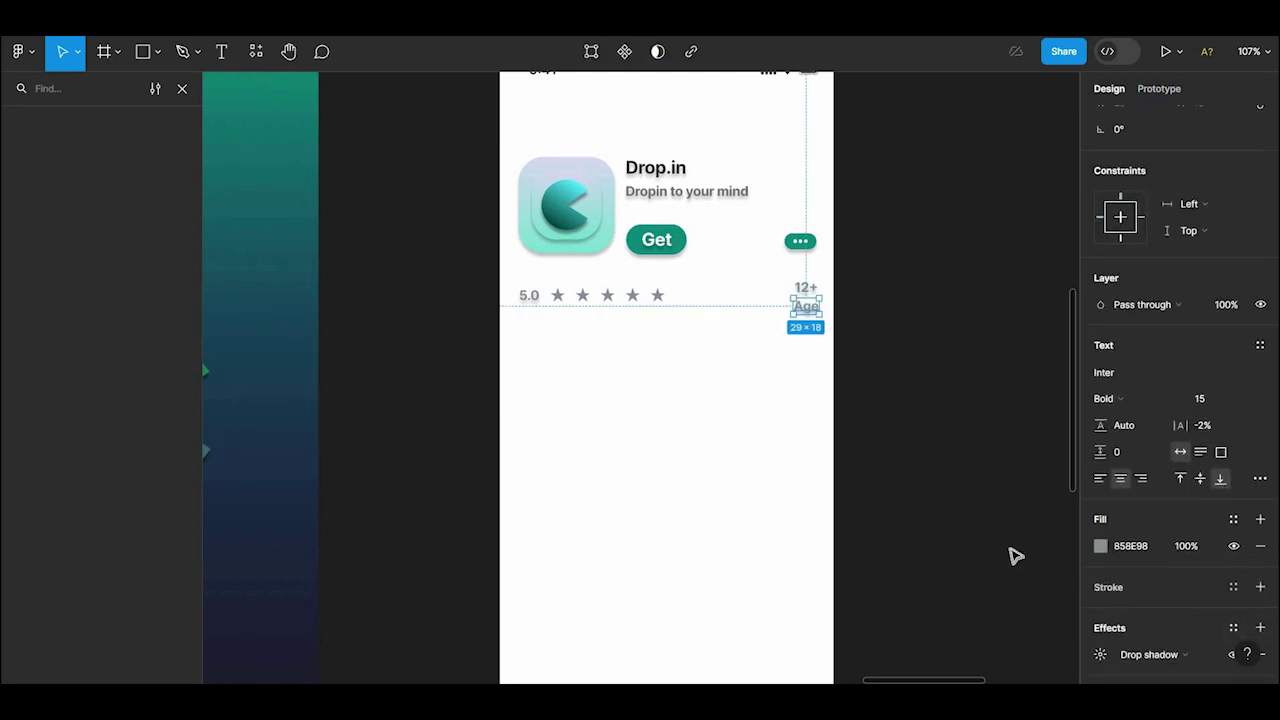
left_click(860, 483)
scroll(591, 229, "down", 2)
left_click(639, 230)
left_click_drag(639, 230, 643, 238)
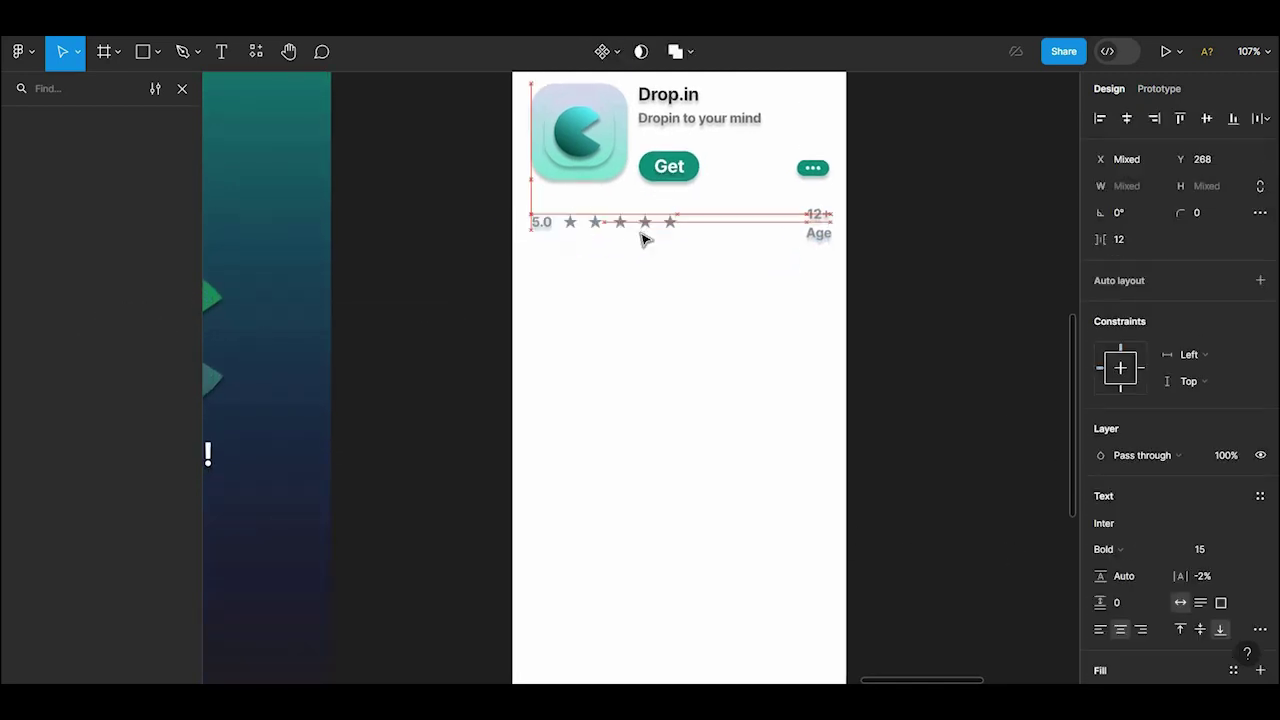
left_click(677, 323)
scroll(677, 323, "up", 5)
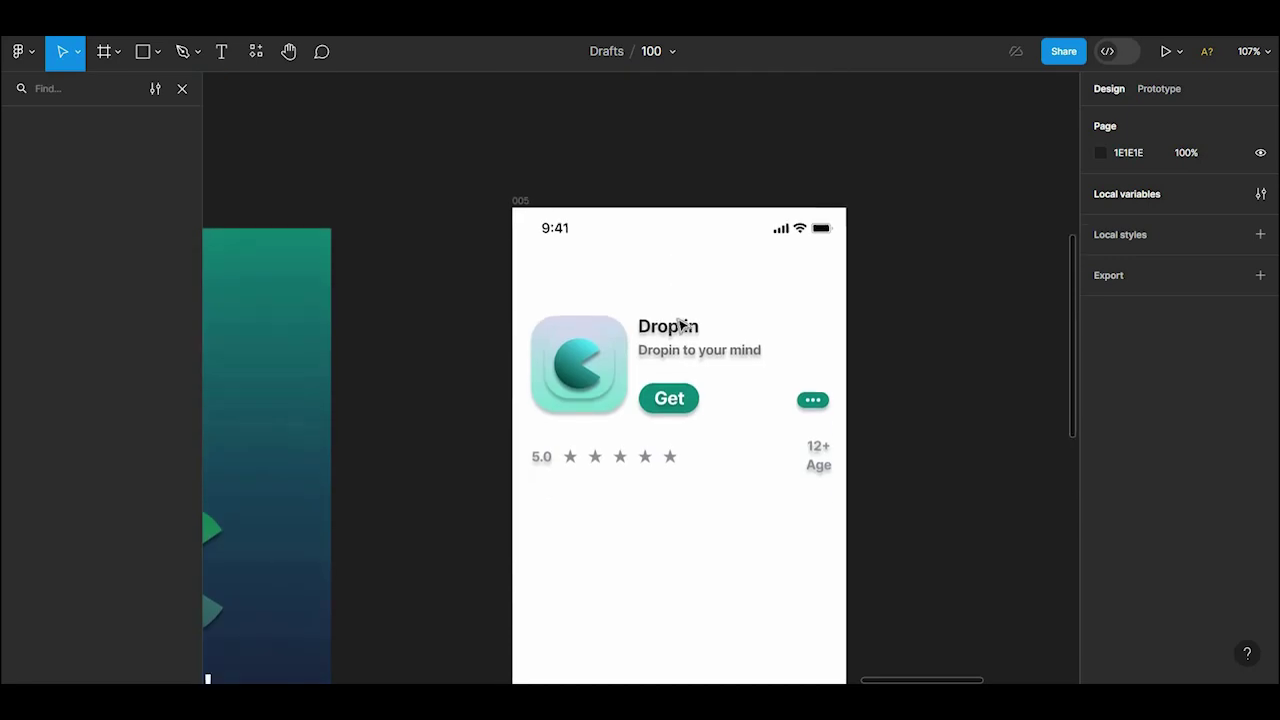
scroll(677, 323, "down", 3)
Step: Draw a grey card below the rating row and delete a misplaced duplicate
left_click(143, 53)
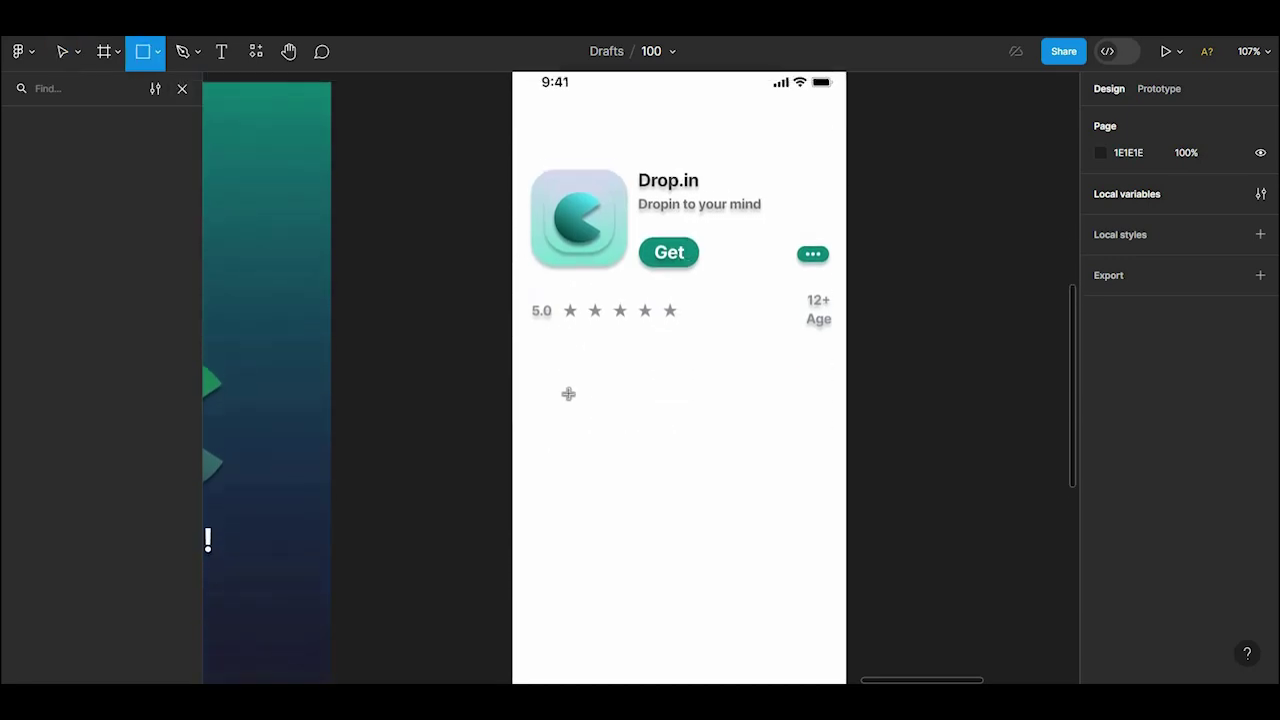
left_click_drag(534, 389, 700, 666)
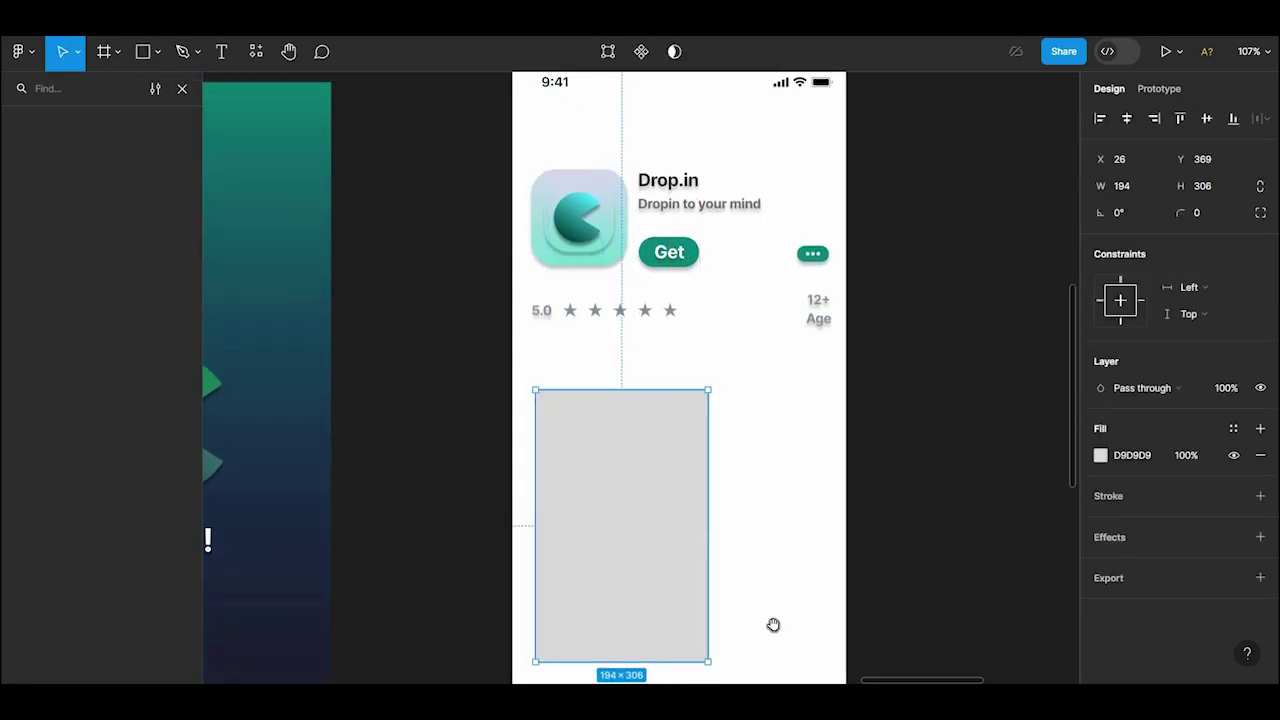
scroll(712, 457, "down", 3)
left_click_drag(697, 443, 922, 450)
left_click(791, 460)
left_click(182, 88)
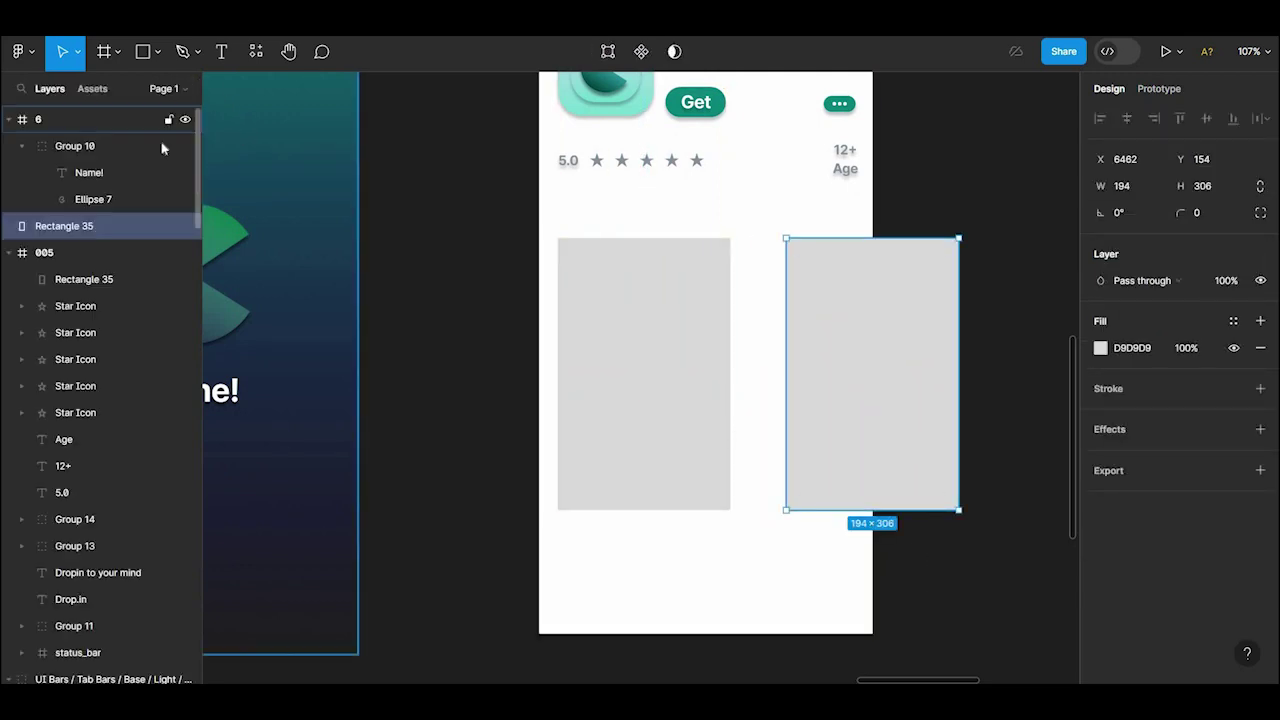
left_click(703, 420)
left_click(843, 377)
key("Delete")
Step: Widen the card to 221 px and duplicate it 24 px to the right
left_click(717, 363)
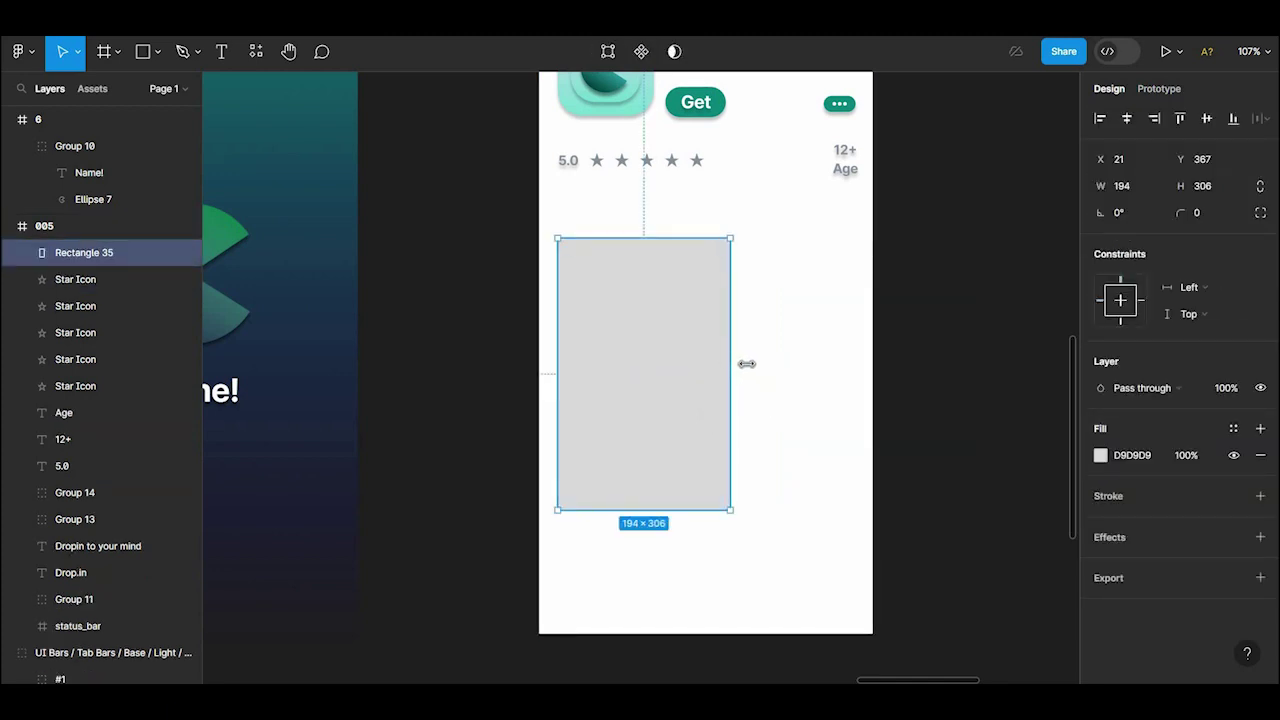
left_click_drag(732, 363, 897, 363)
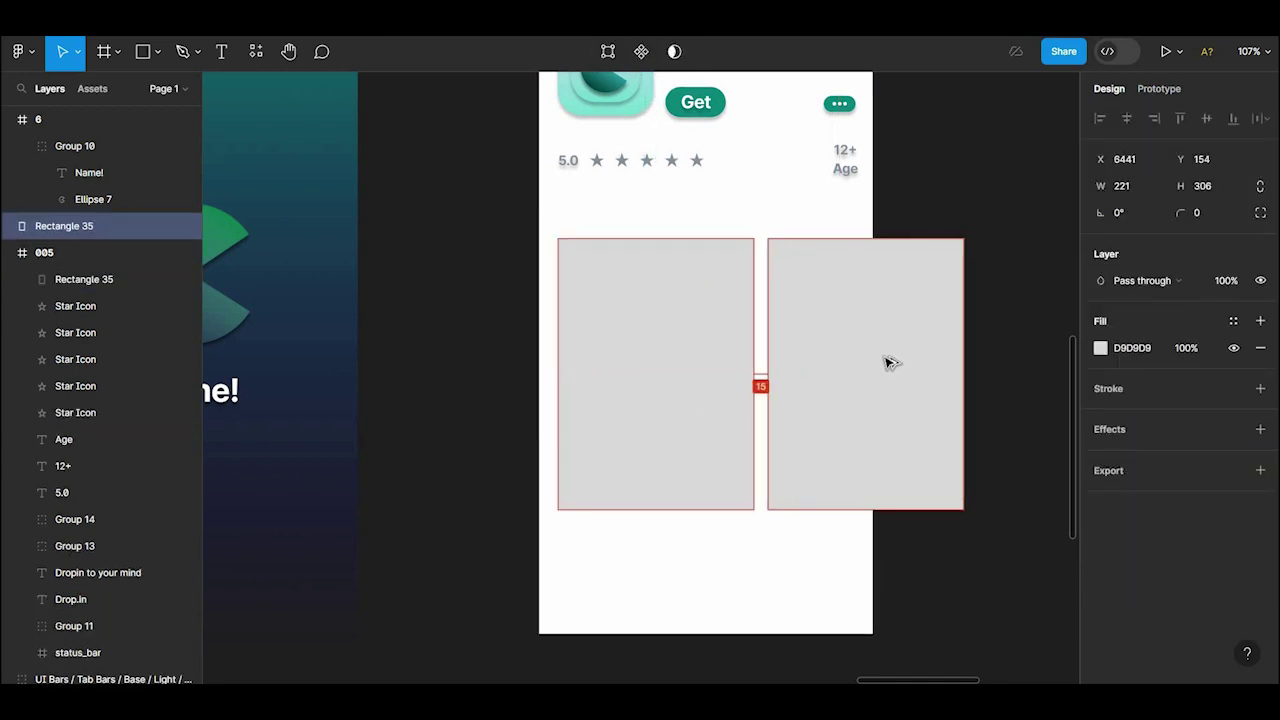
left_click_drag(95, 222, 86, 257)
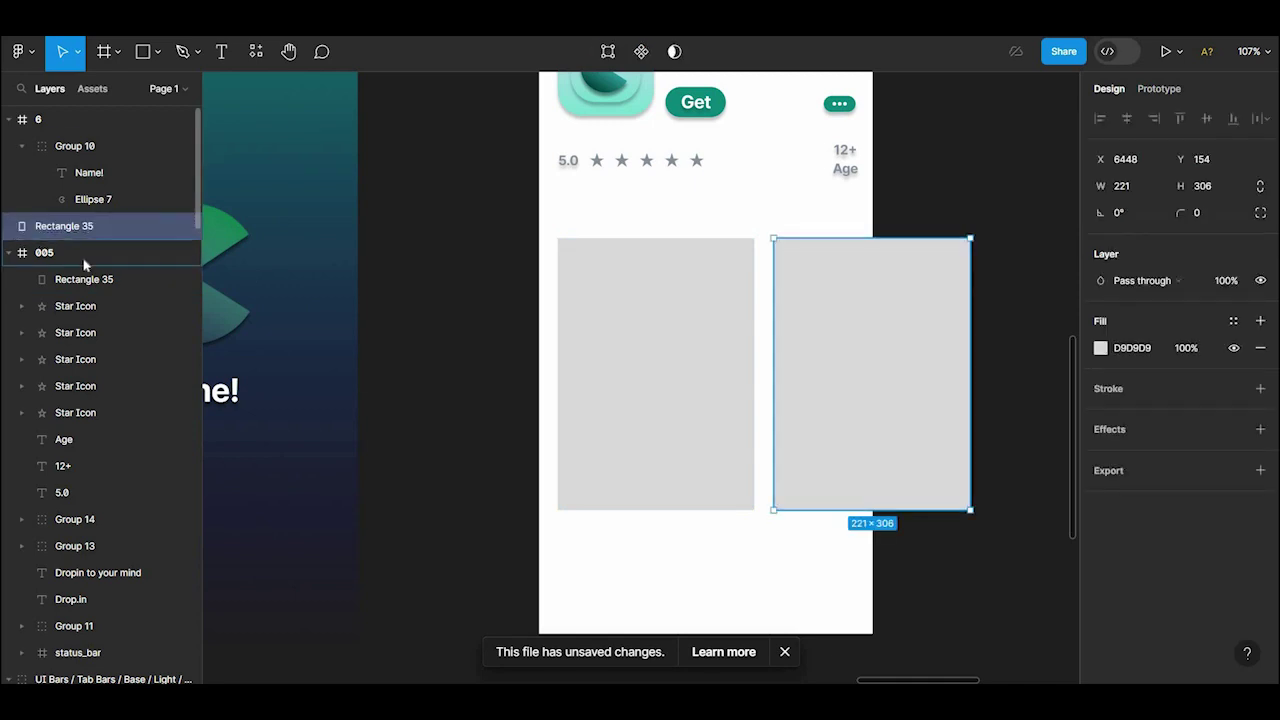
key("Right")
key("Right")
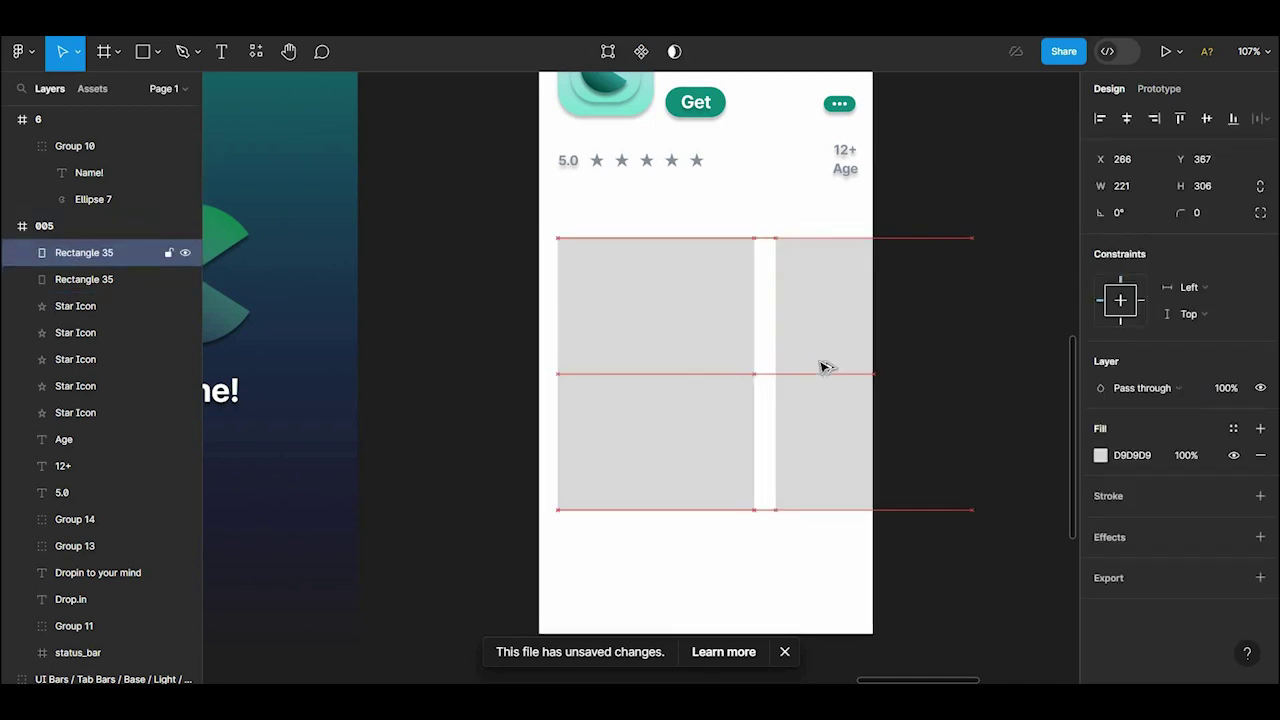
Step: Round the corners of both grey cards to radius 23
left_click(845, 530)
scroll(566, 434, "up", 2)
left_click(566, 434)
left_click(800, 408, "shift")
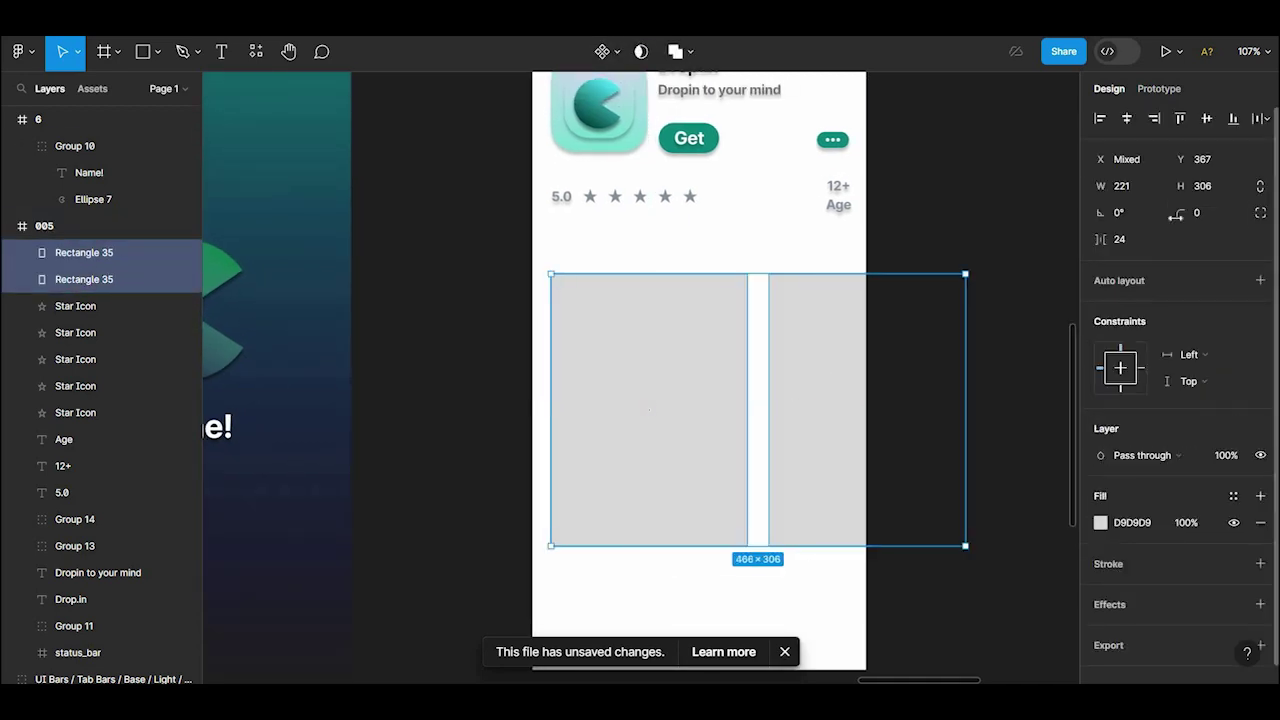
left_click_drag(1180, 212, 63, 201)
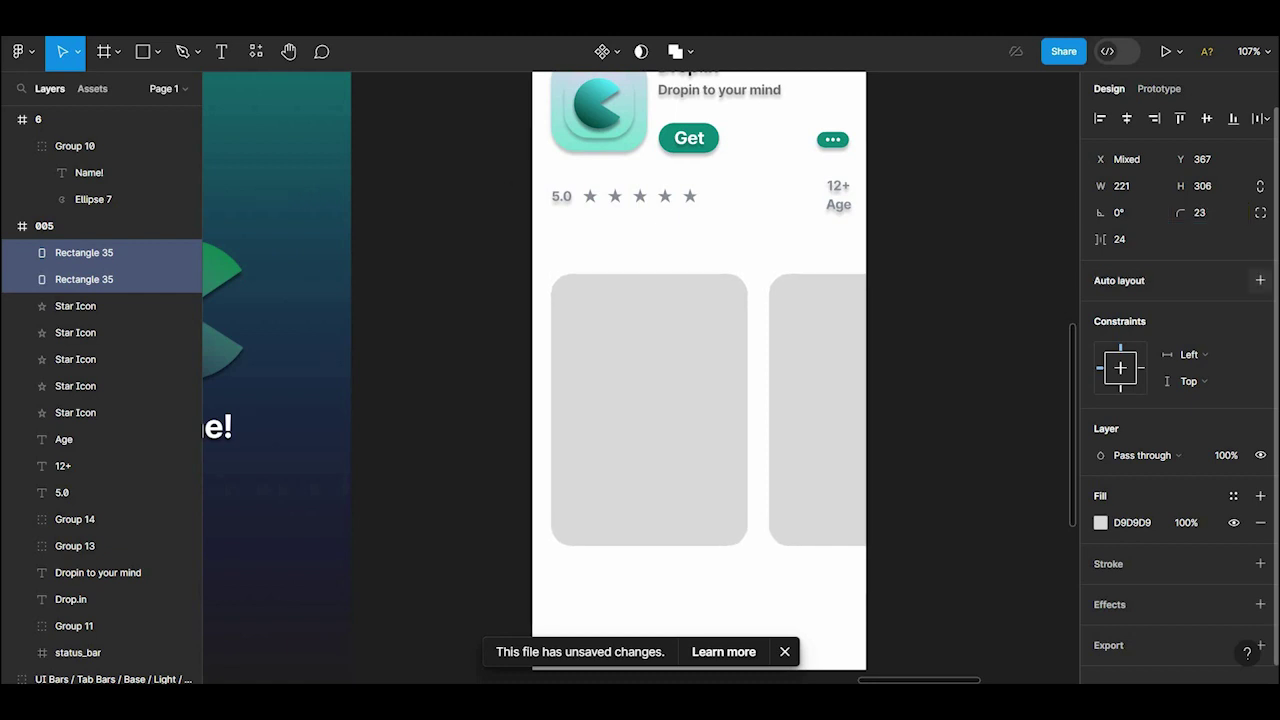
left_click(894, 354)
scroll(894, 354, "down", 2, "ctrl")
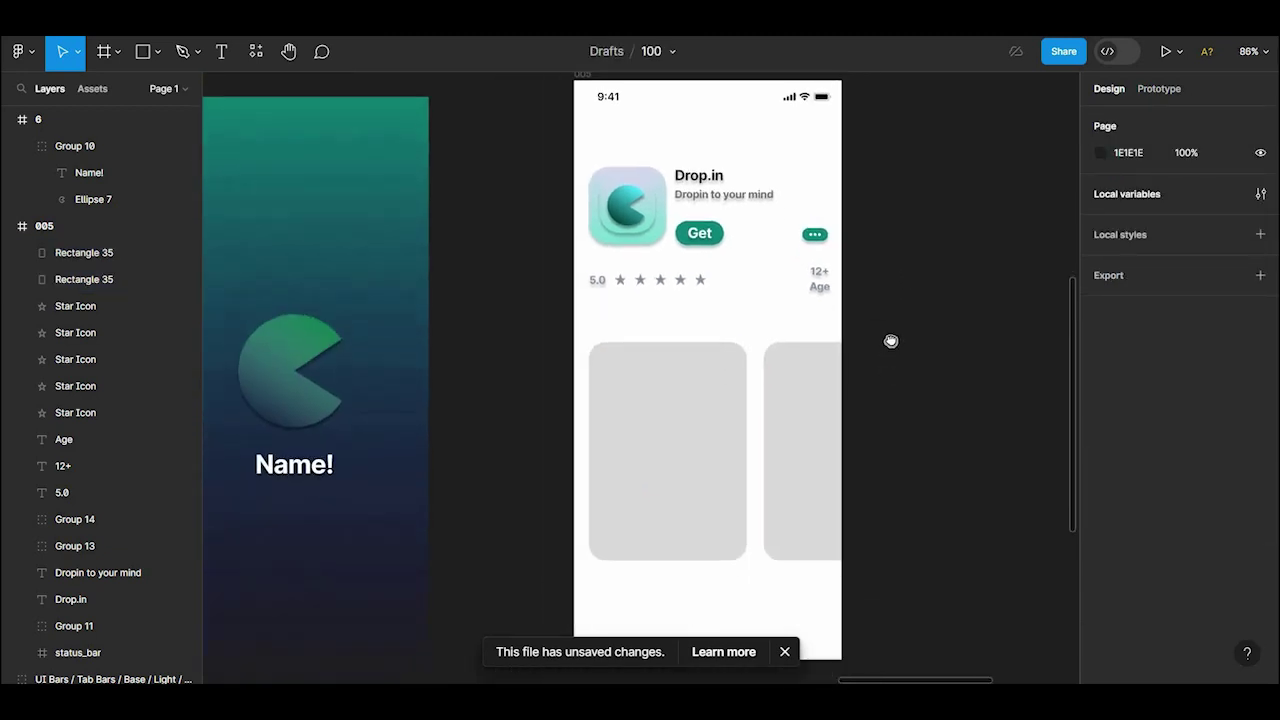
Step: Draw a straight line across the top of the phone frame
scroll(891, 341, "down", 1)
scroll(328, 92, "up", 1)
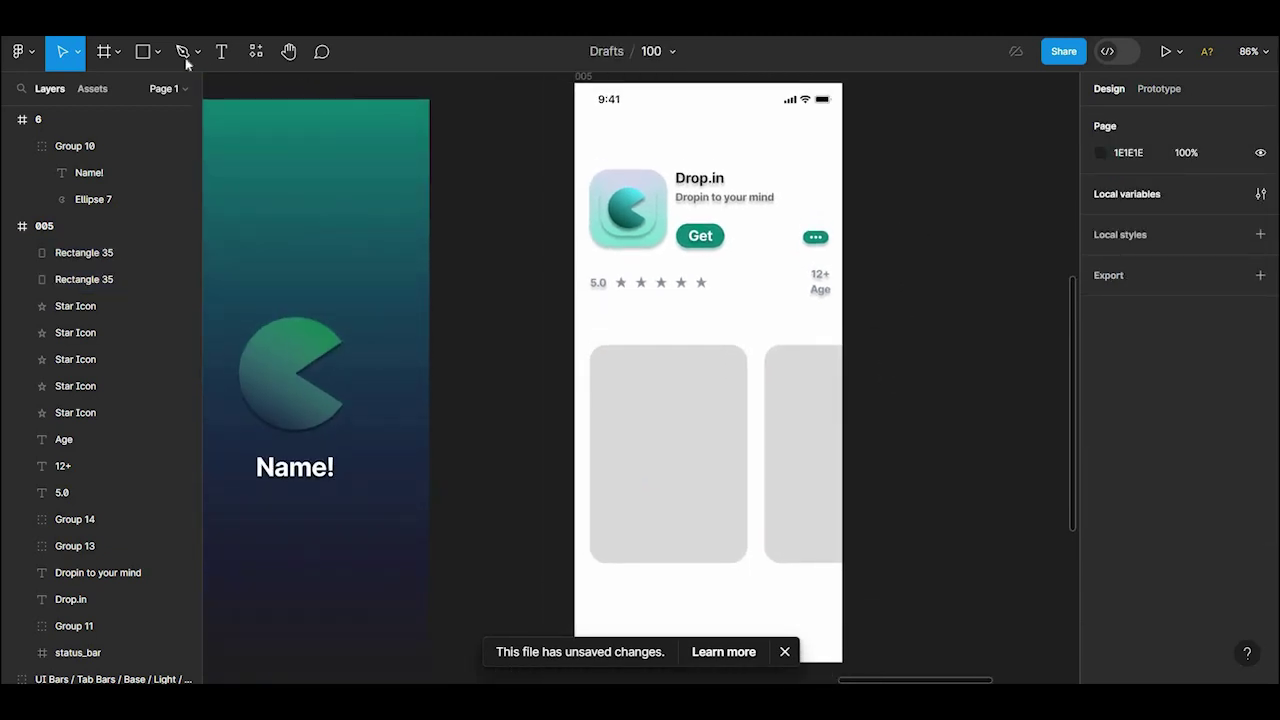
left_click(157, 52)
left_click(120, 111)
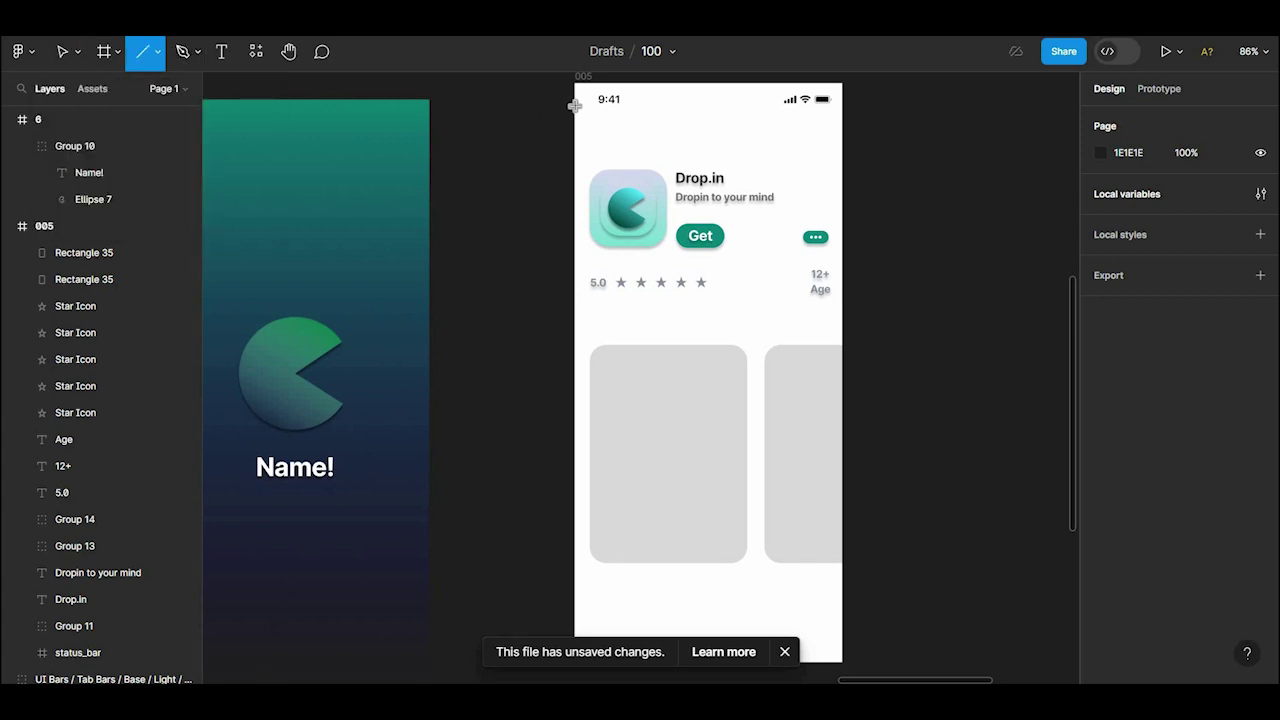
left_click_drag(576, 107, 830, 108)
key("Escape")
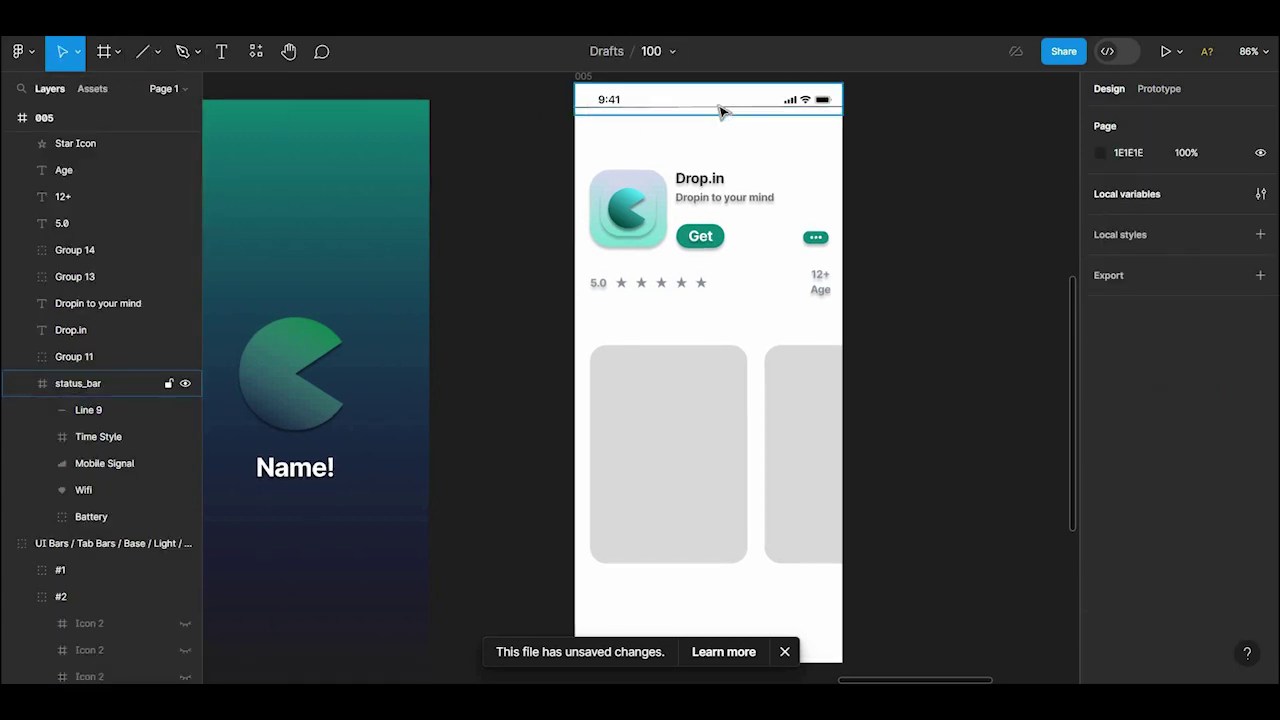
Step: Nudge the line up 3 px to sit under the status bar as a divider
scroll(743, 143, "up", 1)
scroll(650, 320, "up", 2, "ctrl")
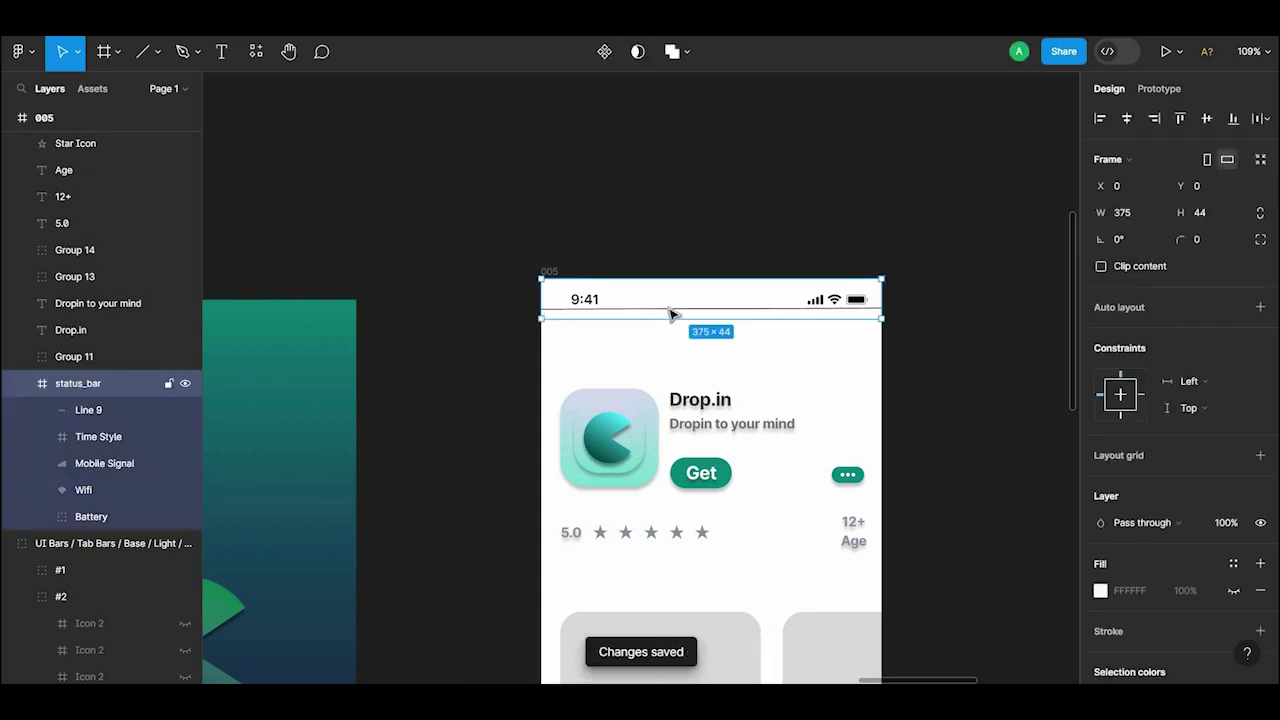
double_click(674, 311)
key("Up")
key("Up")
key("Up")
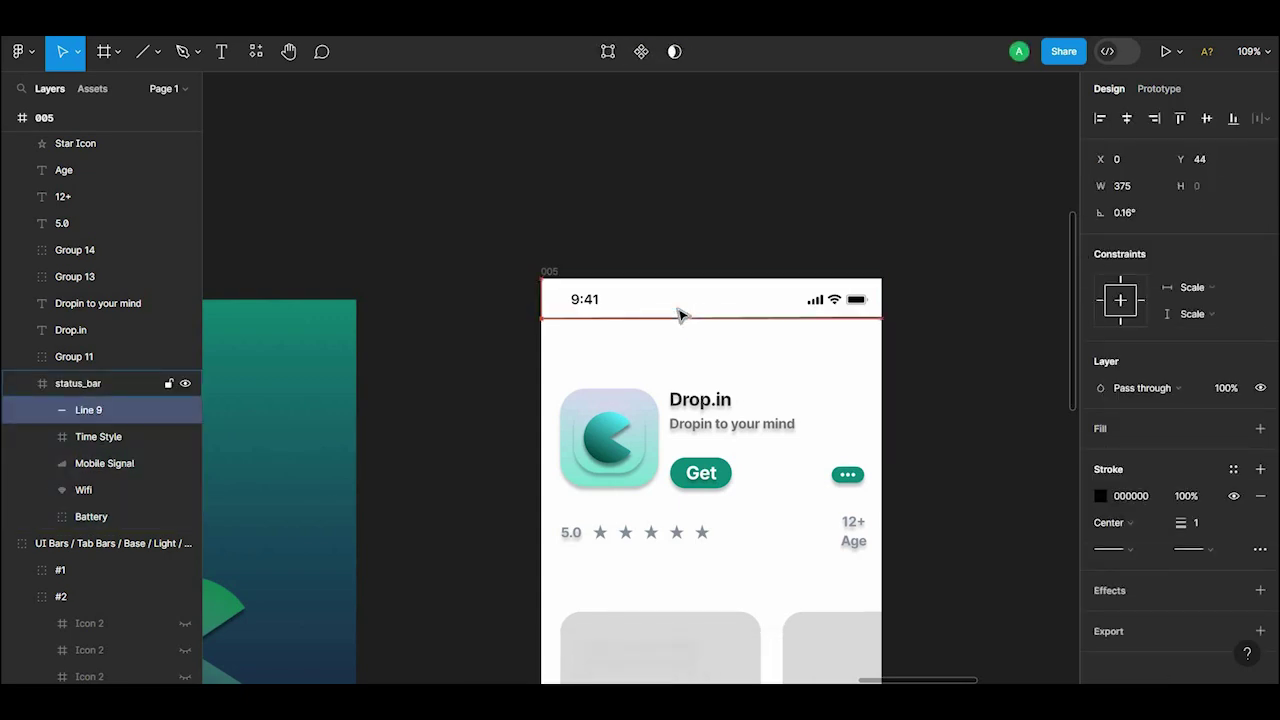
left_click(1101, 496)
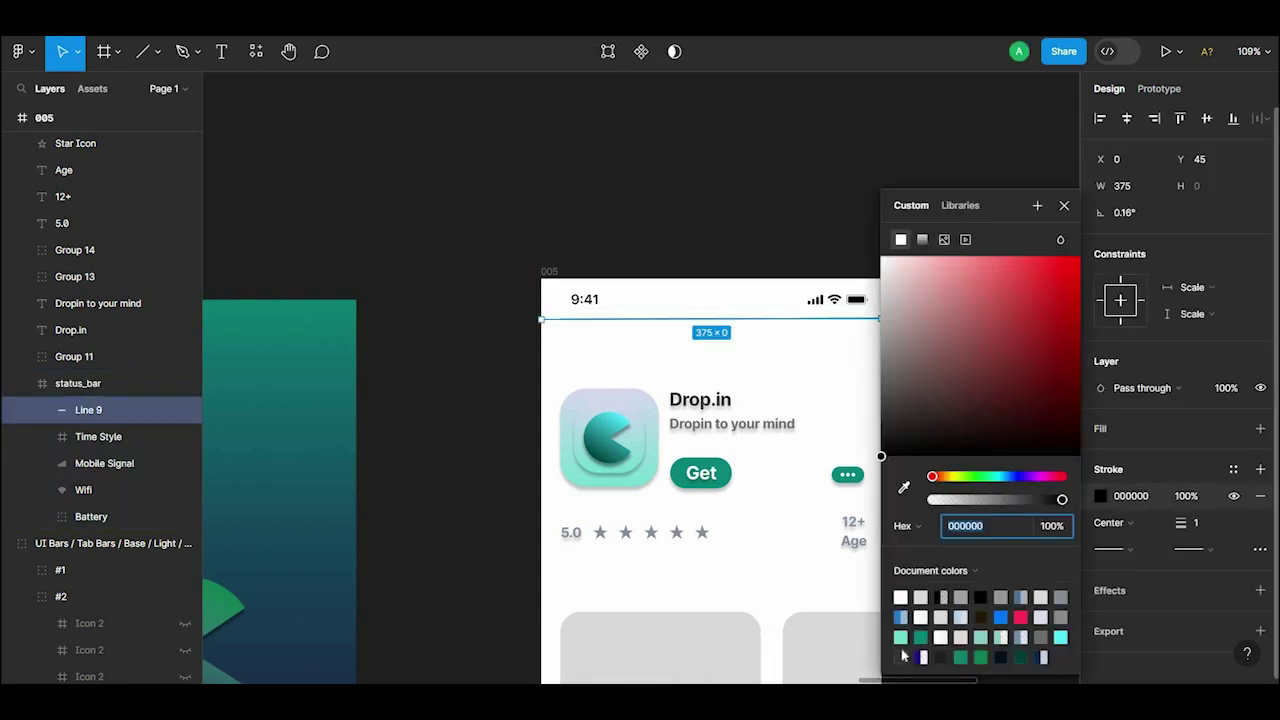
left_click(770, 272)
scroll(846, 391, "down", 5)
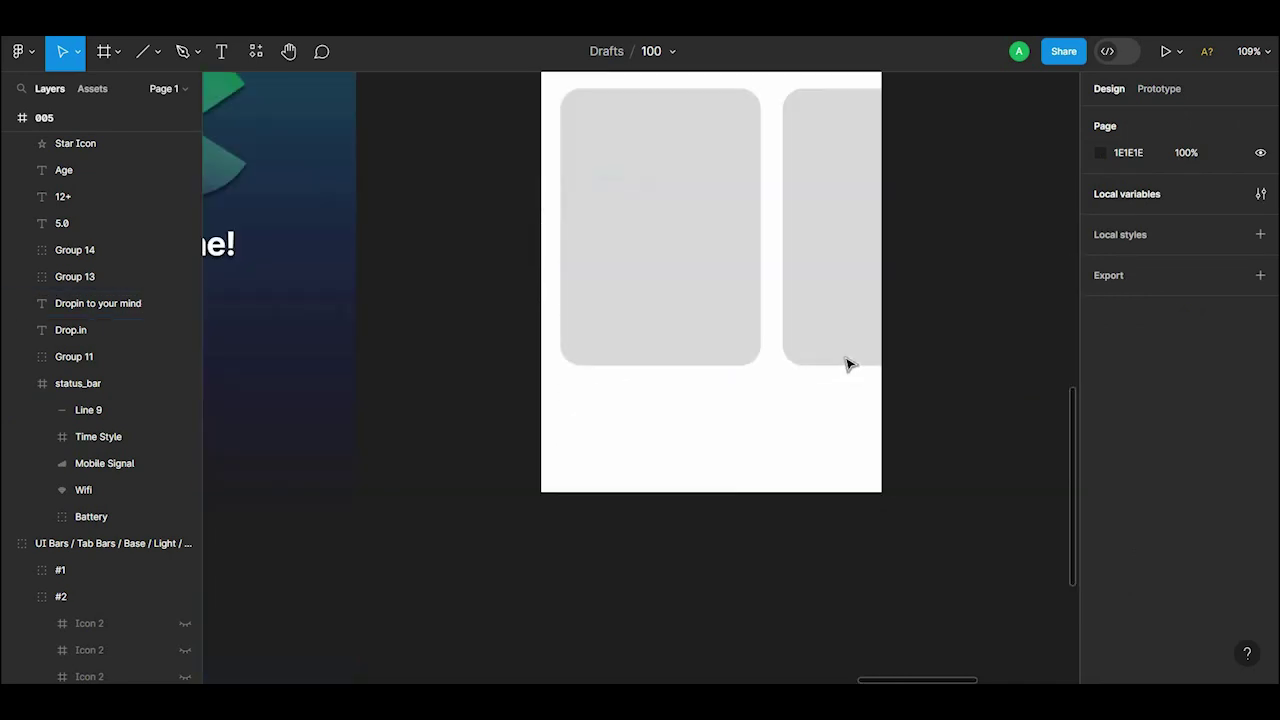
scroll(849, 363, "up", 3)
scroll(880, 275, "up", 1)
Step: Check selections of the screenshot cards, header elements and tab-bar icon group
left_click(735, 396)
left_click(787, 563, "shift")
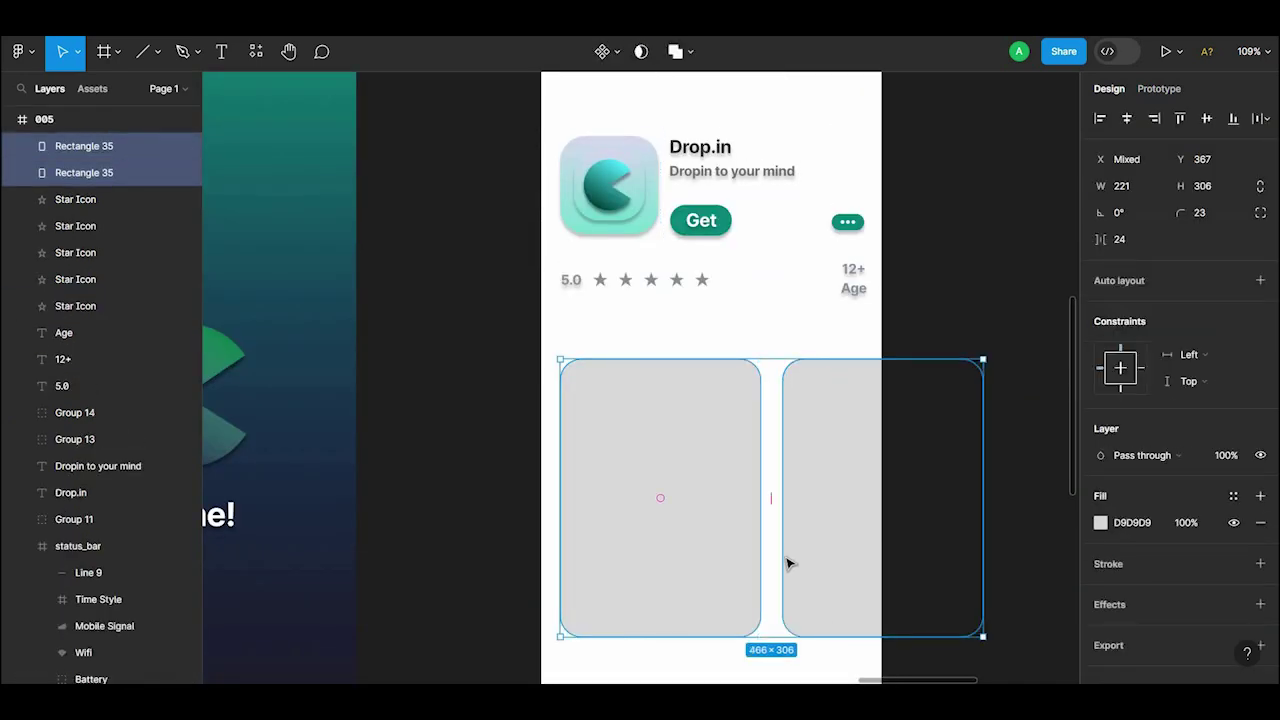
left_click(826, 403)
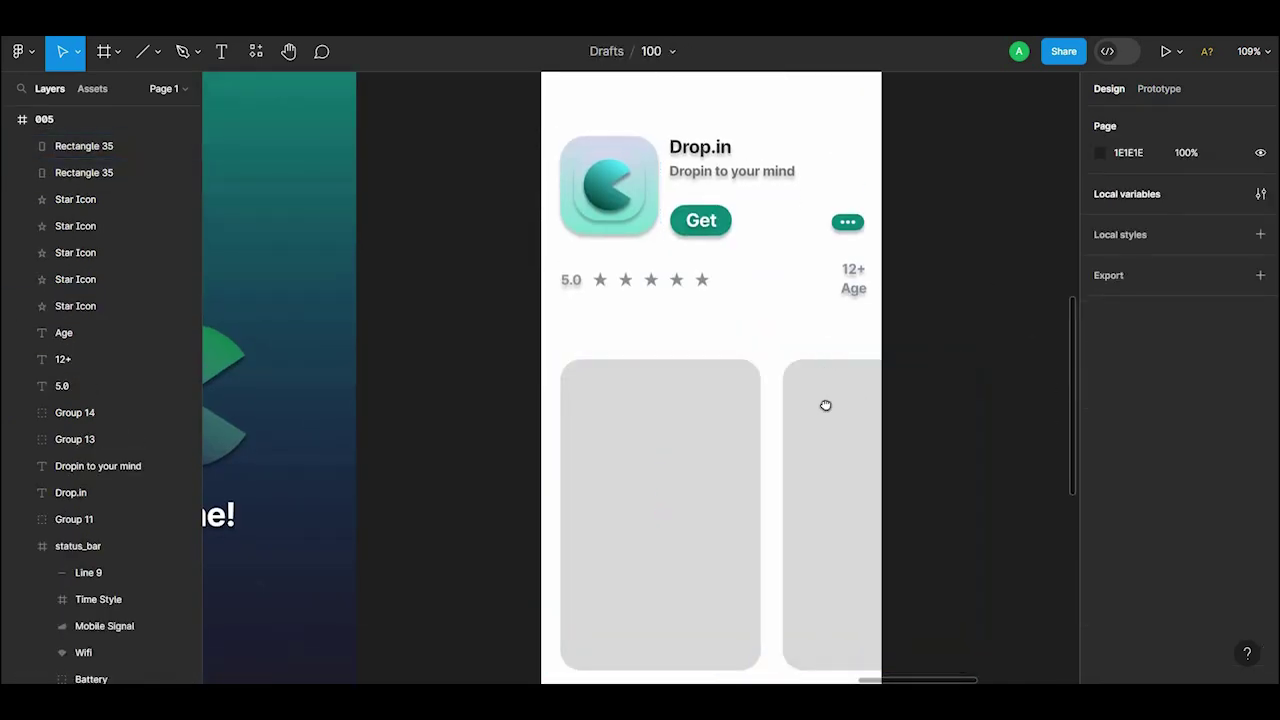
scroll(700, 400, "up", 2)
left_click_drag(578, 323, 570, 250)
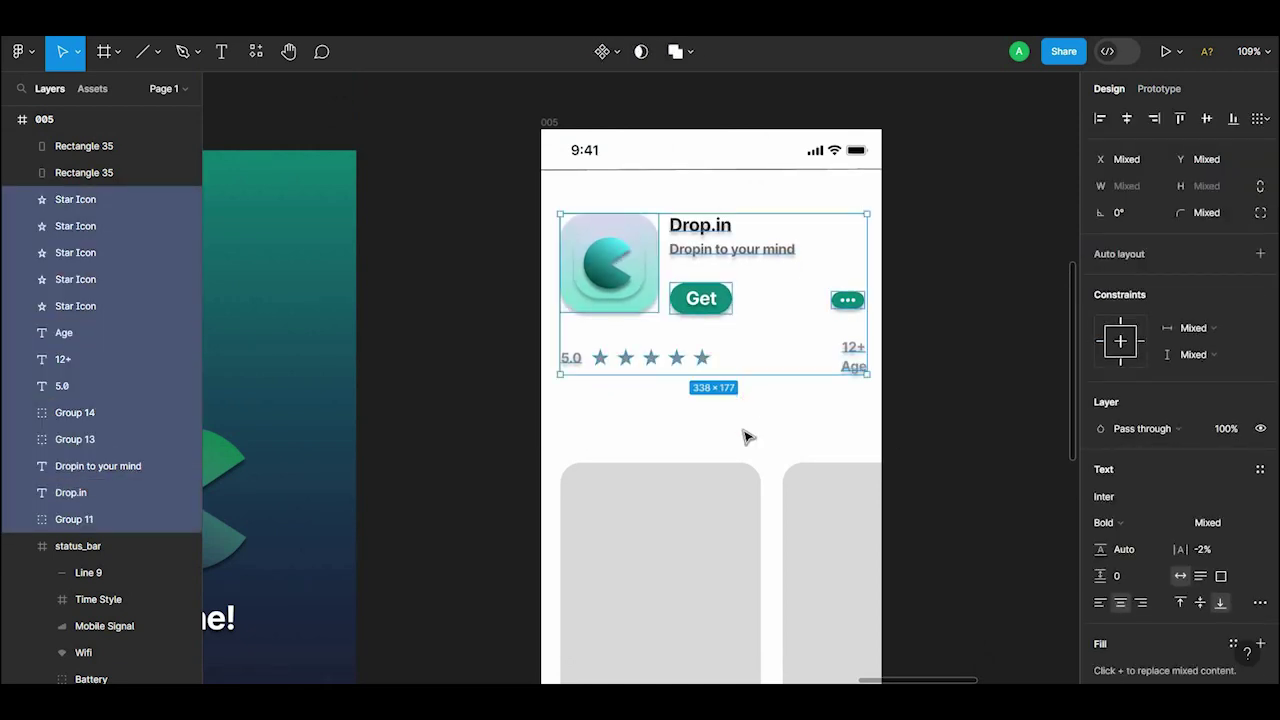
scroll(890, 212, "down", 4)
left_click(890, 212)
left_click_drag(890, 212, 657, 480)
key("Escape")
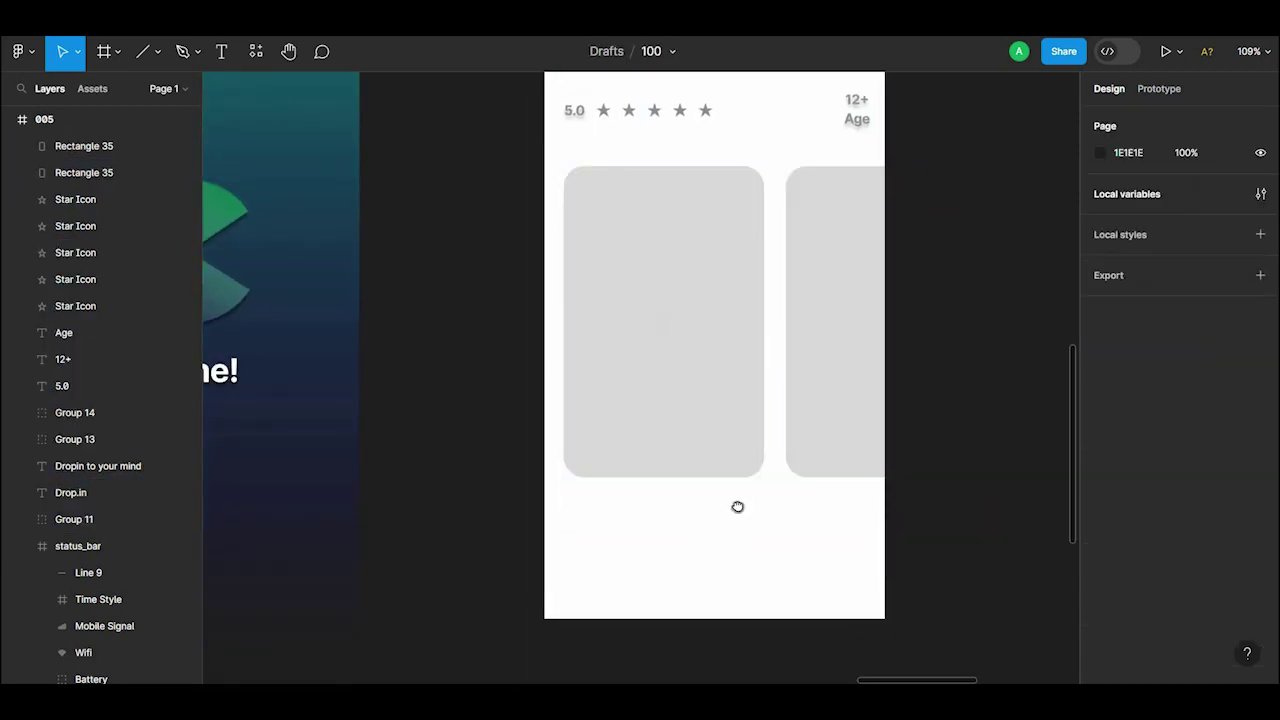
scroll(722, 524, "down", 2)
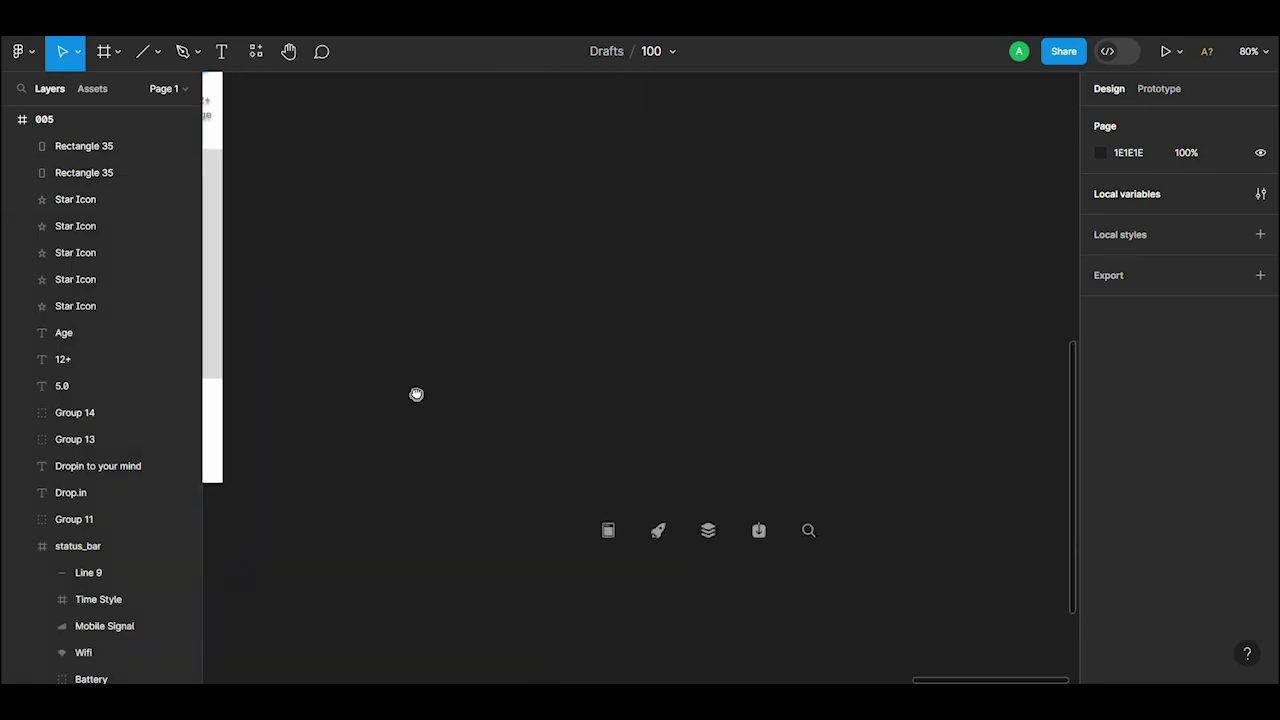
left_click_drag(560, 505, 879, 599)
scroll(523, 409, "down", 3)
left_click(814, 371)
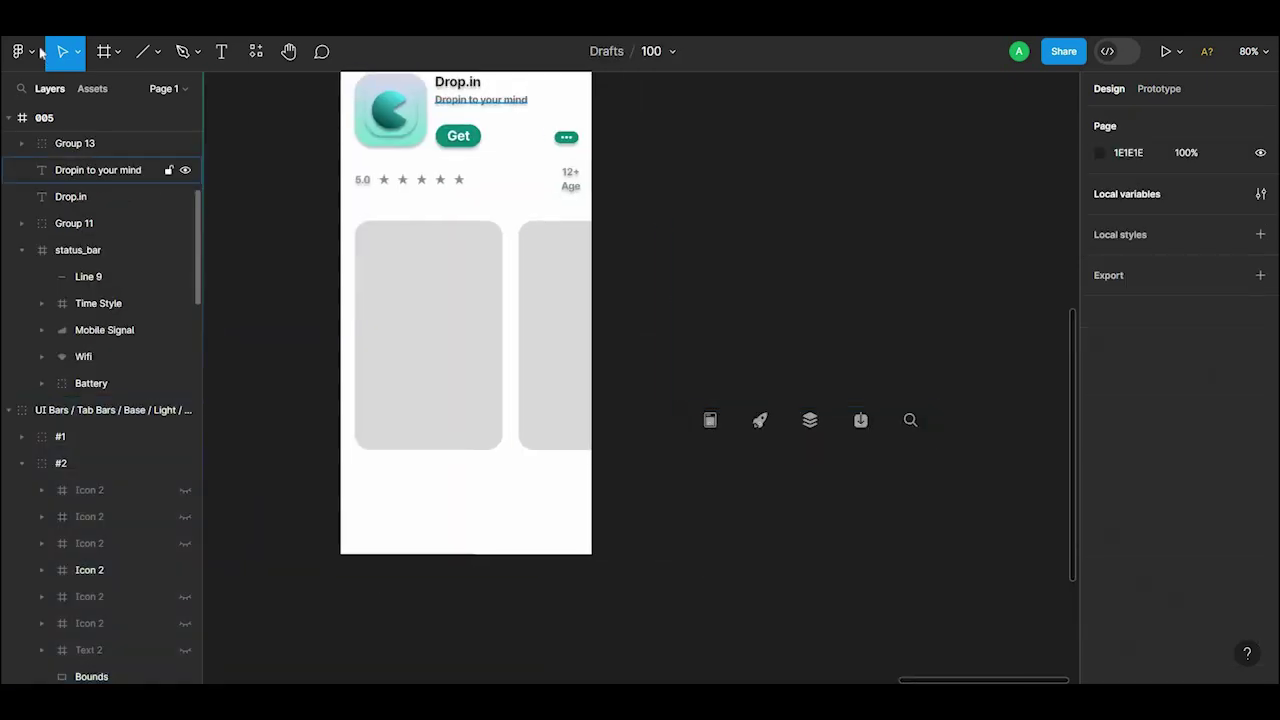
Step: Draw a rectangle strip across the bottom edge of frame 005
left_click(144, 52)
key("r")
scroll(414, 343, "up", 3)
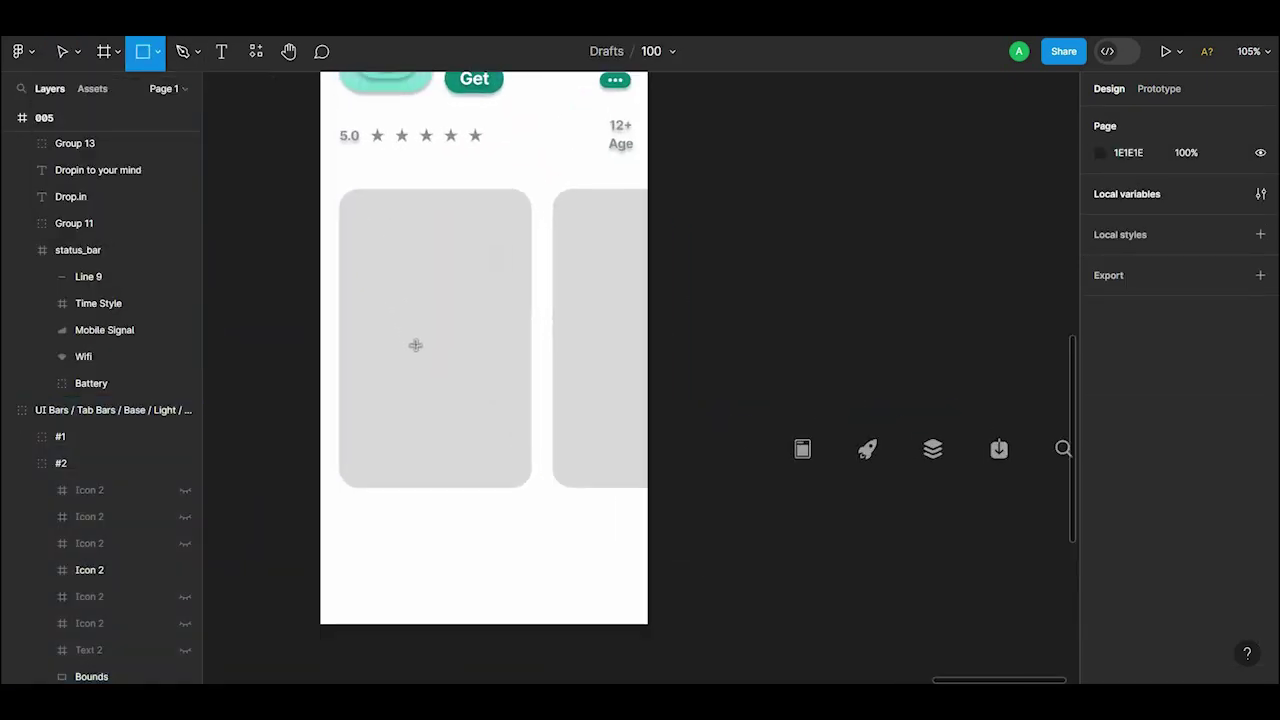
scroll(518, 318, "down", 3)
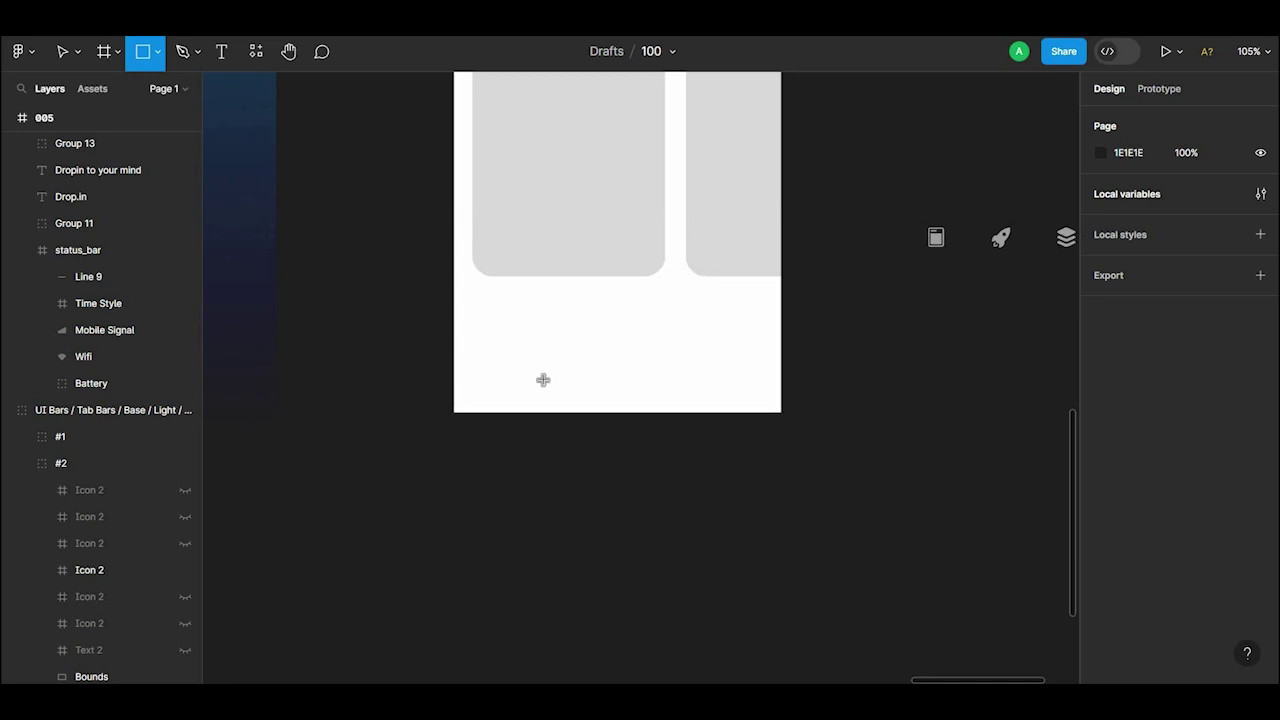
left_click_drag(454, 366, 780, 412)
Step: Set the bottom strip Rectangle 36 fill to white FFFFFF
left_click(877, 306)
scroll(592, 520, "up", 2)
scroll(592, 520, "right", 2)
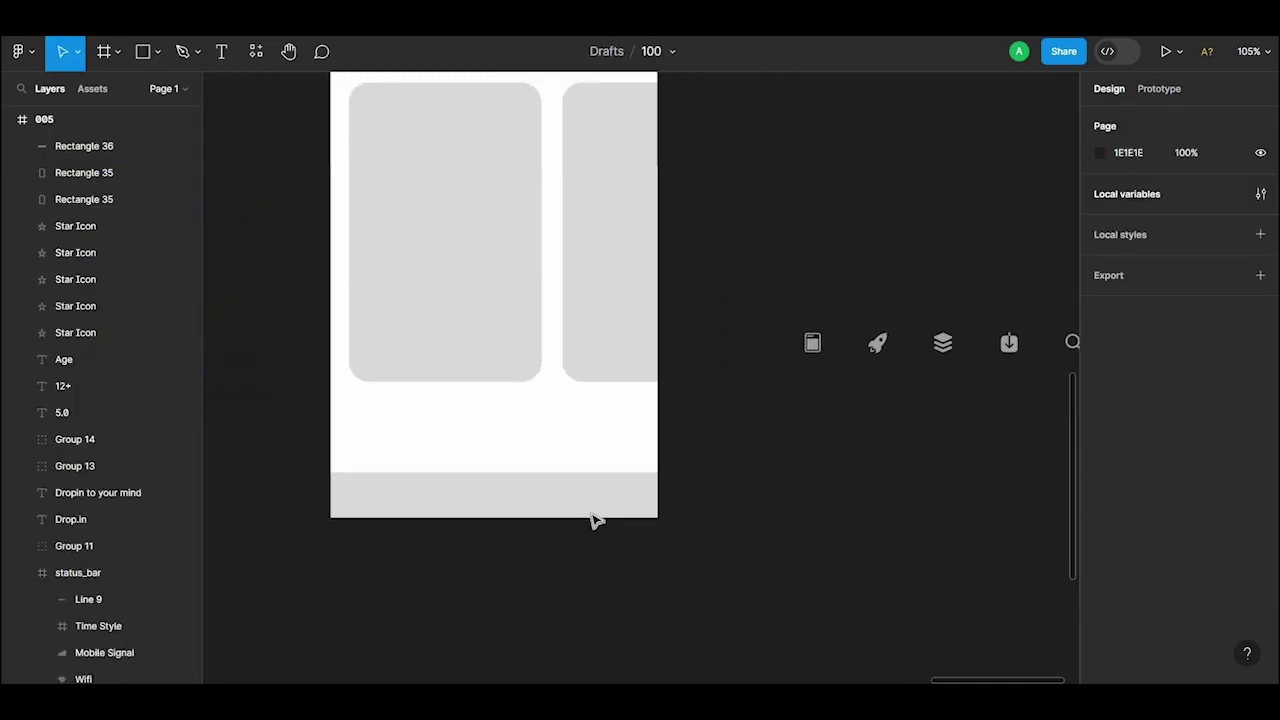
left_click(592, 516)
left_click(812, 365)
scroll(1083, 398, "right", 2)
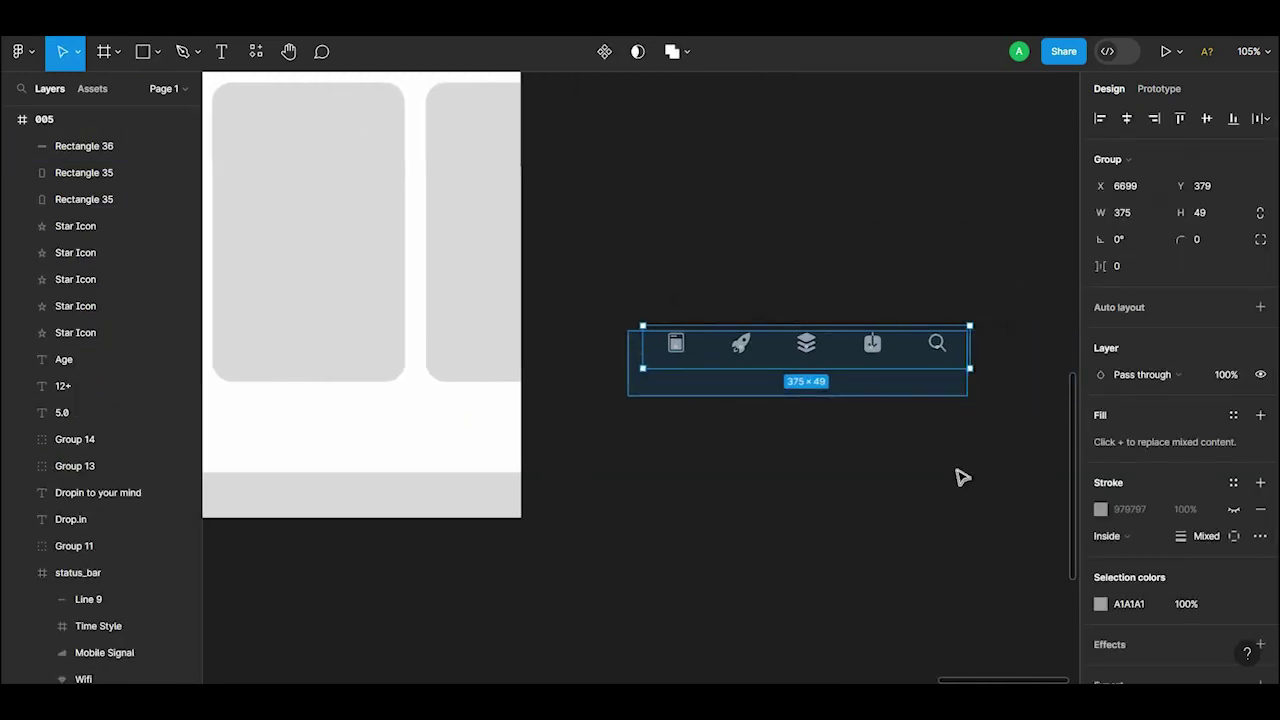
left_click(360, 495)
left_click(1100, 455)
left_click(918, 307)
left_click(900, 597)
left_click(623, 474)
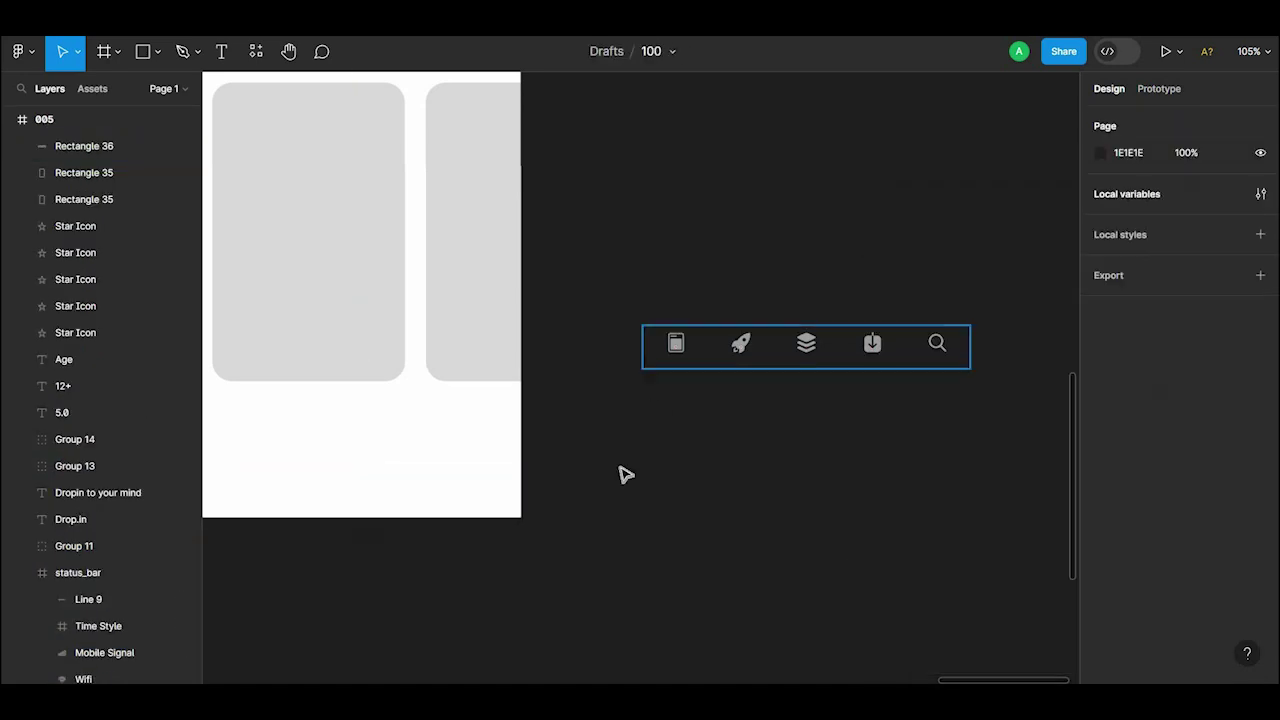
left_click(360, 495)
left_click(691, 420)
Step: Move the tab-bar icon group into frame 005, centred horizontally along the bottom
left_click(960, 345)
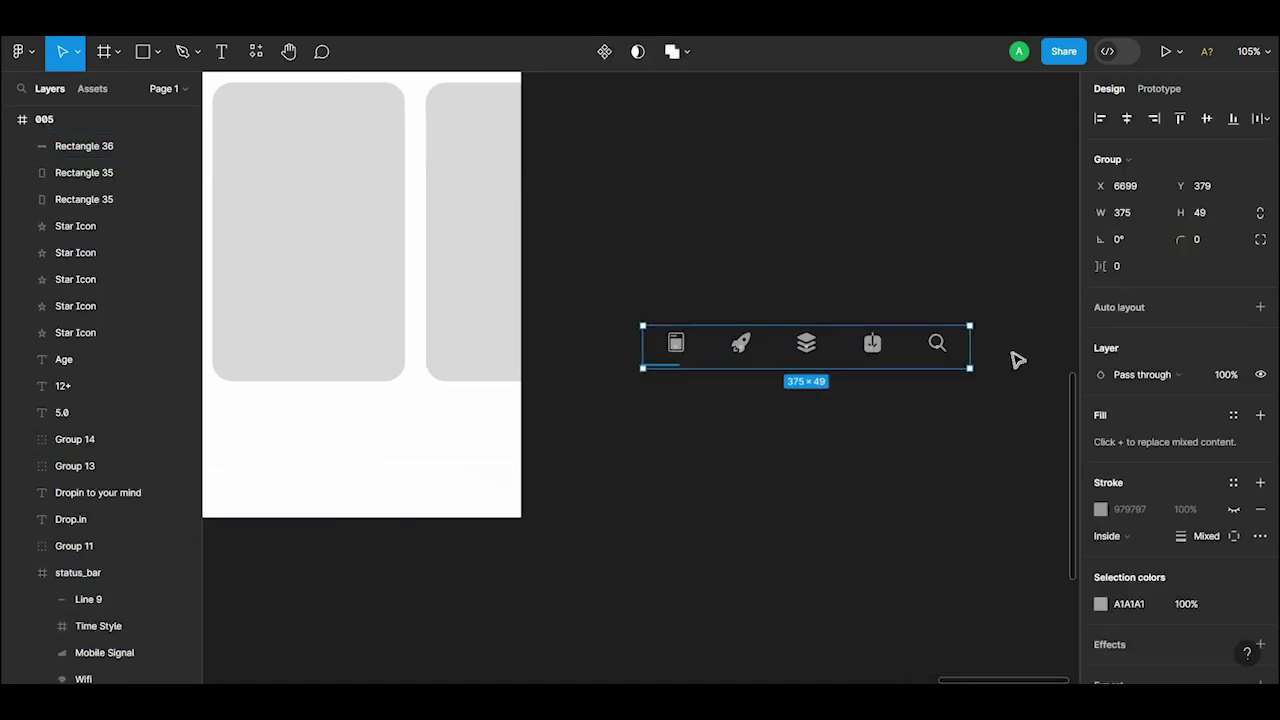
mouse_move(968, 330)
left_mouse_down()
mouse_move(370, 458)
mouse_move(477, 460)
left_mouse_up()
scroll(500, 450, "left", 3)
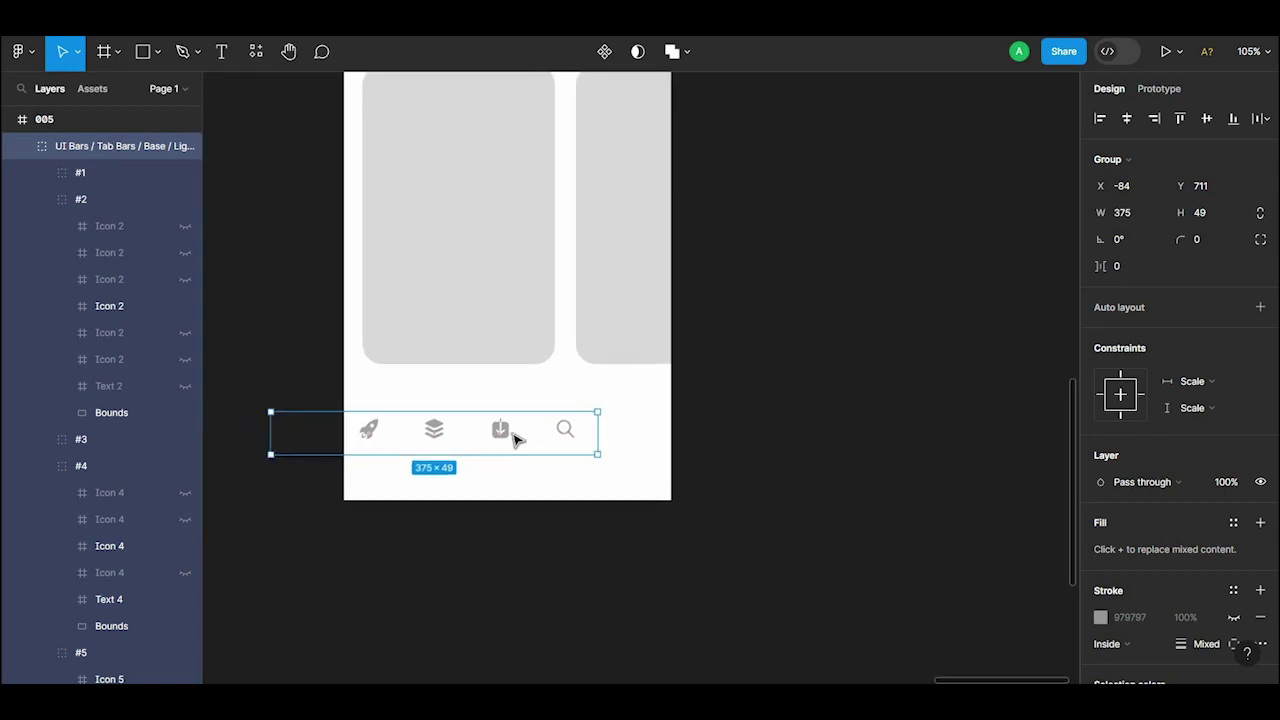
left_click(1129, 118)
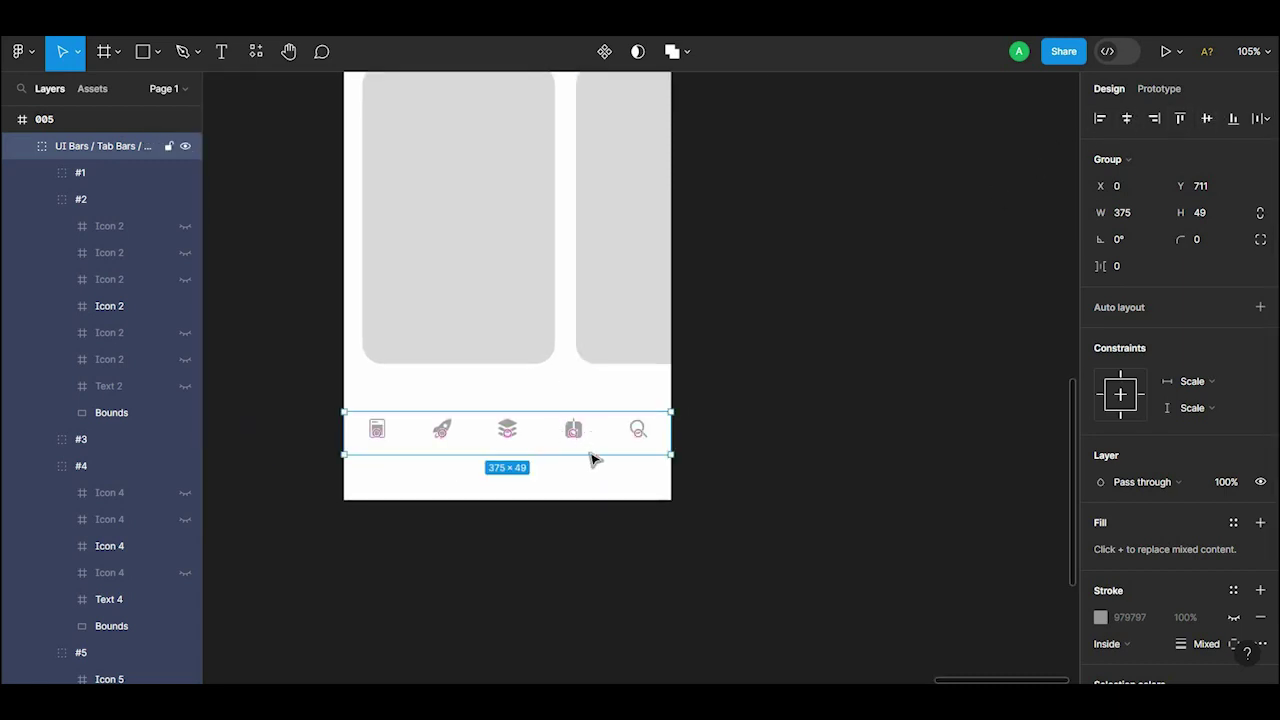
left_click_drag(591, 445, 604, 468)
left_click(623, 541)
scroll(600, 530, "left", 3)
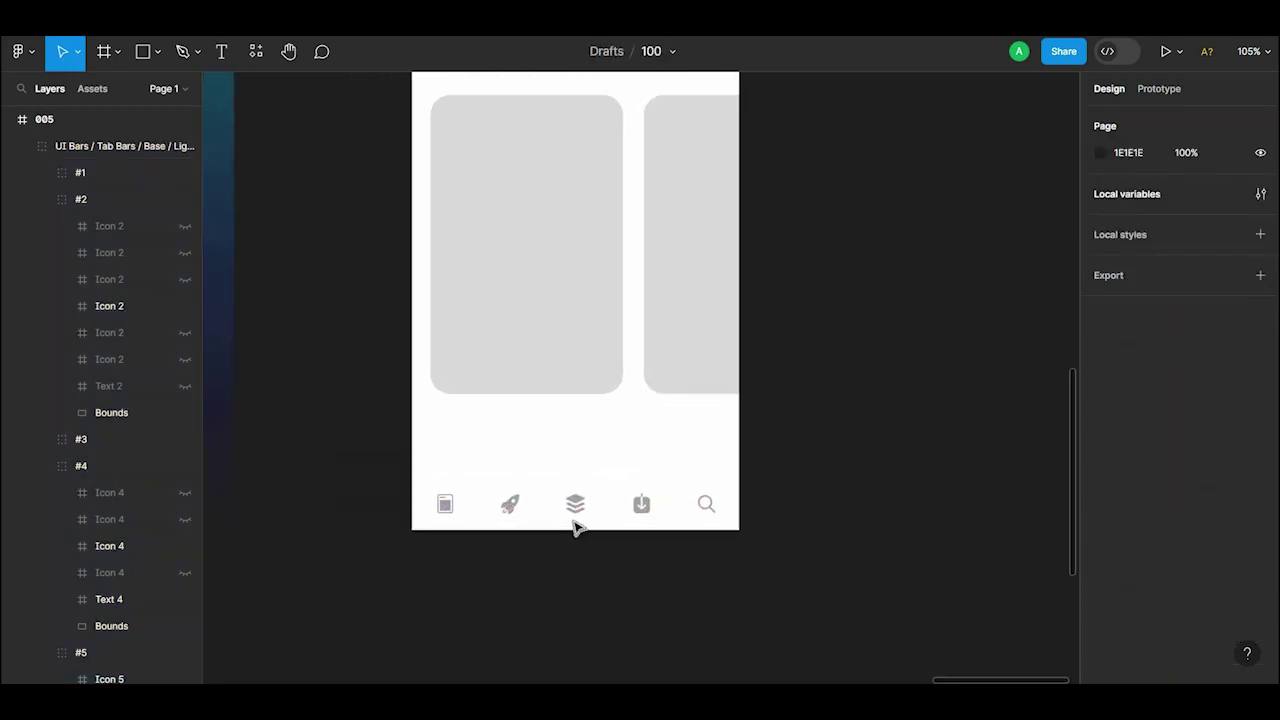
left_click(573, 508)
double_click(506, 506)
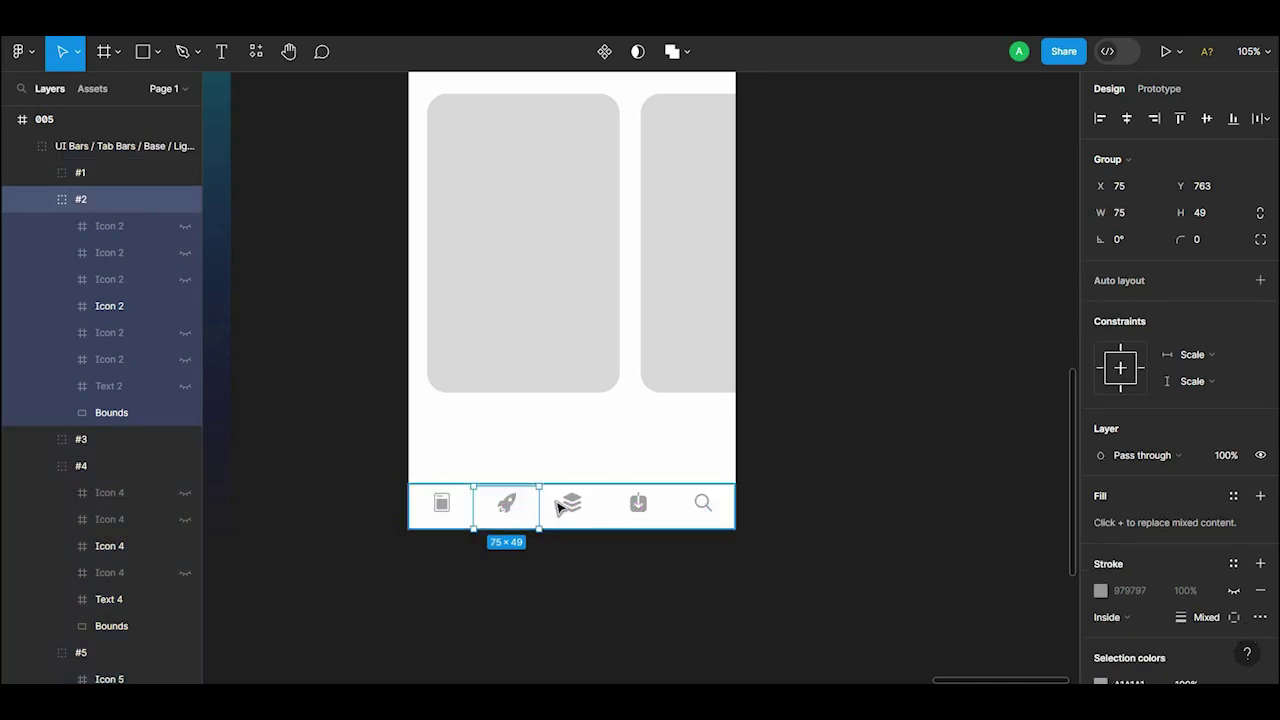
Step: Change the stacked-layers icon from grey A1A1A1 to green 0F8251
left_click(578, 546)
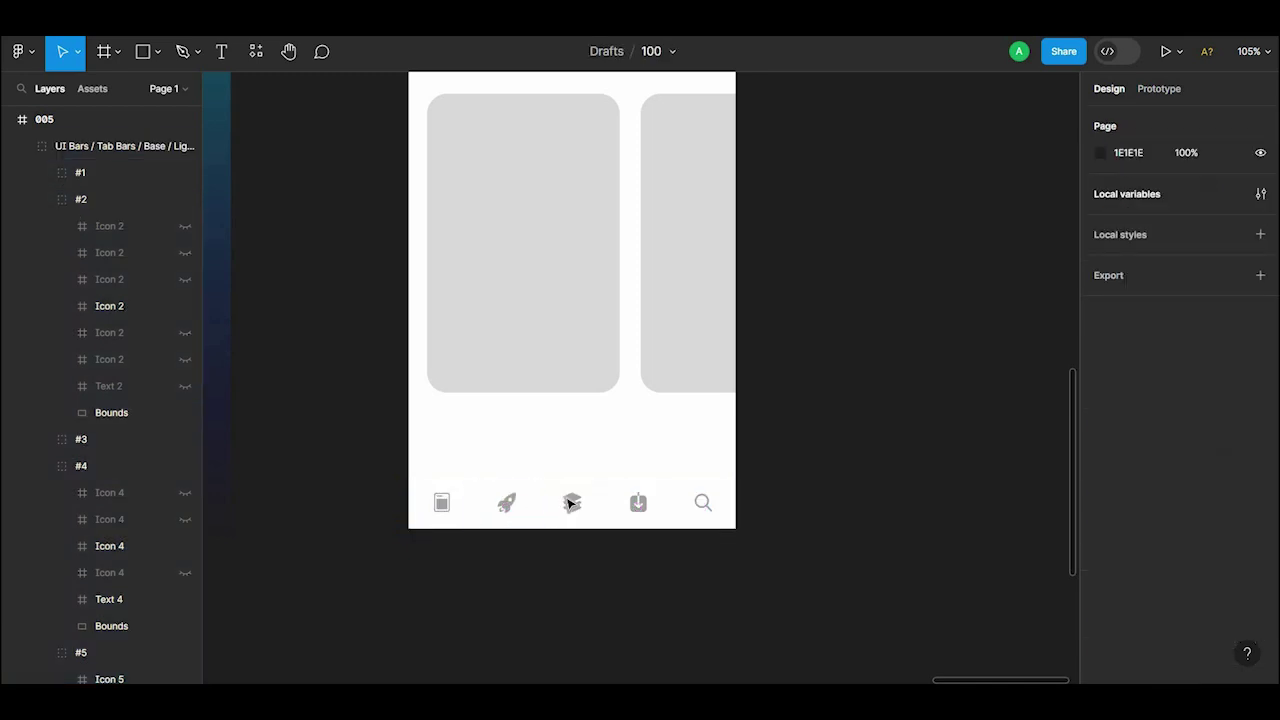
double_click(572, 502)
left_click(572, 502)
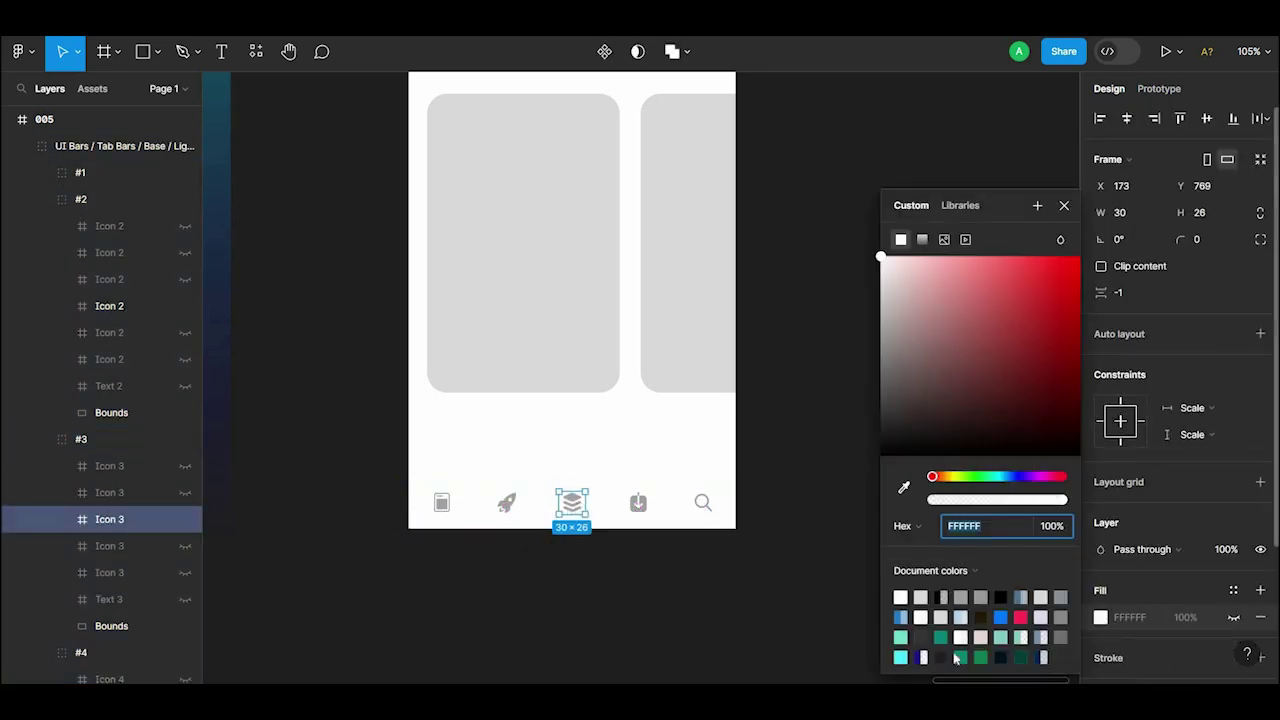
left_click(963, 657)
key("ctrl+z")
scroll(1180, 500, "down", 2)
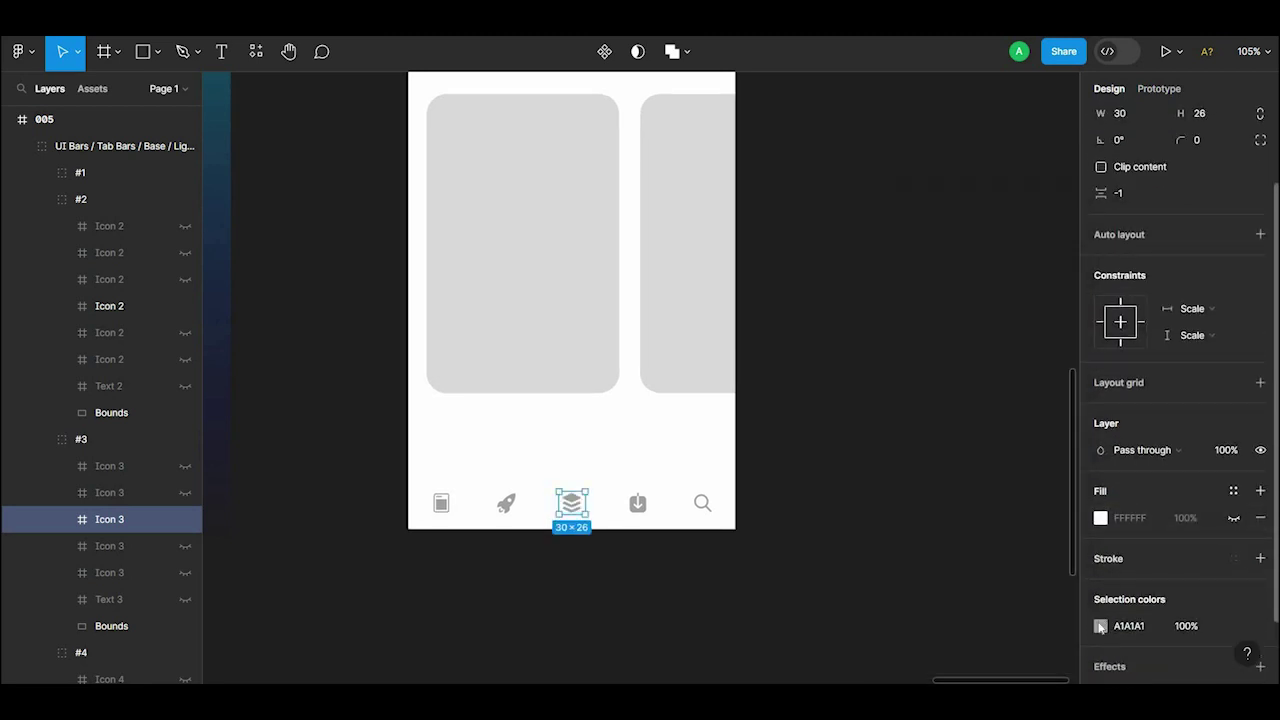
left_click(1100, 626)
left_click(1006, 636)
scroll(777, 428, "up", 2)
left_click(777, 386)
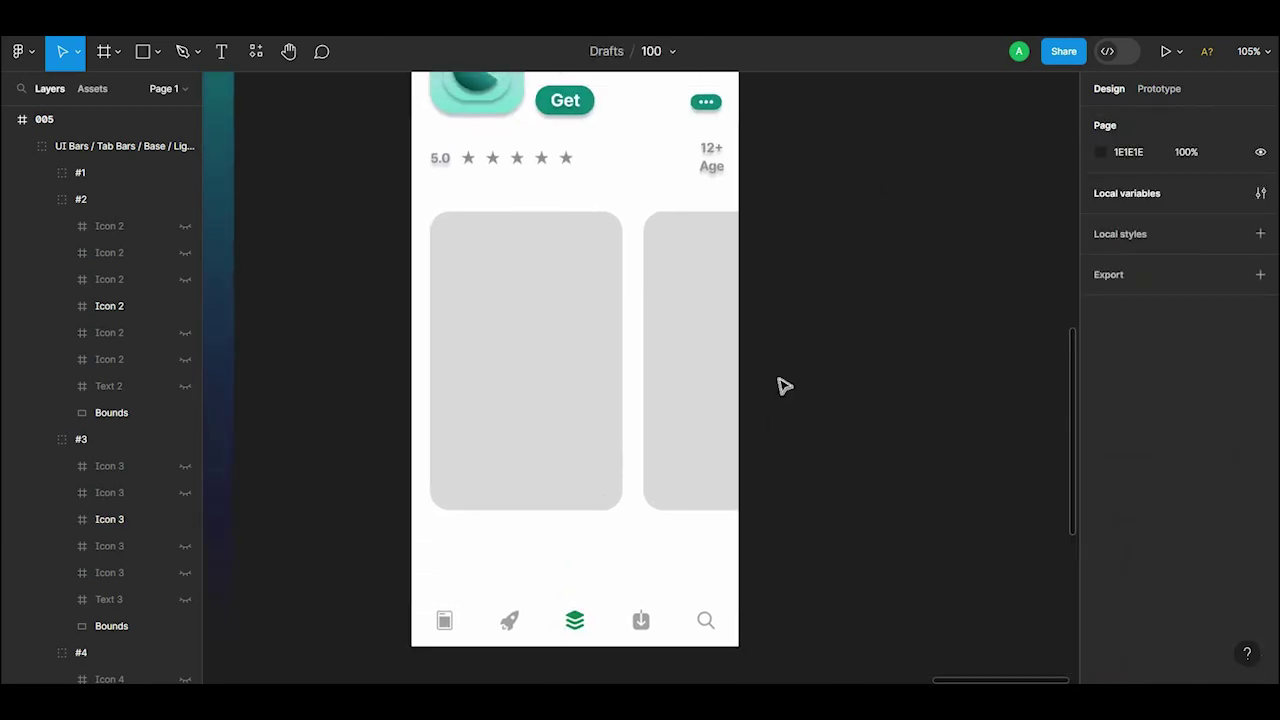
Step: Select the search tab, then step up to the whole tab bar
scroll(787, 350, "down", 2, "ctrl")
scroll(785, 360, "up", 1)
scroll(770, 420, "down", 2)
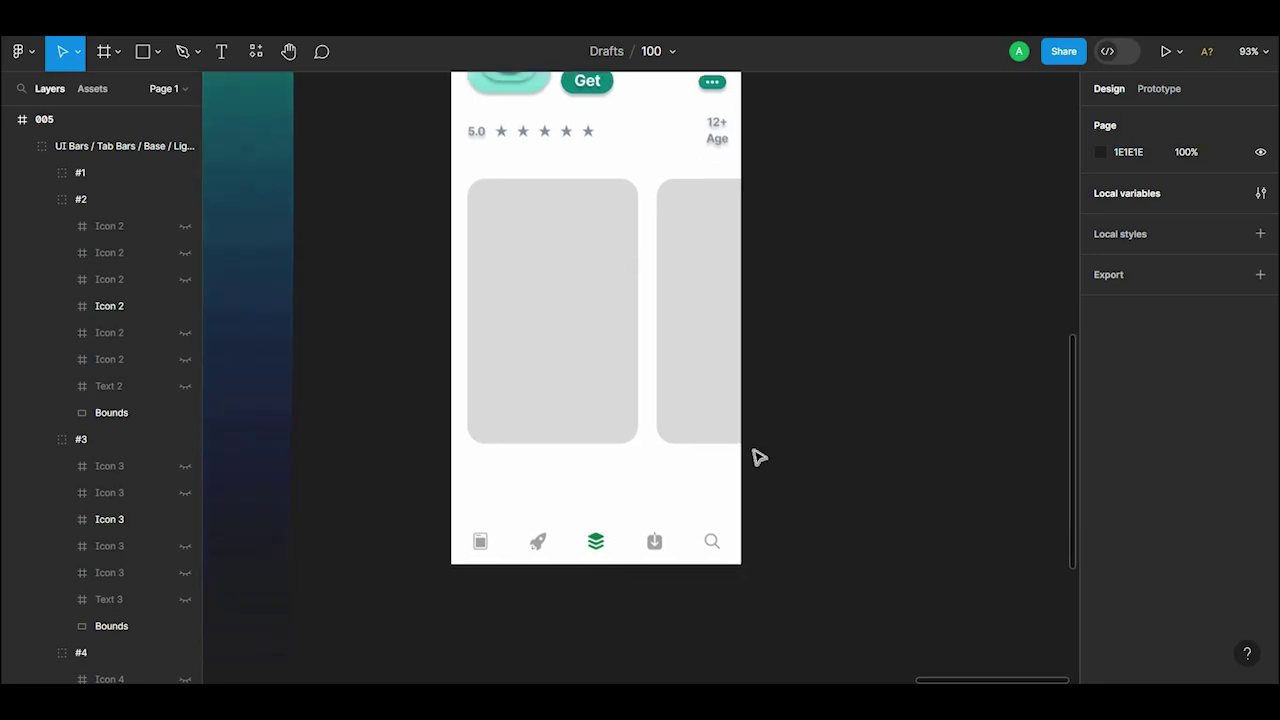
scroll(791, 318, "up", 3, "ctrl")
scroll(791, 318, "down", 2)
left_click(717, 488)
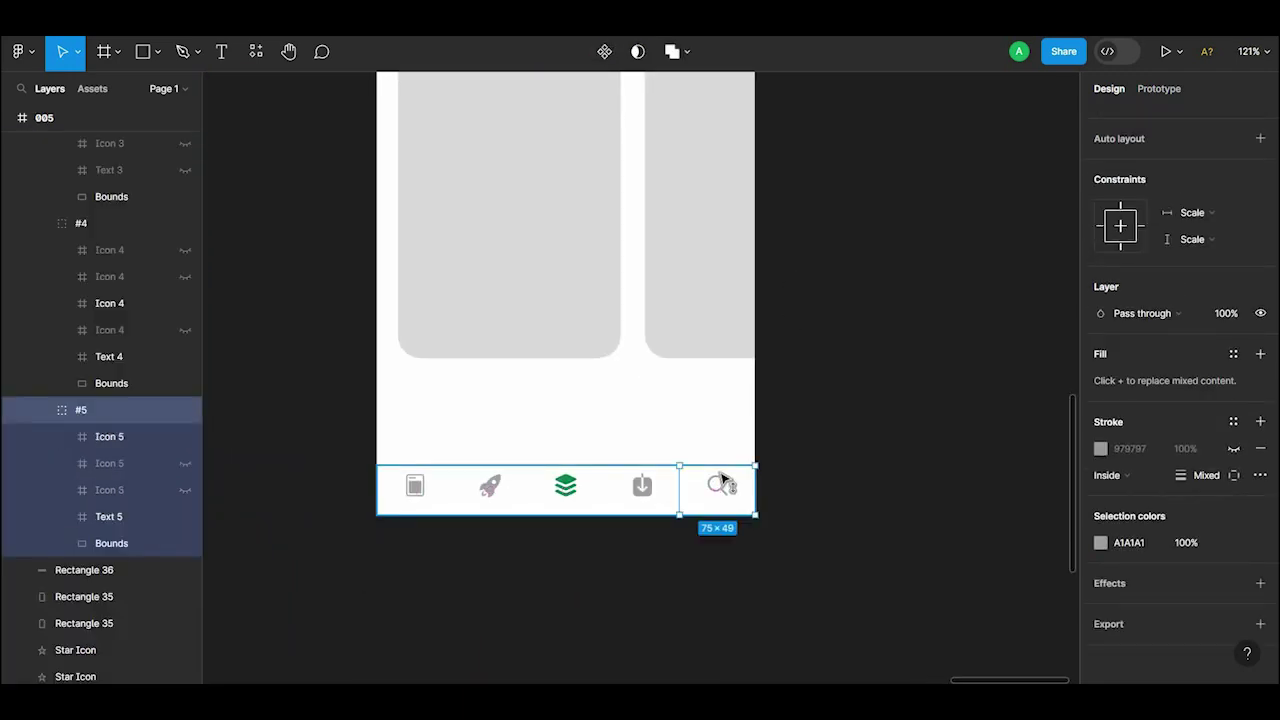
key("Escape")
key("Escape")
Step: Add a 'Search' text label below the search icon
left_click(697, 515)
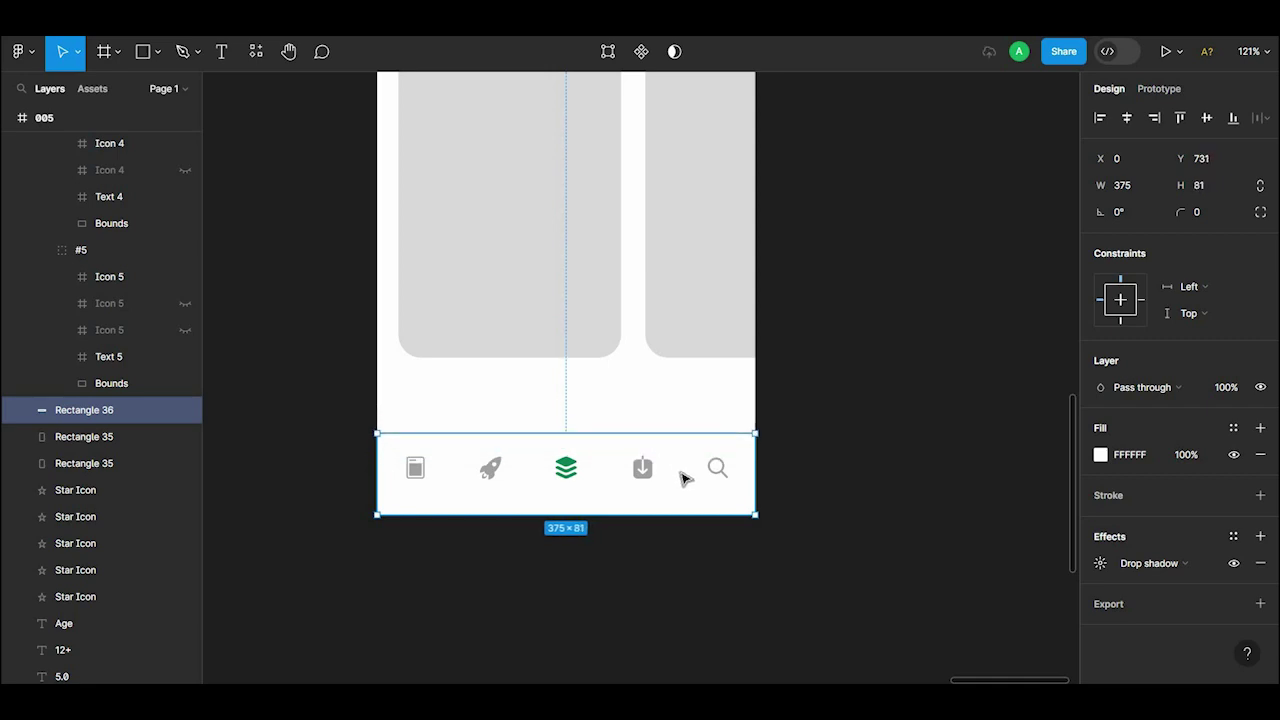
left_click(700, 475, "shift")
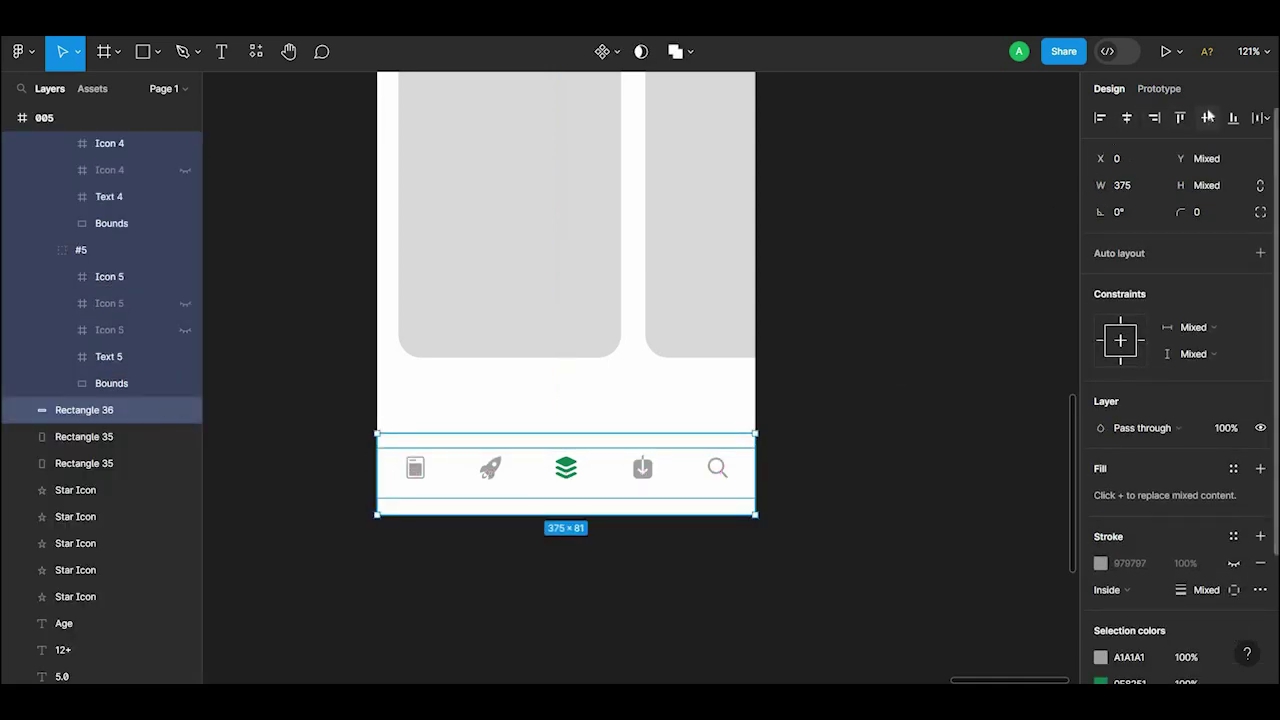
key("Escape")
scroll(737, 477, "up", 3)
scroll(600, 246, "down", 2)
left_click(221, 51)
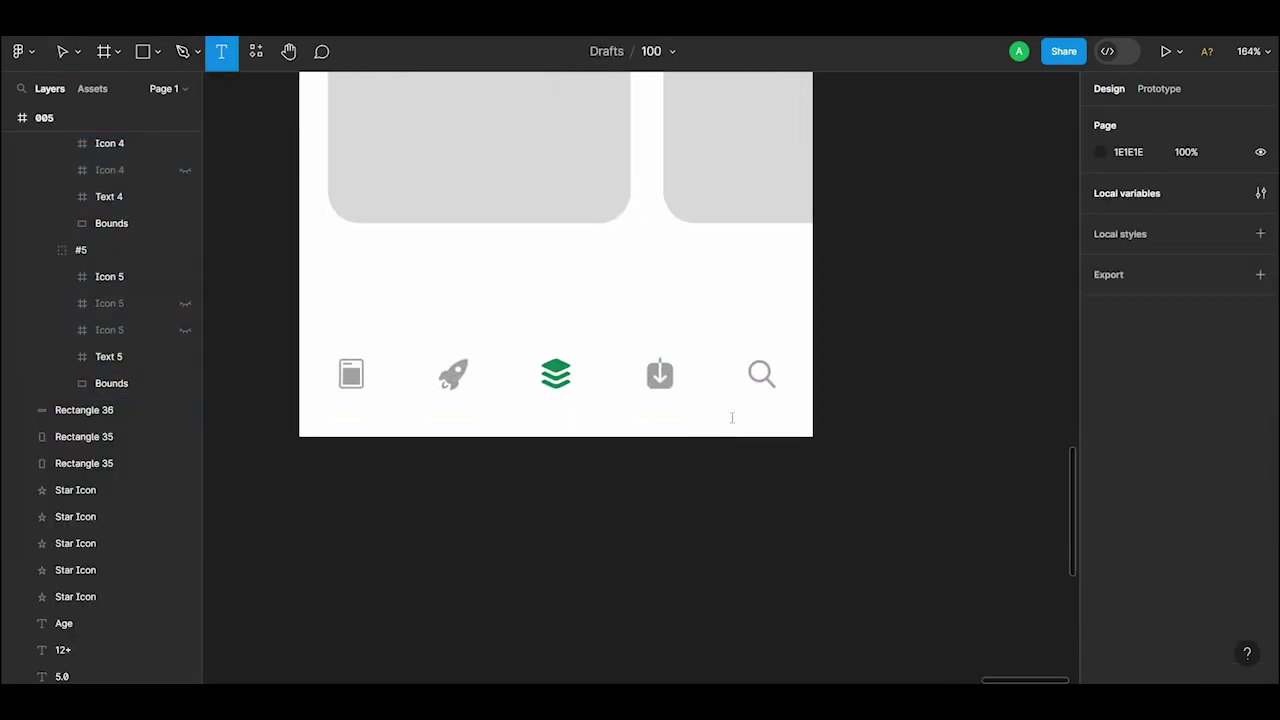
left_click(732, 418)
type("Search")
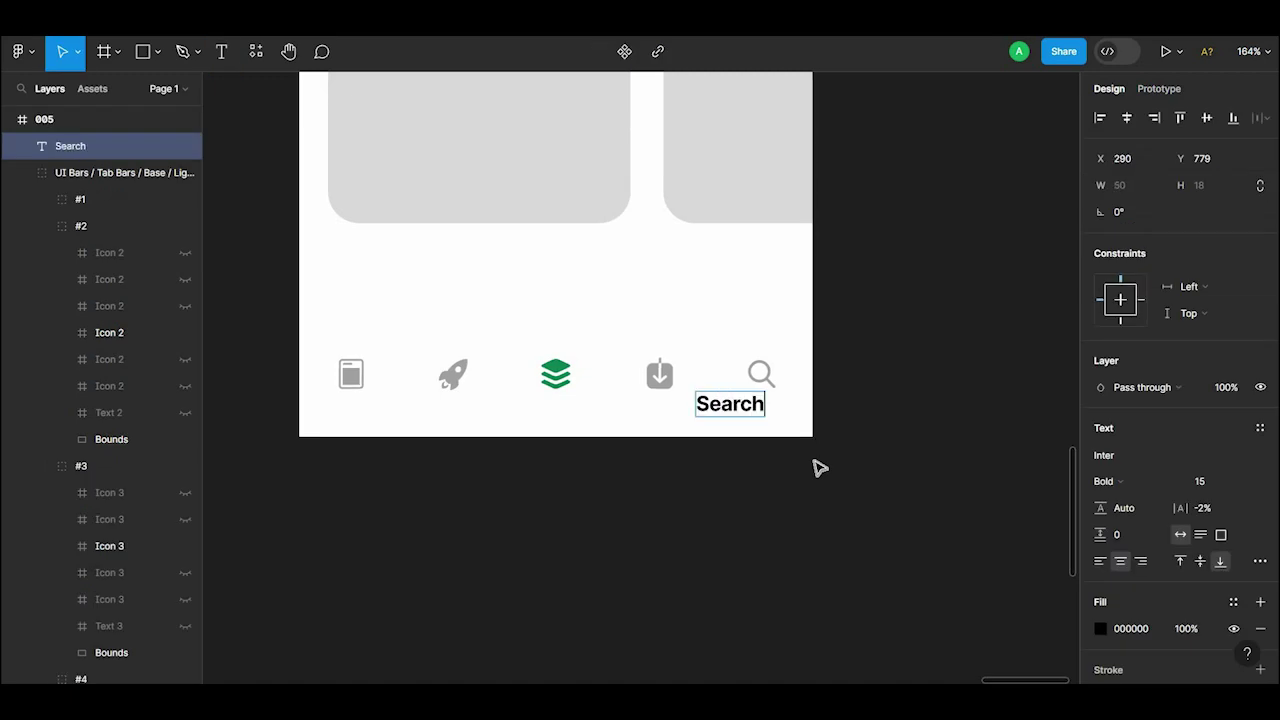
key("Escape")
Step: Style the Search label 6F6F6F grey, Regular, size 12, and copy it under download
scroll(1114, 640, "down", 2)
left_click(1100, 584)
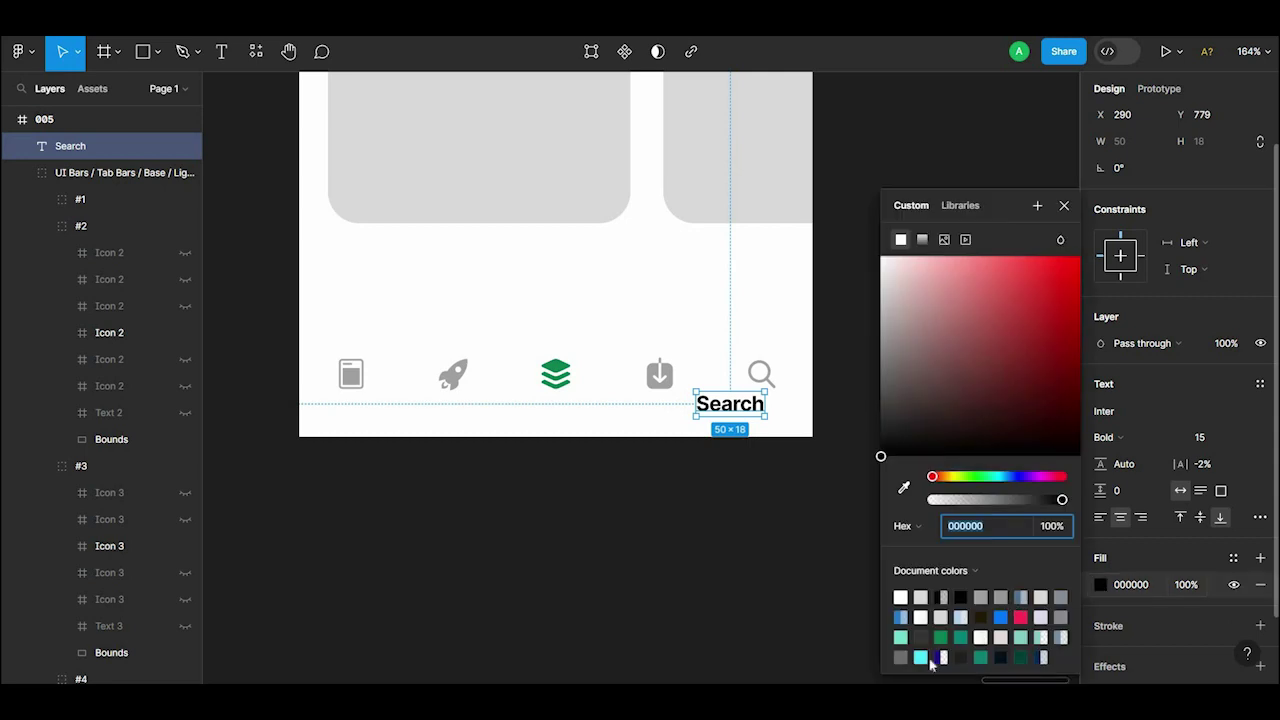
left_click(880, 651)
left_click_drag(751, 409, 780, 418)
left_click(1105, 353)
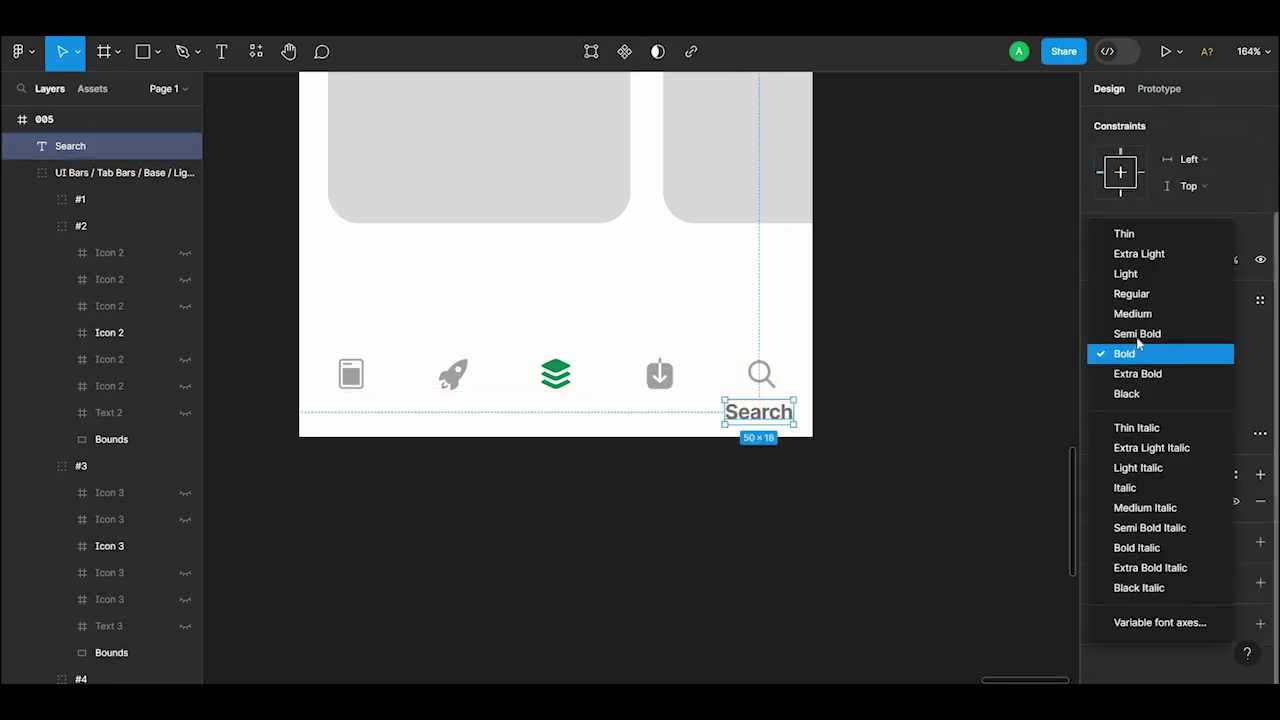
left_click(1149, 293)
left_click(1245, 354)
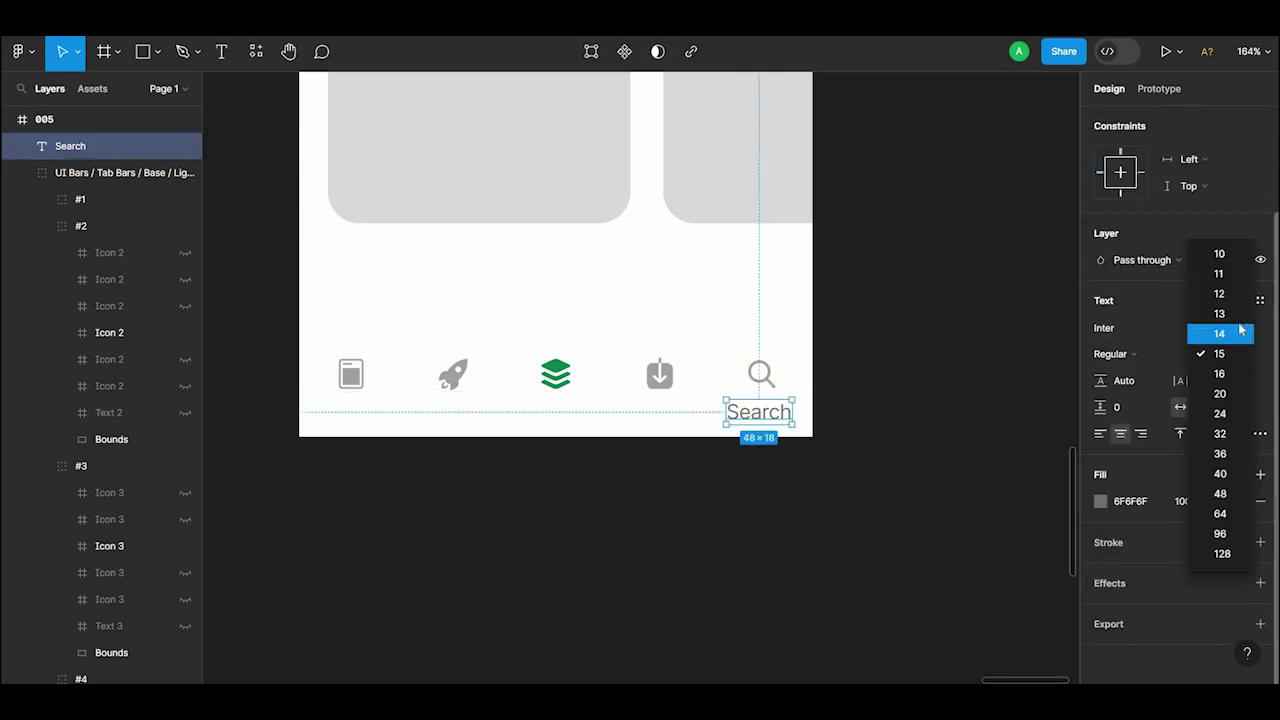
key("Return")
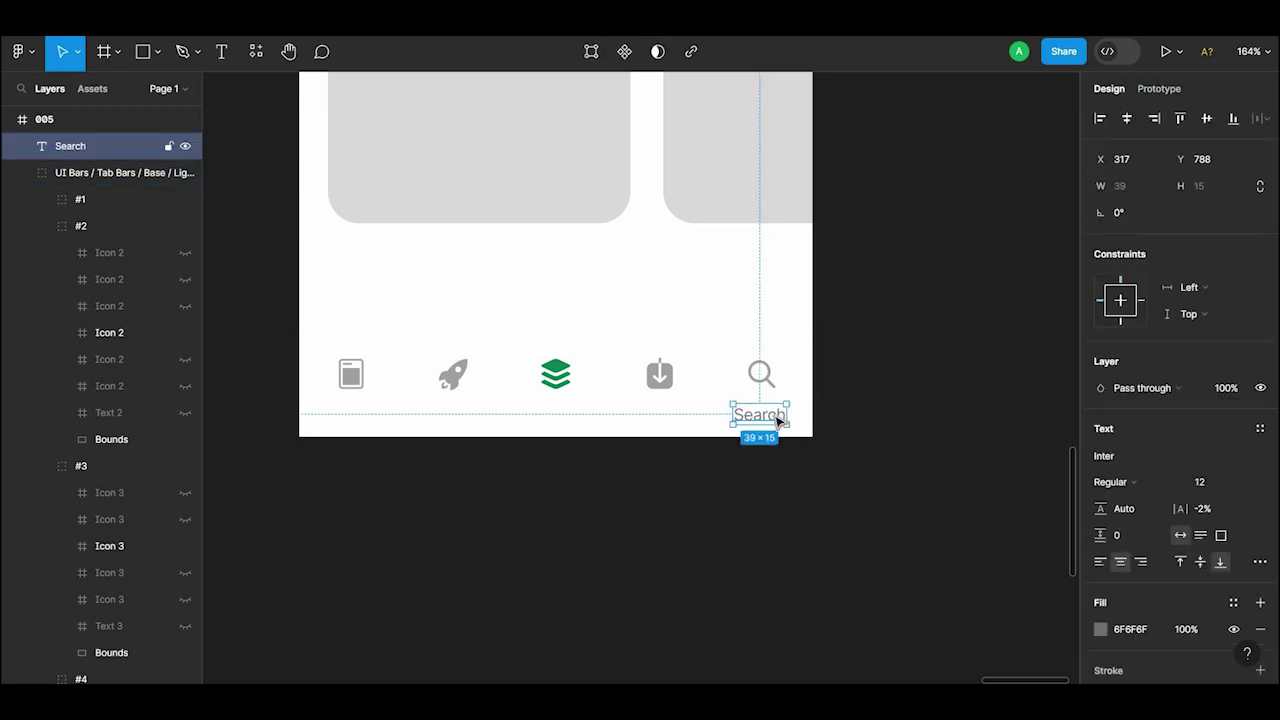
left_click_drag(780, 420, 671, 417)
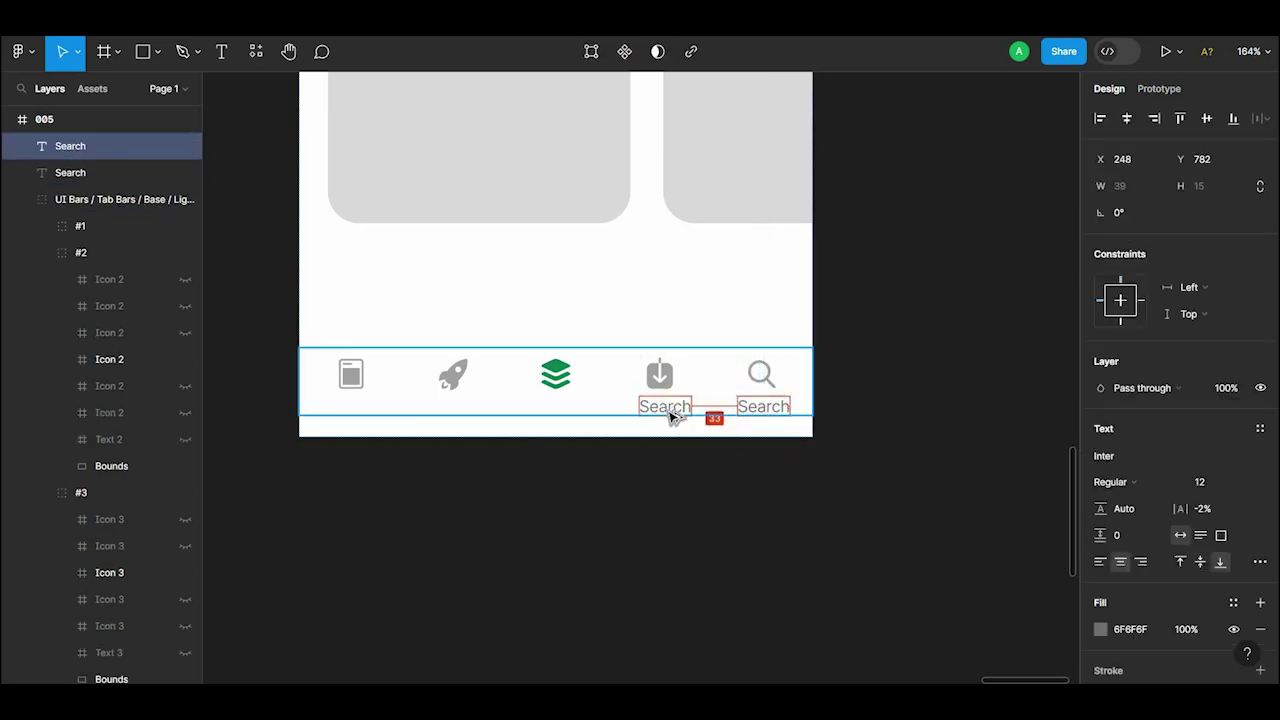
Step: Rename the copied label to 'Arcade' and copy it under the stack icon
double_click(670, 408)
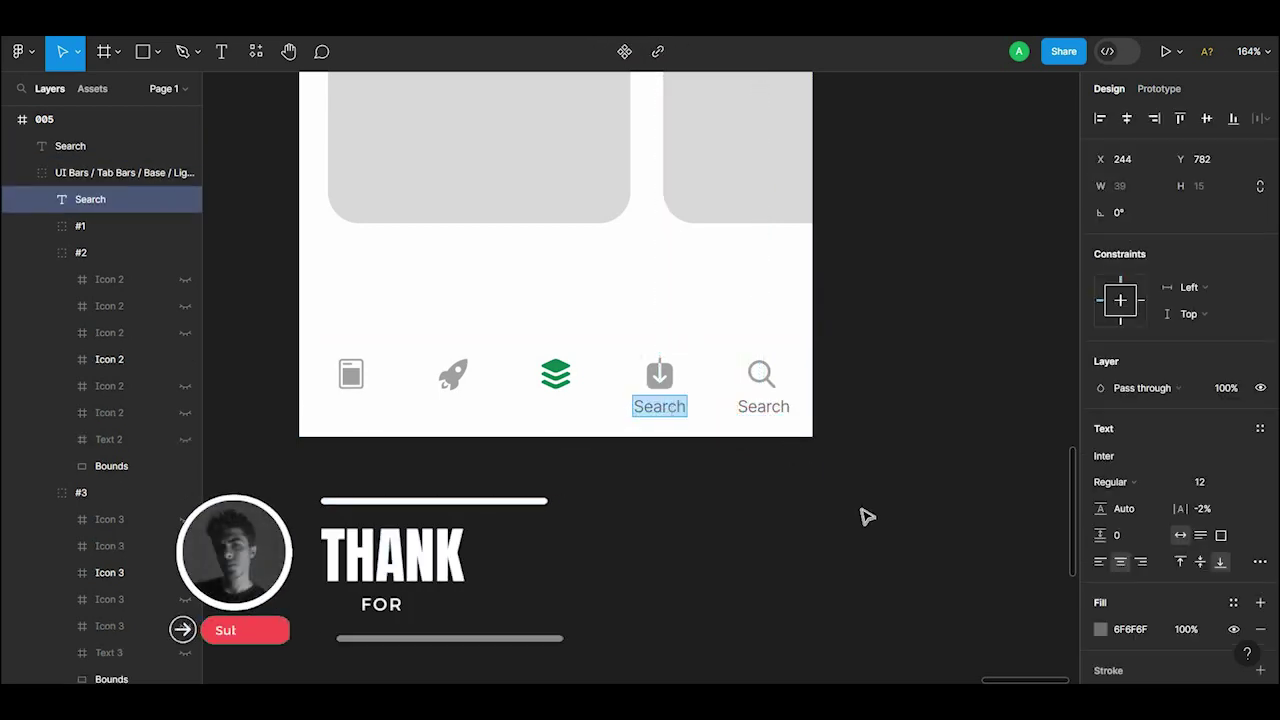
type("Arca")
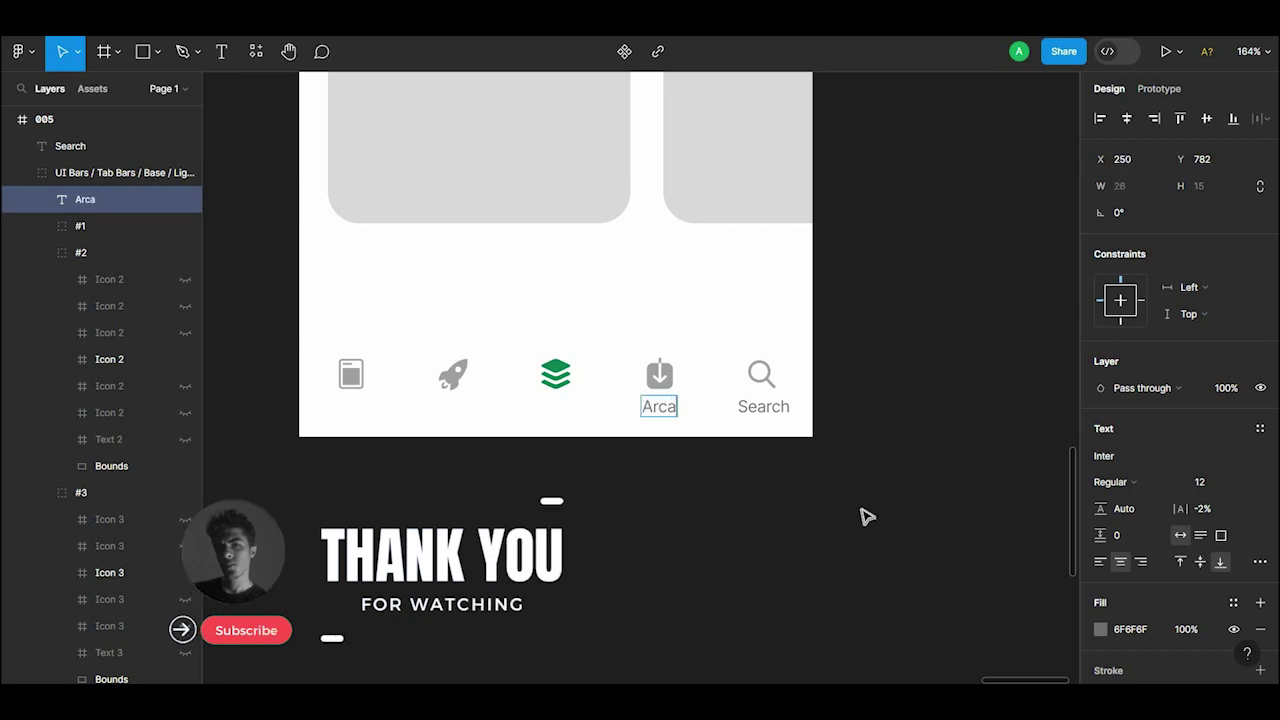
type("de")
left_click(867, 517)
left_click(661, 408)
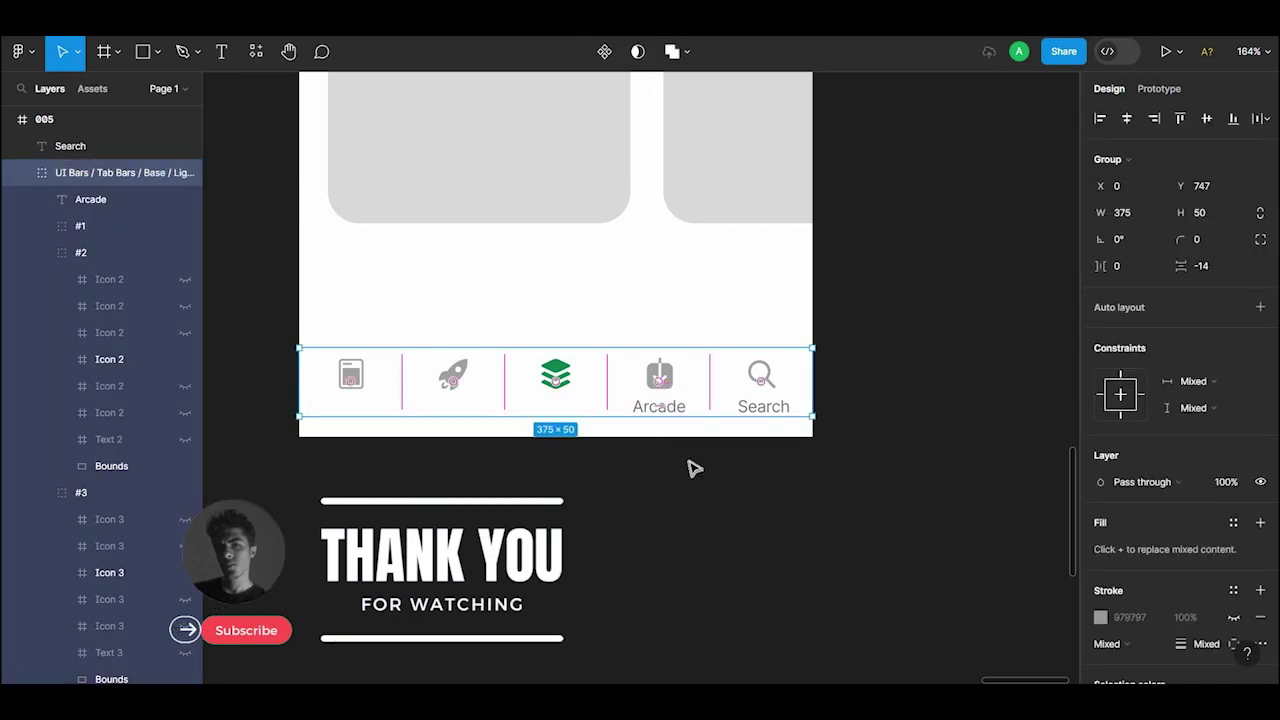
double_click(661, 408)
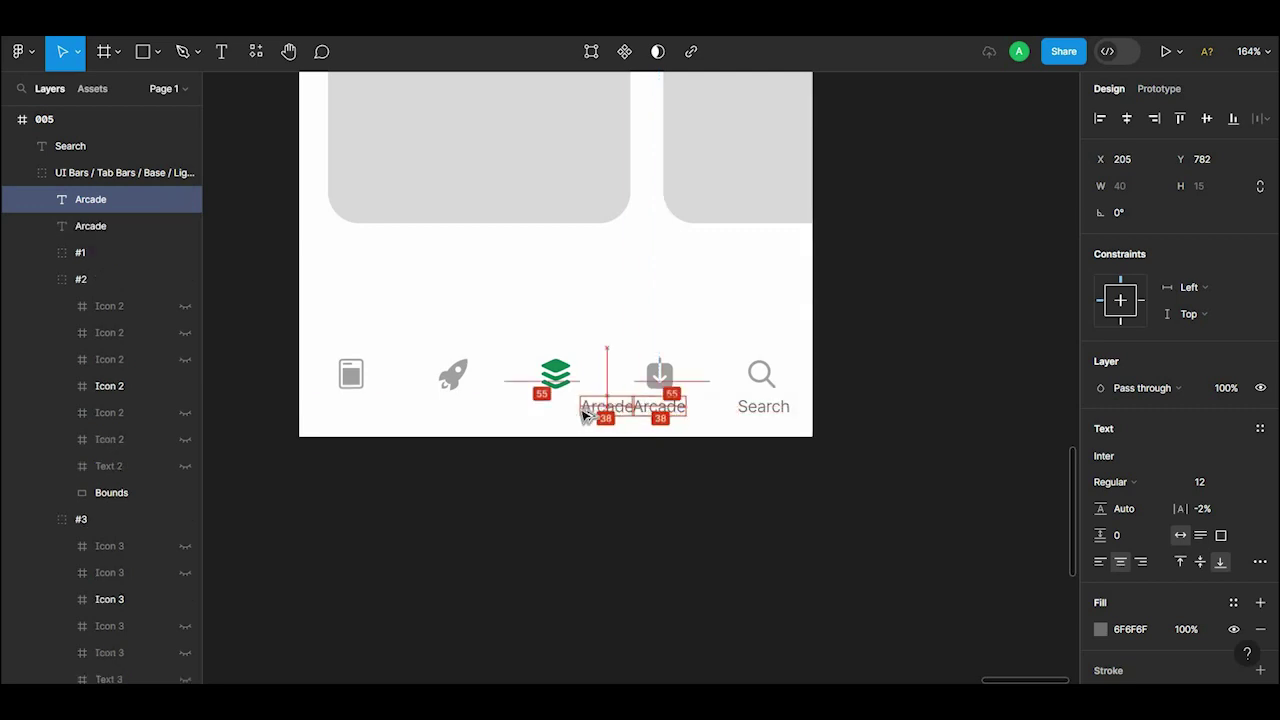
left_click_drag(670, 410, 567, 410, "alt")
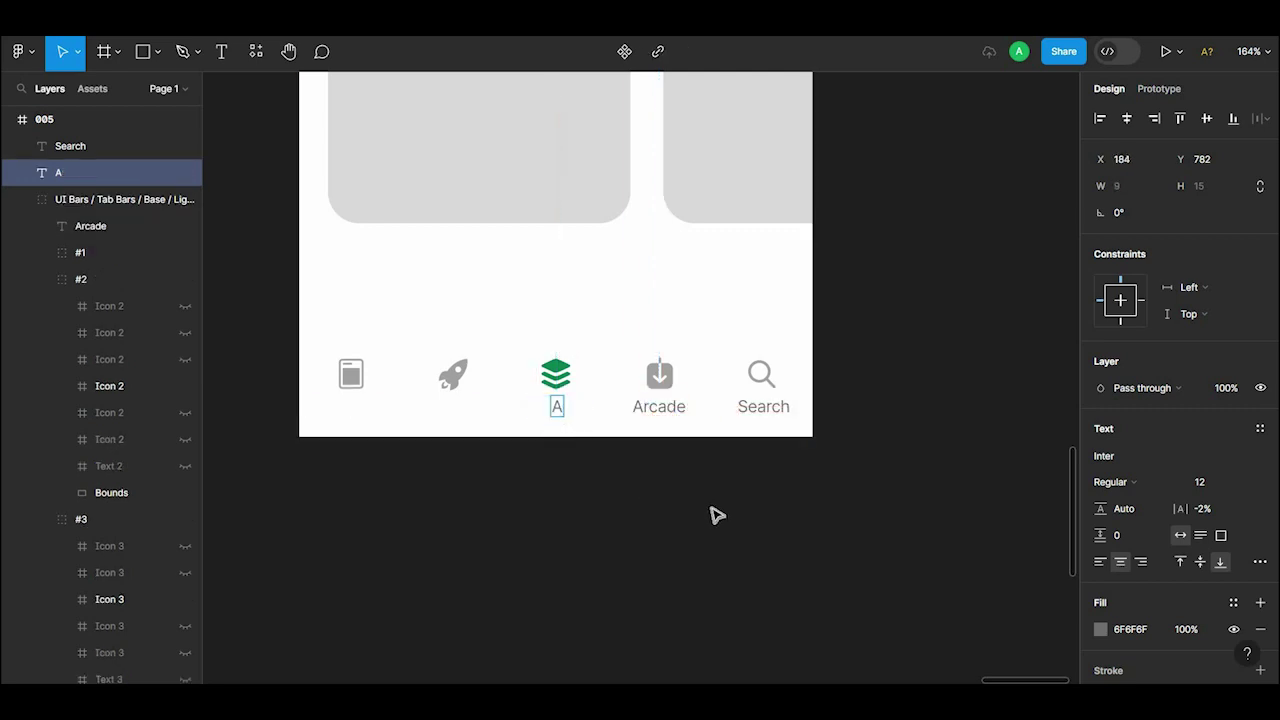
Step: Make that label 'Apps' in the stack icon's sampled green
double_click(560, 412)
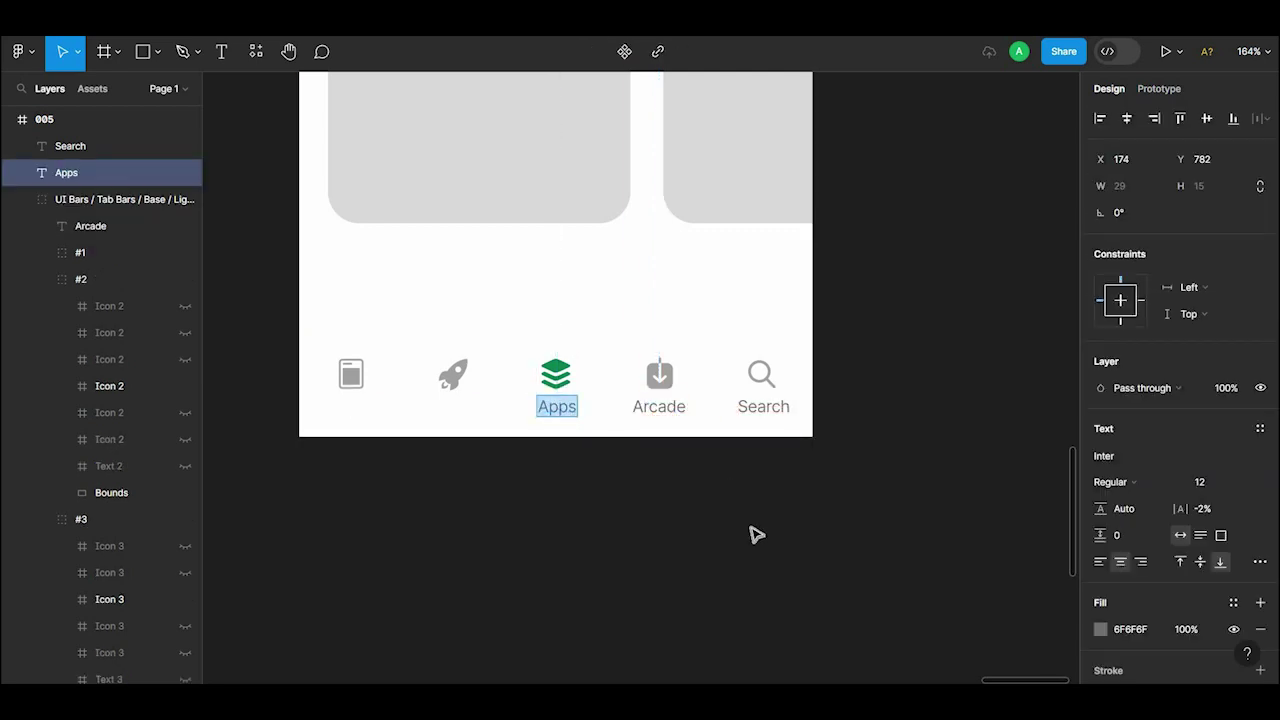
scroll(1103, 620, "down", 3)
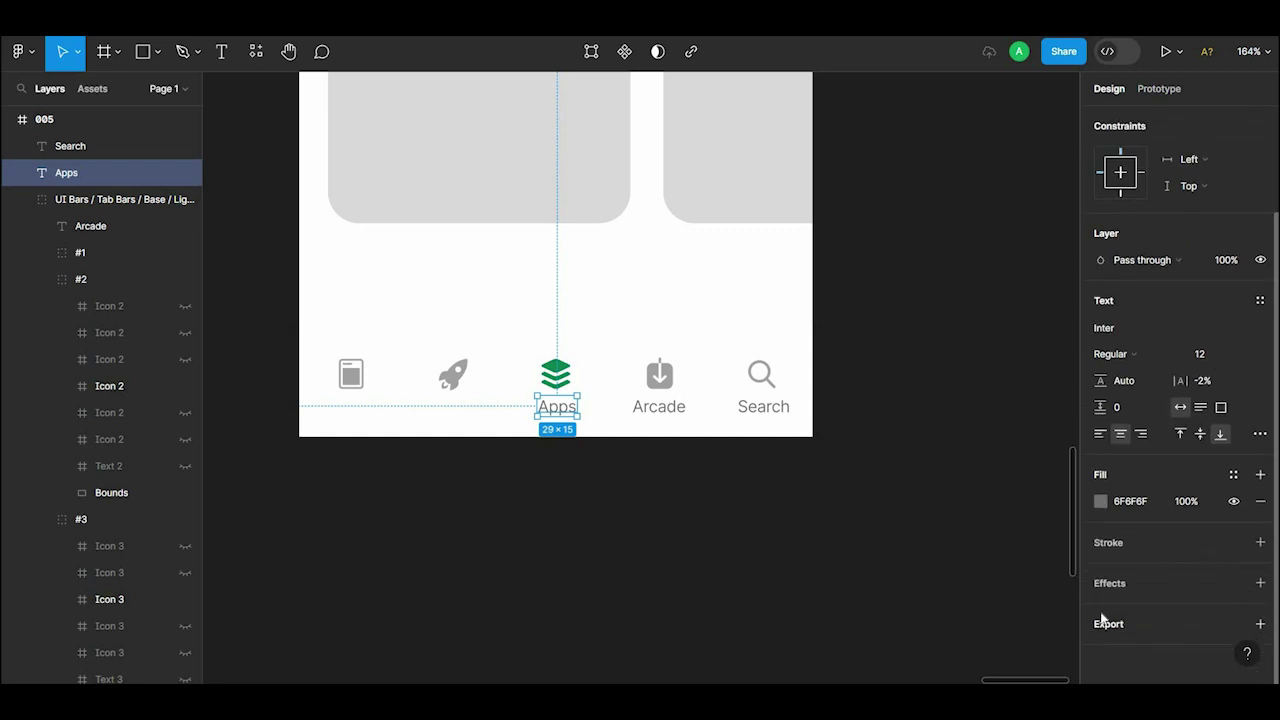
left_click(1103, 503)
left_click(904, 488)
left_click(556, 373)
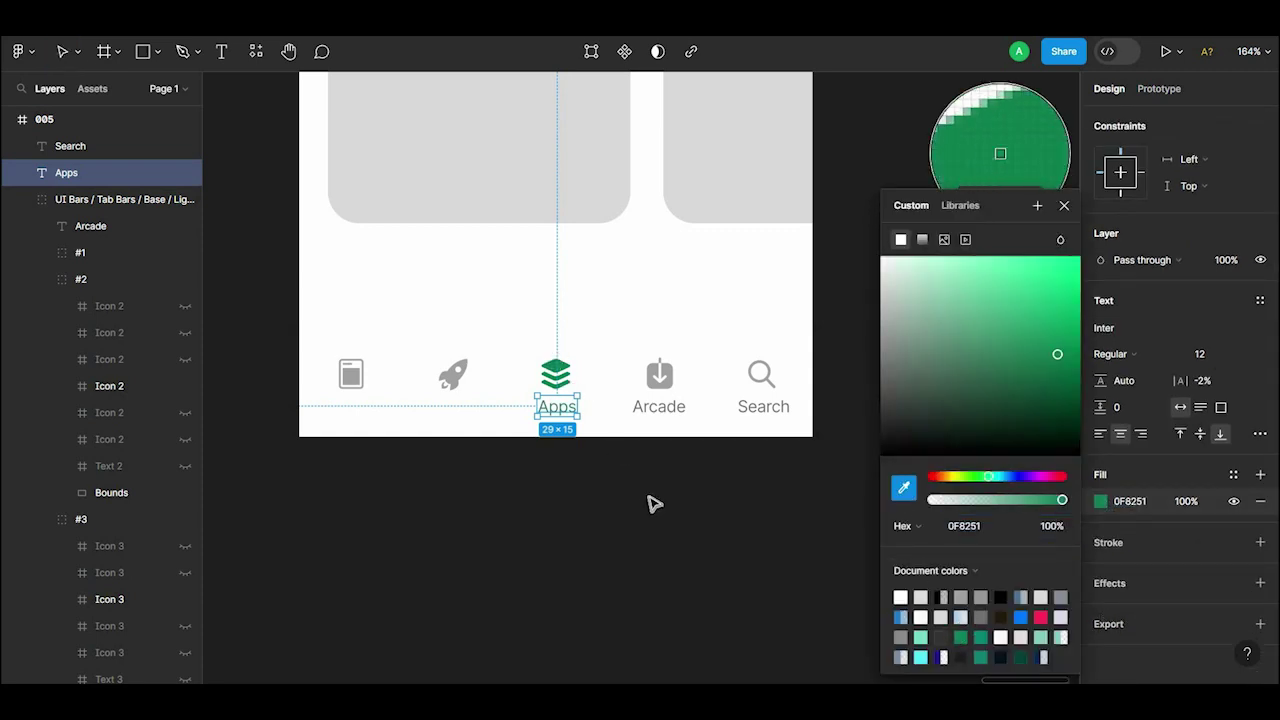
left_click(651, 503)
Step: Copy labels under the rocket as grey 'Gemes' and under the first icon as 'Today'
left_click_drag(651, 503, 545, 503, "alt")
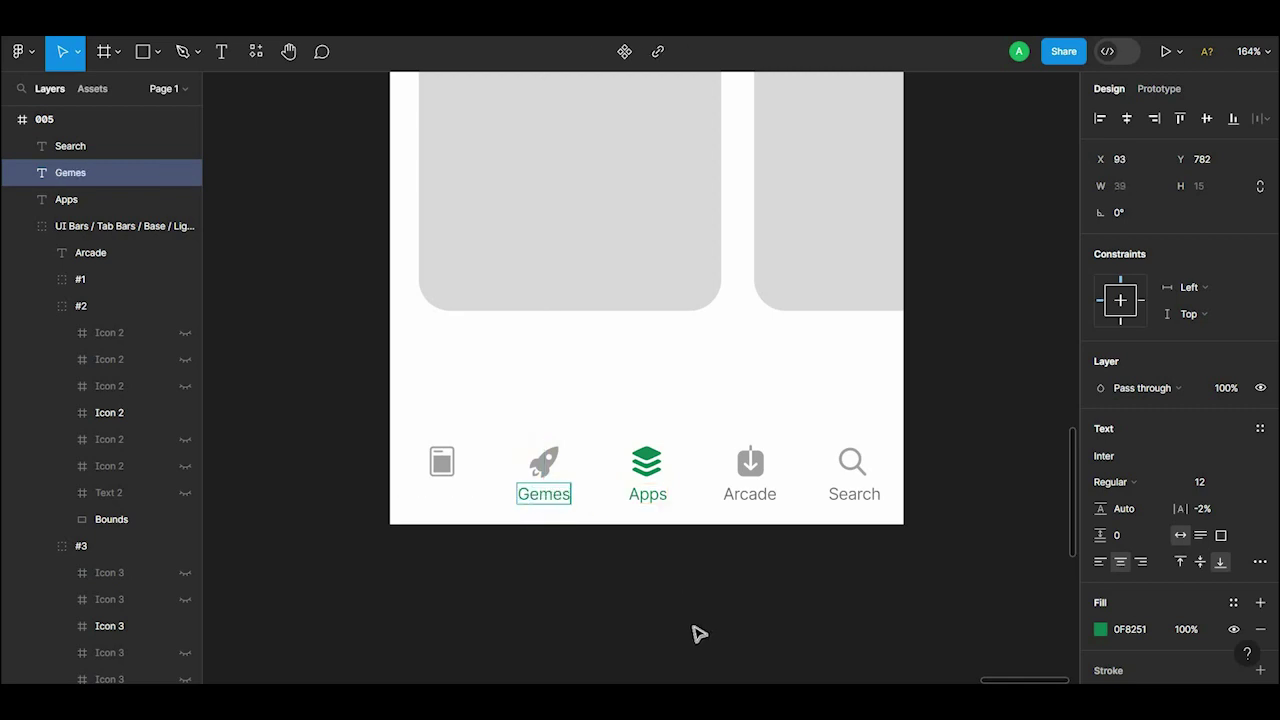
key("i")
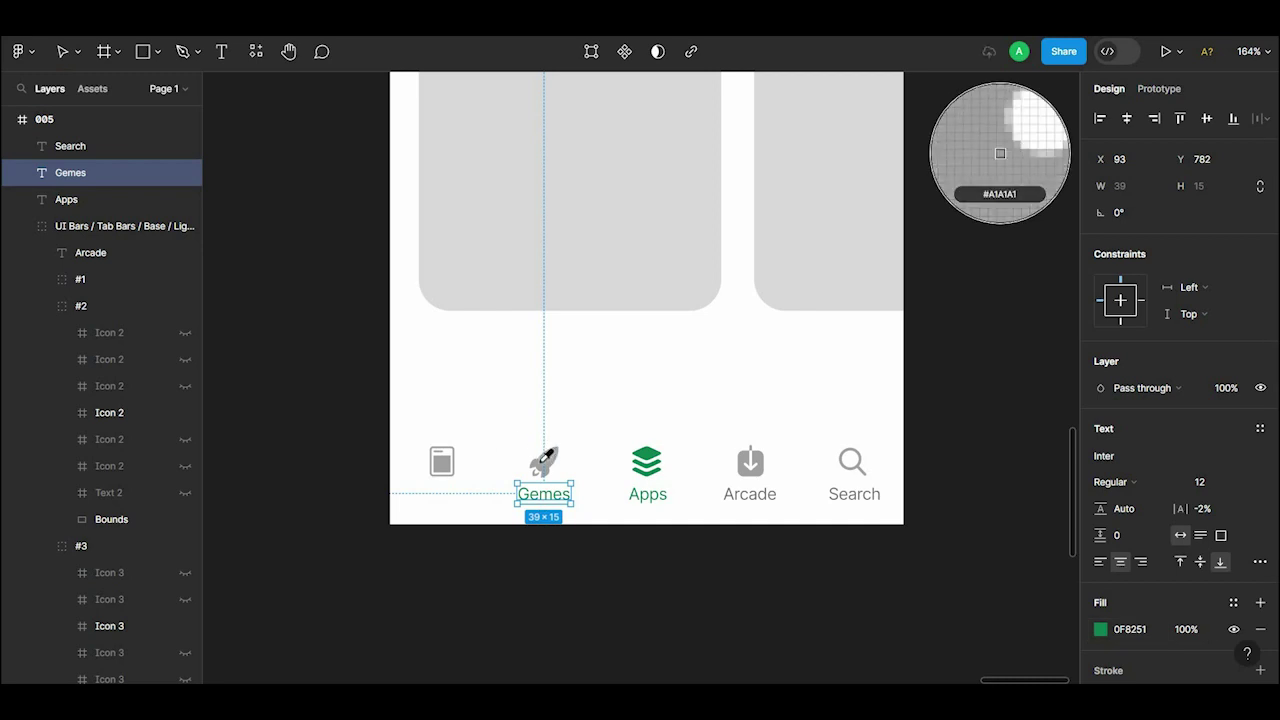
left_click(543, 462)
left_click_drag(512, 500, 460, 501, "alt")
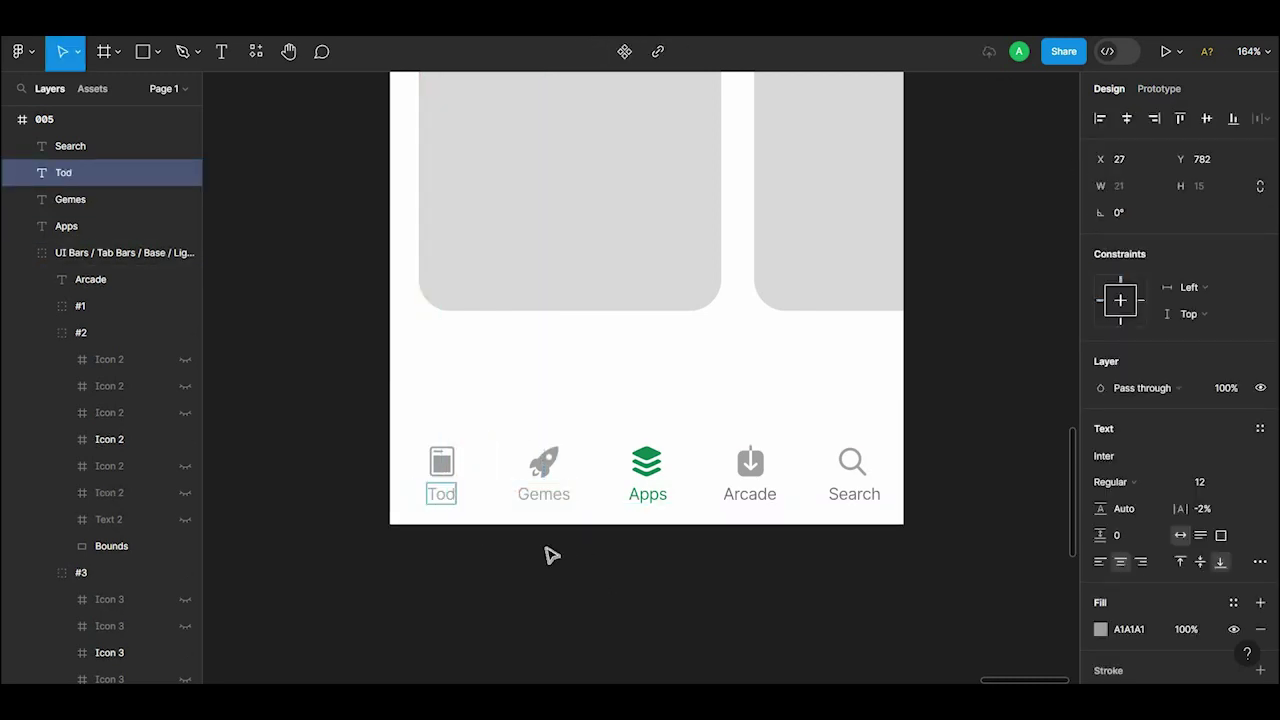
Step: Centre the Today and Gemes labels under their icons
left_click(691, 423)
scroll(600, 450, "up", 2)
left_click_drag(445, 558, 450, 558)
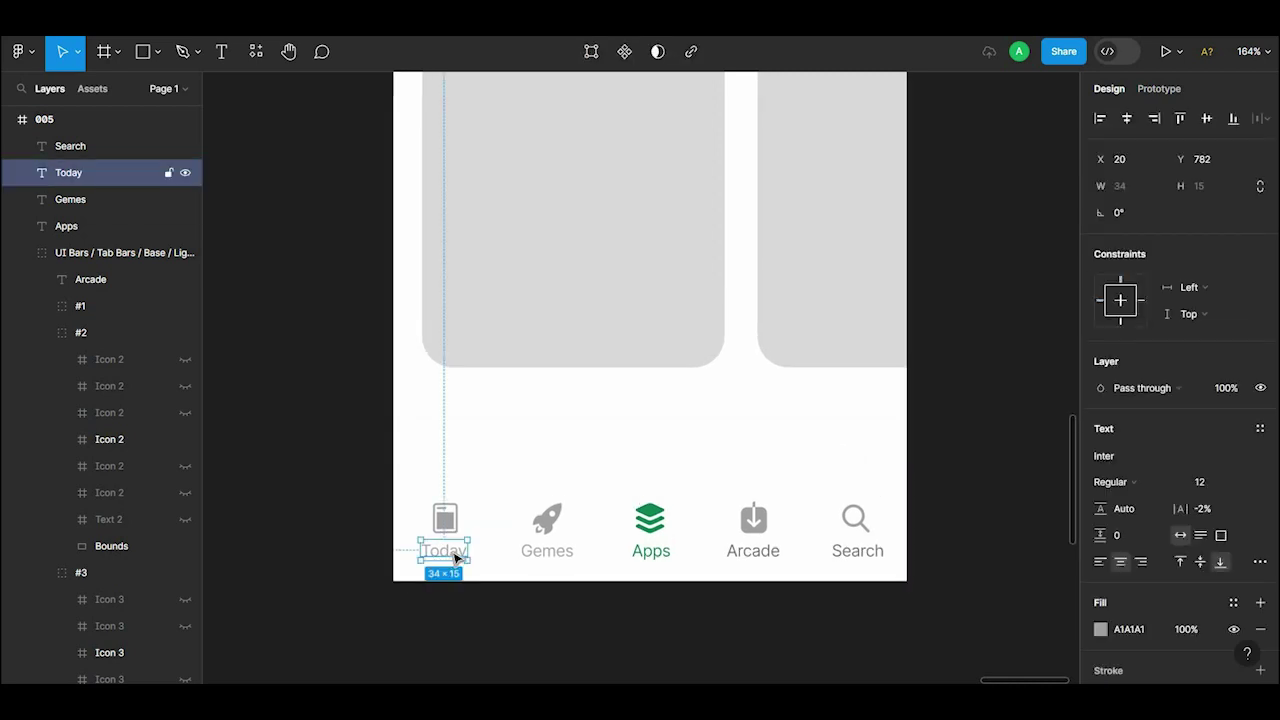
left_click_drag(552, 557, 558, 567)
key("Escape")
Step: Stretch both grey screenshot cards taller and wider so together they span 499×363
scroll(660, 530, "down", 2)
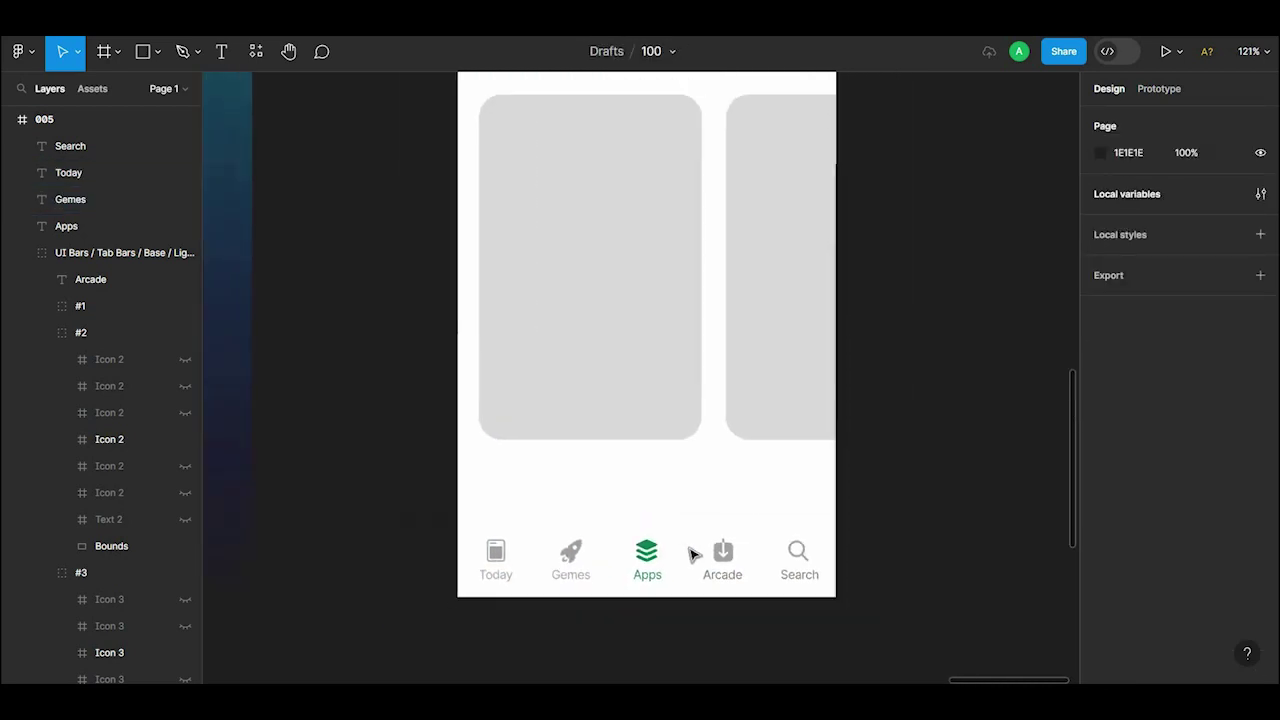
scroll(709, 534, "down", 3)
scroll(709, 494, "up", 3)
left_click(645, 497)
left_click(714, 520, "shift")
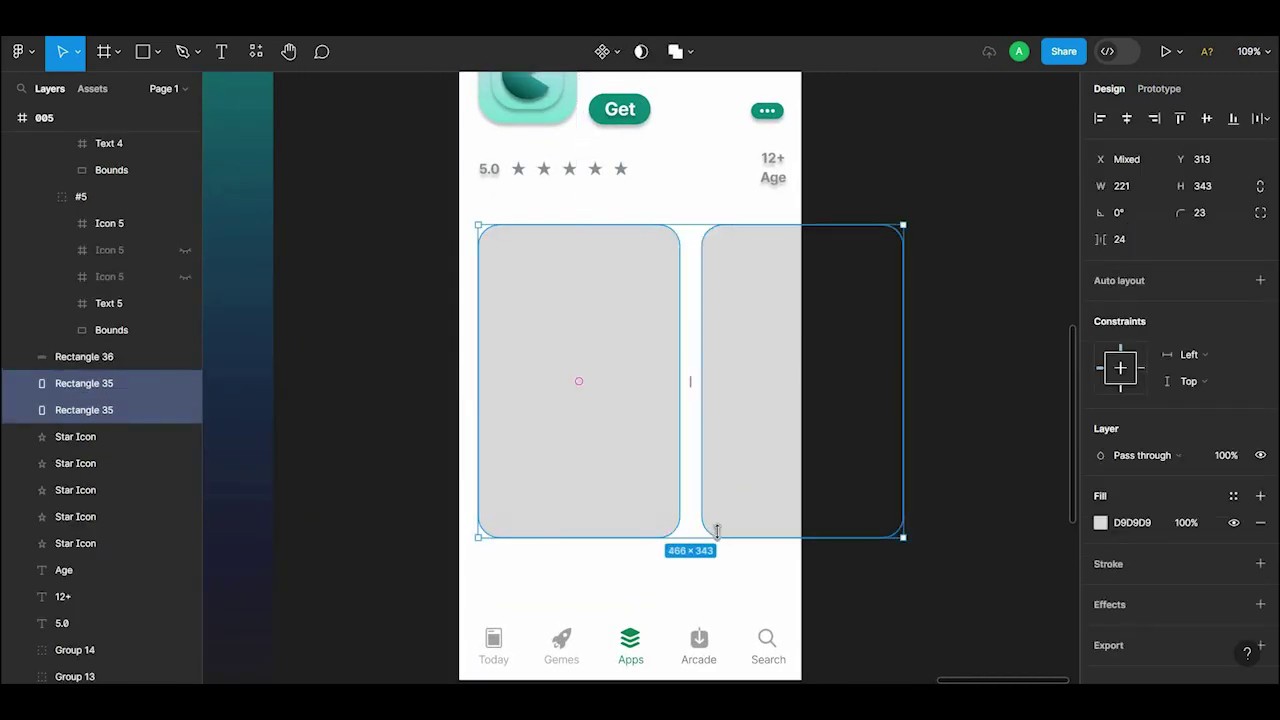
left_click_drag(714, 537, 720, 555)
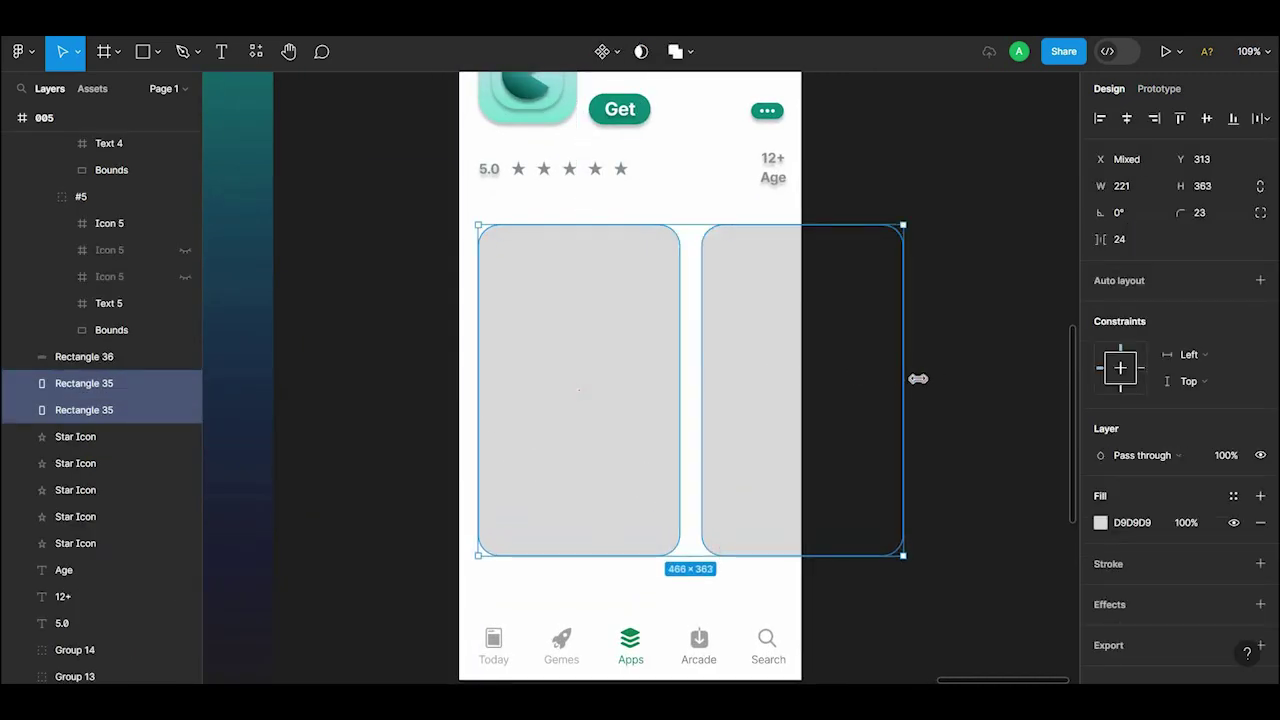
left_click_drag(918, 378, 931, 380)
left_click(943, 326)
Step: Check the 'Dropin to your mind' subtitle and bring the Name! splash frame into view
scroll(943, 315, "down", 5)
scroll(745, 399, "up", 5)
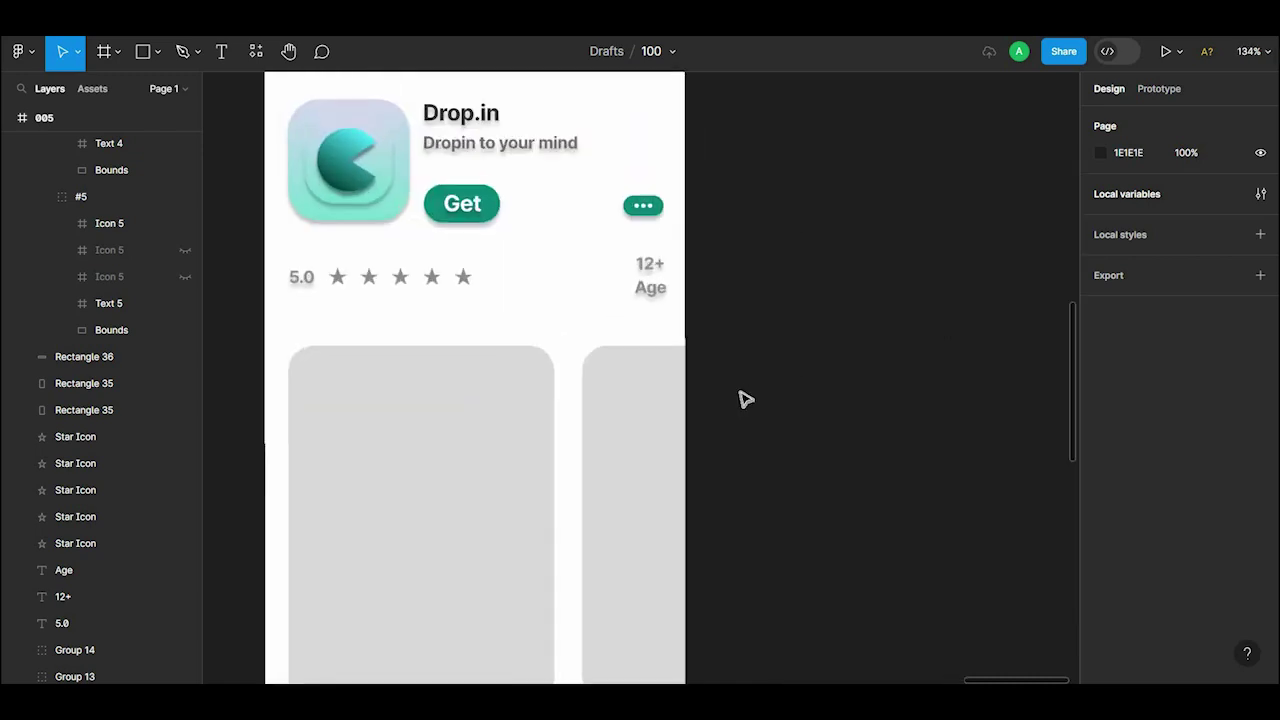
scroll(805, 342, "down", 2)
scroll(807, 346, "down", 2)
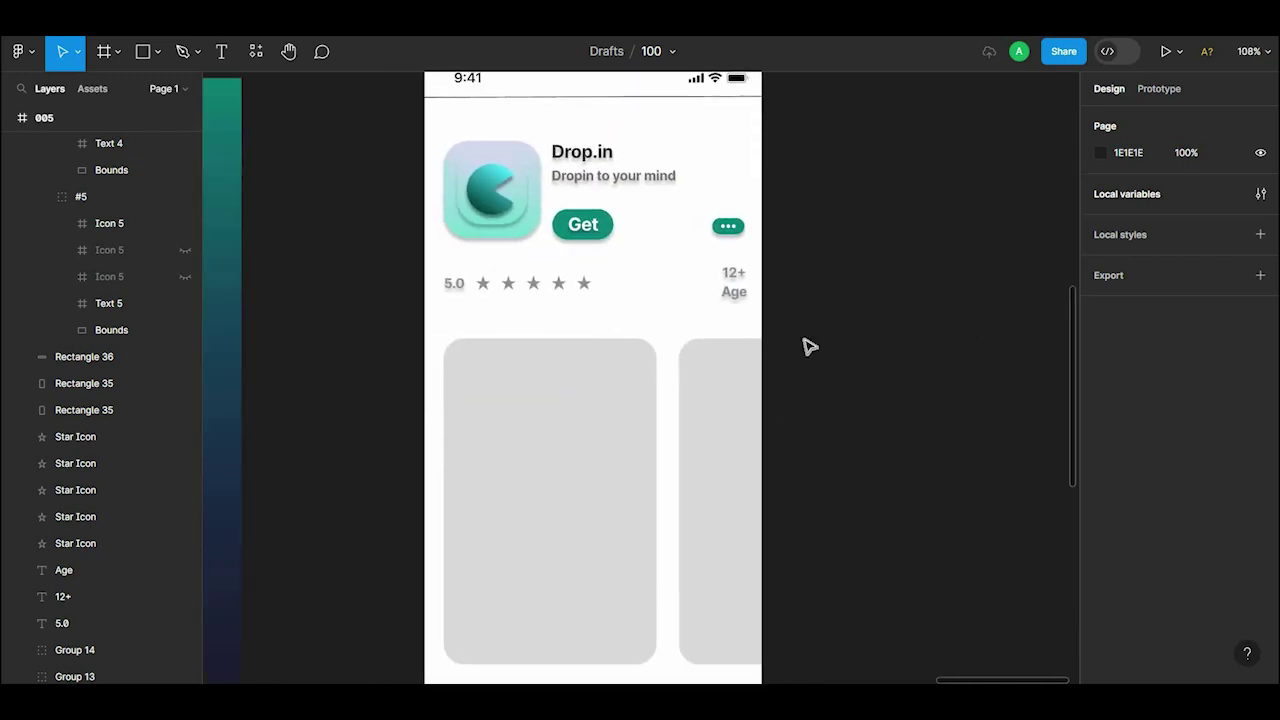
left_click(613, 176)
left_click(850, 295)
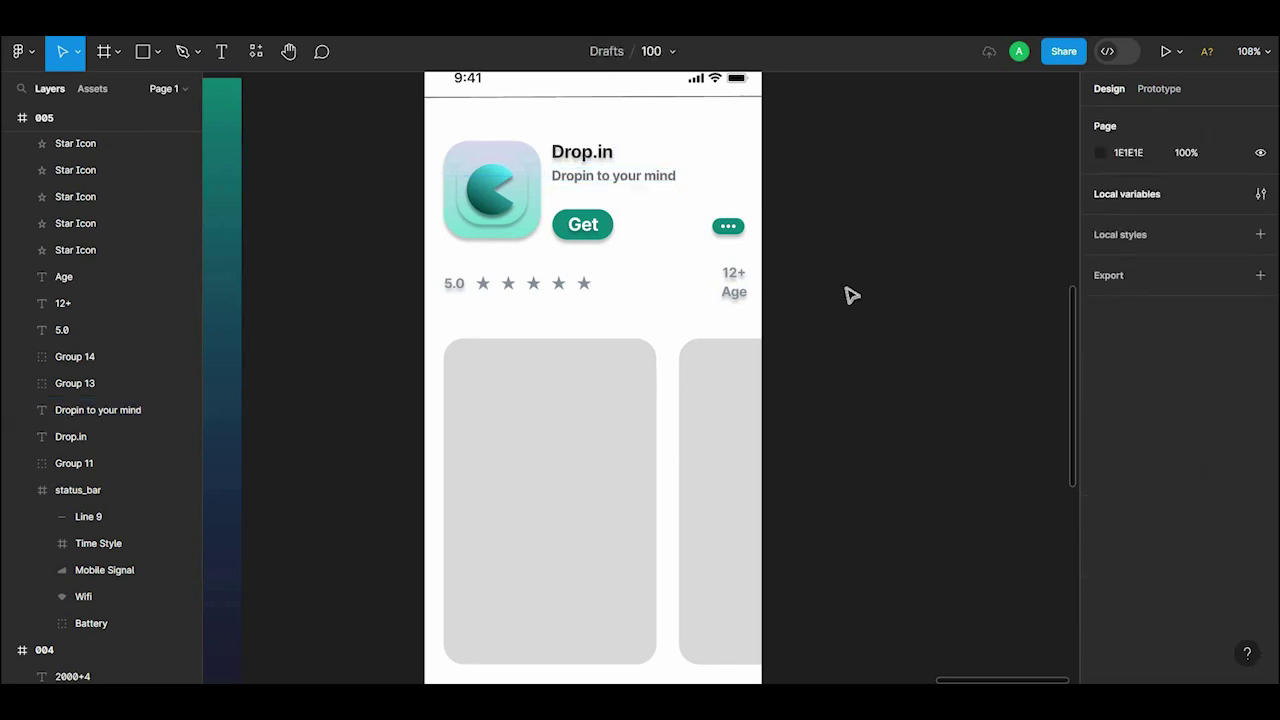
left_click_drag(775, 363, 960, 343)
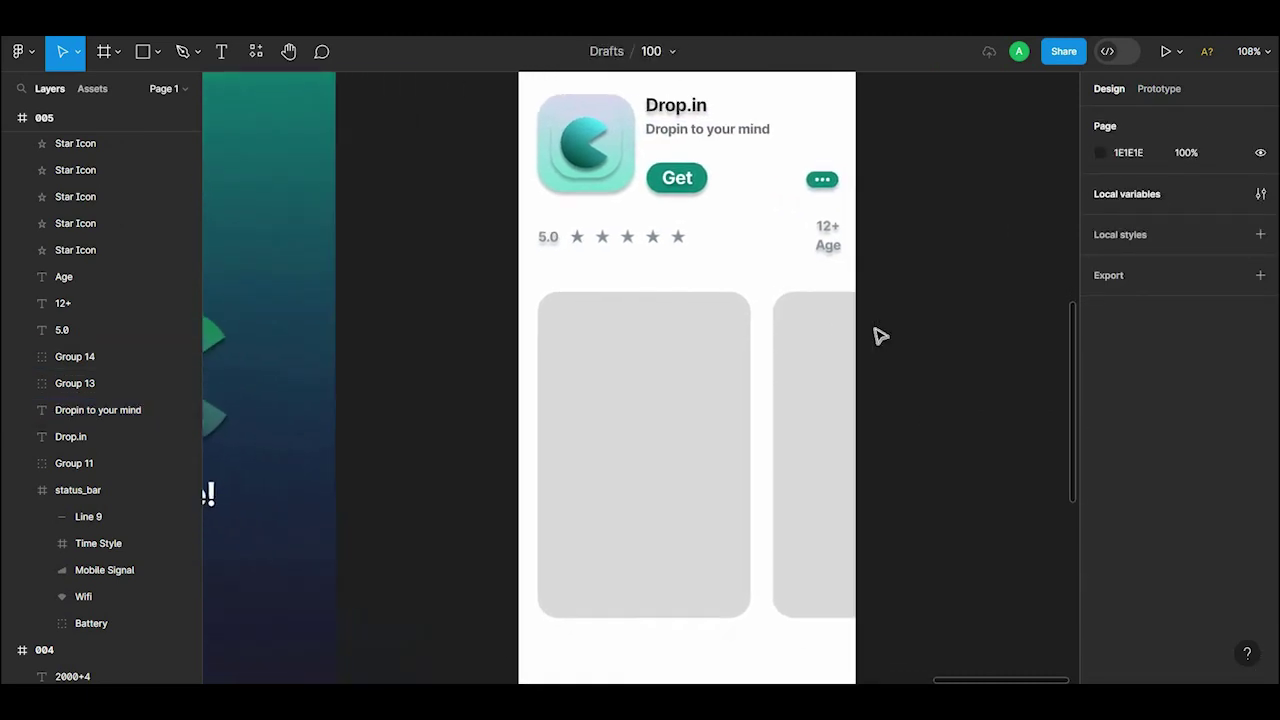
scroll(880, 337, "down", 3)
scroll(889, 343, "left", 3)
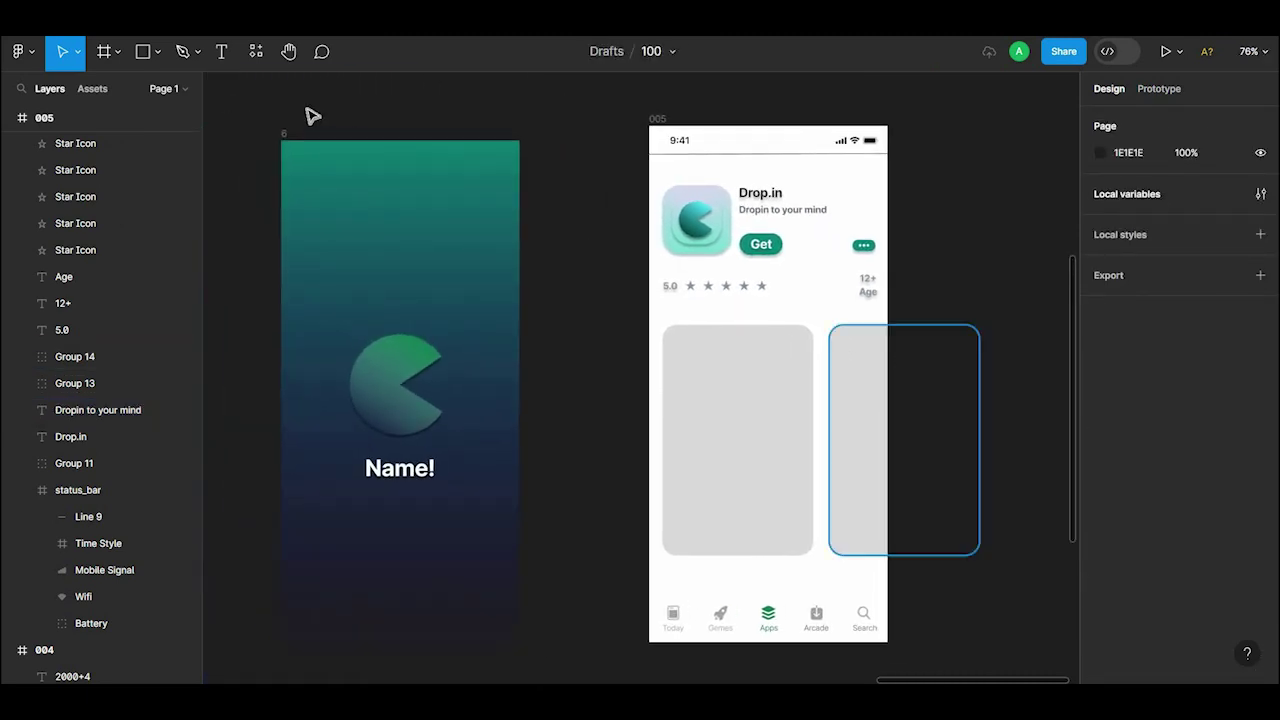
Step: Inspect the Name! splash frame, then reselect both grey cards to review them
left_click(290, 122)
left_click(580, 131)
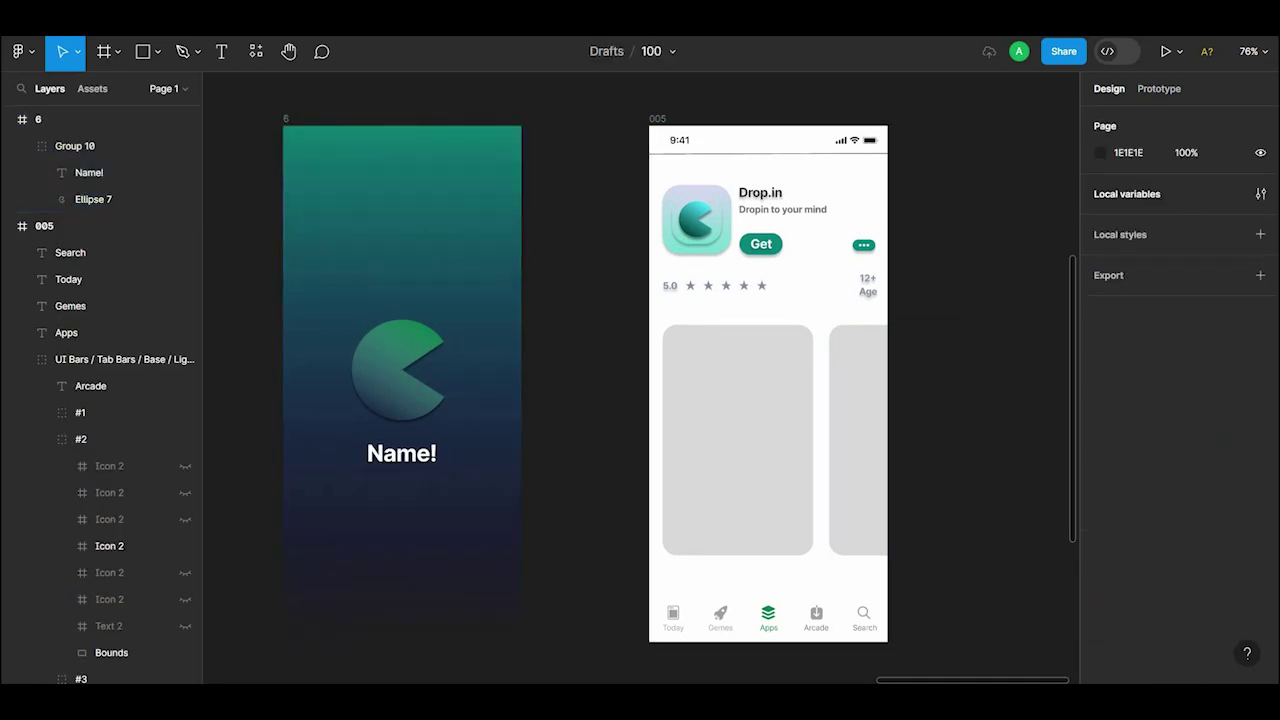
scroll(633, 193, "down", 1)
left_click(843, 343)
left_click(735, 416, "shift")
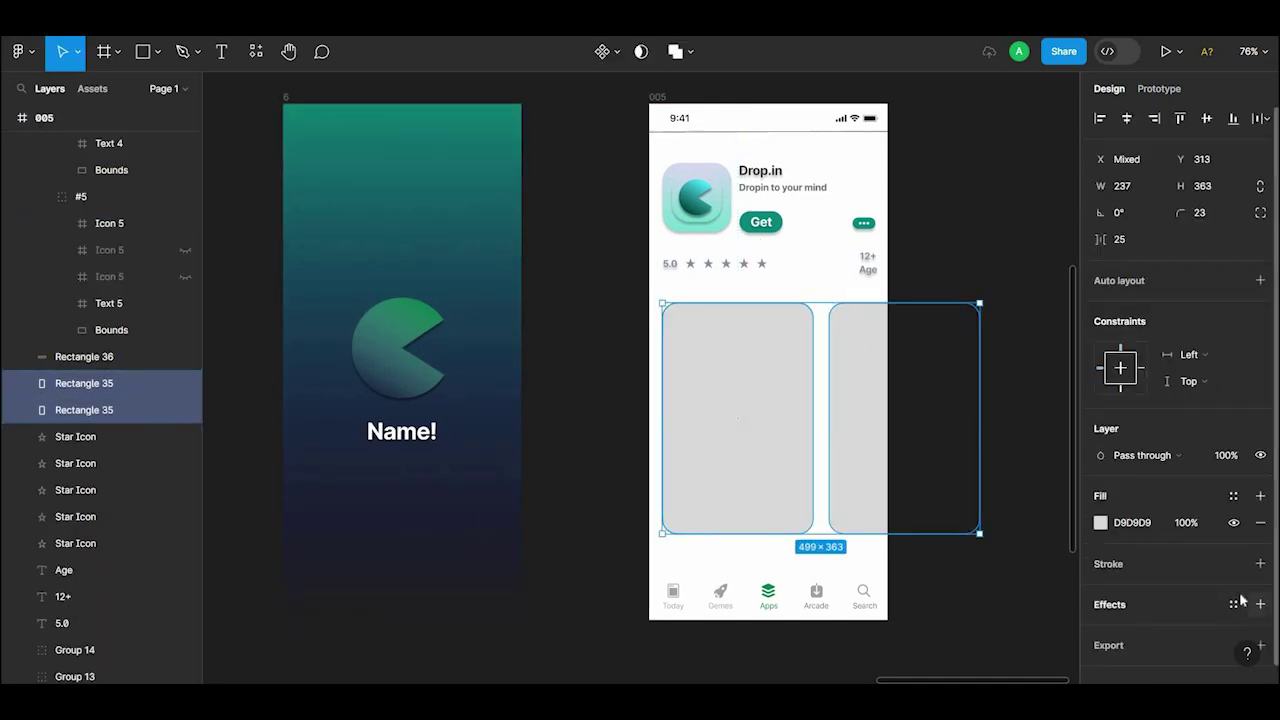
left_click(968, 265)
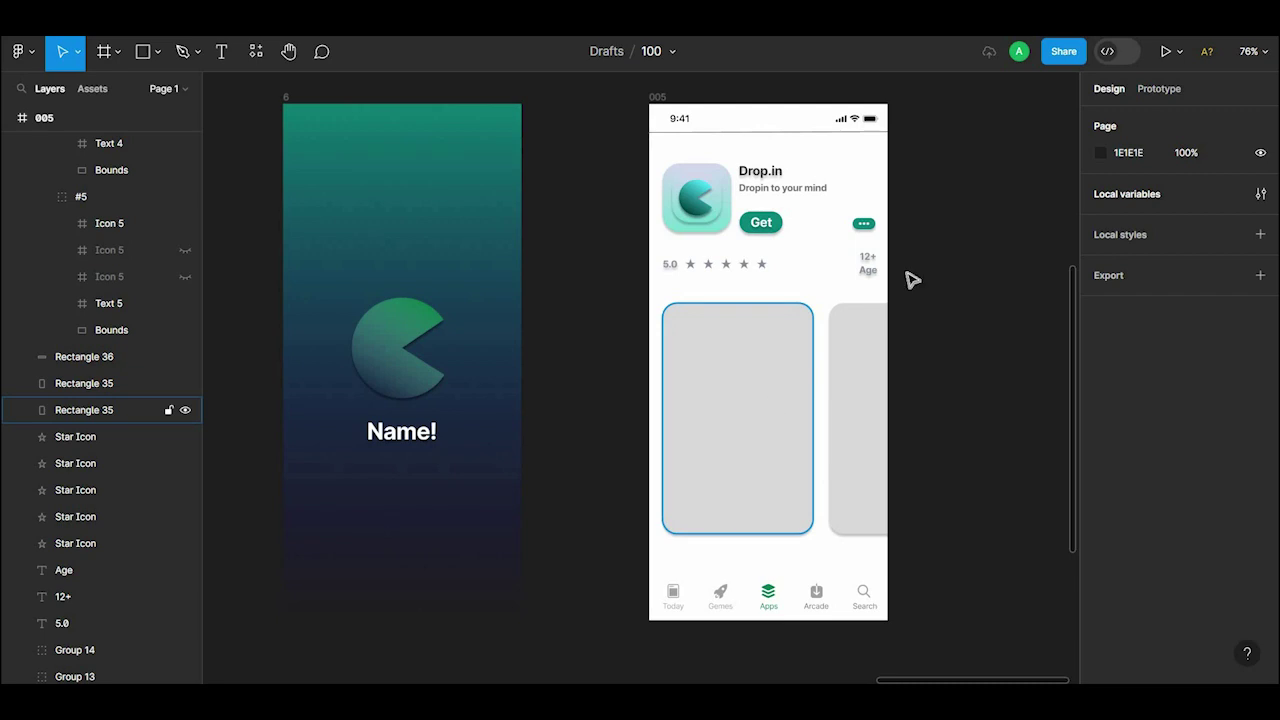
scroll(910, 279, "up", 3)
scroll(920, 237, "down", 2)
Step: Use the Pen tool to leave a single point, Vector 5, at the left card's bottom-left corner
left_click(157, 51)
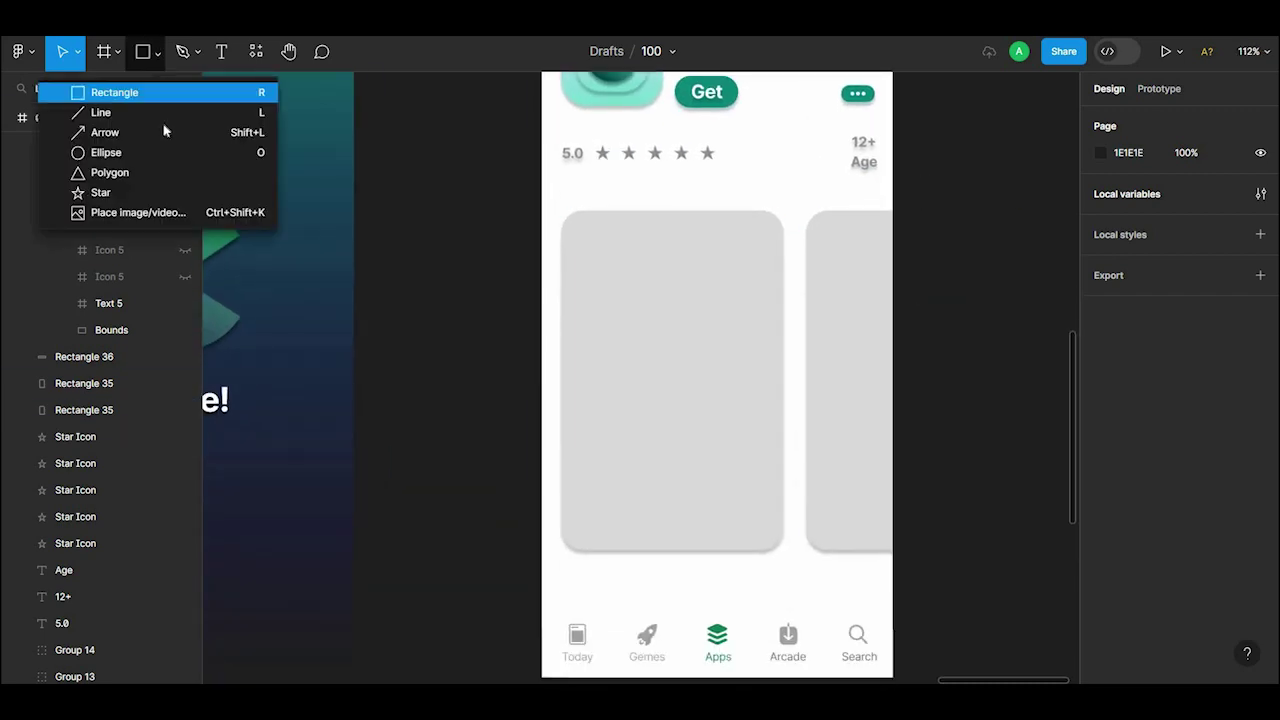
left_click(160, 112)
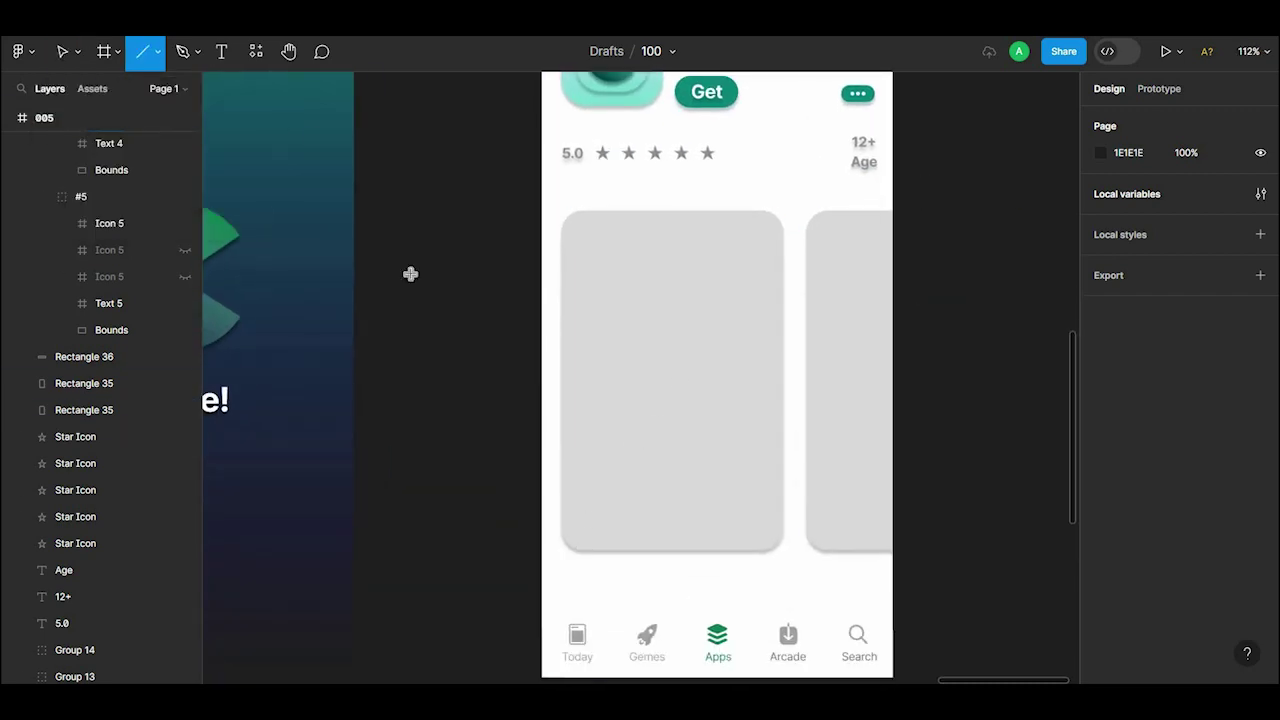
left_click(199, 52)
left_click(175, 90)
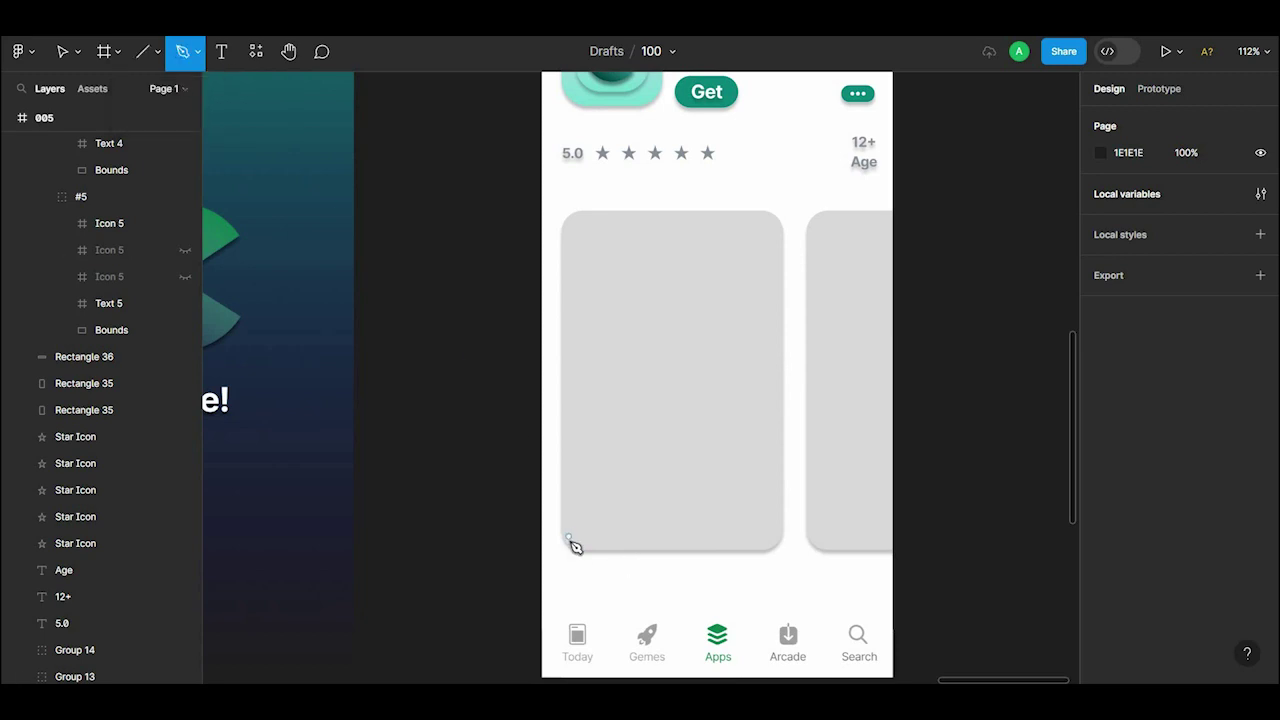
left_click(566, 541)
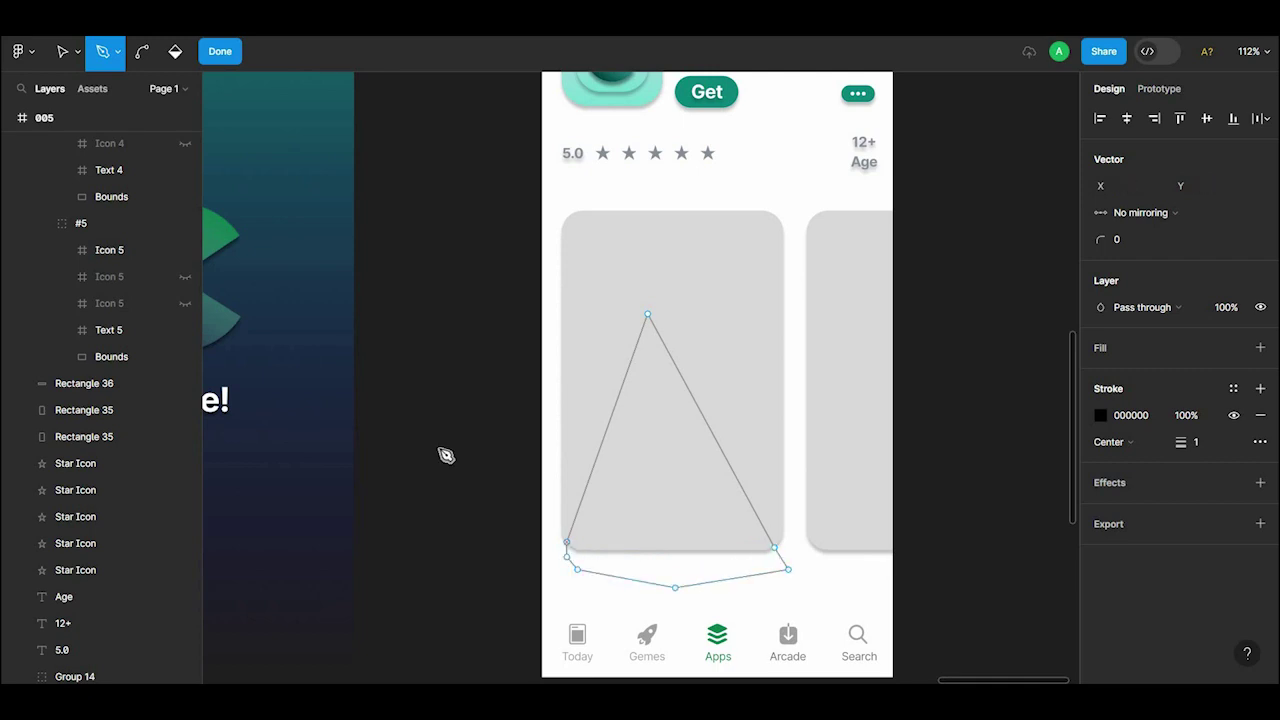
key("ctrl+z")
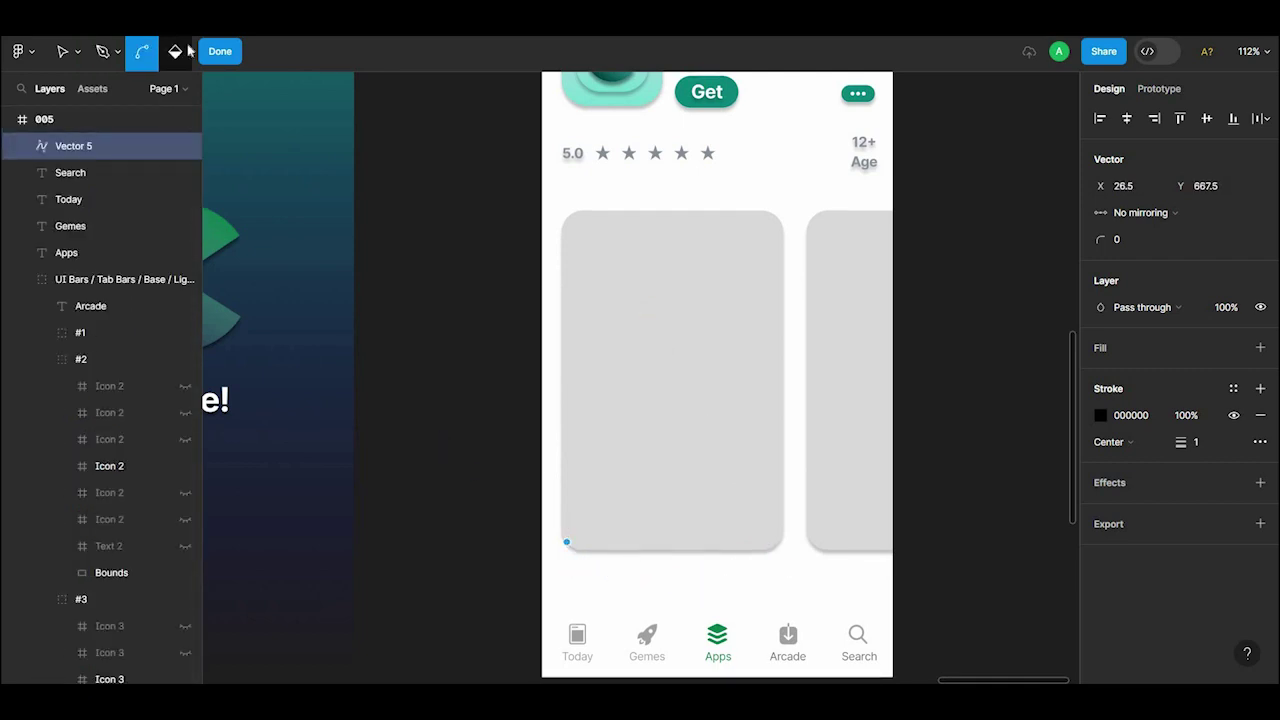
left_click(220, 51)
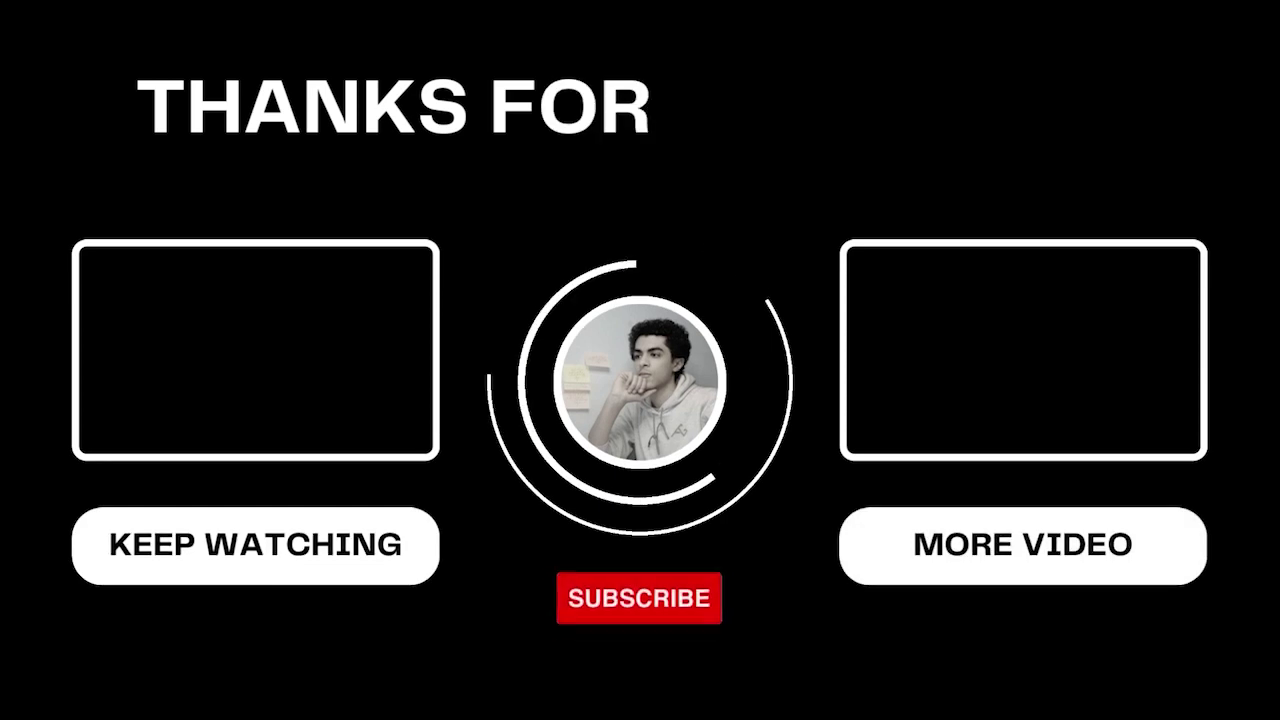